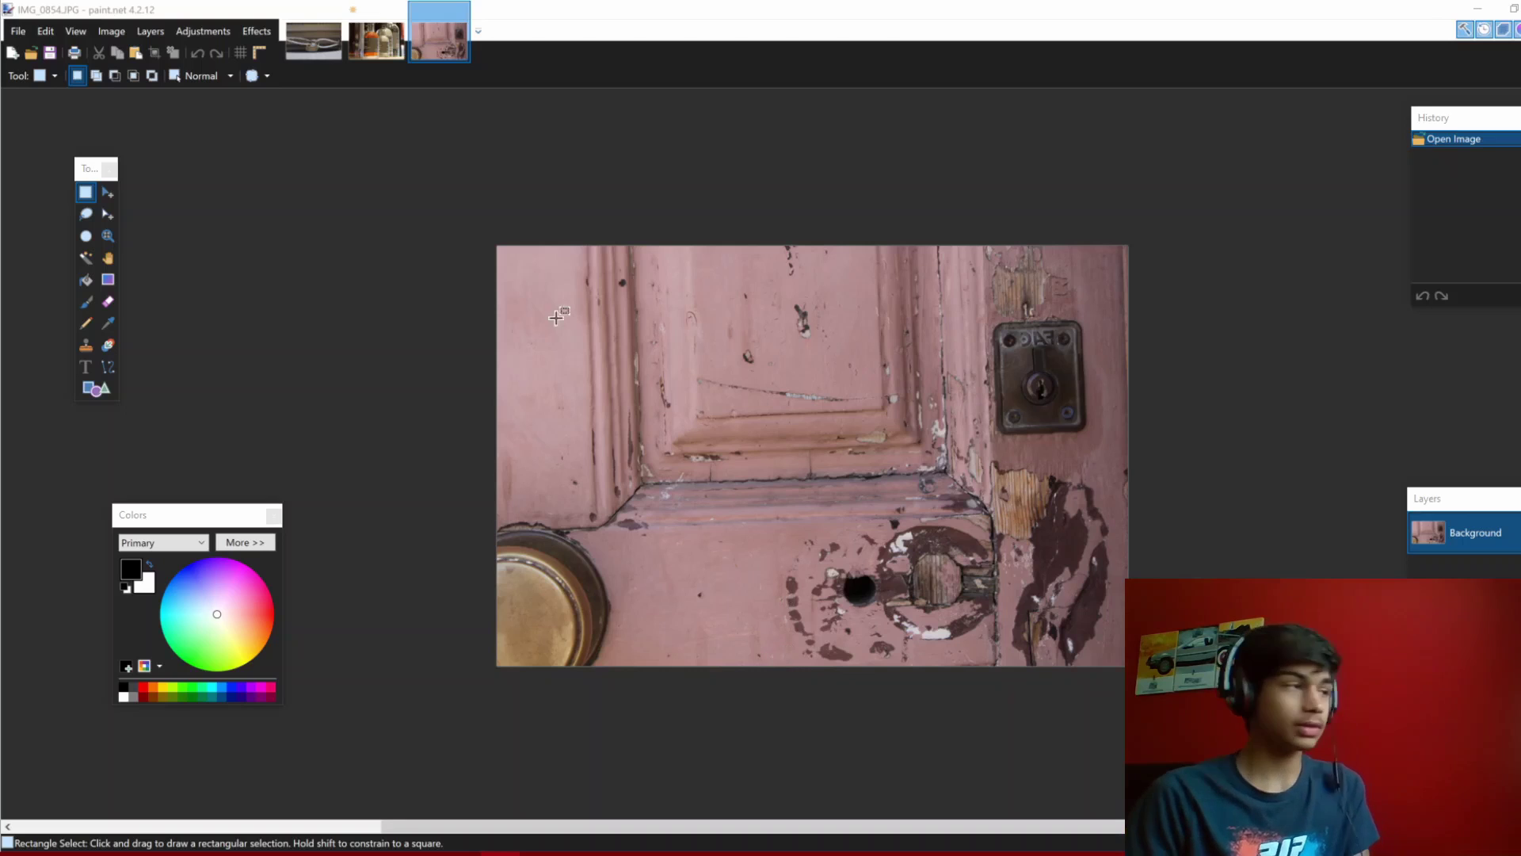
Look through the three open photos, bring up the padlock photo IMG_0844.JPG and move the Colors window off the image
left_click(315, 48)
left_click(369, 49)
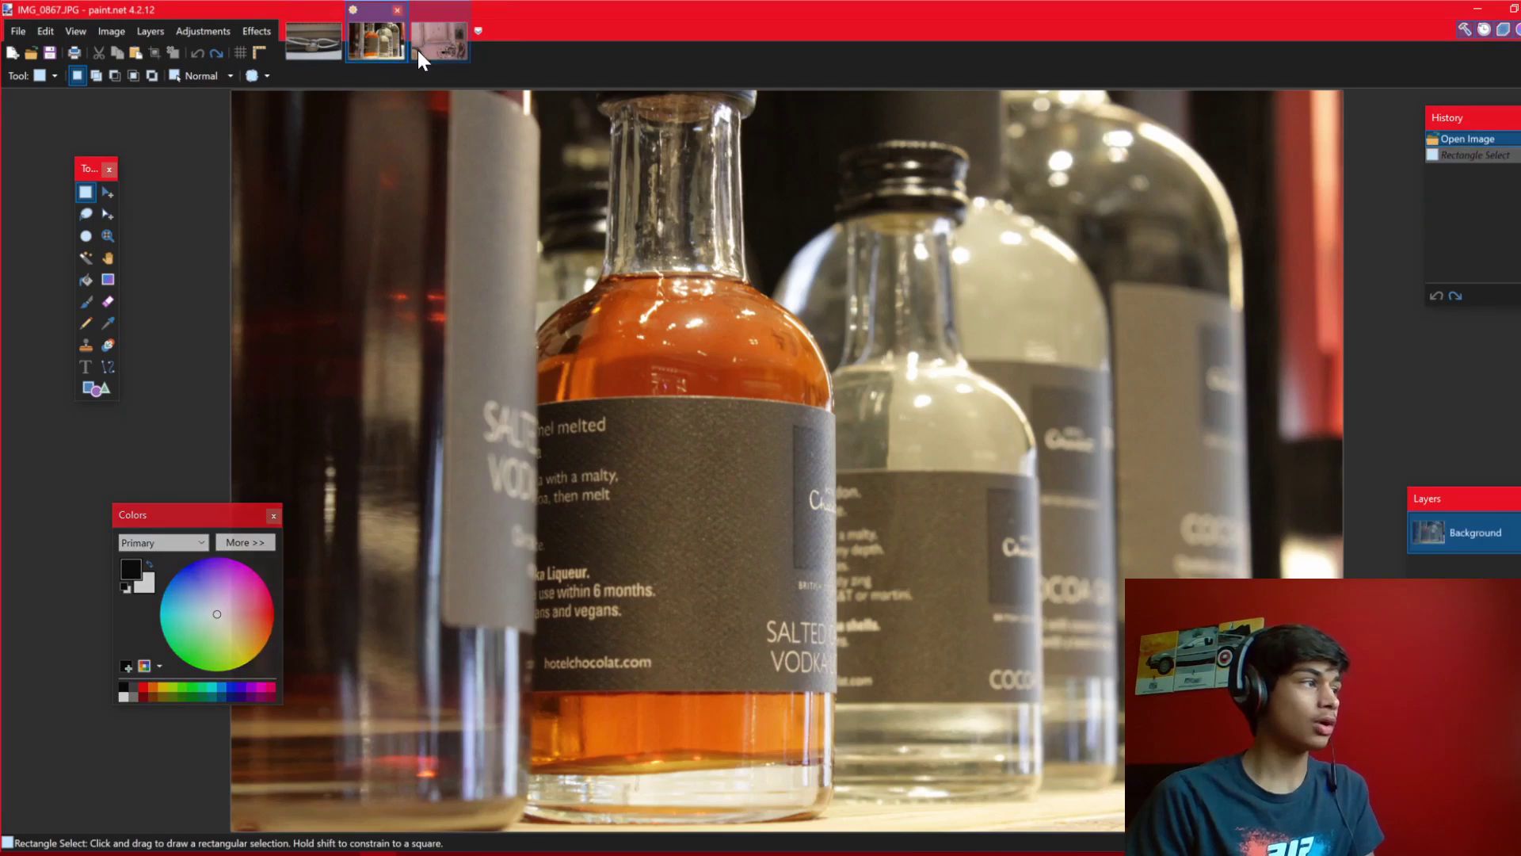
left_click(417, 47)
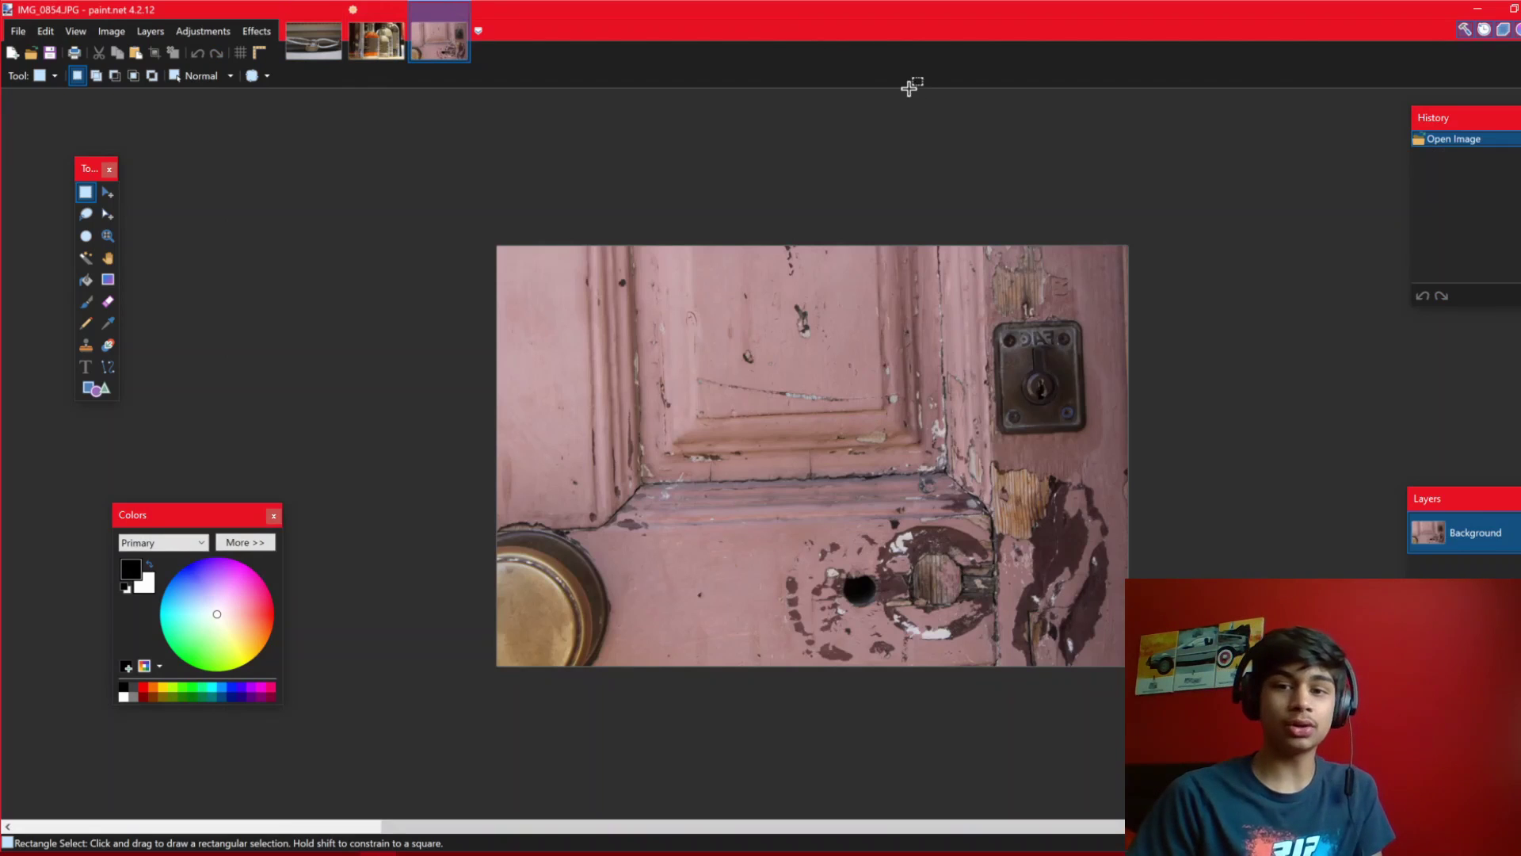
left_click(332, 24)
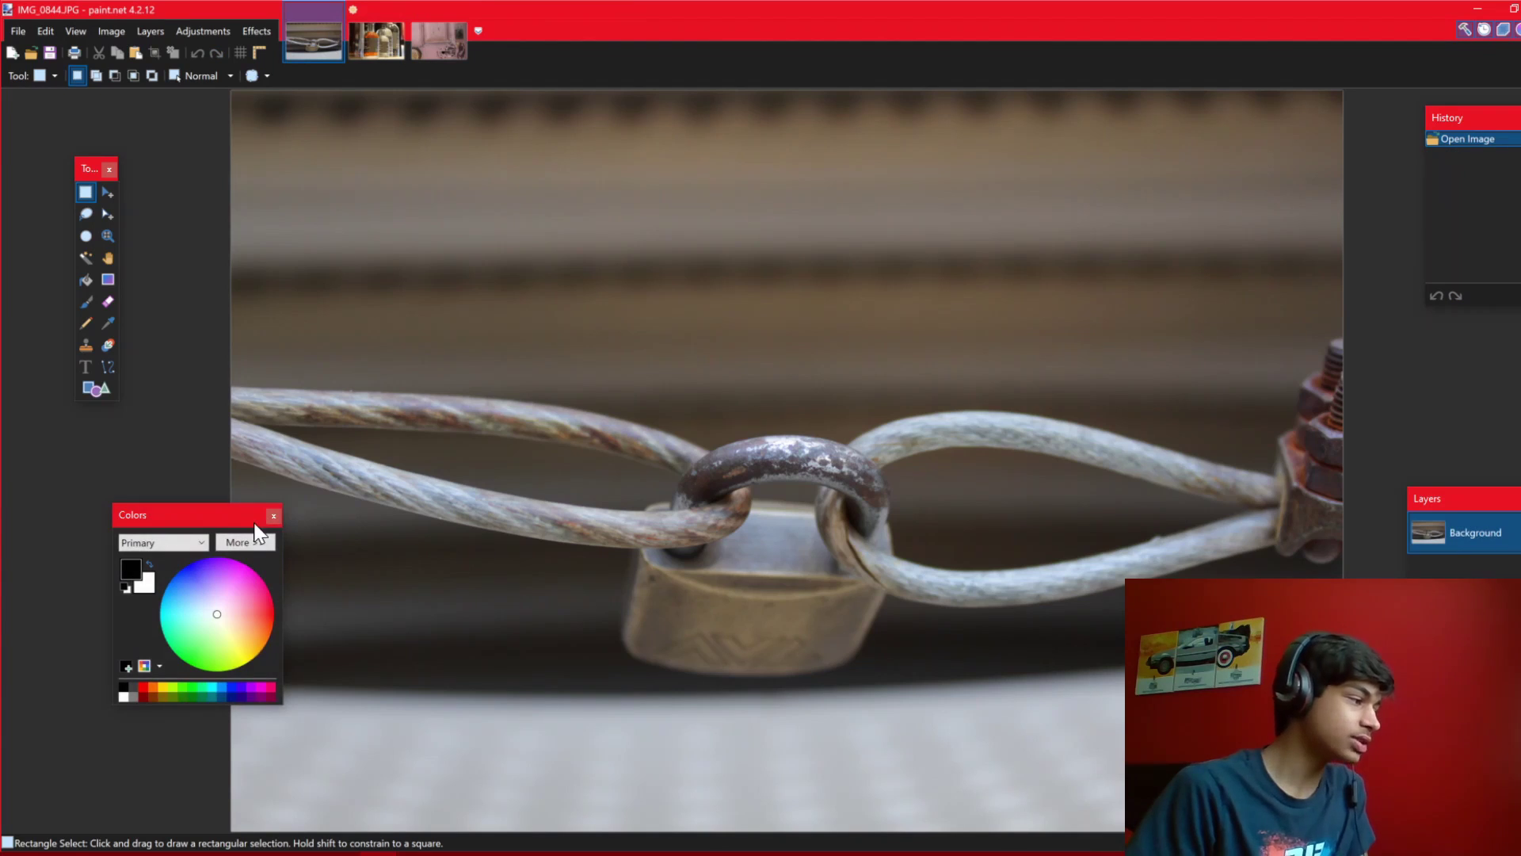
left_click_drag(254, 523, 125, 503)
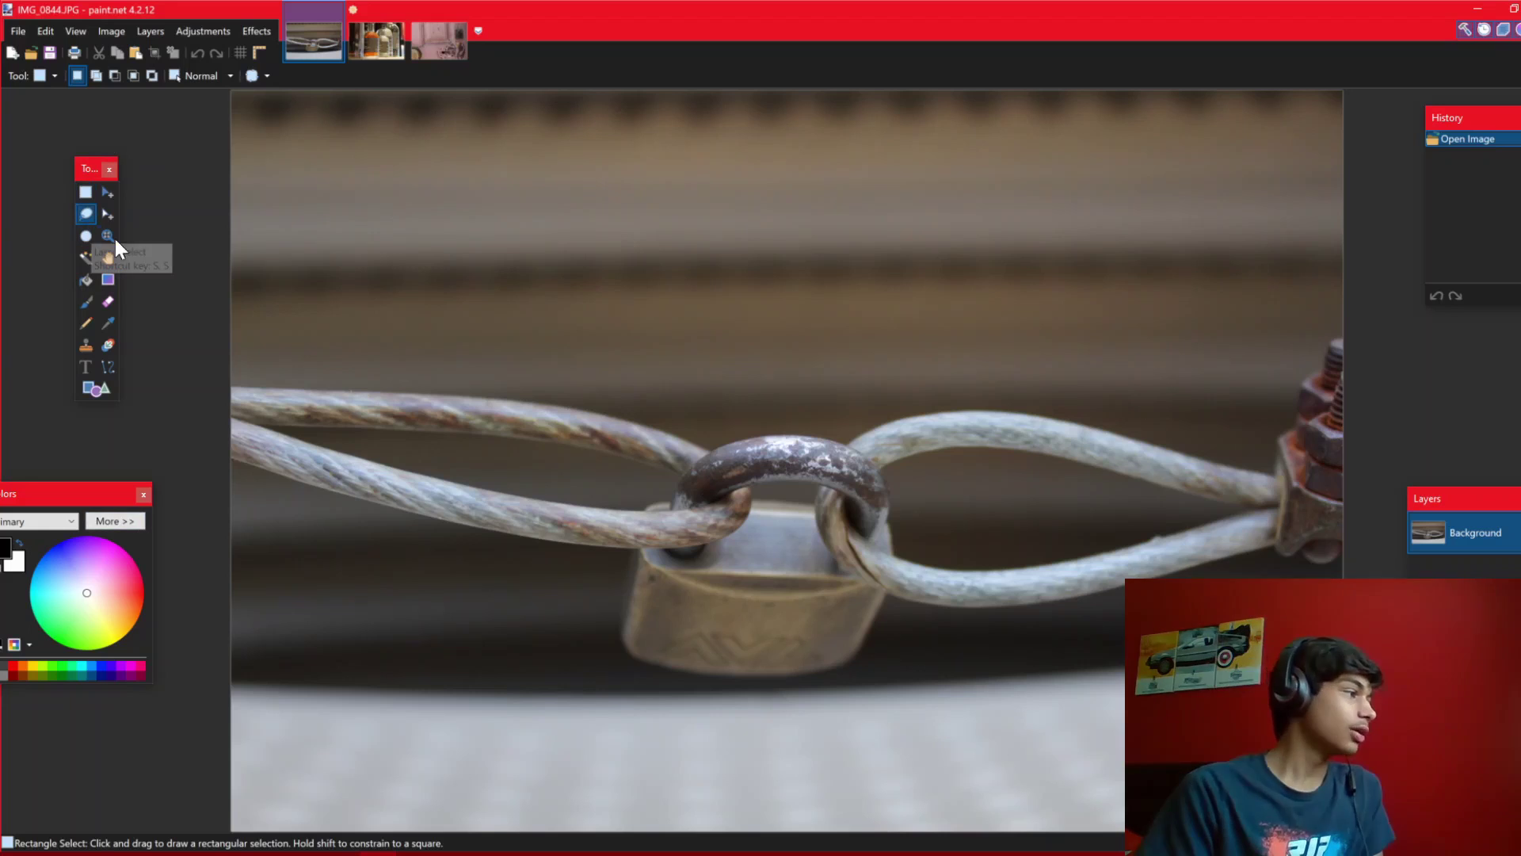
Lasso-select the rusty bolts at the end of the cable, then clear the selection
left_click(88, 215)
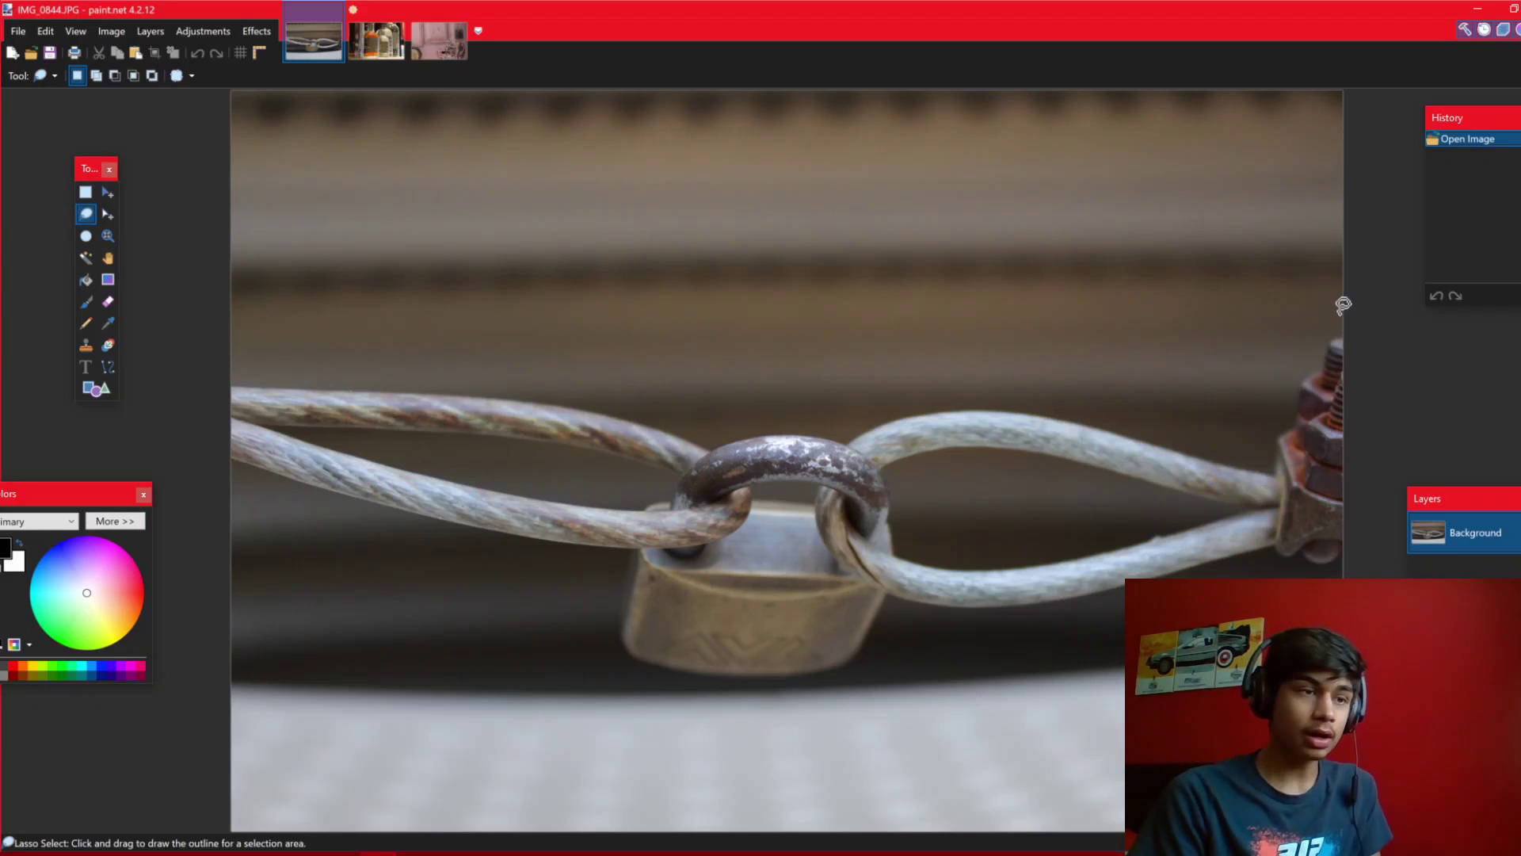
mouse_move(1341, 309)
left_mouse_down()
mouse_move(1232, 312)
mouse_move(1092, 432)
left_mouse_up()
mouse_move(1085, 502)
left_mouse_down()
mouse_move(1117, 558)
mouse_move(1339, 634)
left_mouse_up()
left_click_drag(1453, 573, 1452, 572)
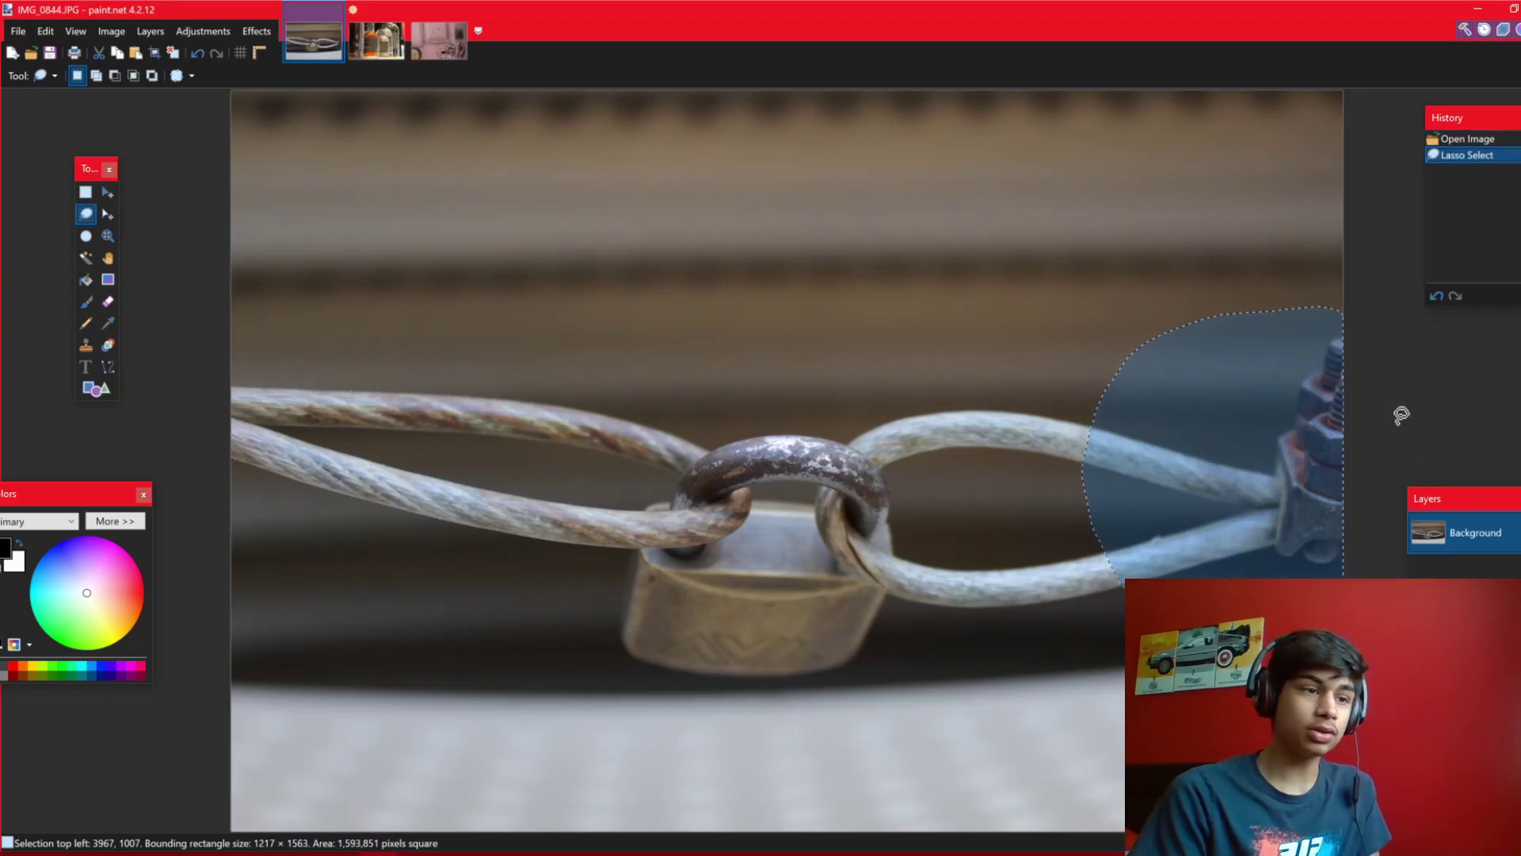
key("ctrl+d")
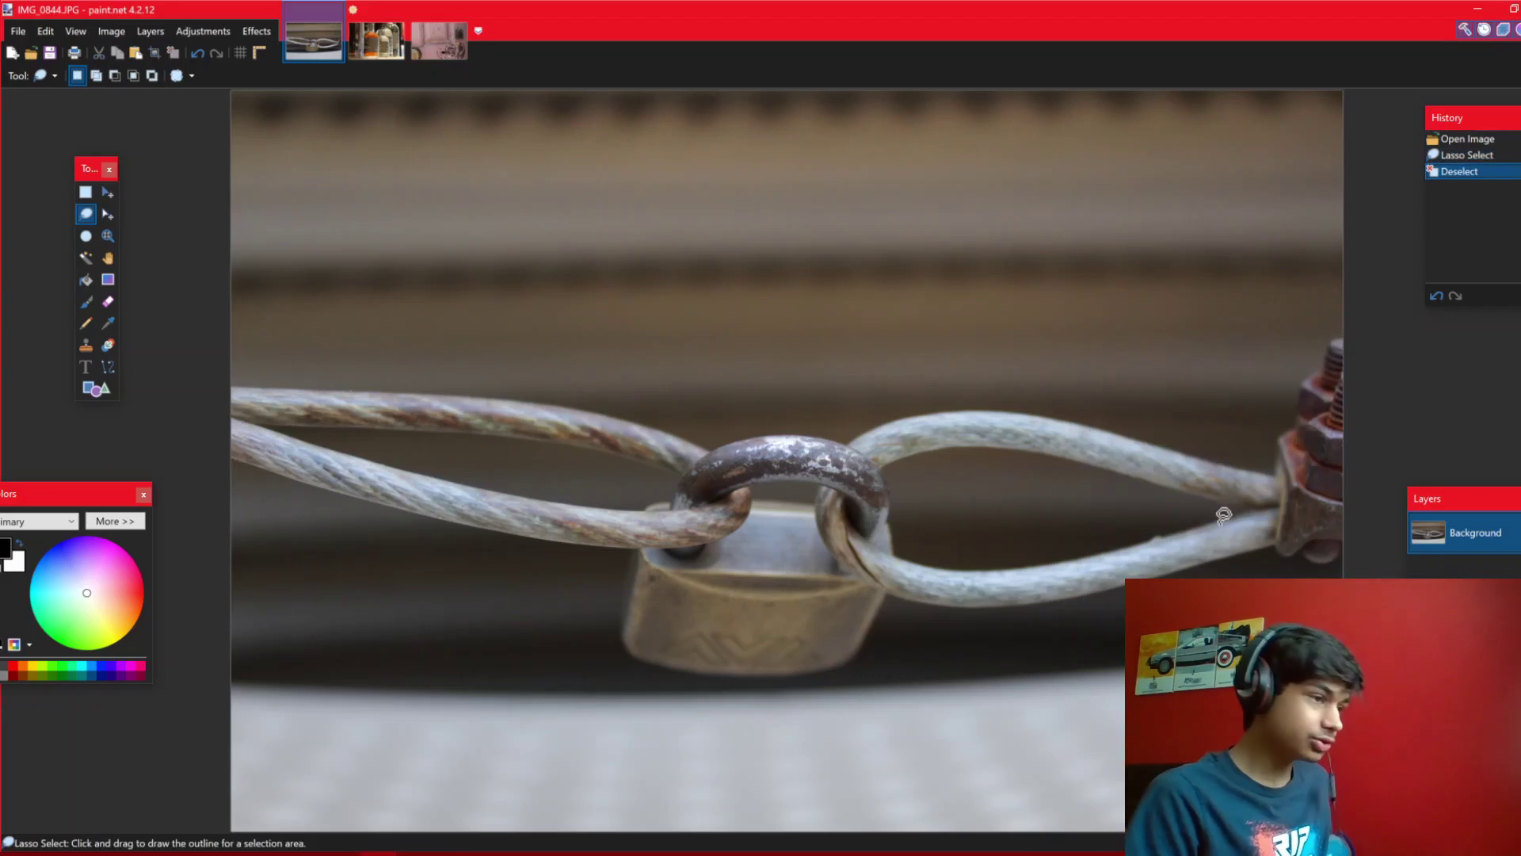
Crop the photo to a full-height rectangular selection of about 4844 × 3456 px that leaves out the rusty bolts
left_click(85, 191)
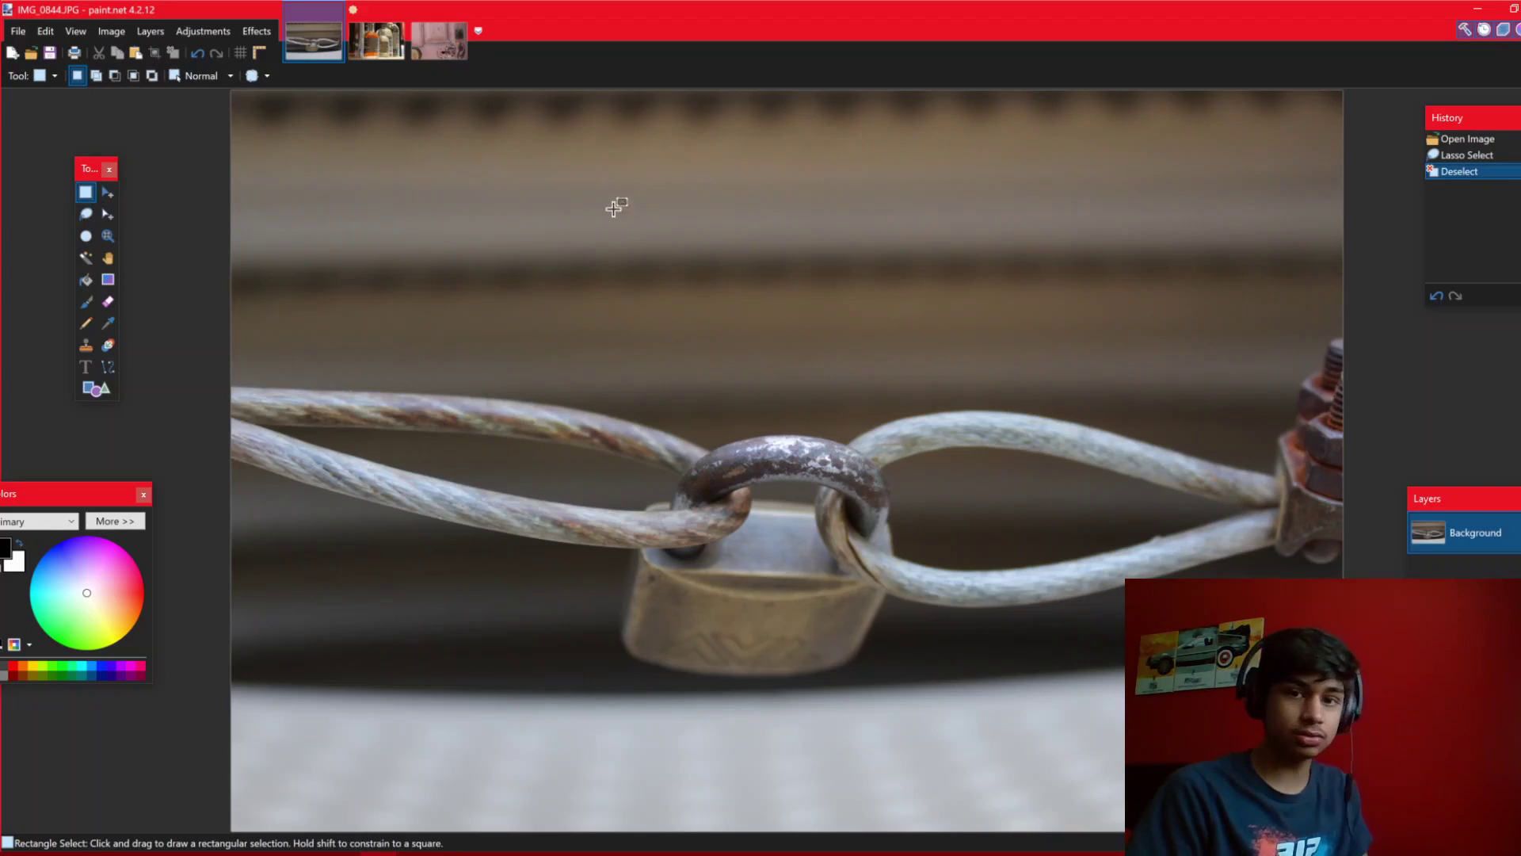
left_click_drag(234, 91, 315, 207)
left_click_drag(230, 92, 1273, 832)
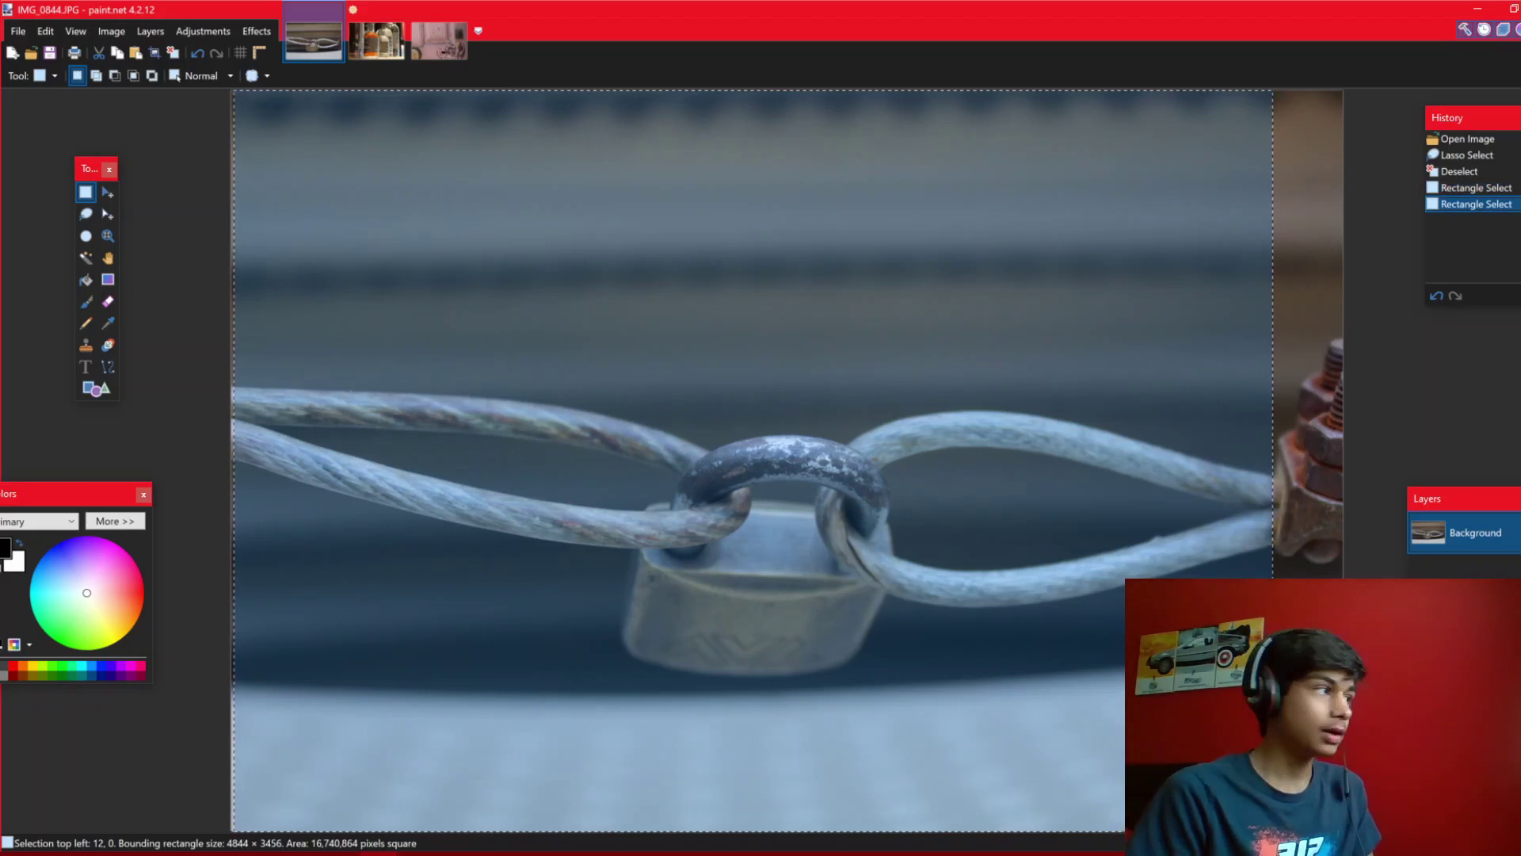
left_click(150, 47)
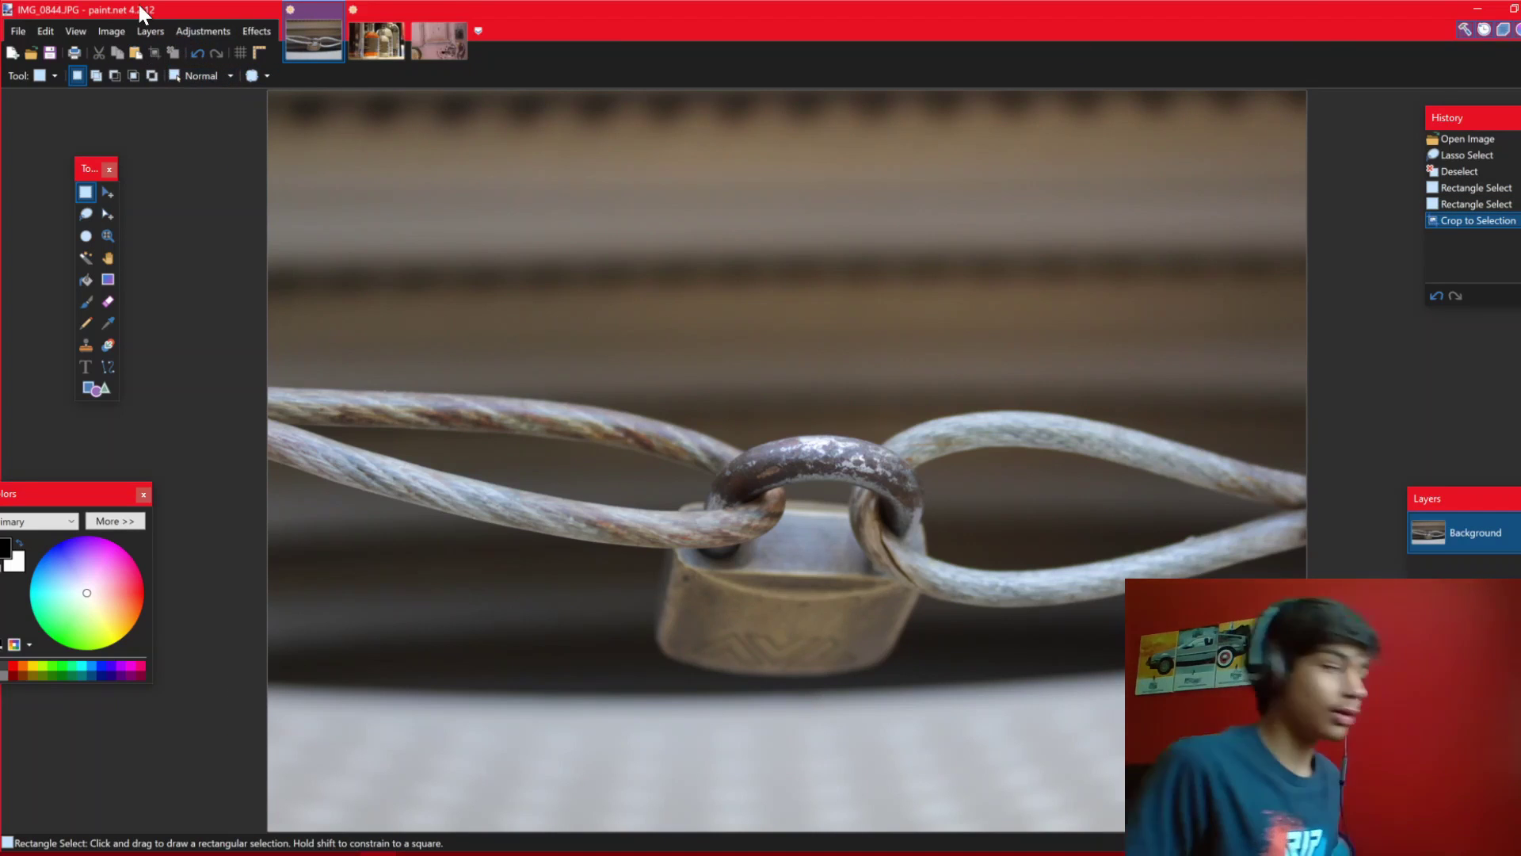
Apply Auto-Level to the padlock photo and clear the trial selections drawn on it
left_click(207, 36)
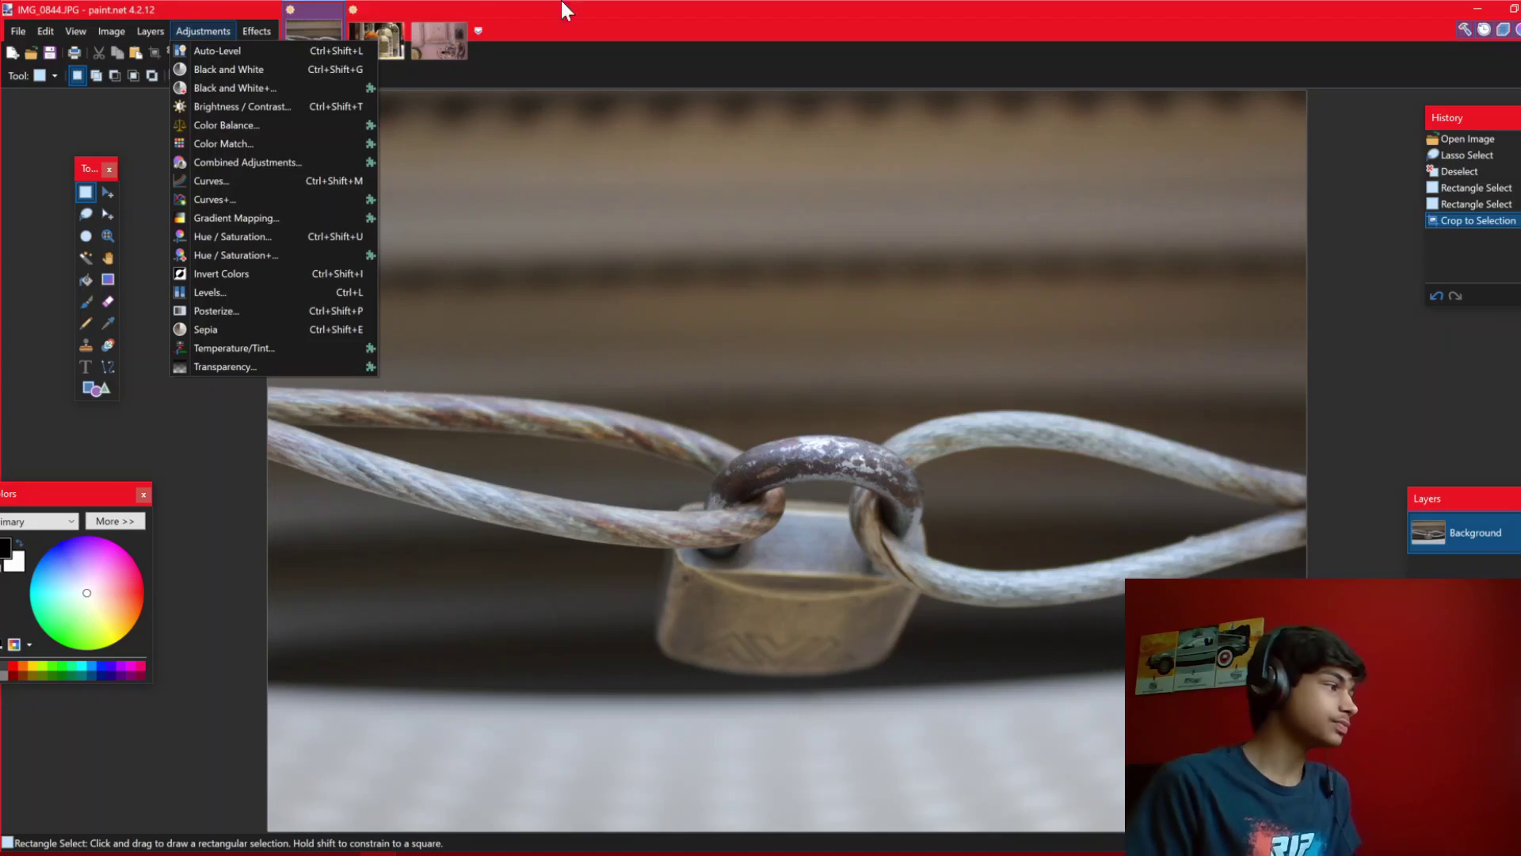
left_click(235, 51)
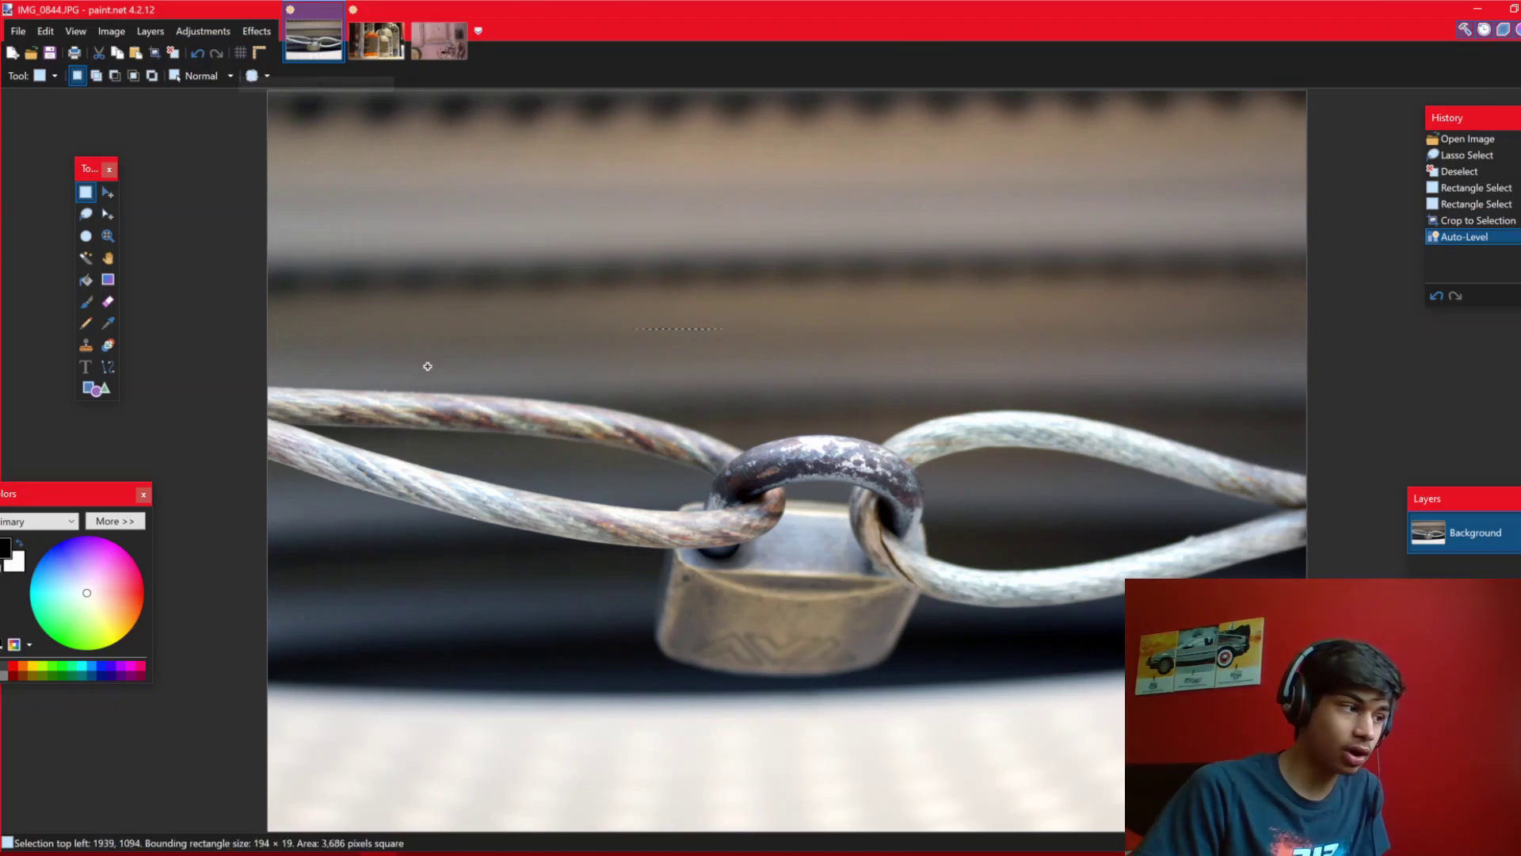
left_click_drag(726, 330, 614, 372)
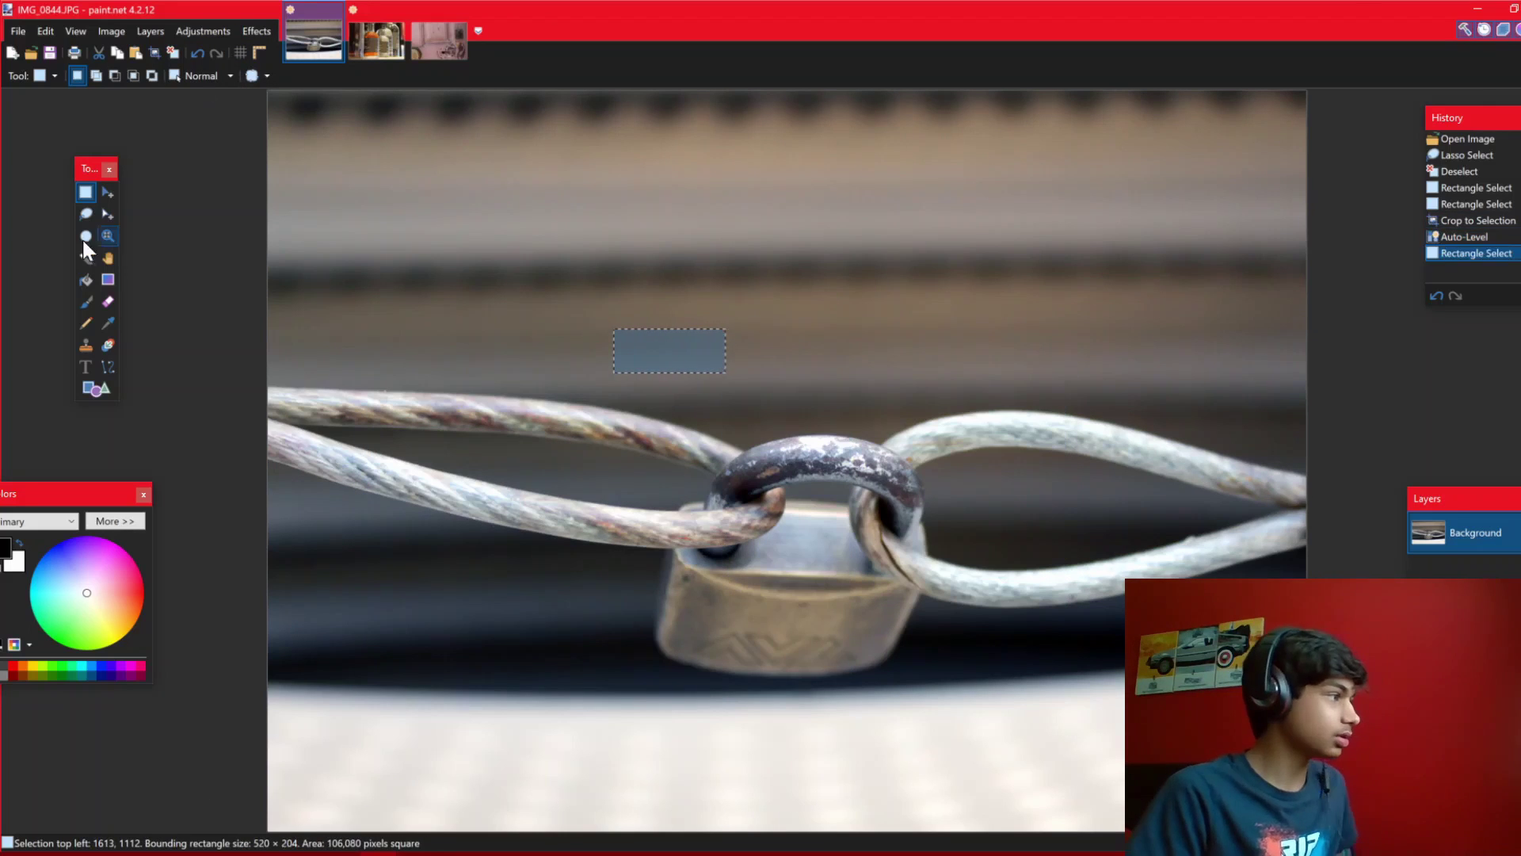
mouse_move(863, 249)
left_mouse_down()
mouse_move(697, 238)
mouse_move(1205, 475)
mouse_move(939, 328)
mouse_move(464, 444)
mouse_move(1109, 206)
mouse_move(1028, 230)
left_mouse_up()
left_click(85, 214)
left_click(823, 416)
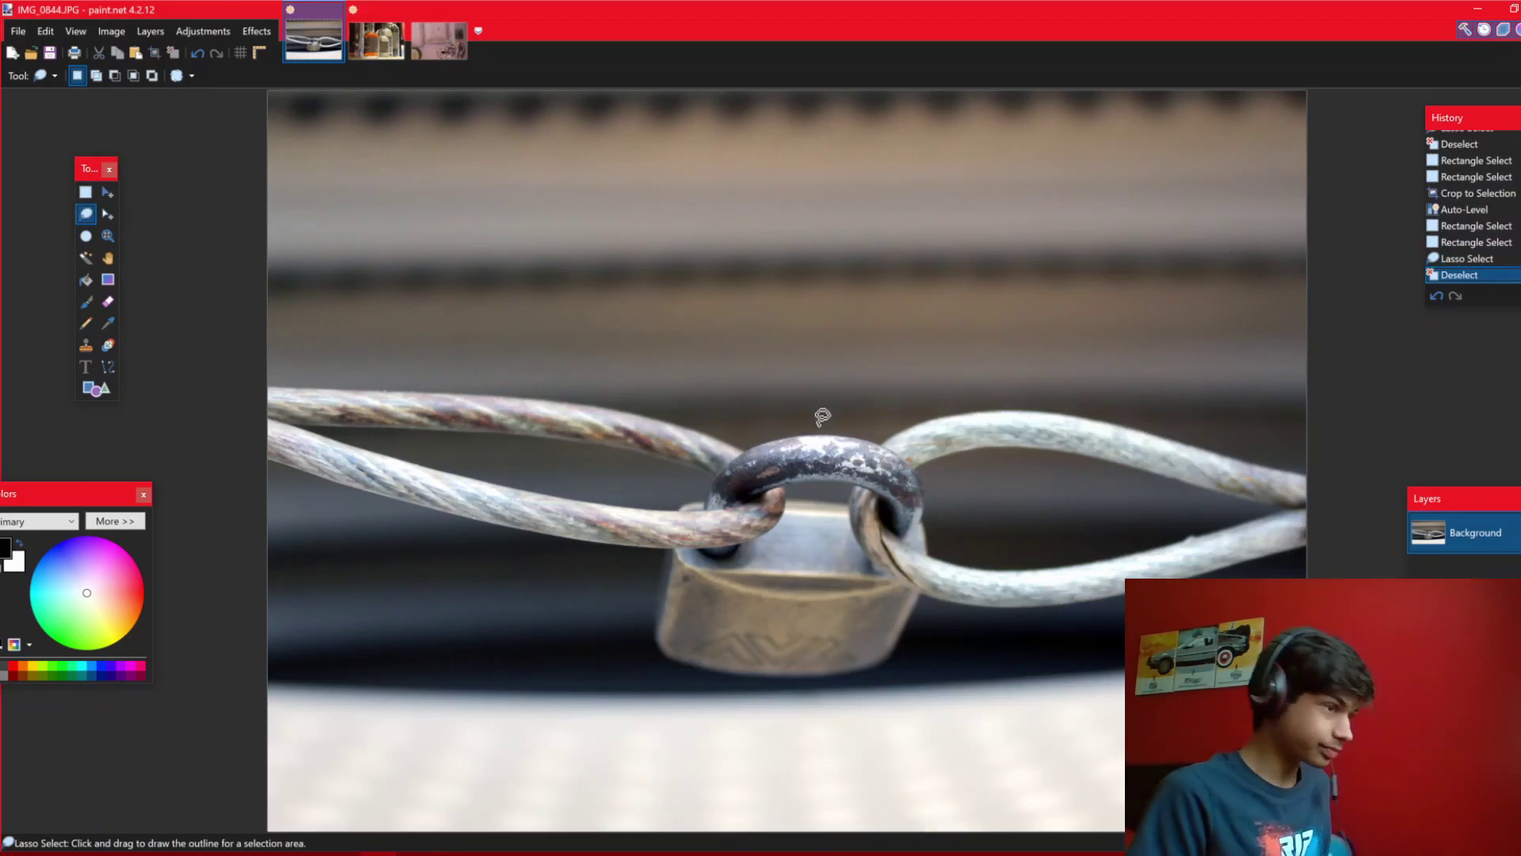
Compare the photo with and without Auto-Level through the history, ending back at the Crop to Selection state
left_click(207, 24)
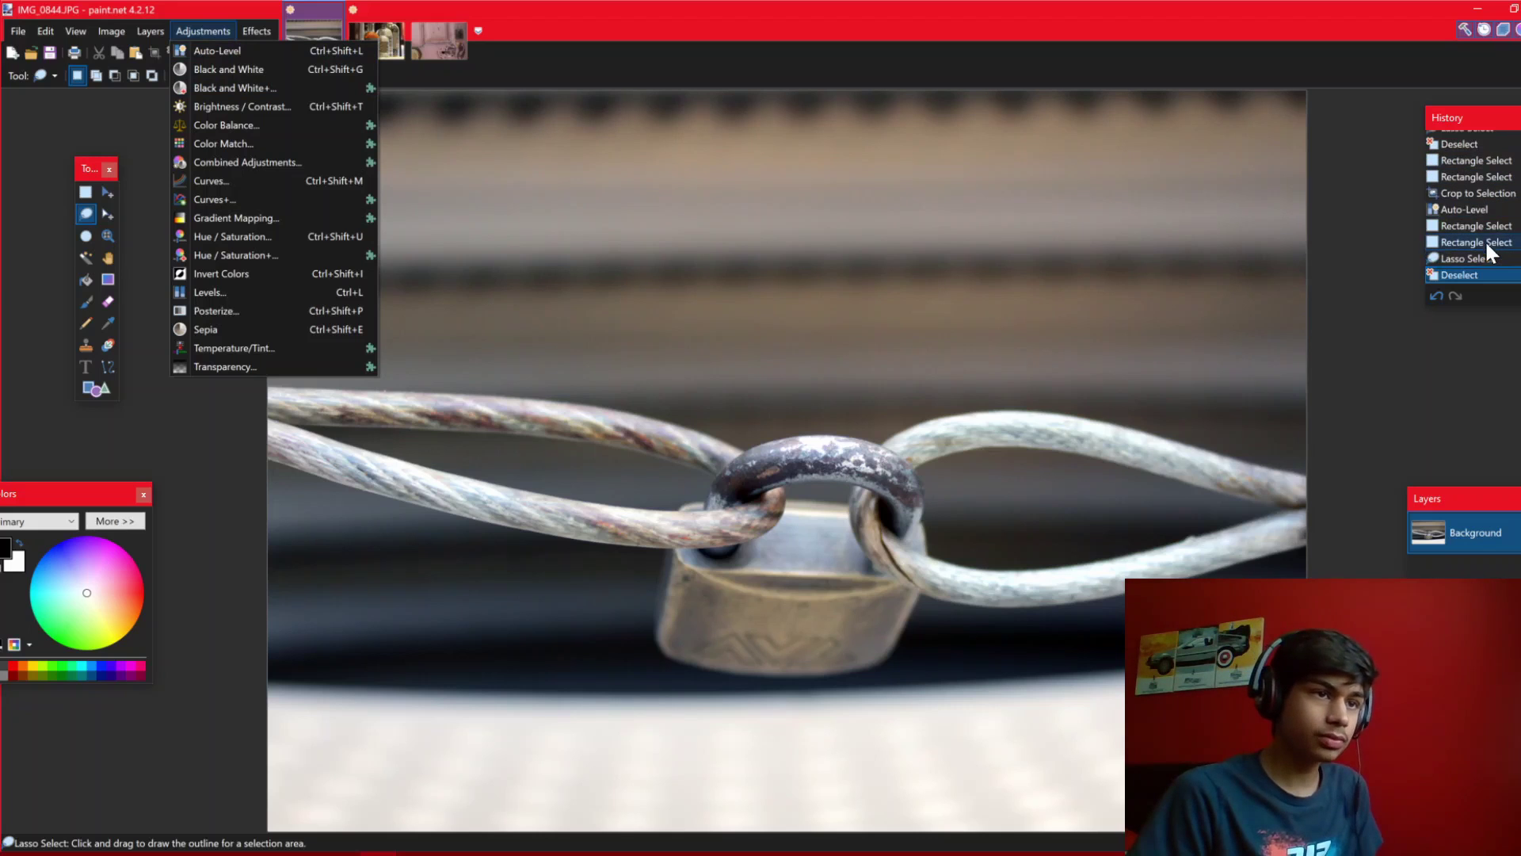
left_click(1476, 205)
left_click(1476, 206)
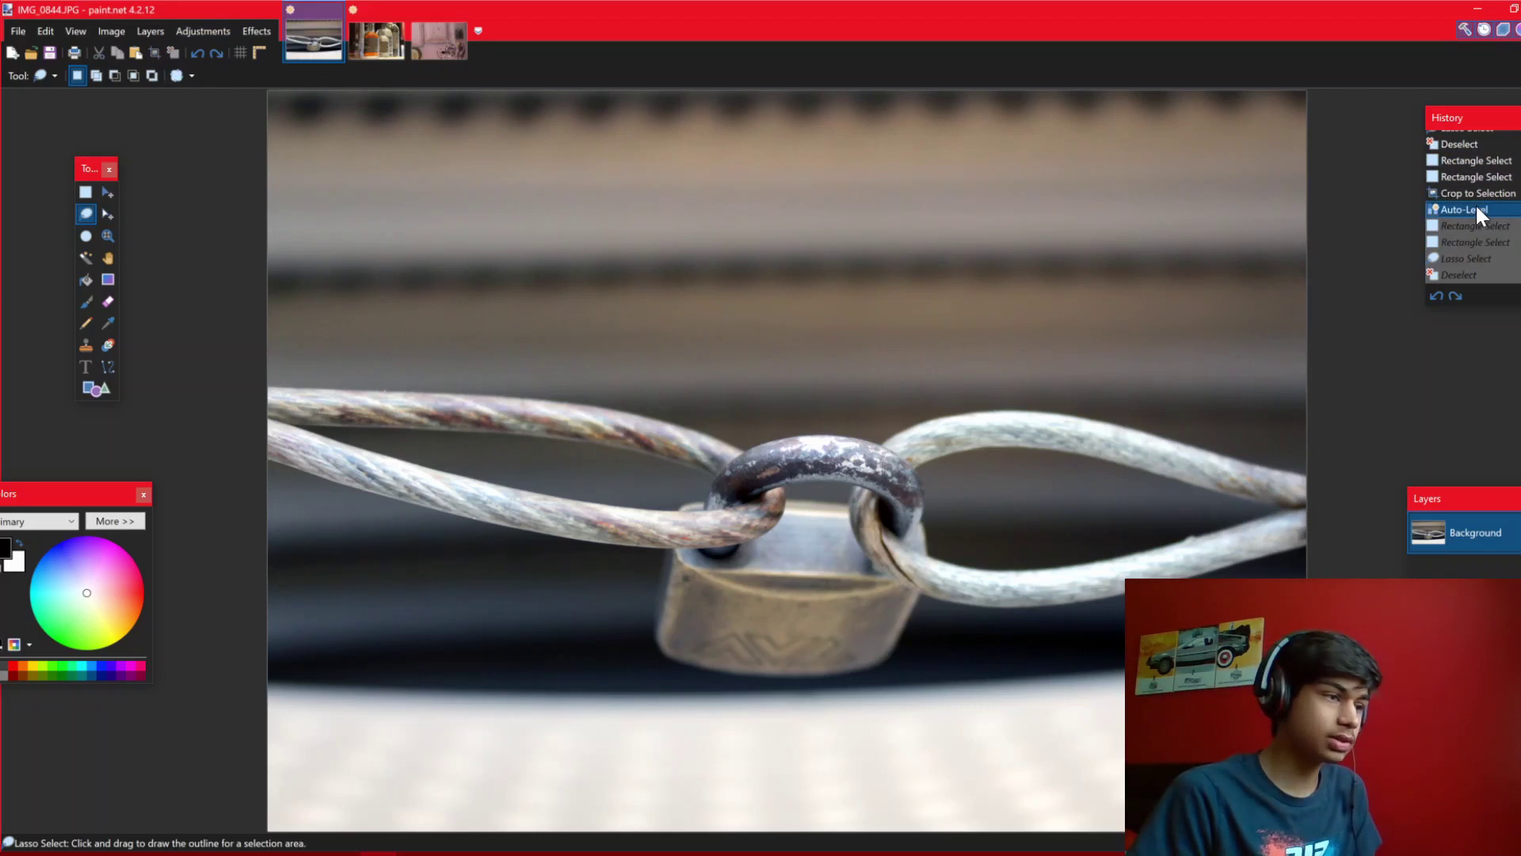
left_click(1475, 195)
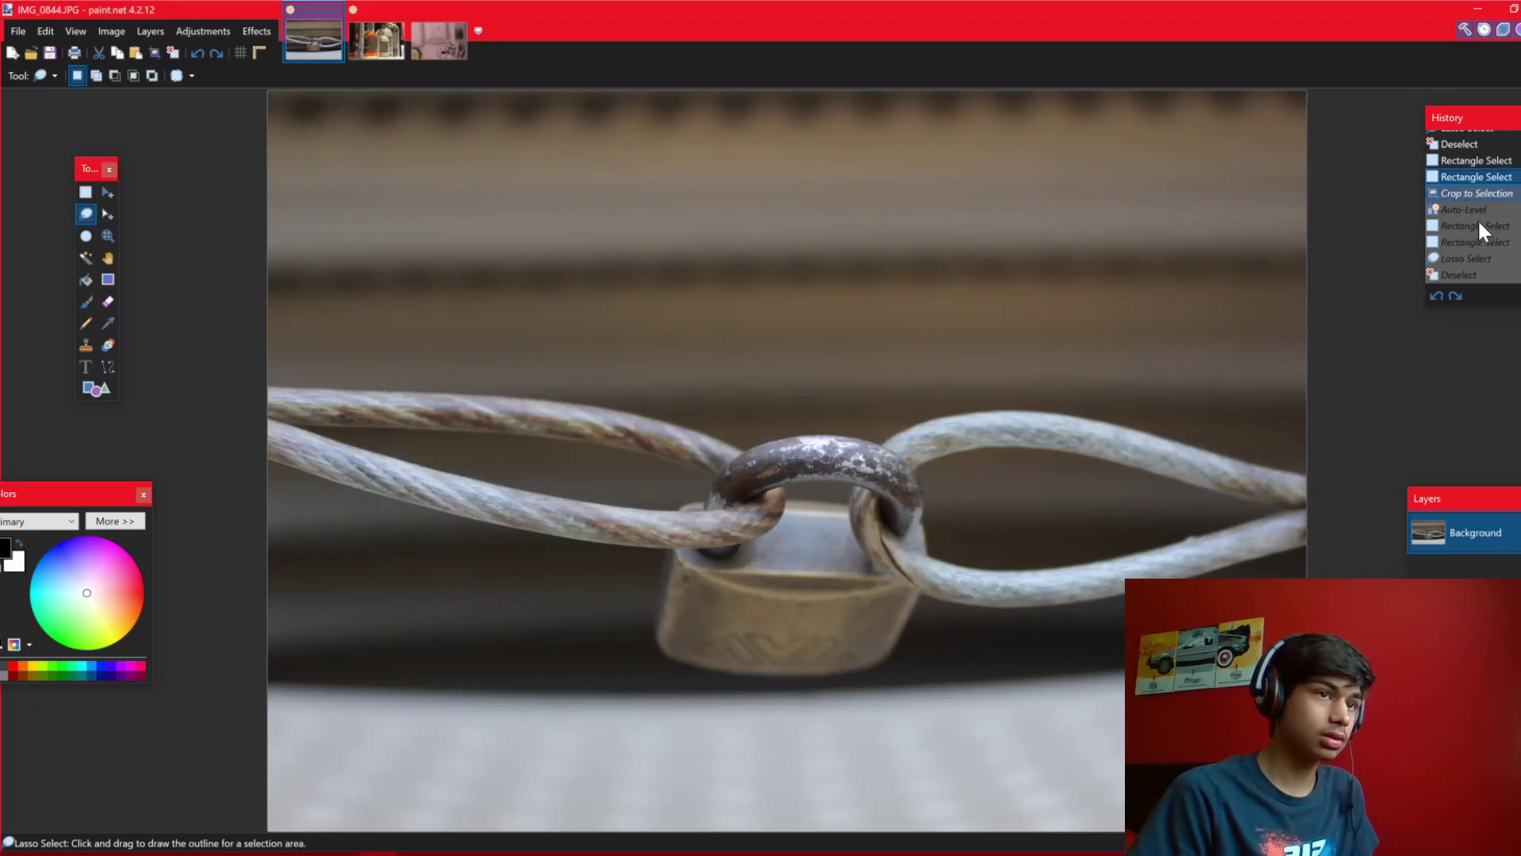
left_click(1475, 183)
left_click(1475, 193)
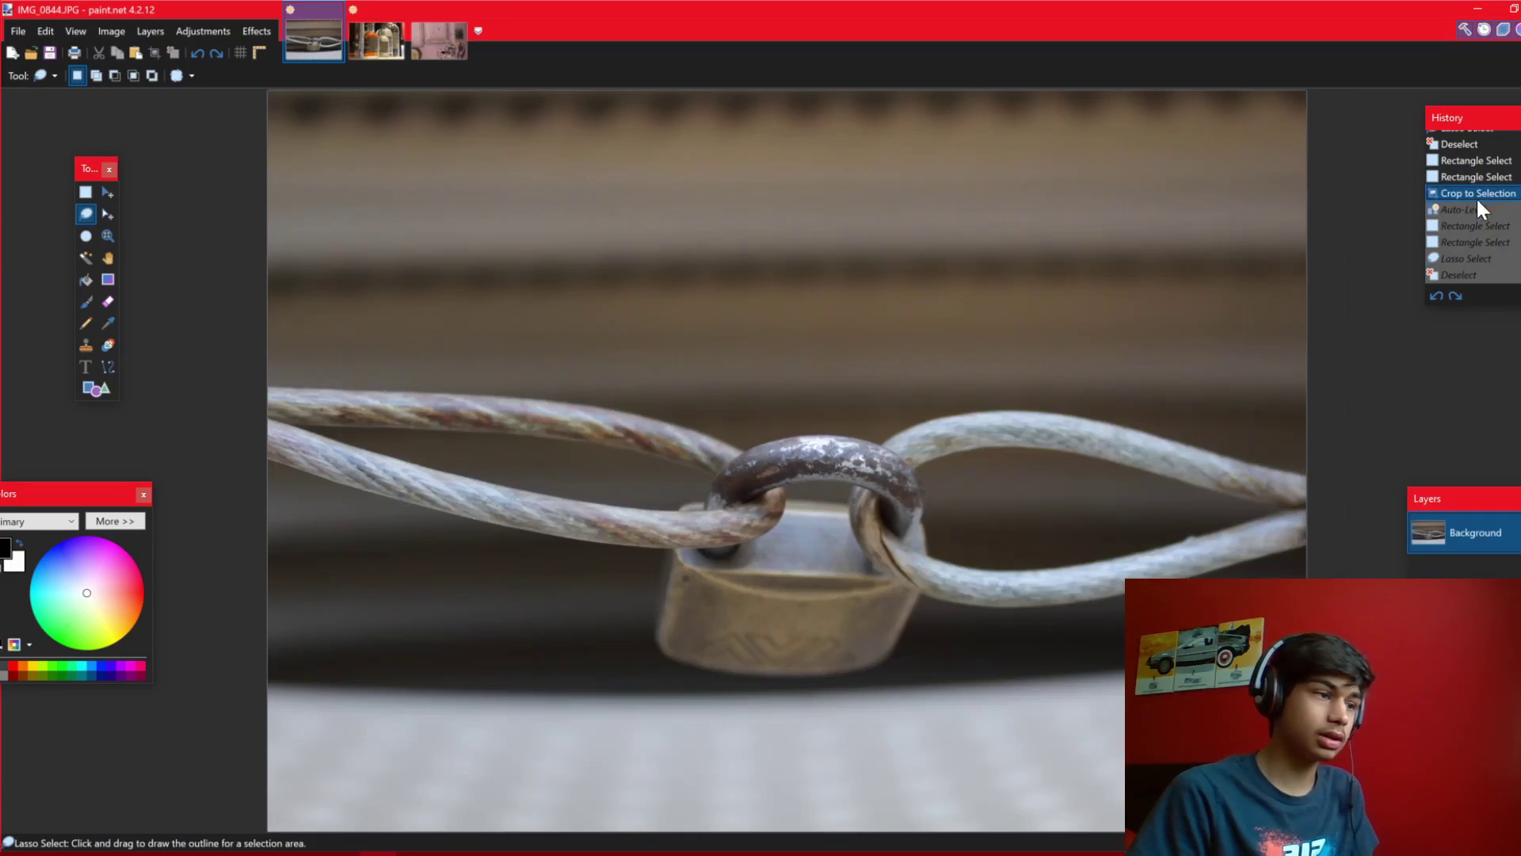
left_click(1492, 274)
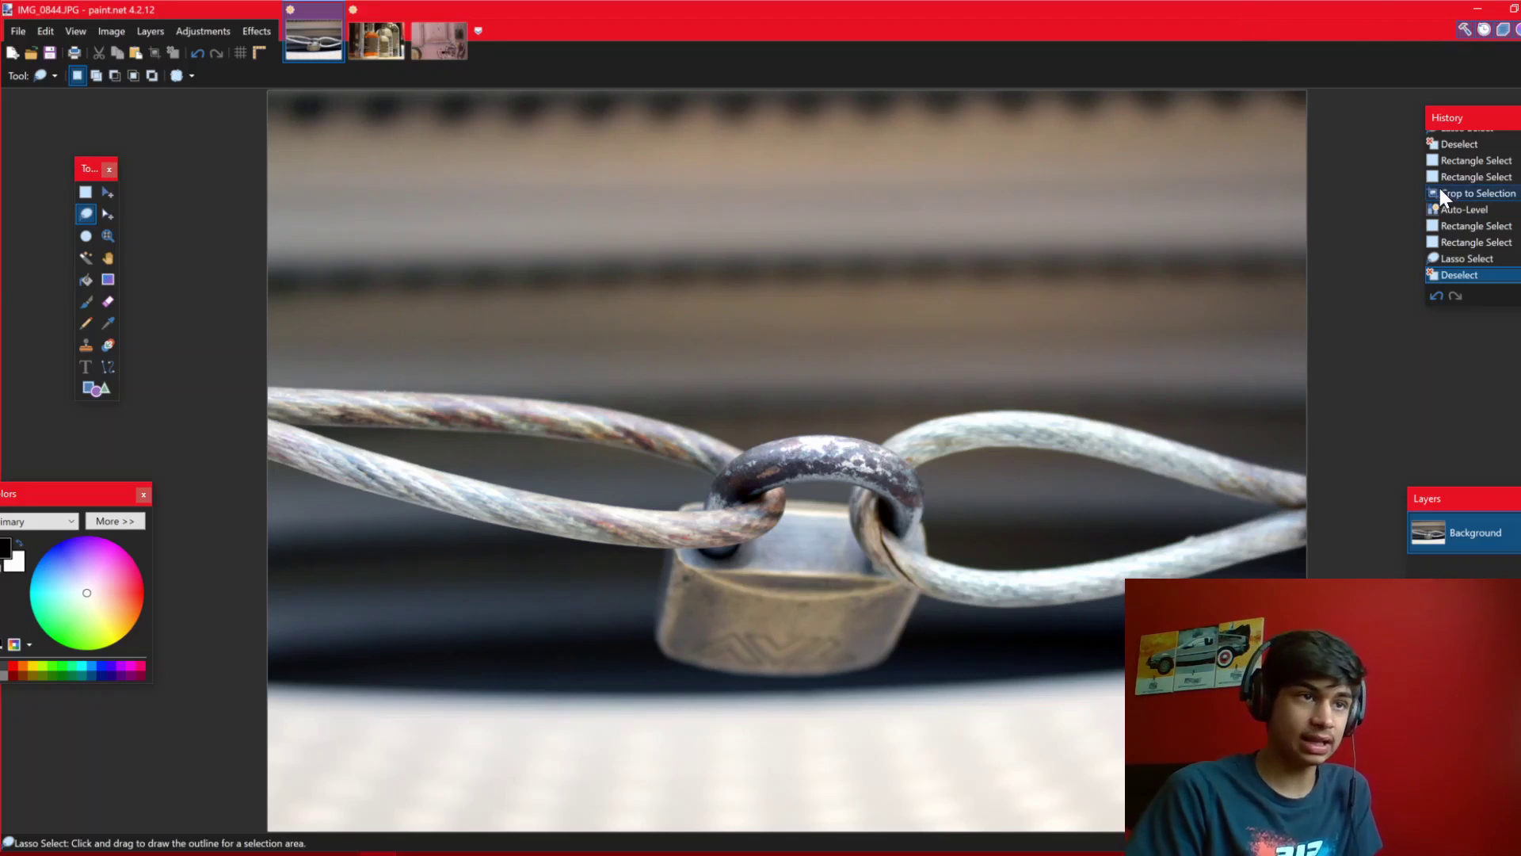
left_click(1463, 193)
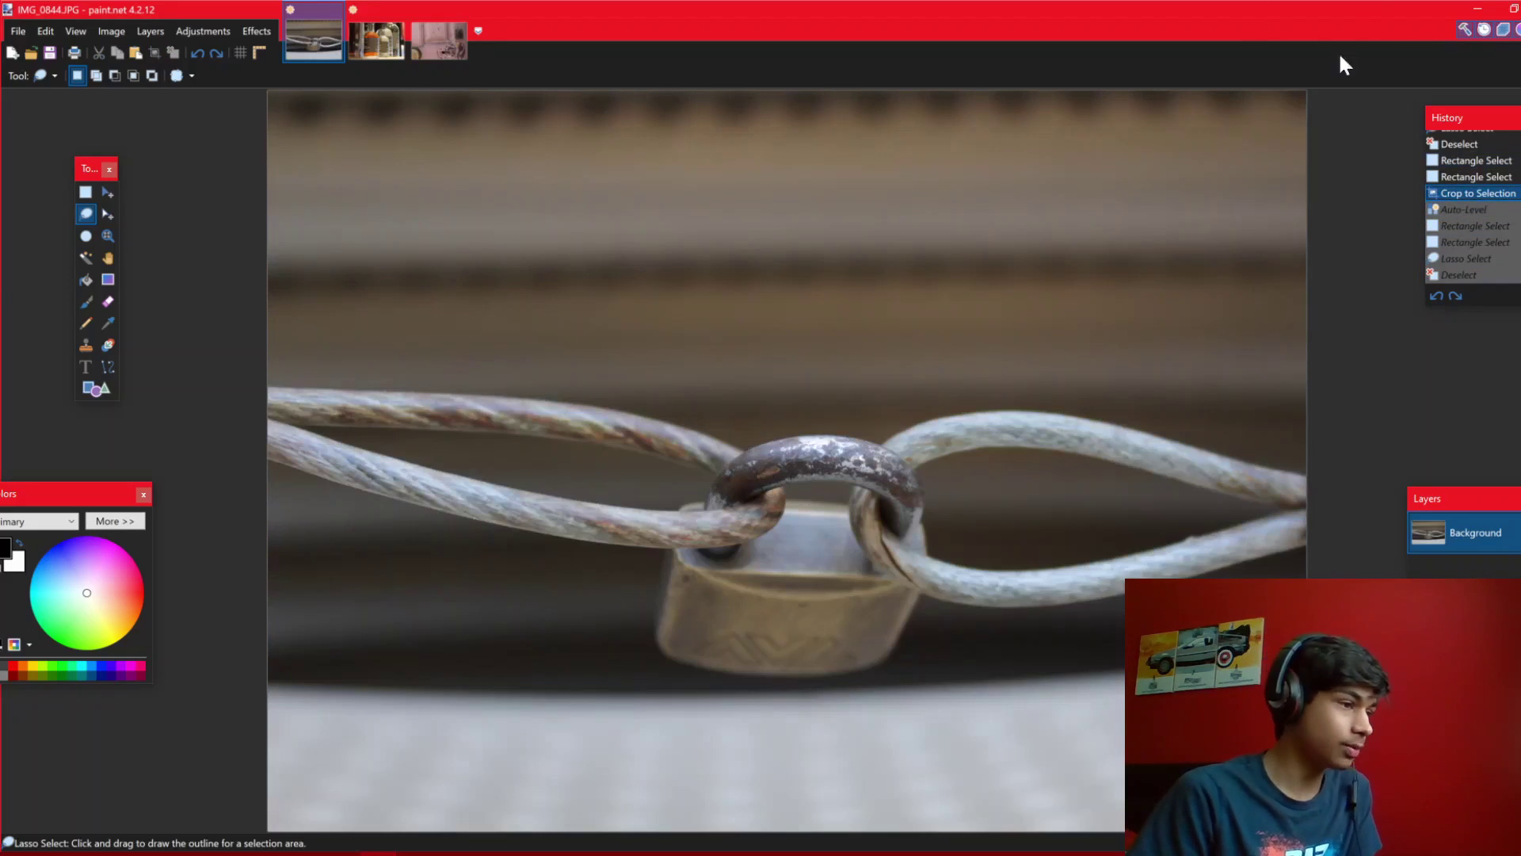
Apply a Brightness / Contrast adjustment with brightness 15 and contrast 29
left_click(203, 29)
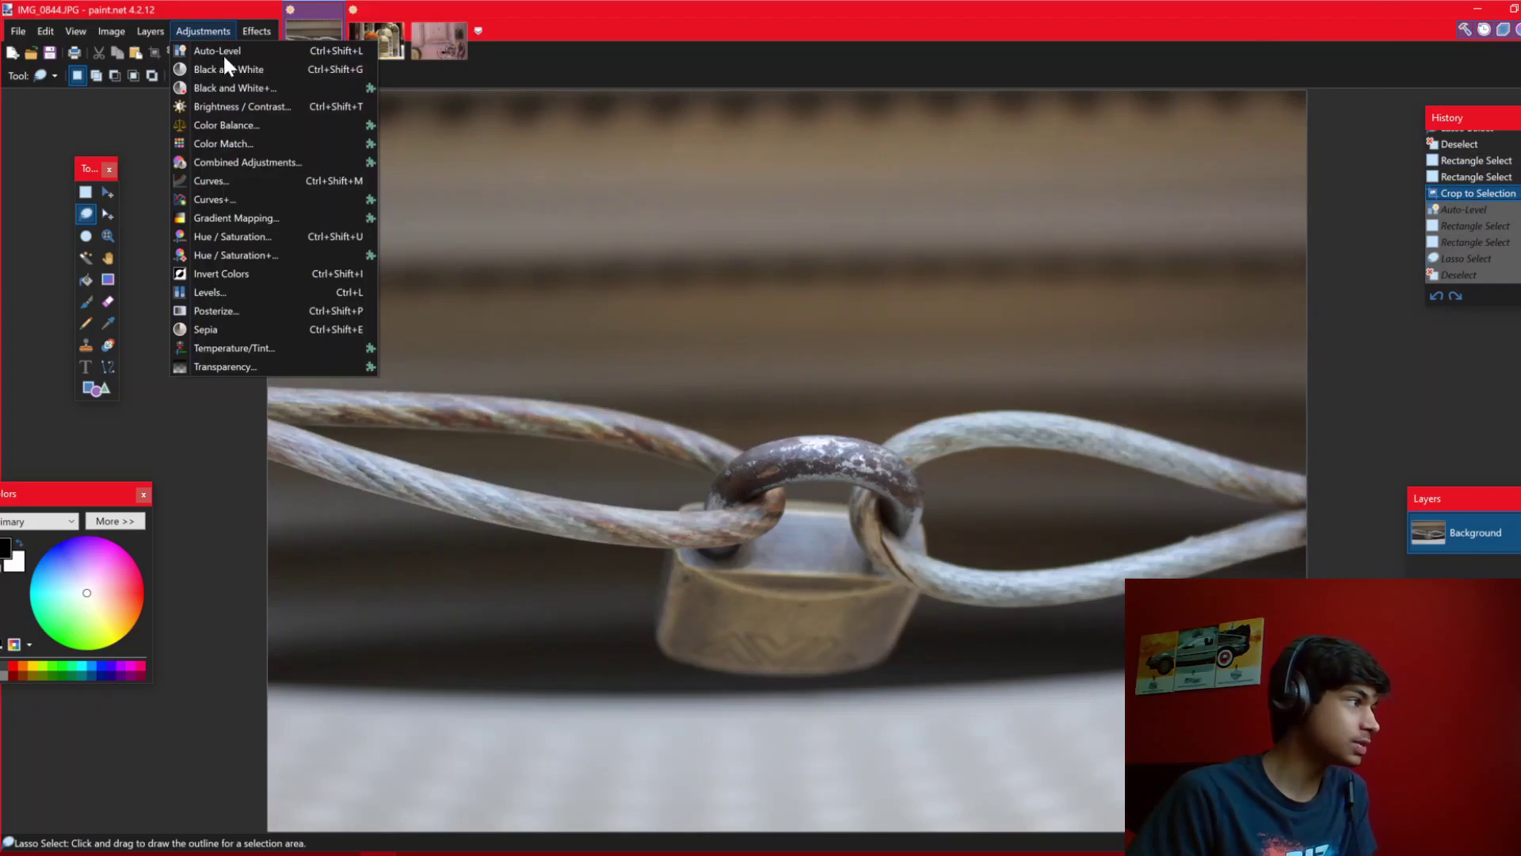
left_click(270, 113)
left_click_drag(893, 357, 216, 303)
left_click_drag(112, 333, 147, 373)
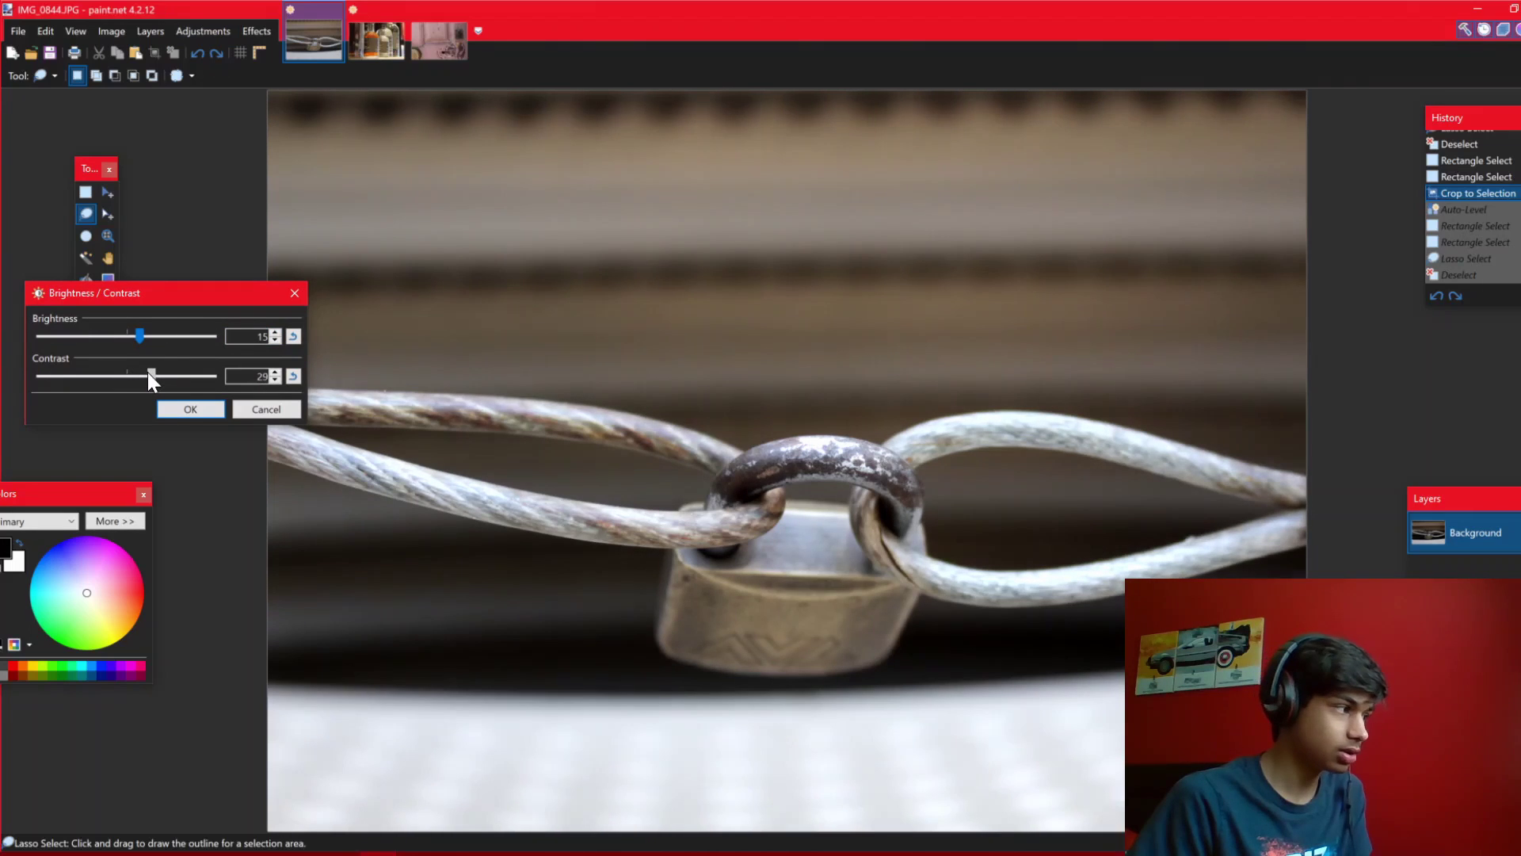
left_click(190, 409)
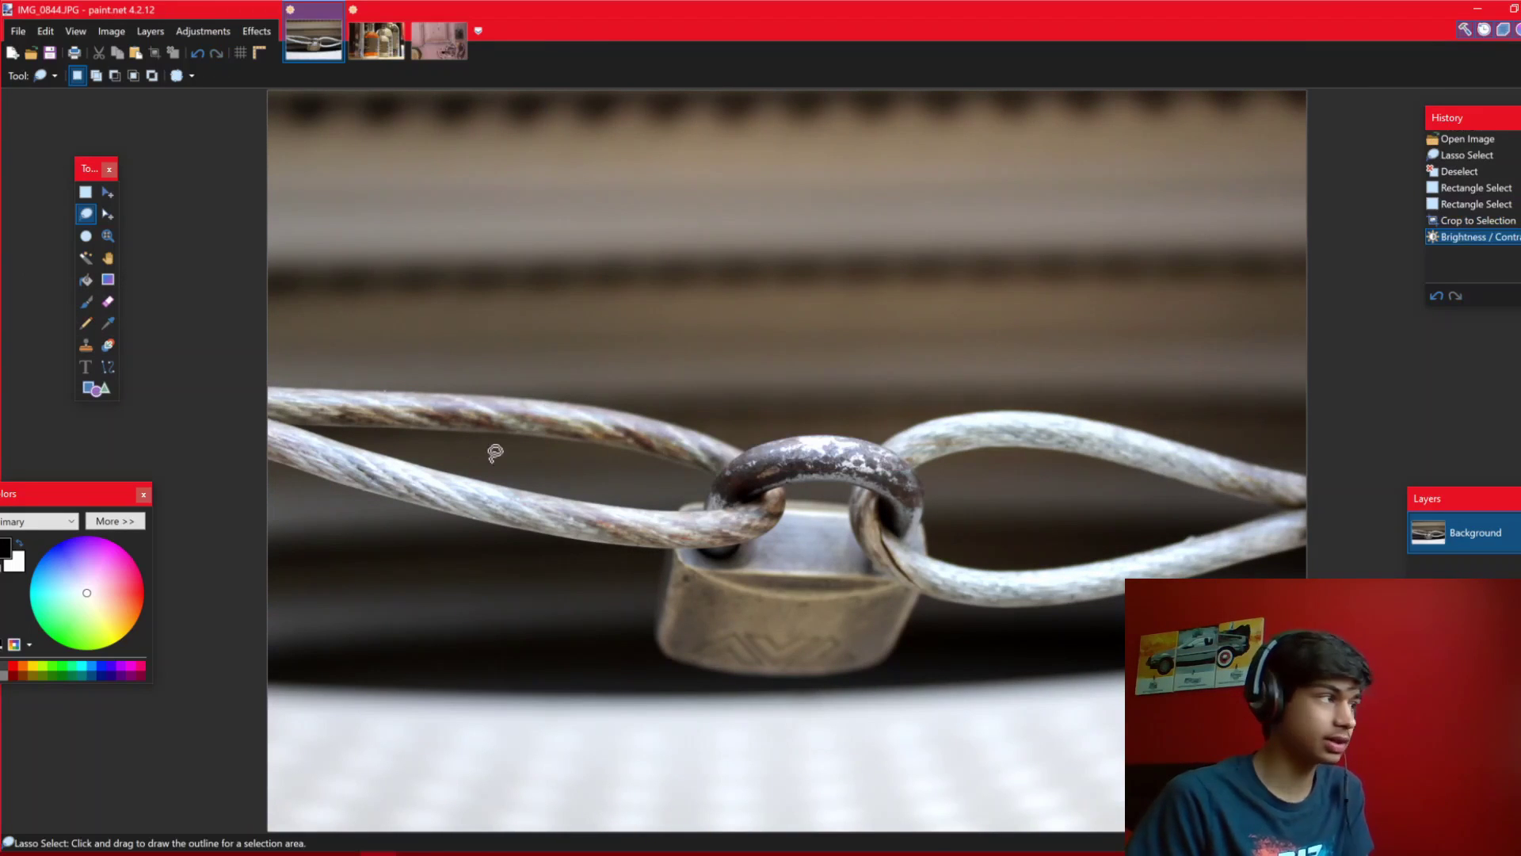
Apply a Hue / Saturation adjustment with hue 8, saturation 108 and lightness 2
left_click(211, 30)
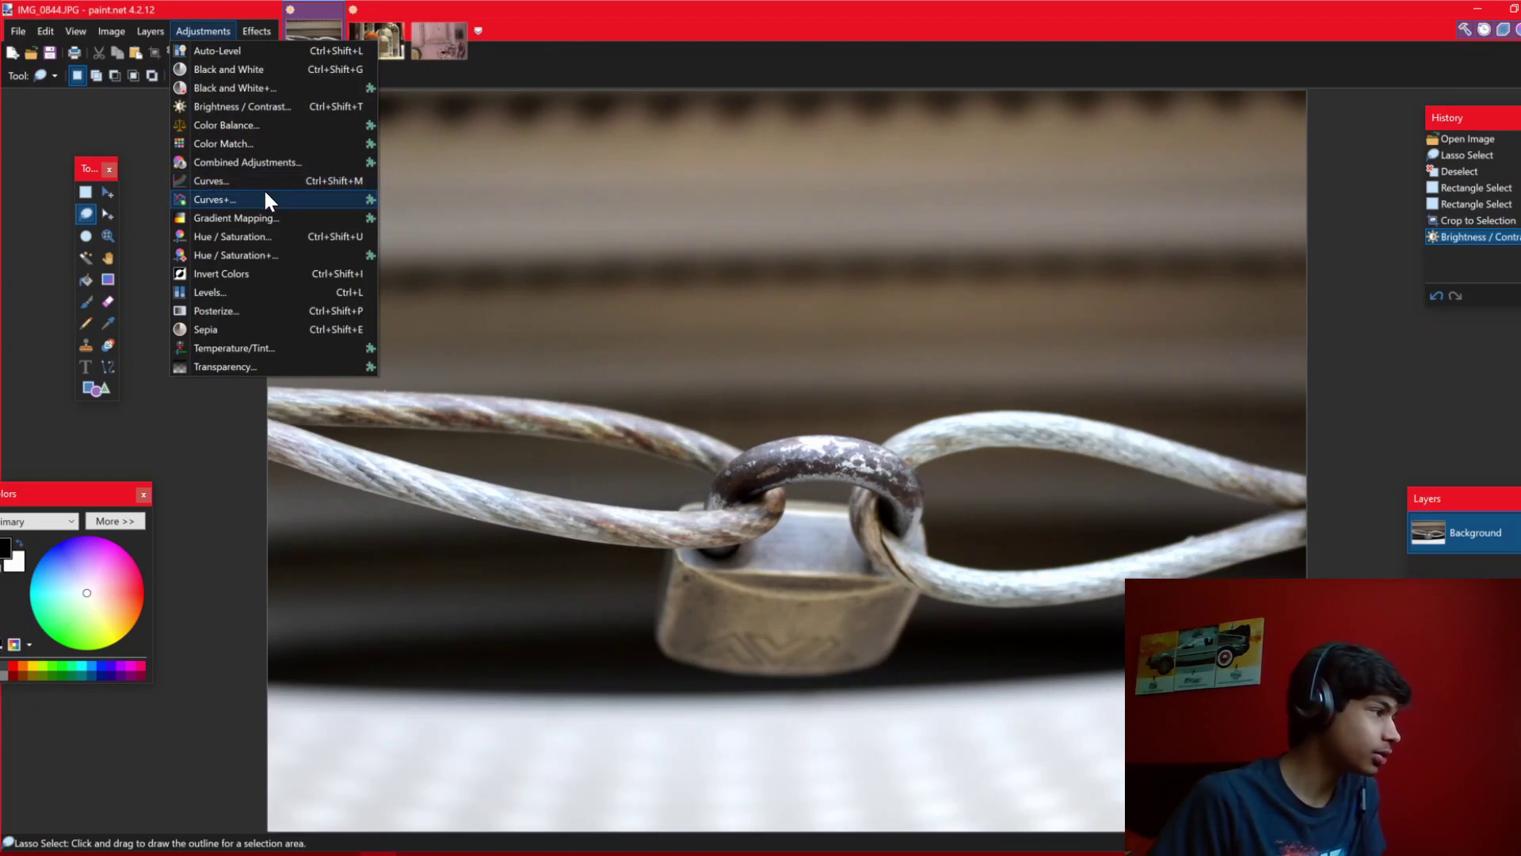
left_click(272, 235)
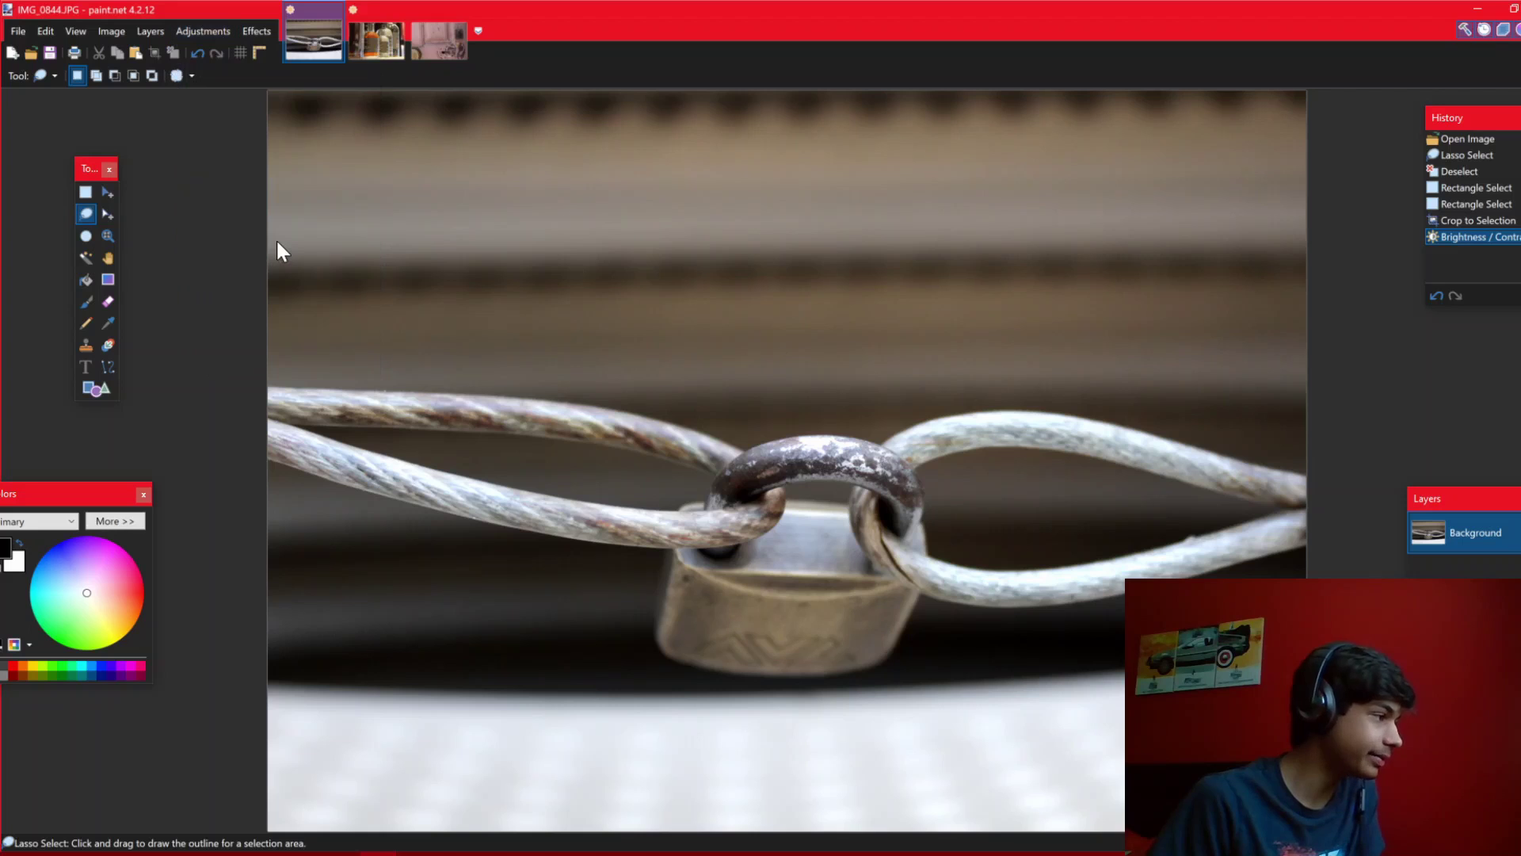
left_click_drag(809, 322, 208, 245)
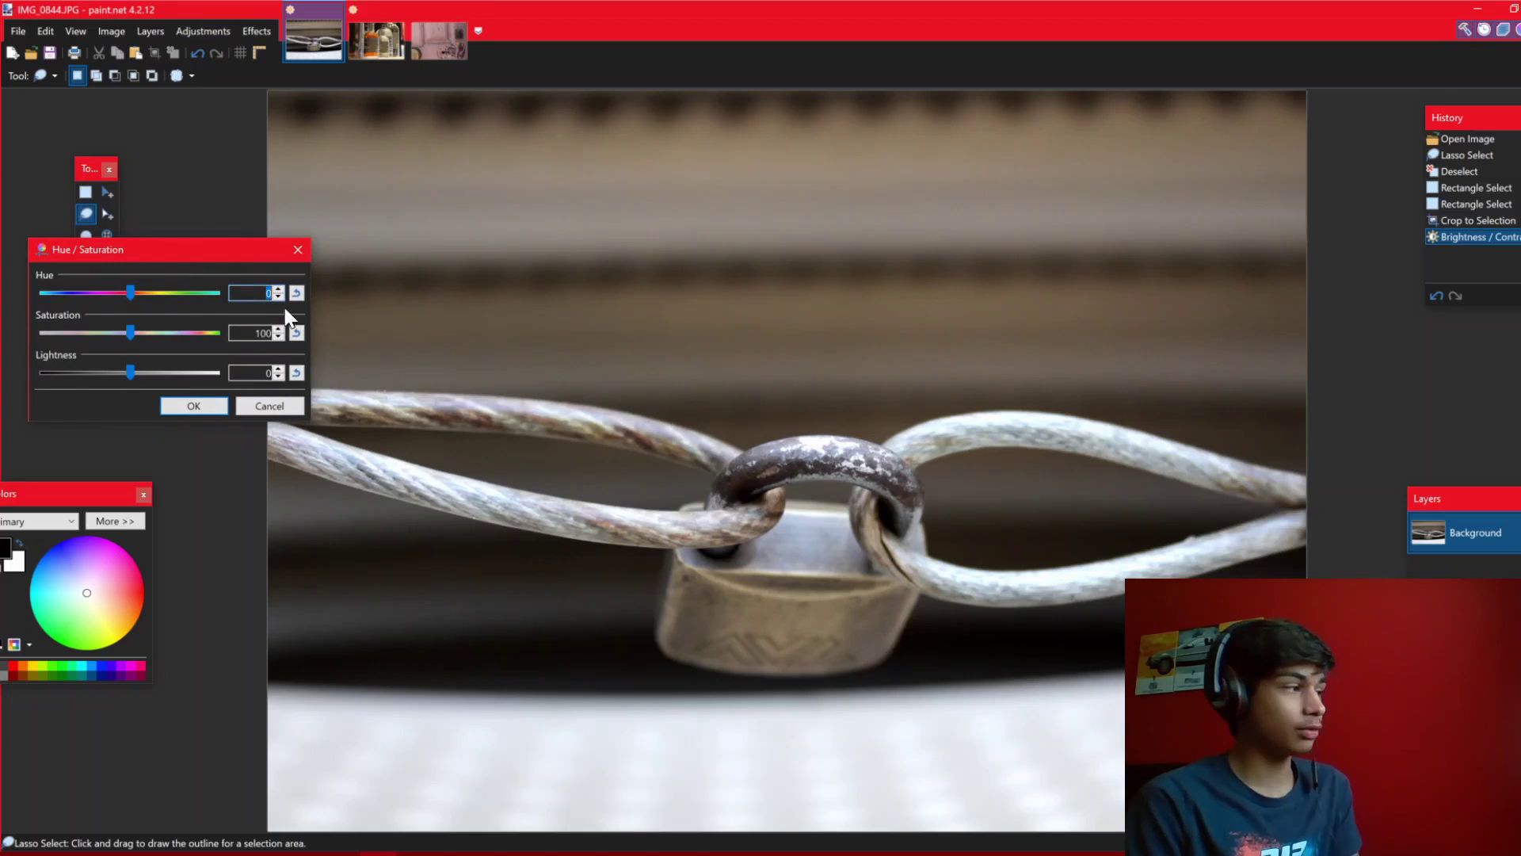
left_click_drag(193, 248, 98, 292)
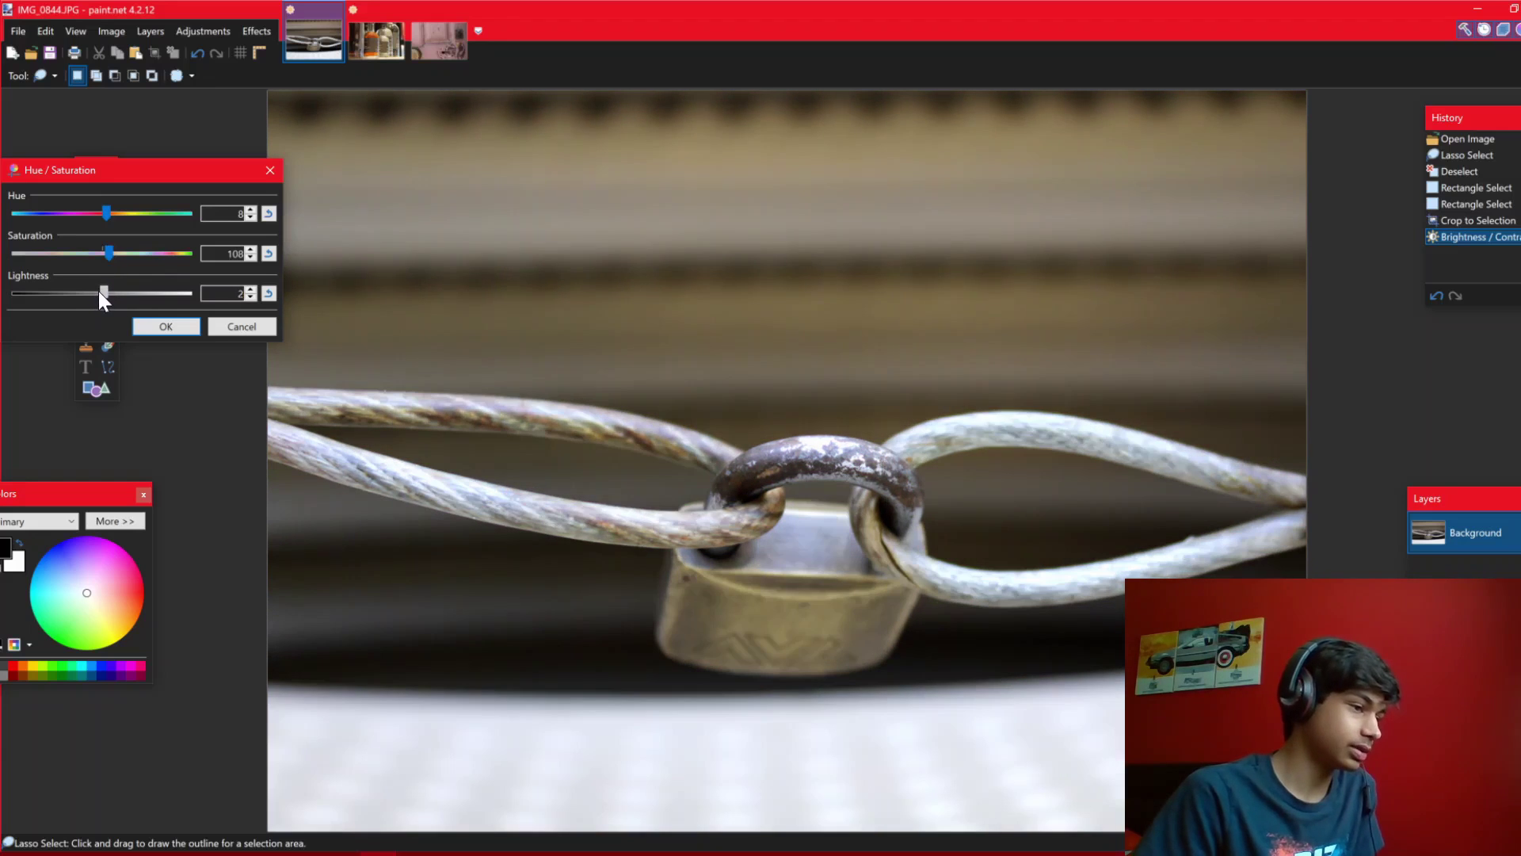
left_click(182, 328)
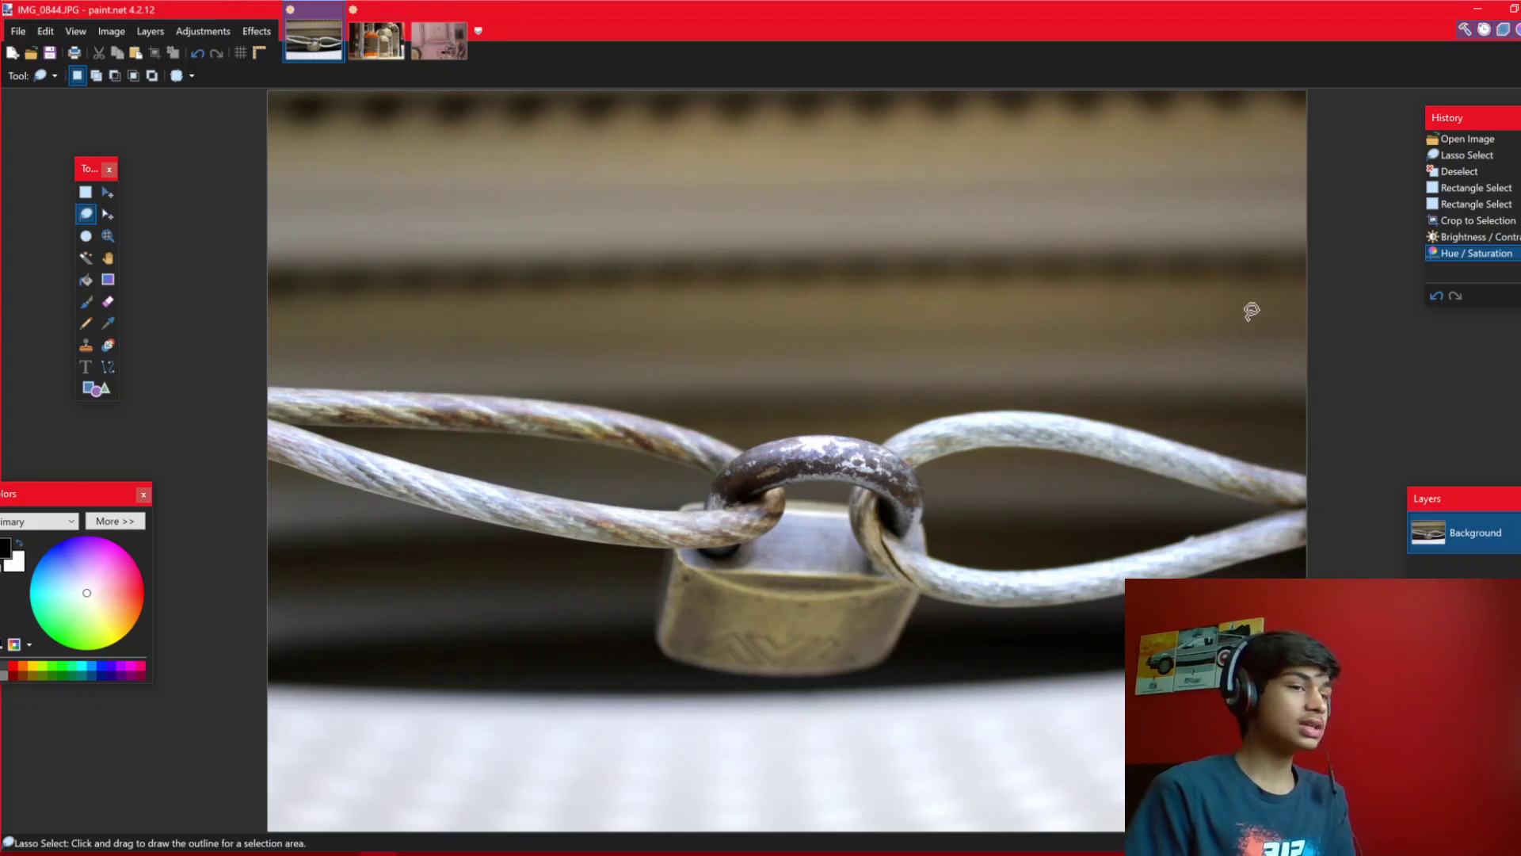
Apply a Temperature/Tint adjustment to the padlock photo with temperature 8 and a very slight shift of the tint towards magenta
left_click(216, 31)
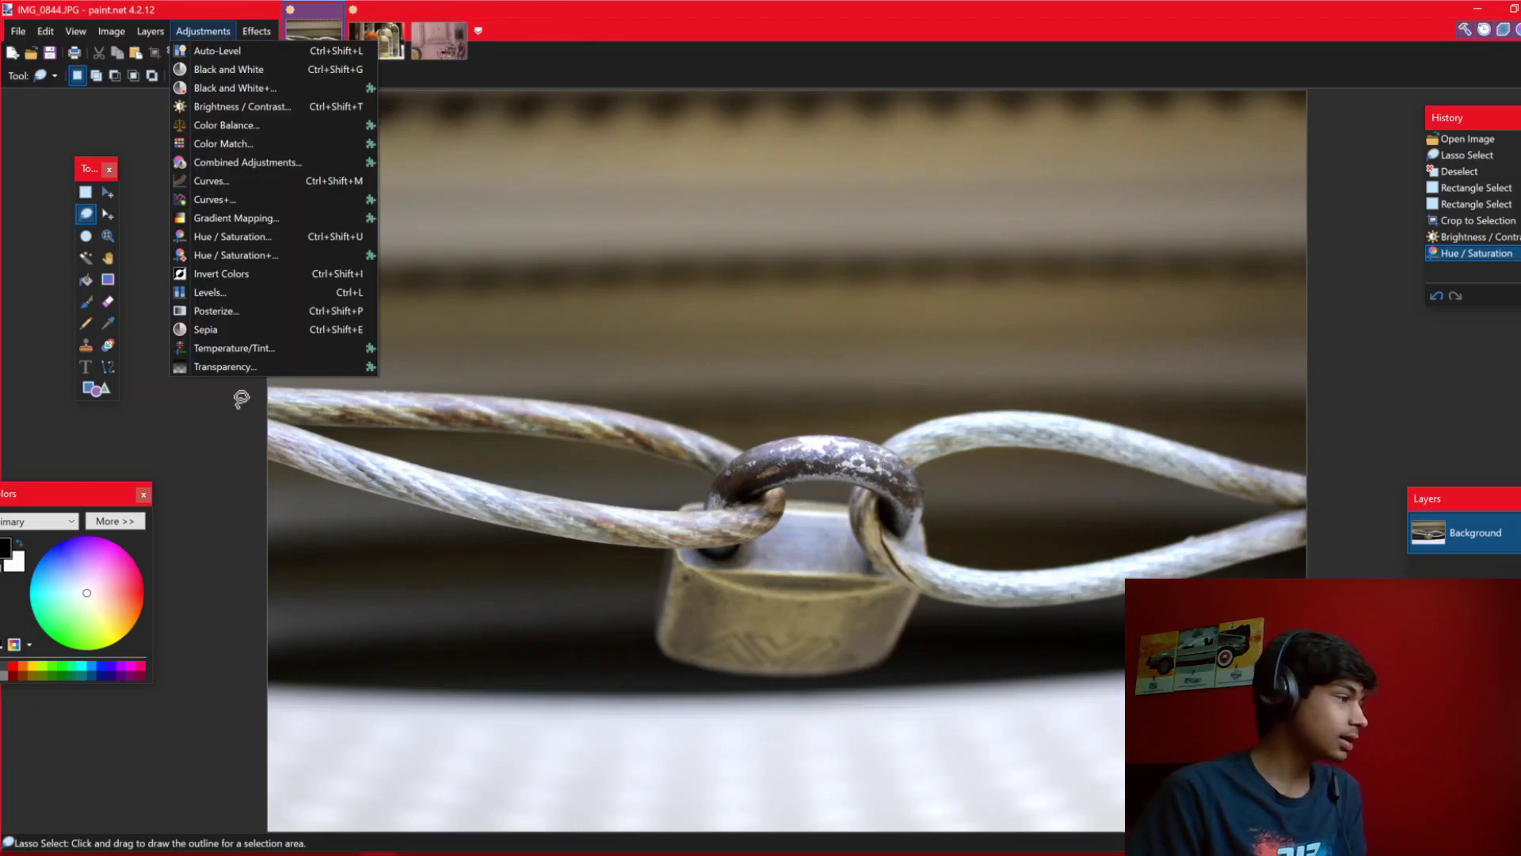
left_click(222, 349)
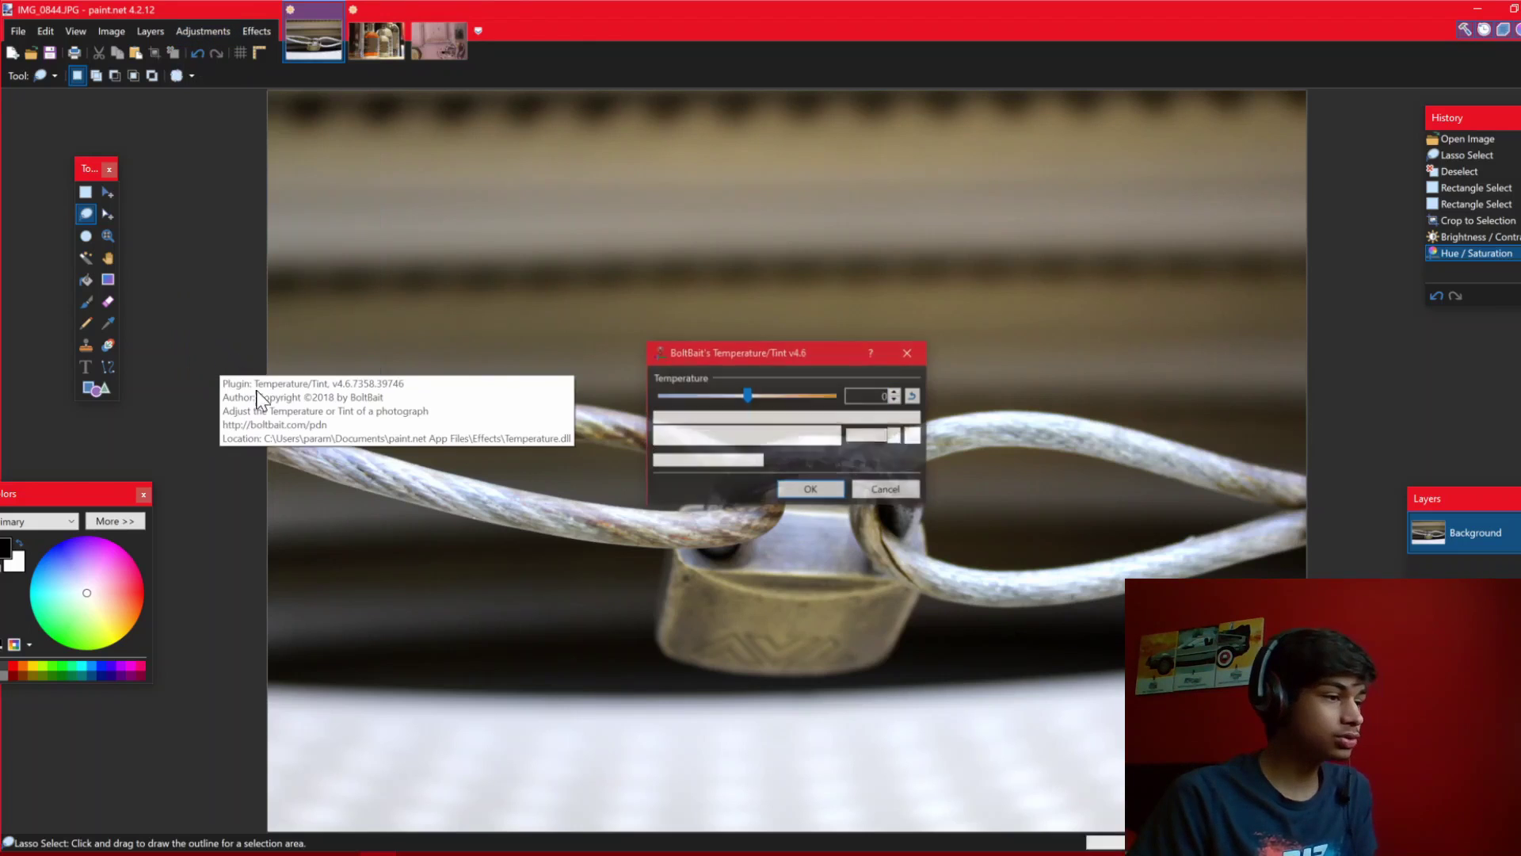
left_click_drag(832, 355, 181, 287)
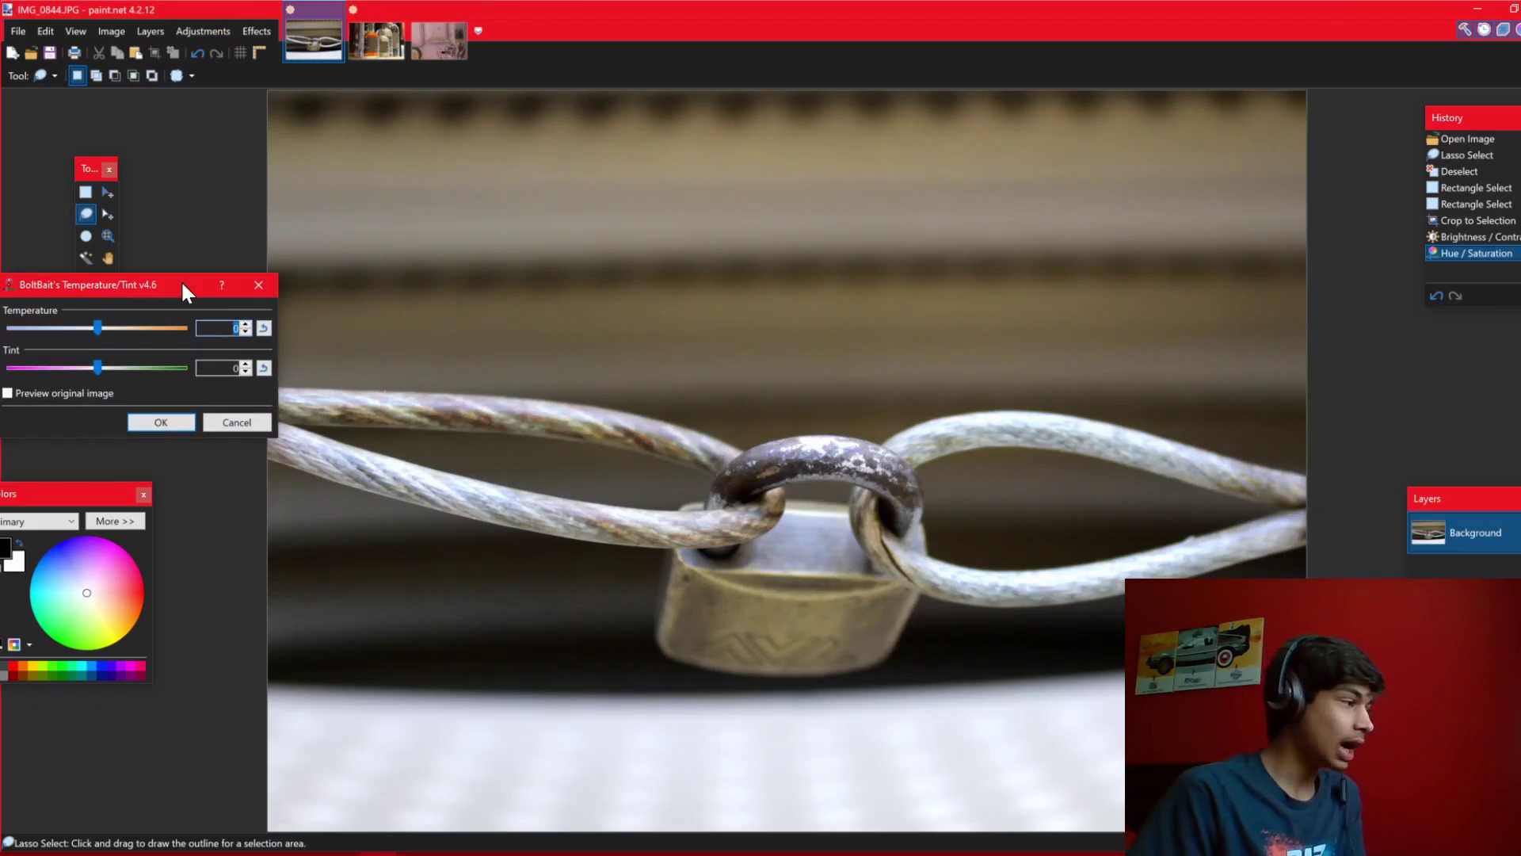
left_click_drag(97, 332, 174, 336)
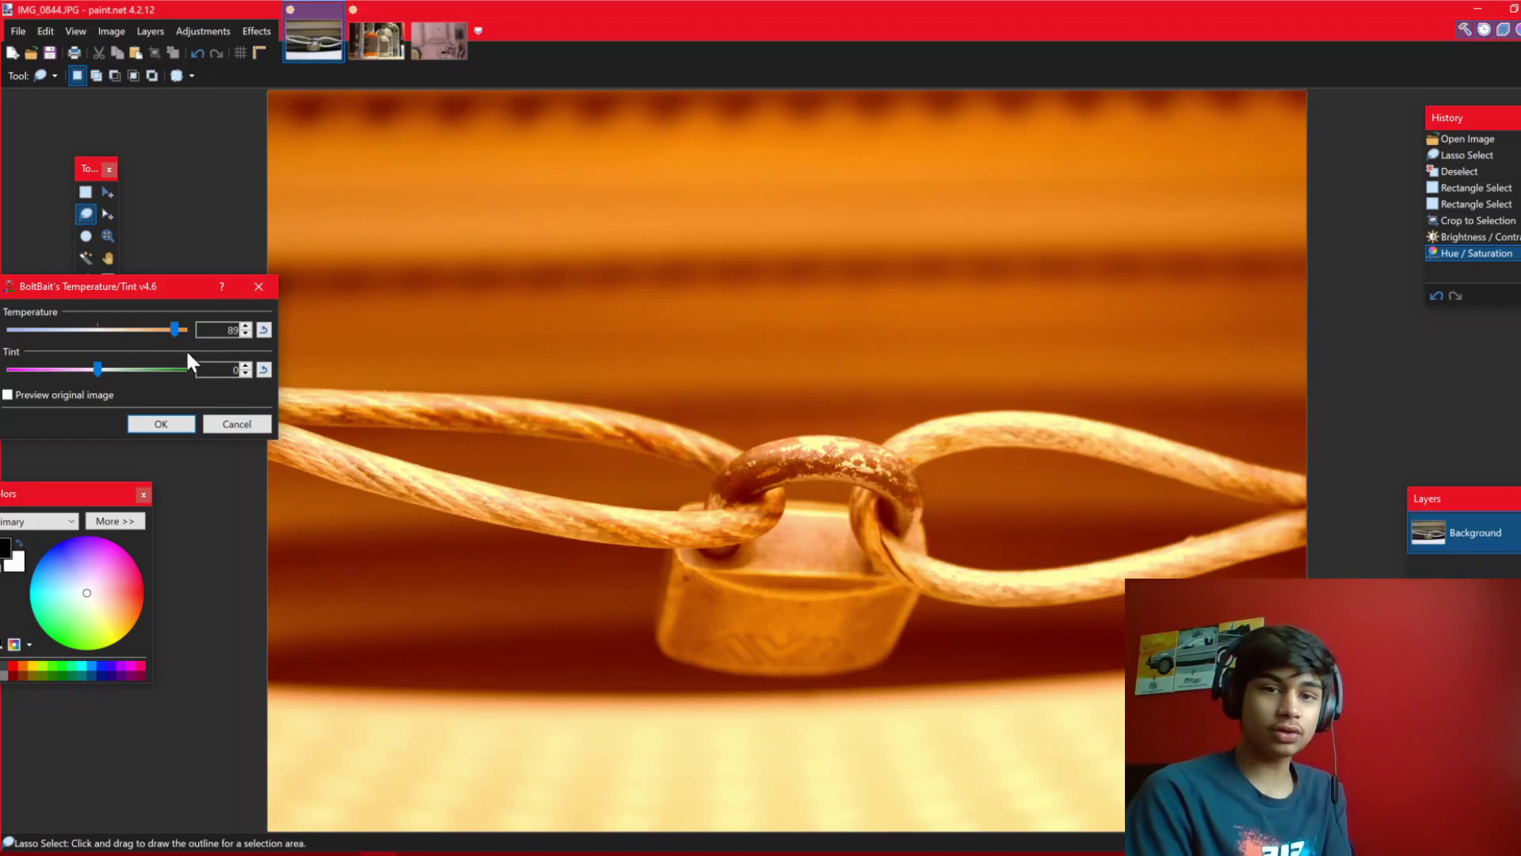
left_click_drag(40, 288, 241, 270)
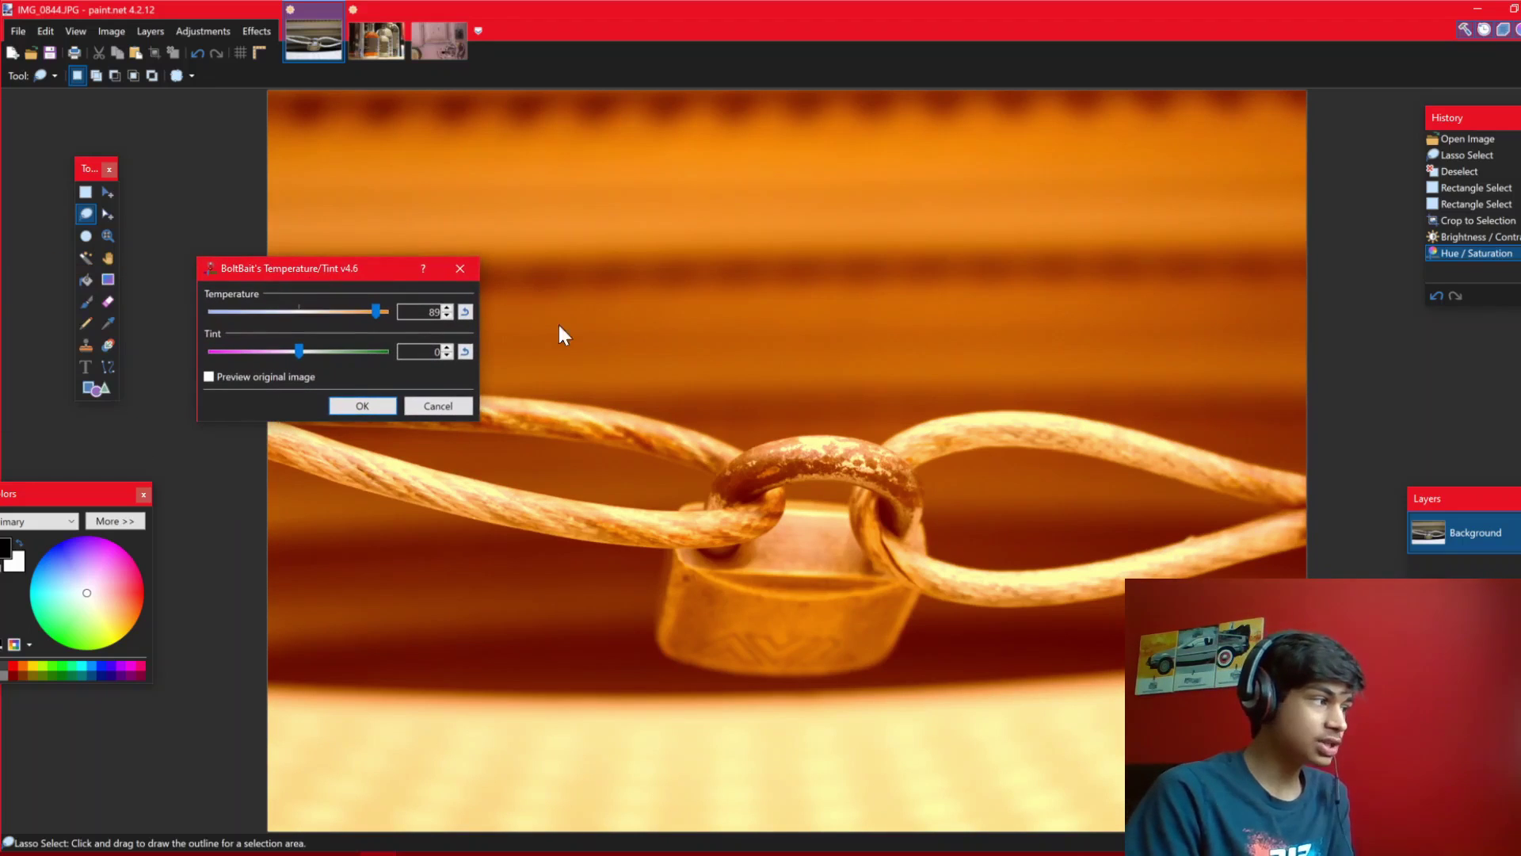
left_click_drag(375, 311, 352, 313)
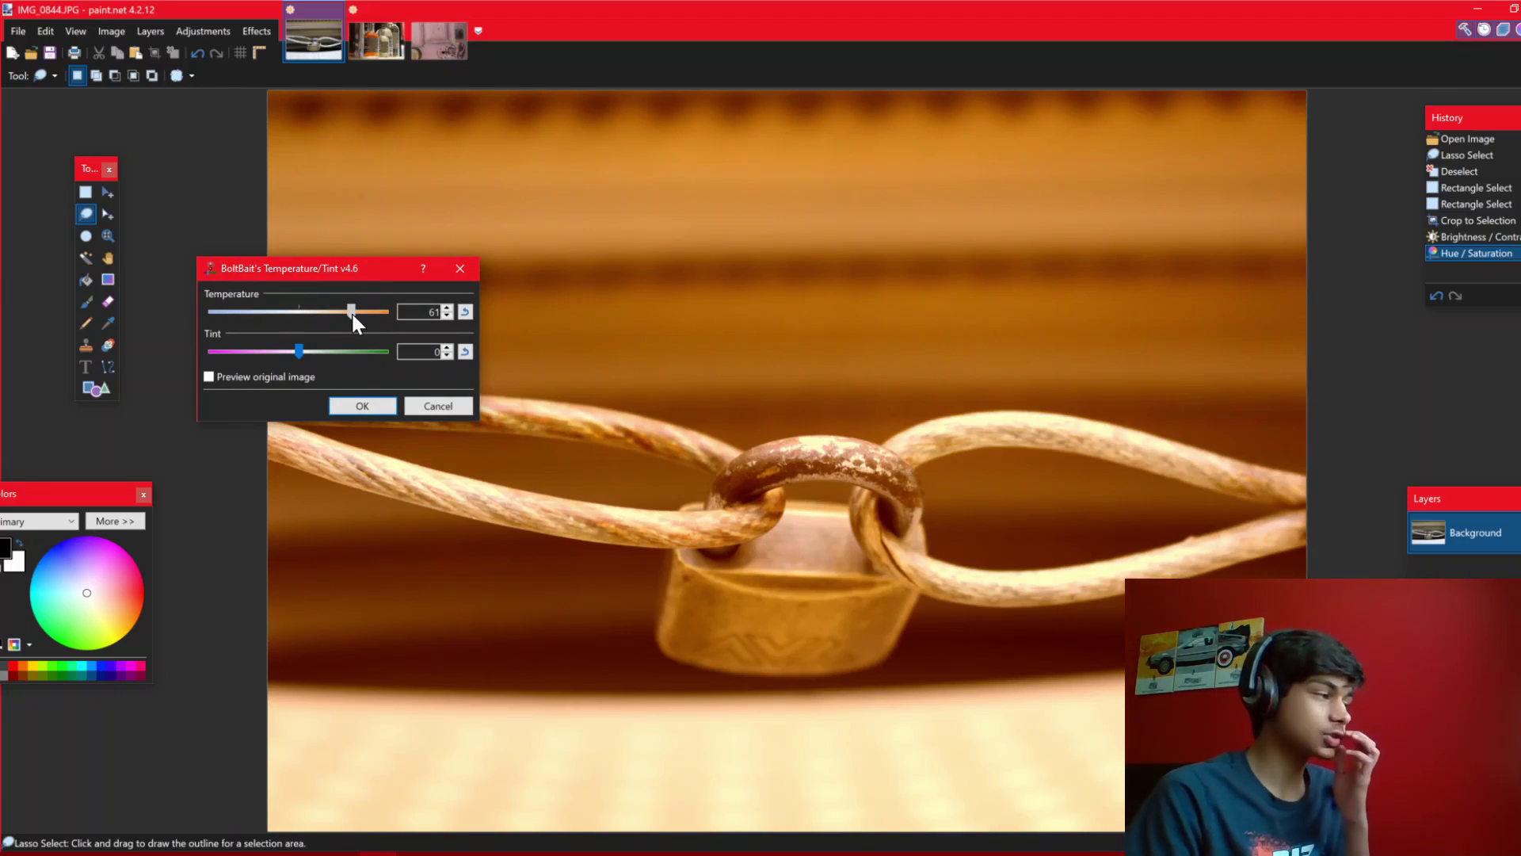
left_click_drag(350, 311, 370, 312)
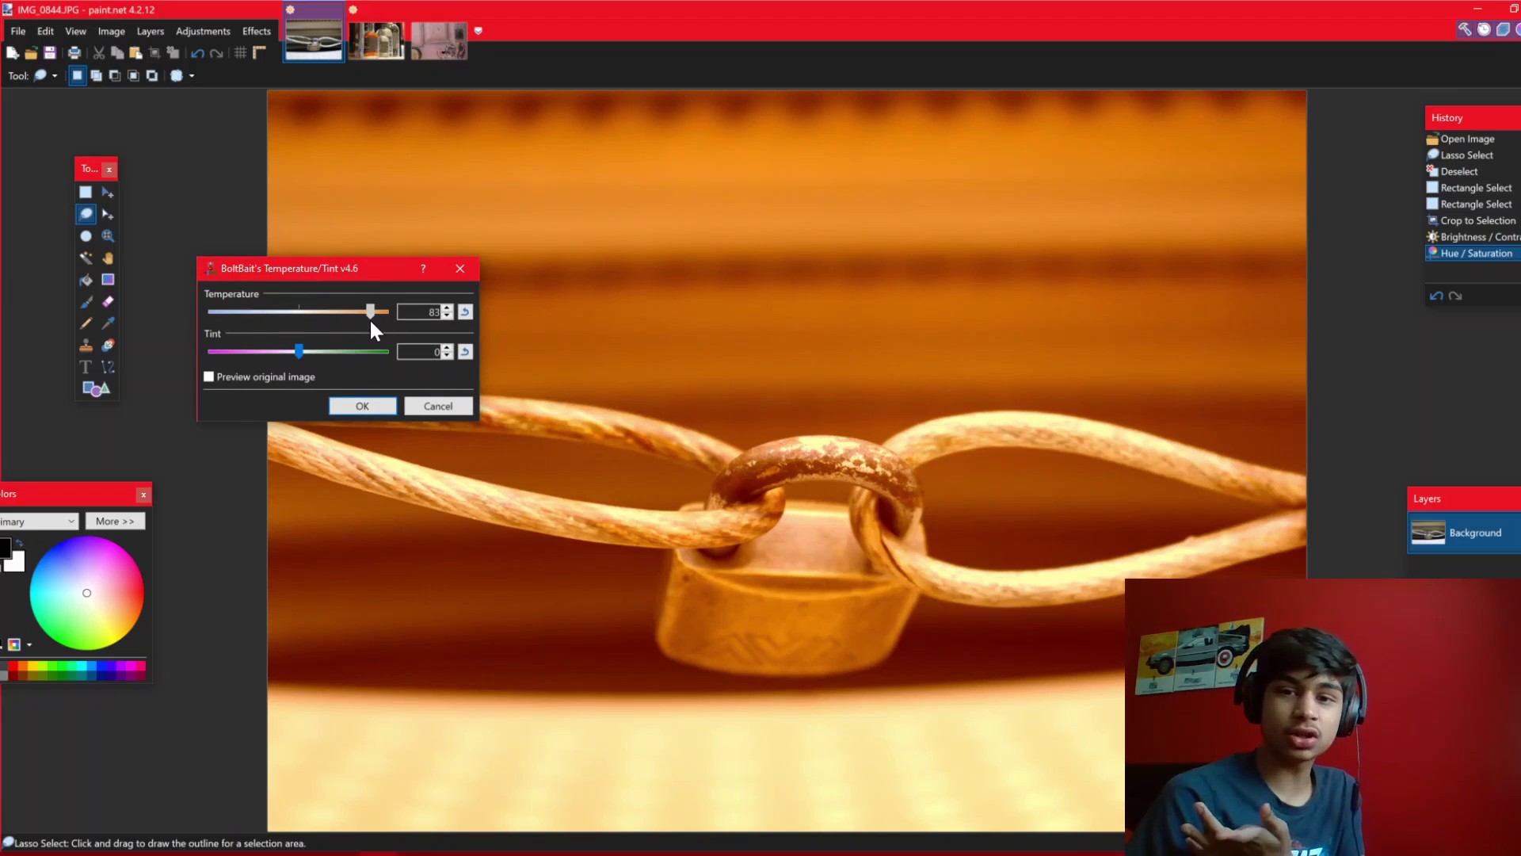
left_click_drag(370, 319, 310, 312)
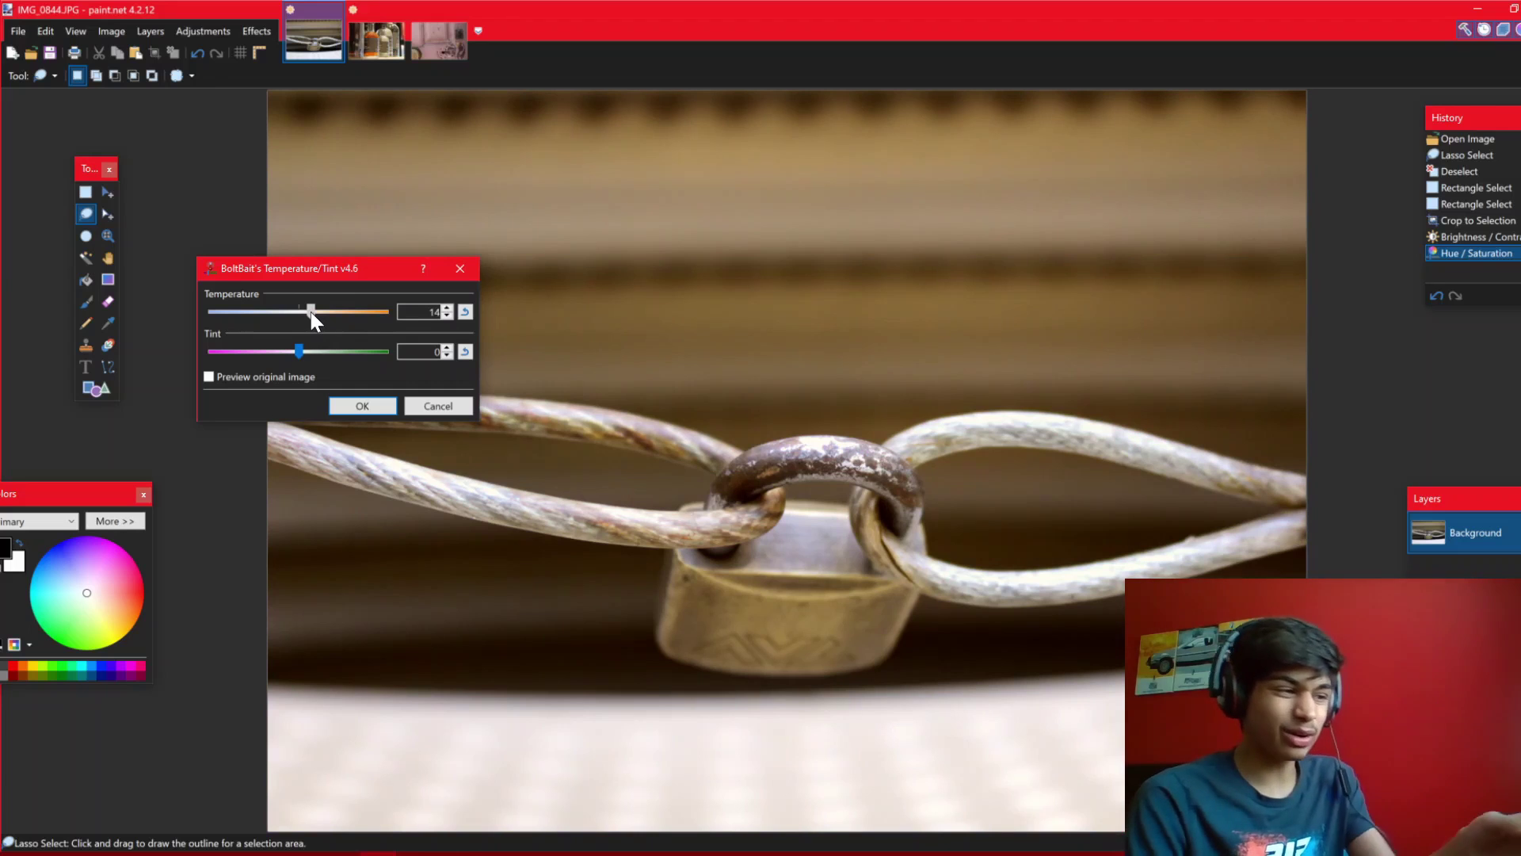
left_click_drag(311, 312, 306, 309)
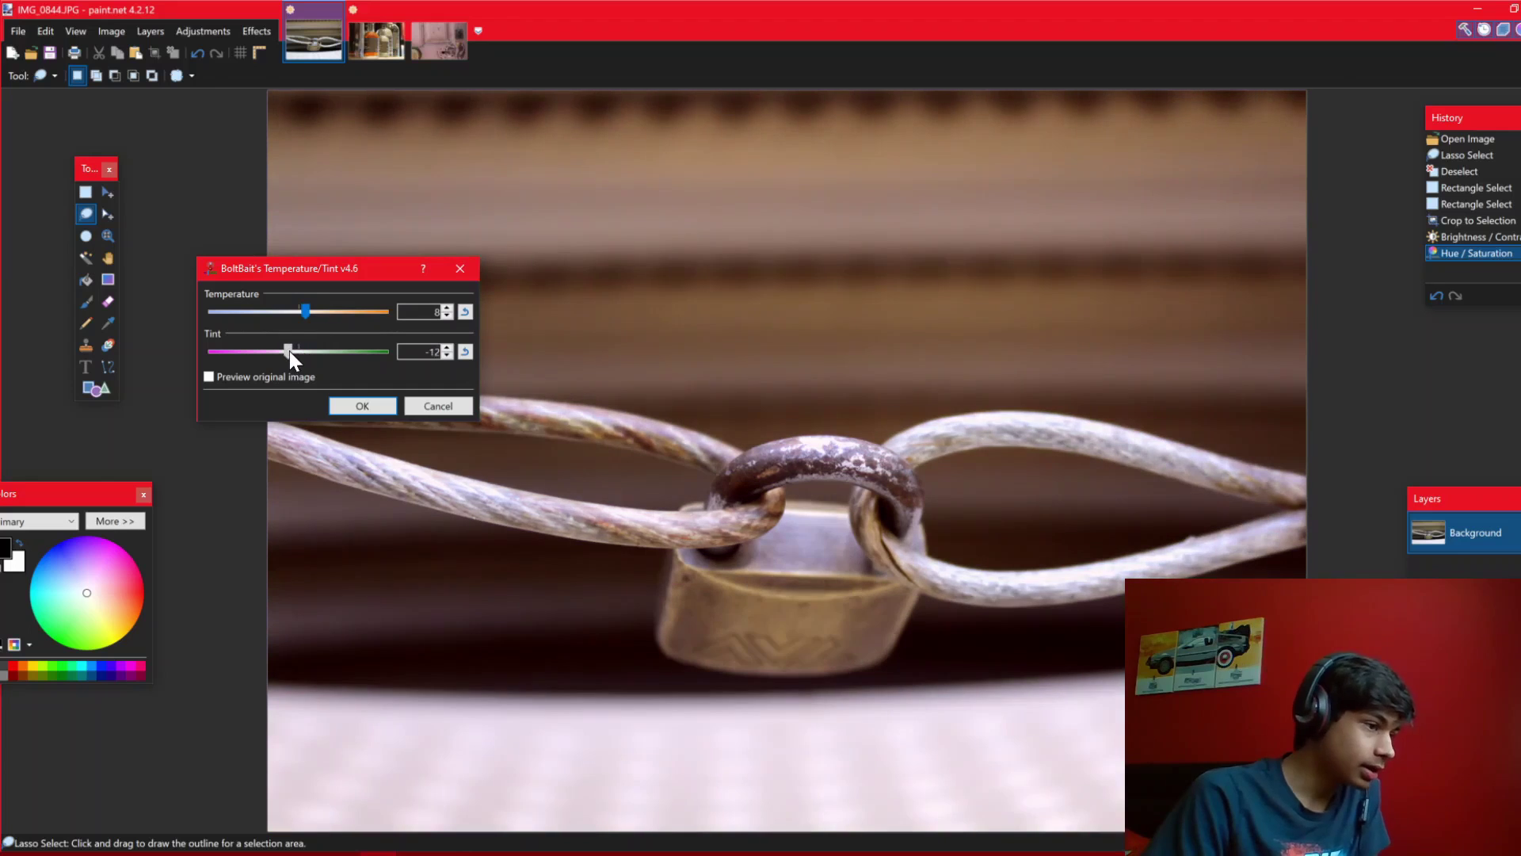
left_click_drag(289, 350, 296, 347)
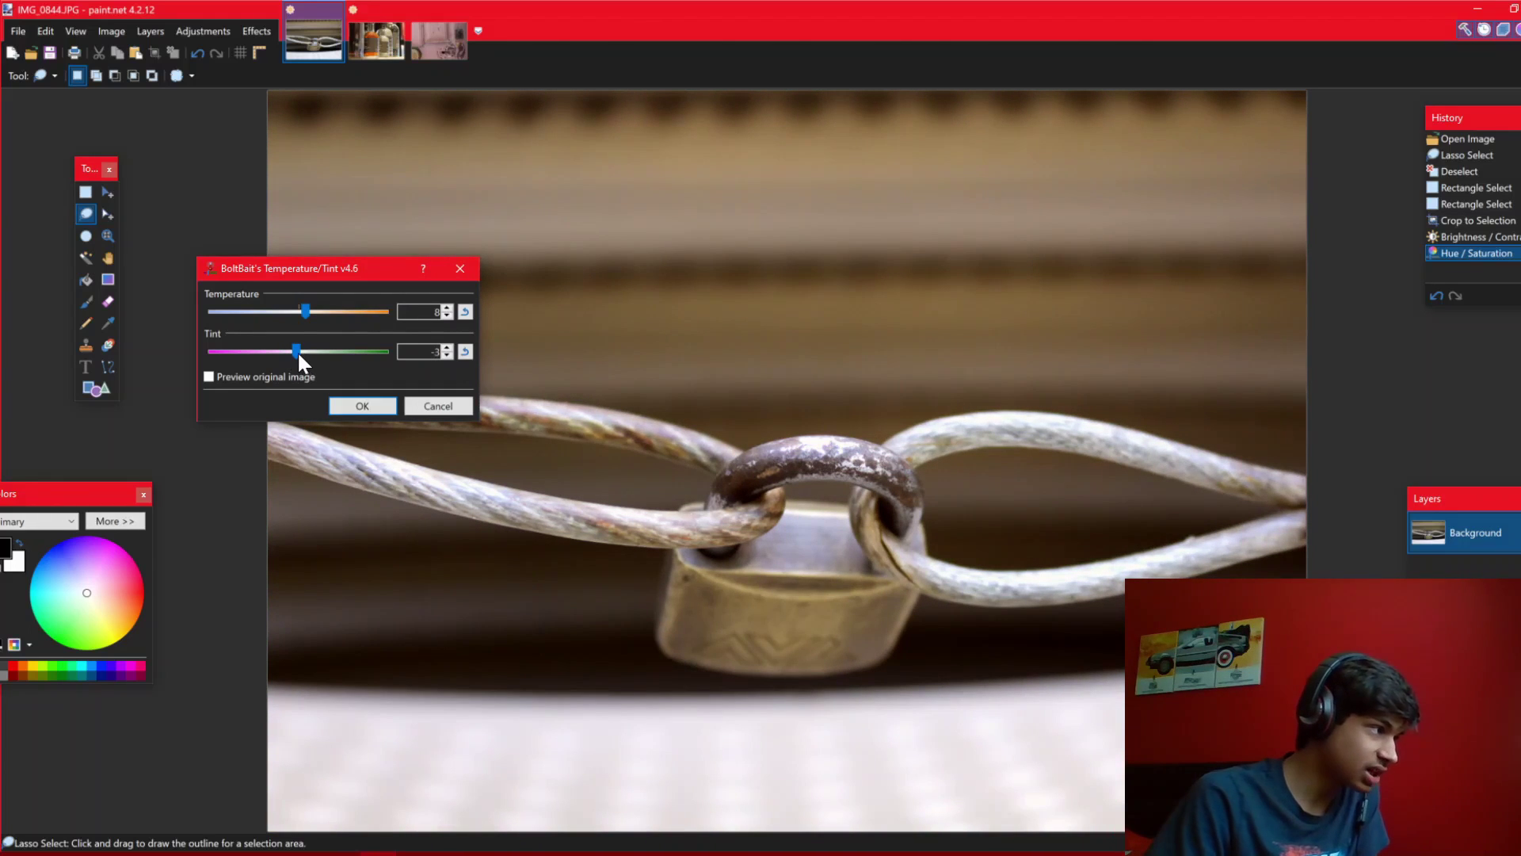
left_click(371, 407)
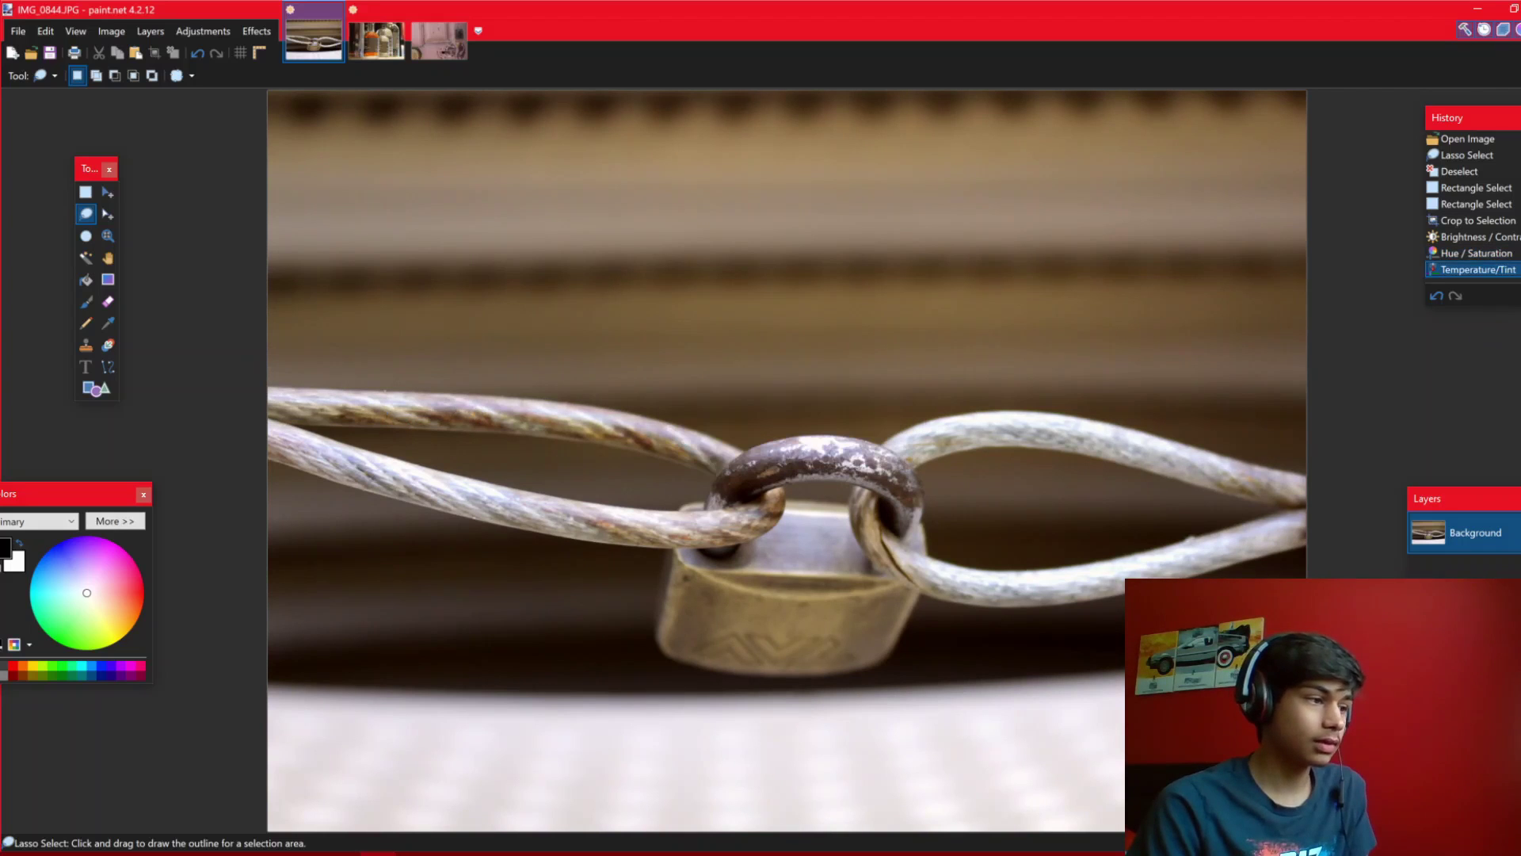
Compare the cropped, original and fully adjusted versions of the photo through the history, ending back at the Temperature/Tint state
left_click(1483, 221)
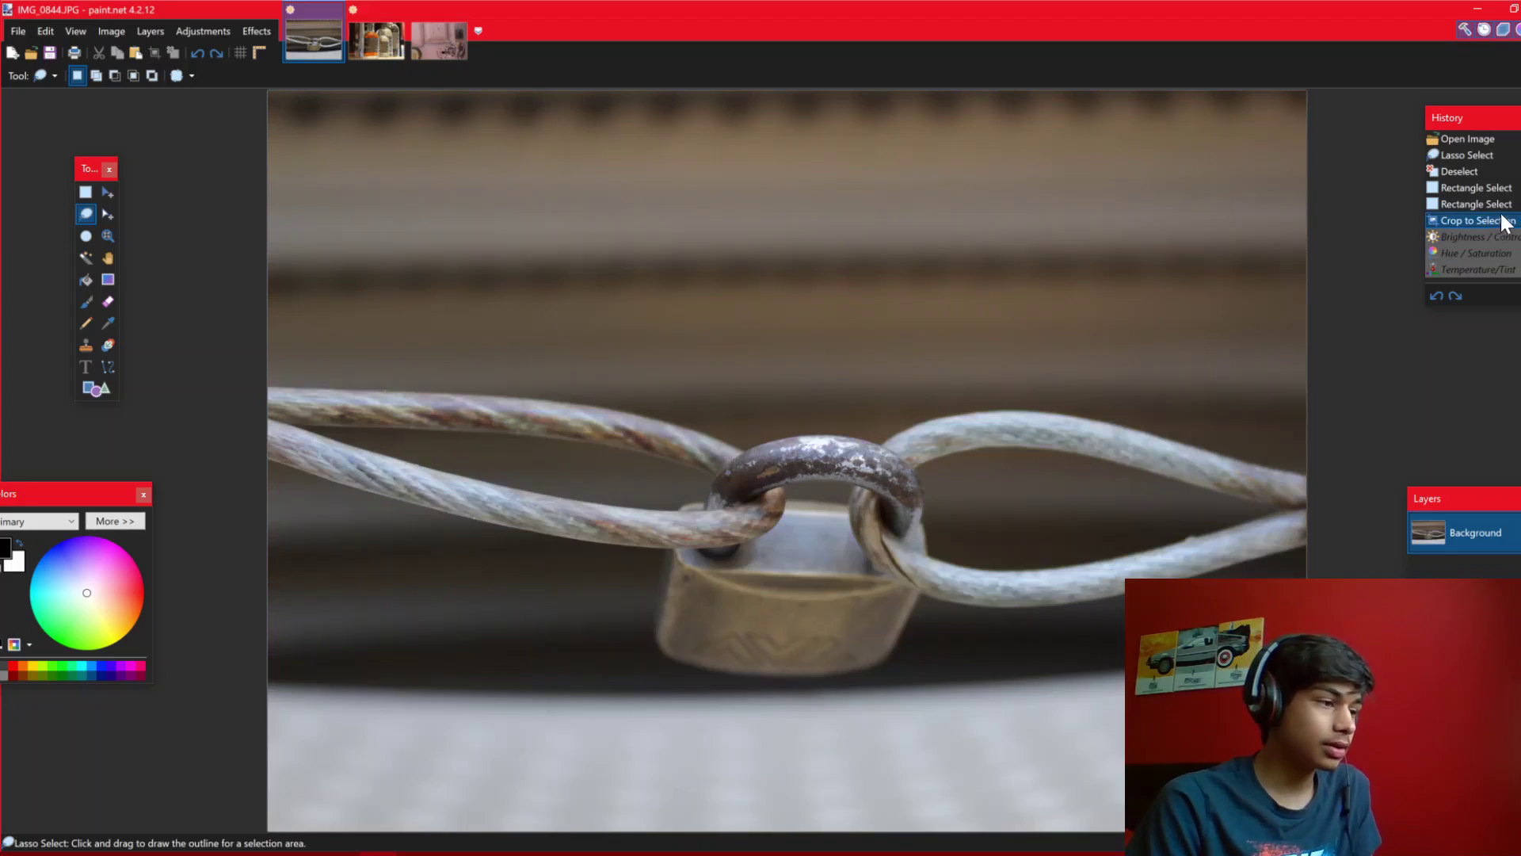
left_click(1492, 142)
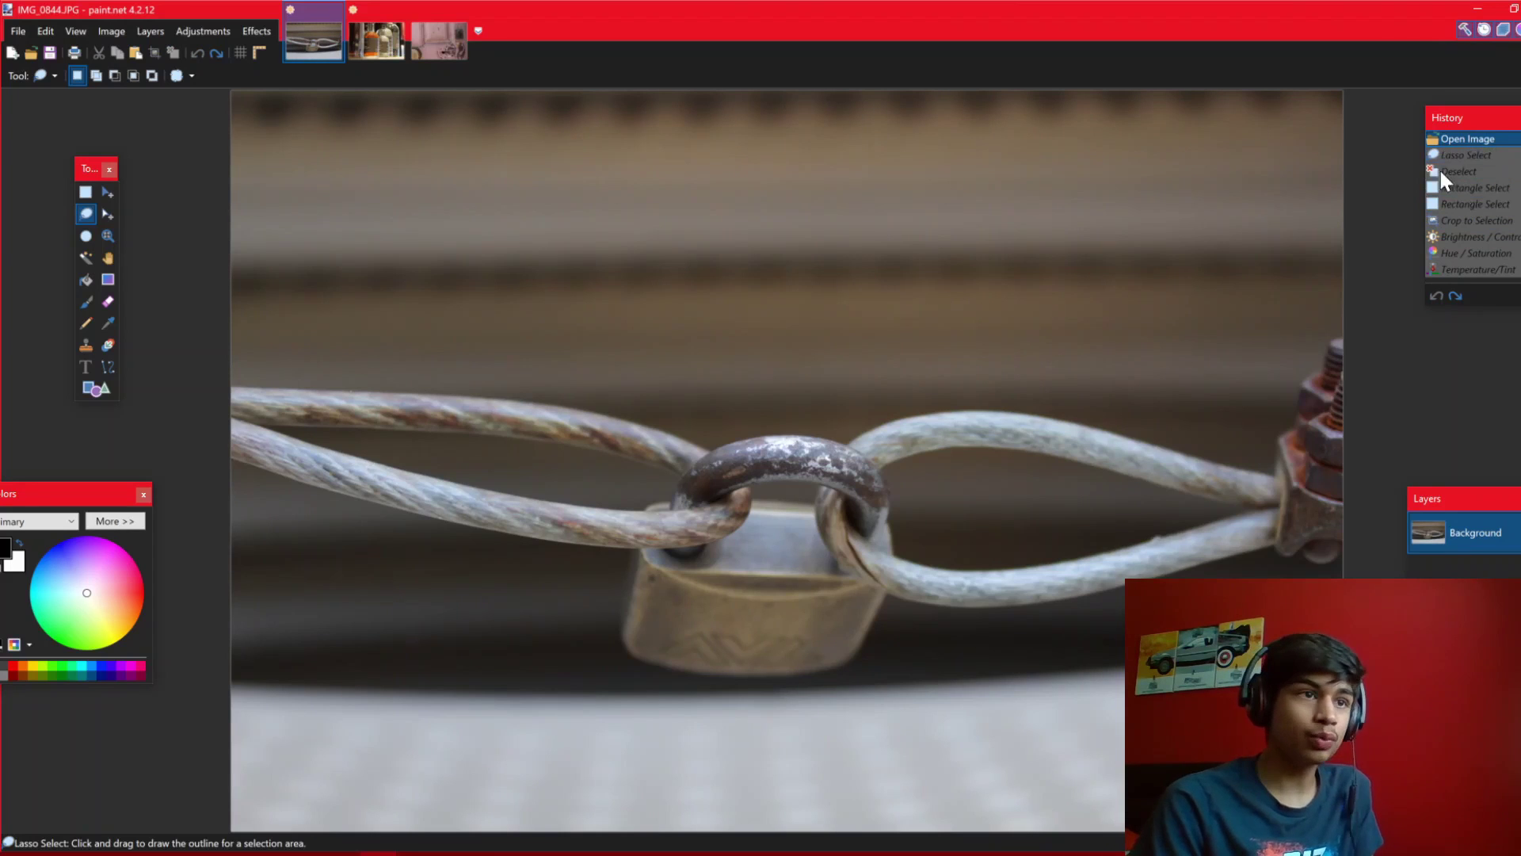
left_click(1512, 255)
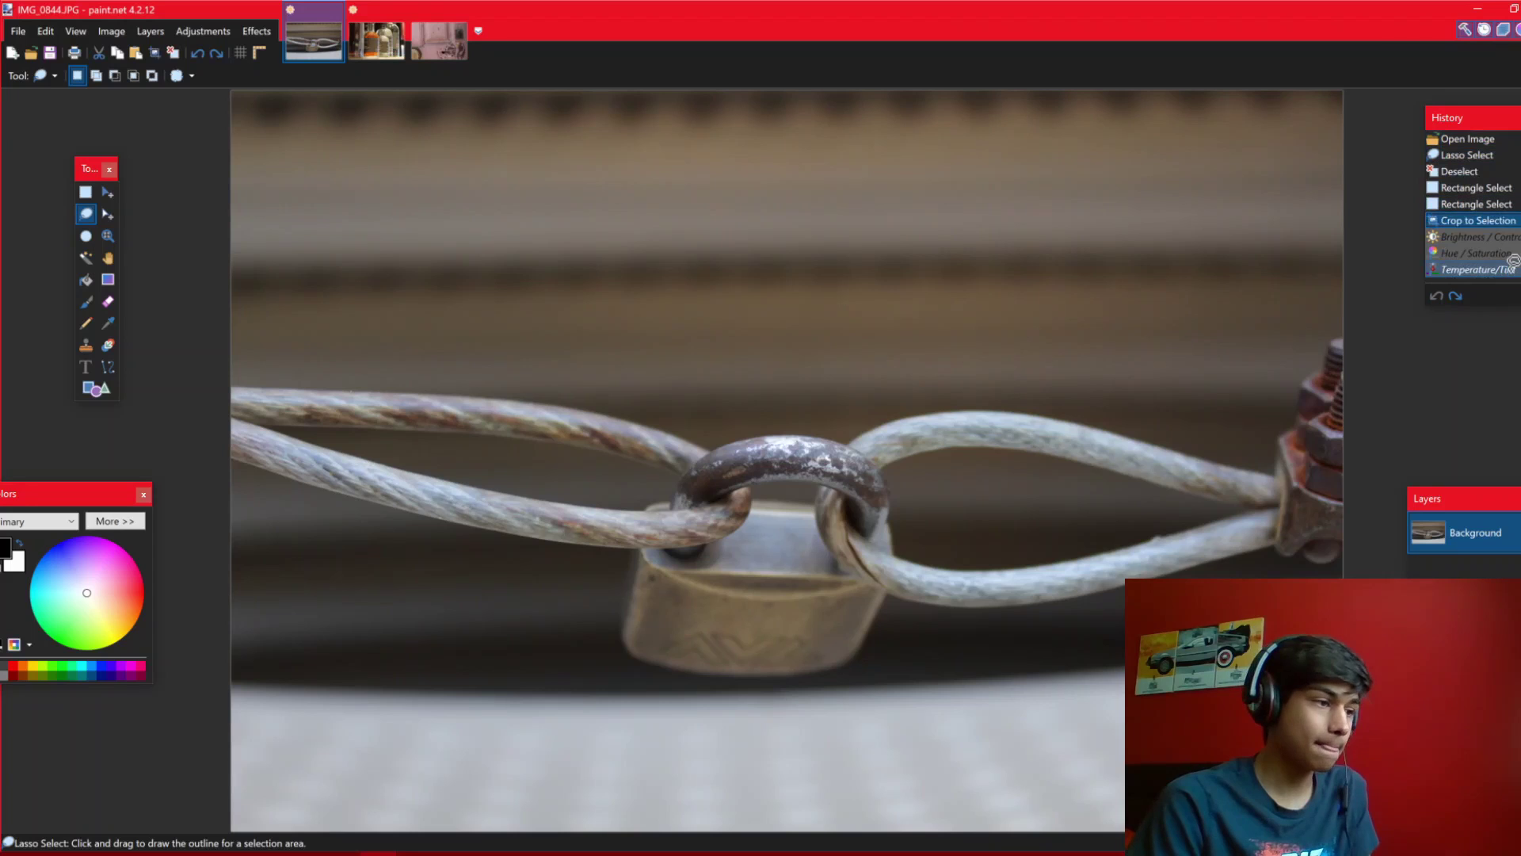
left_click(1511, 269)
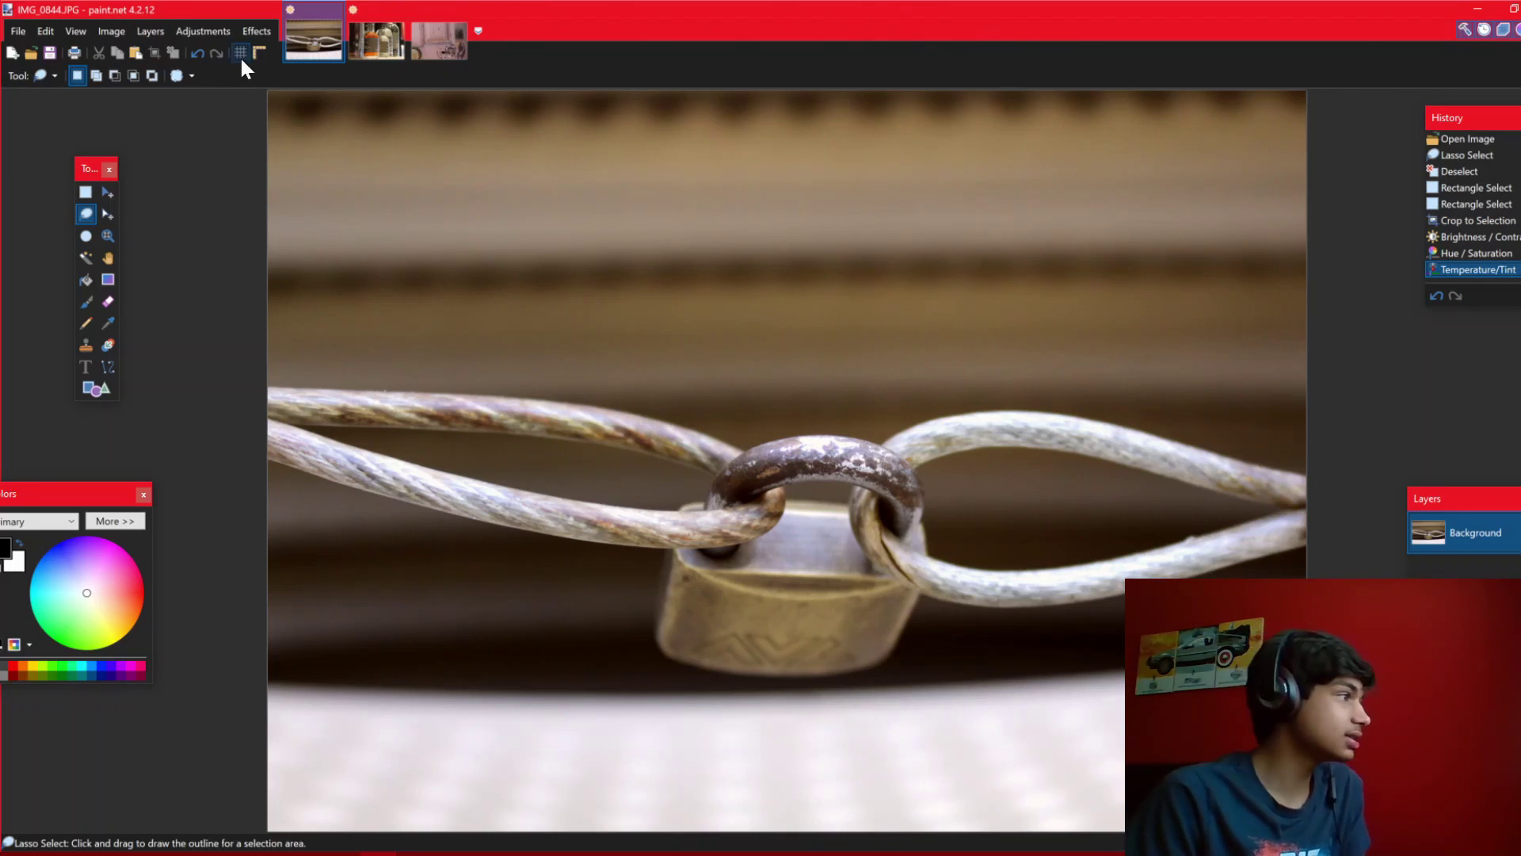
Try the plain Black and White adjustment on the colour-corrected padlock photo, and undo it
left_click(201, 31)
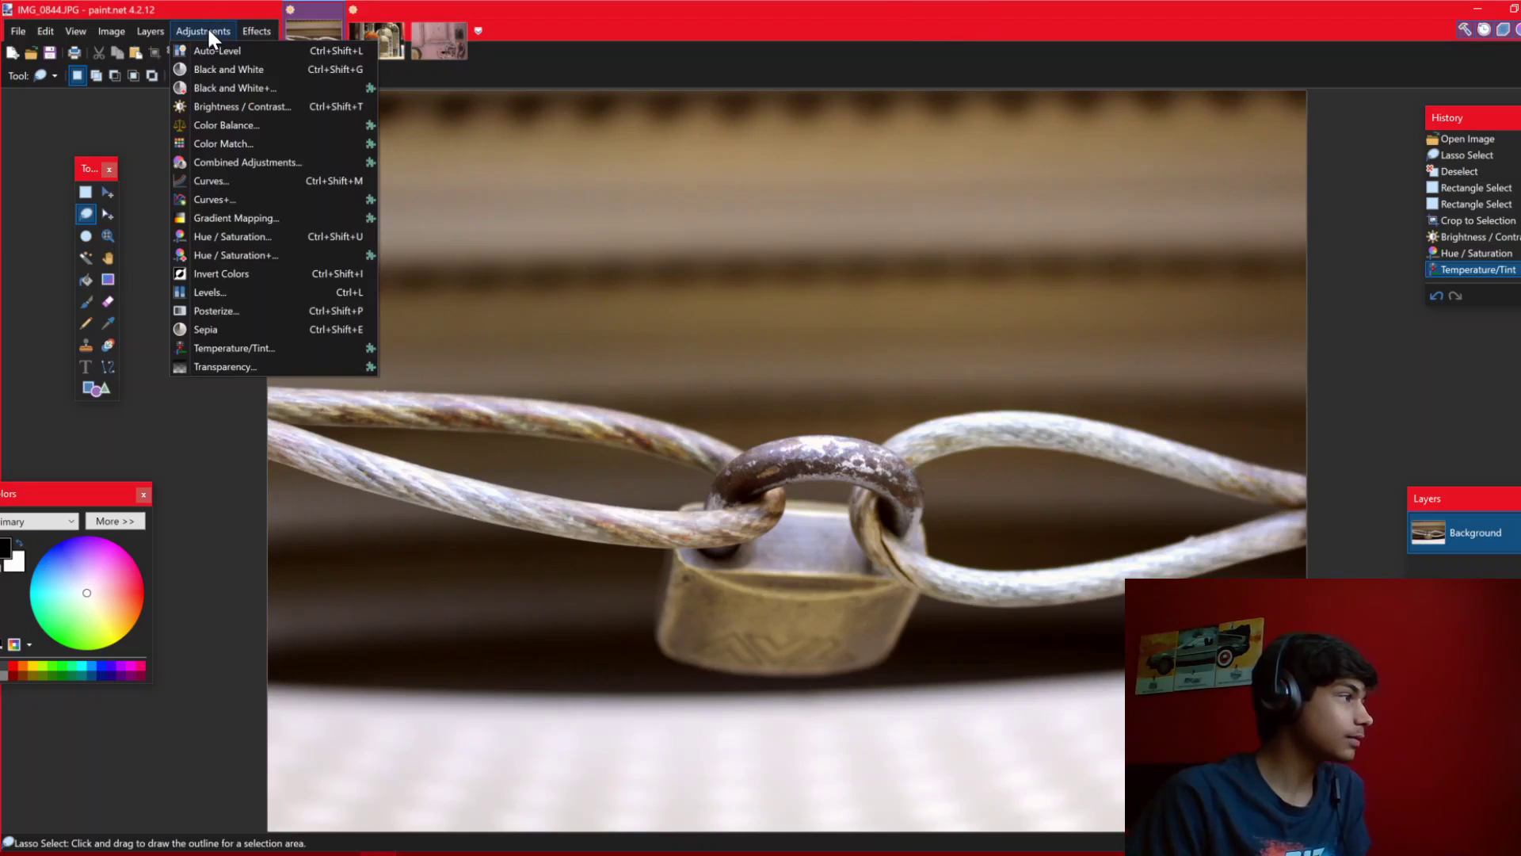
left_click(208, 34)
left_click(207, 32)
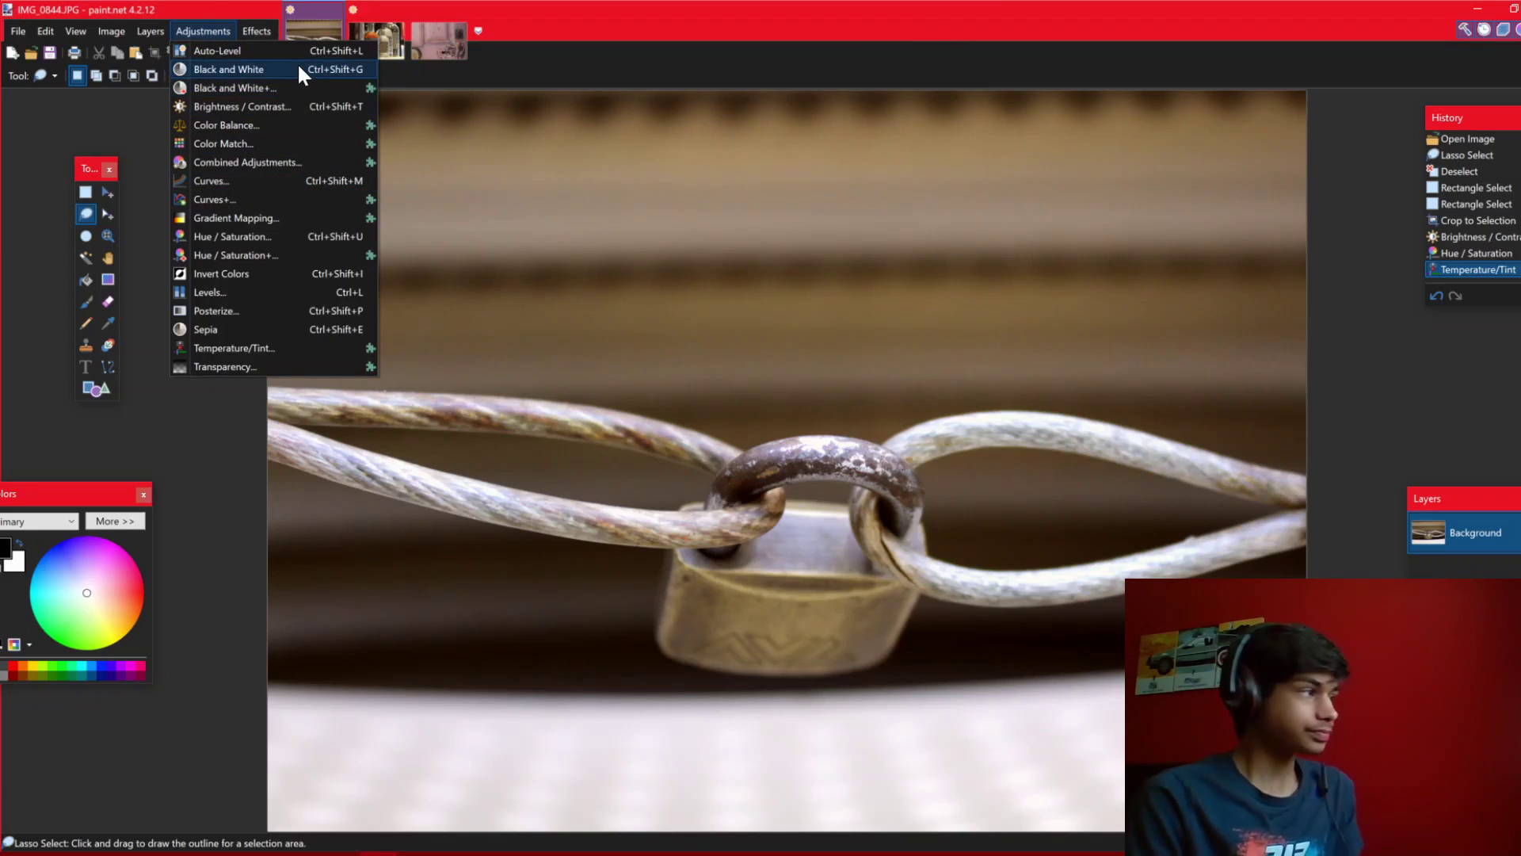
left_click(354, 70)
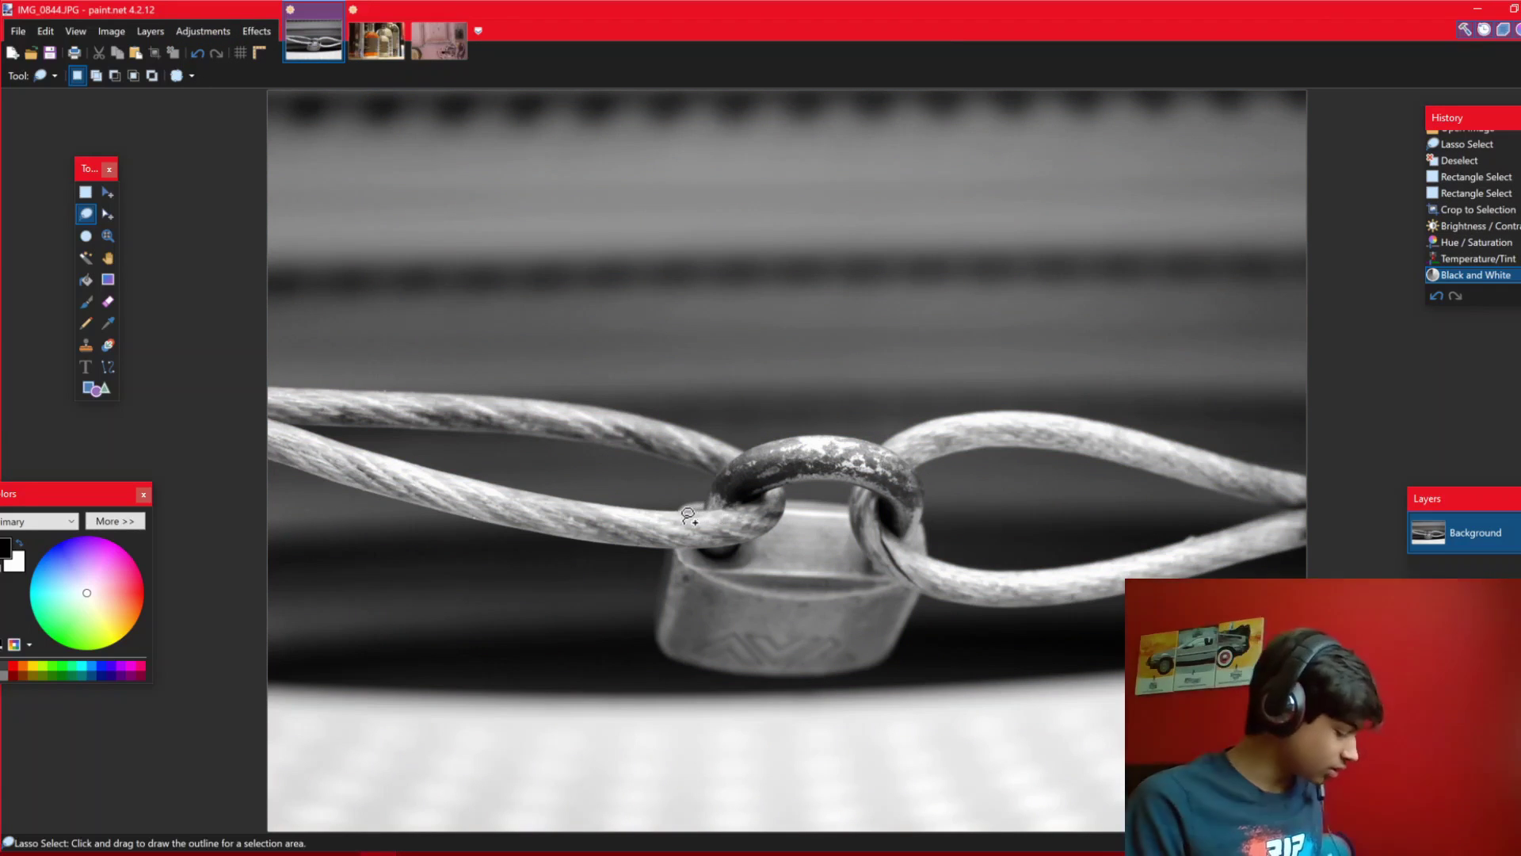
key("ctrl+z")
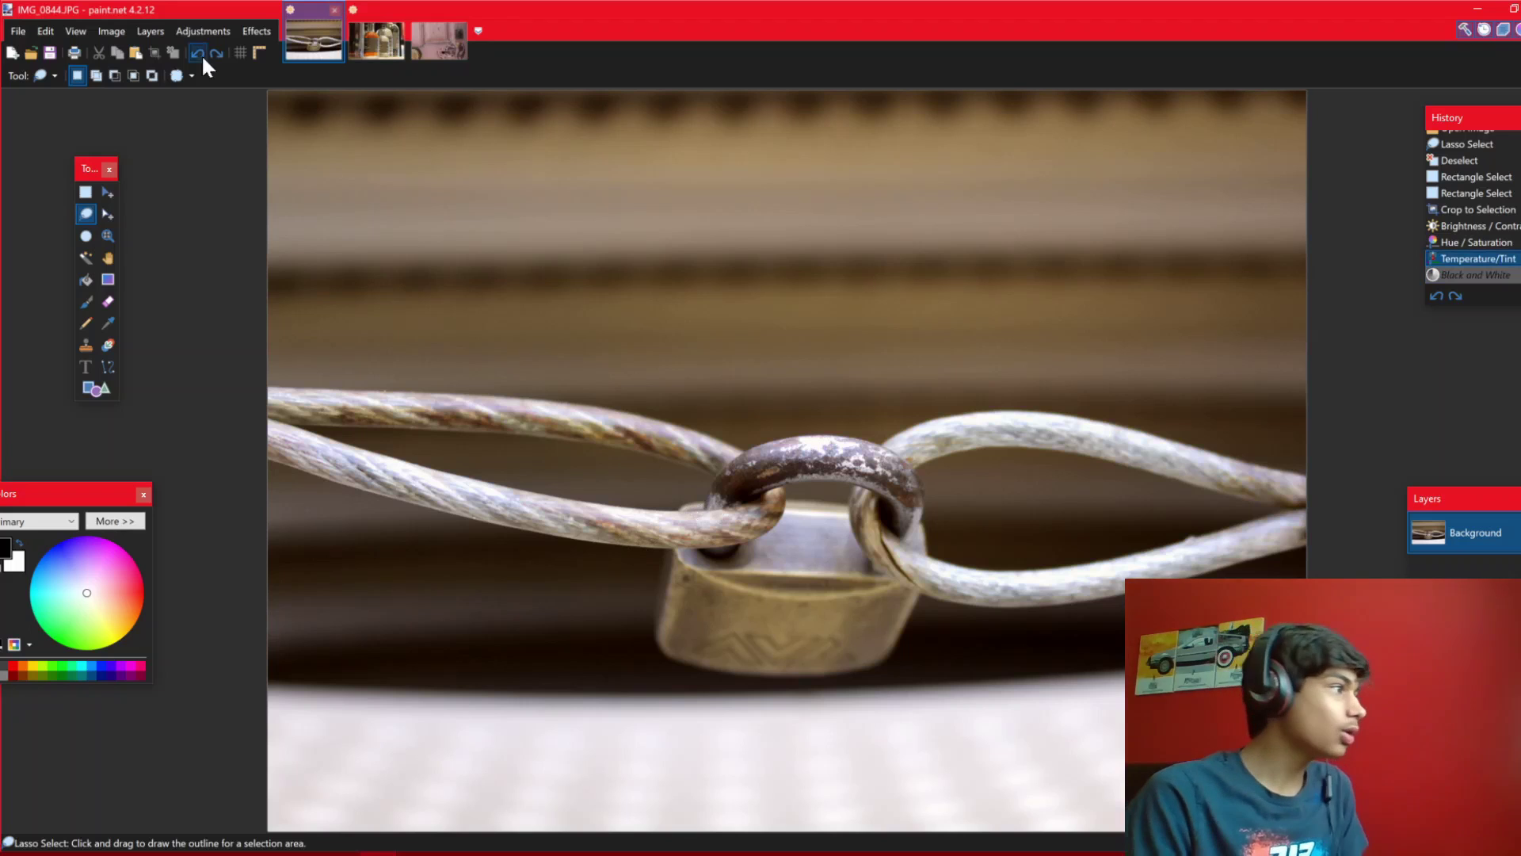
Apply a Black and White+ adjustment using the Paint.NET Method with brightness -23 and contrast 22
left_click(202, 30)
left_click(247, 89)
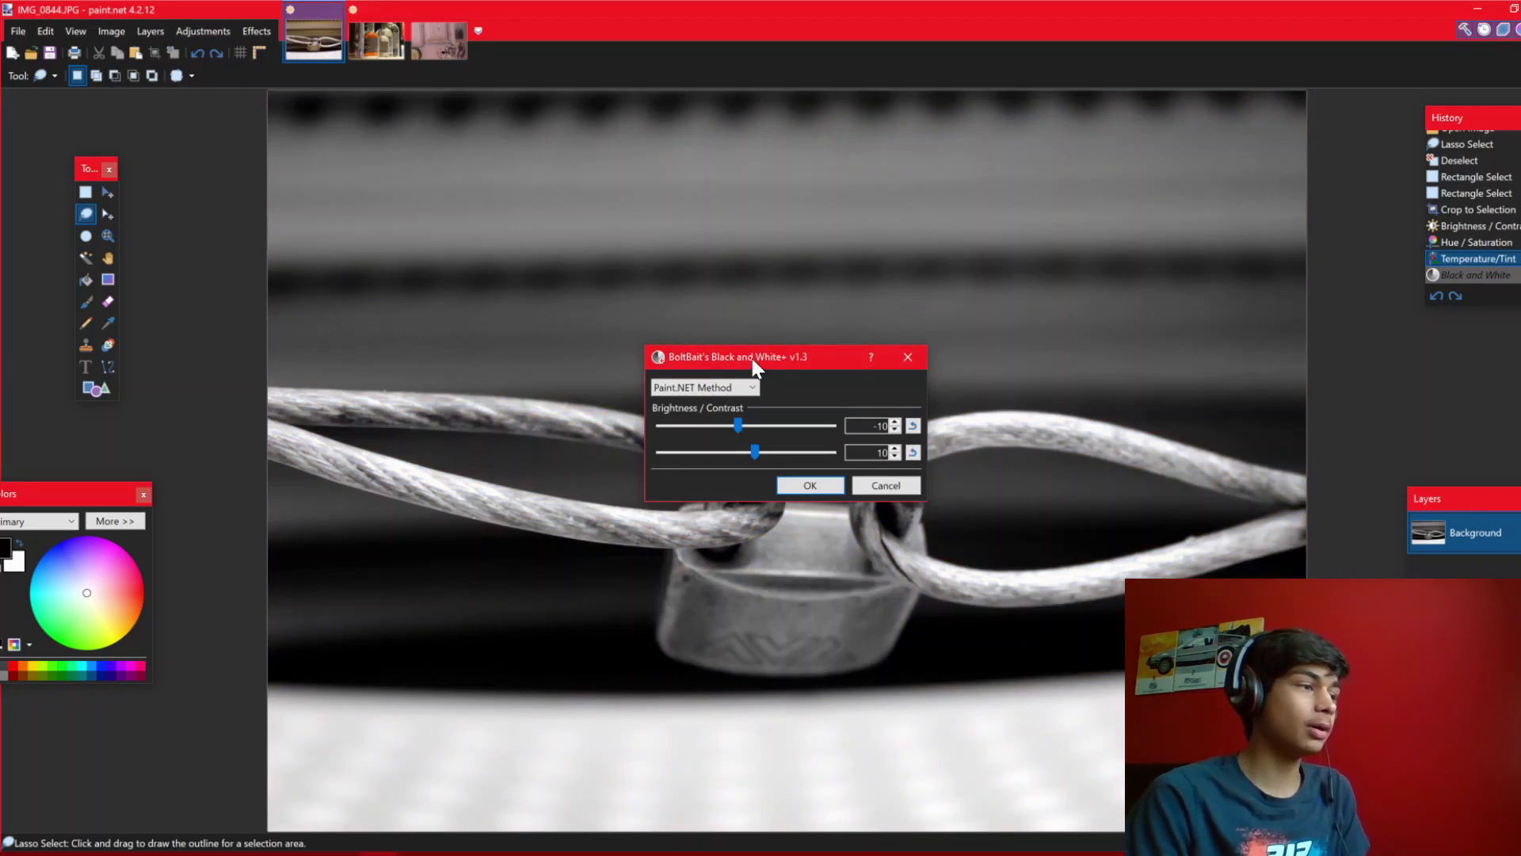
left_click_drag(753, 358, 192, 195)
left_click(269, 290)
left_click(269, 300)
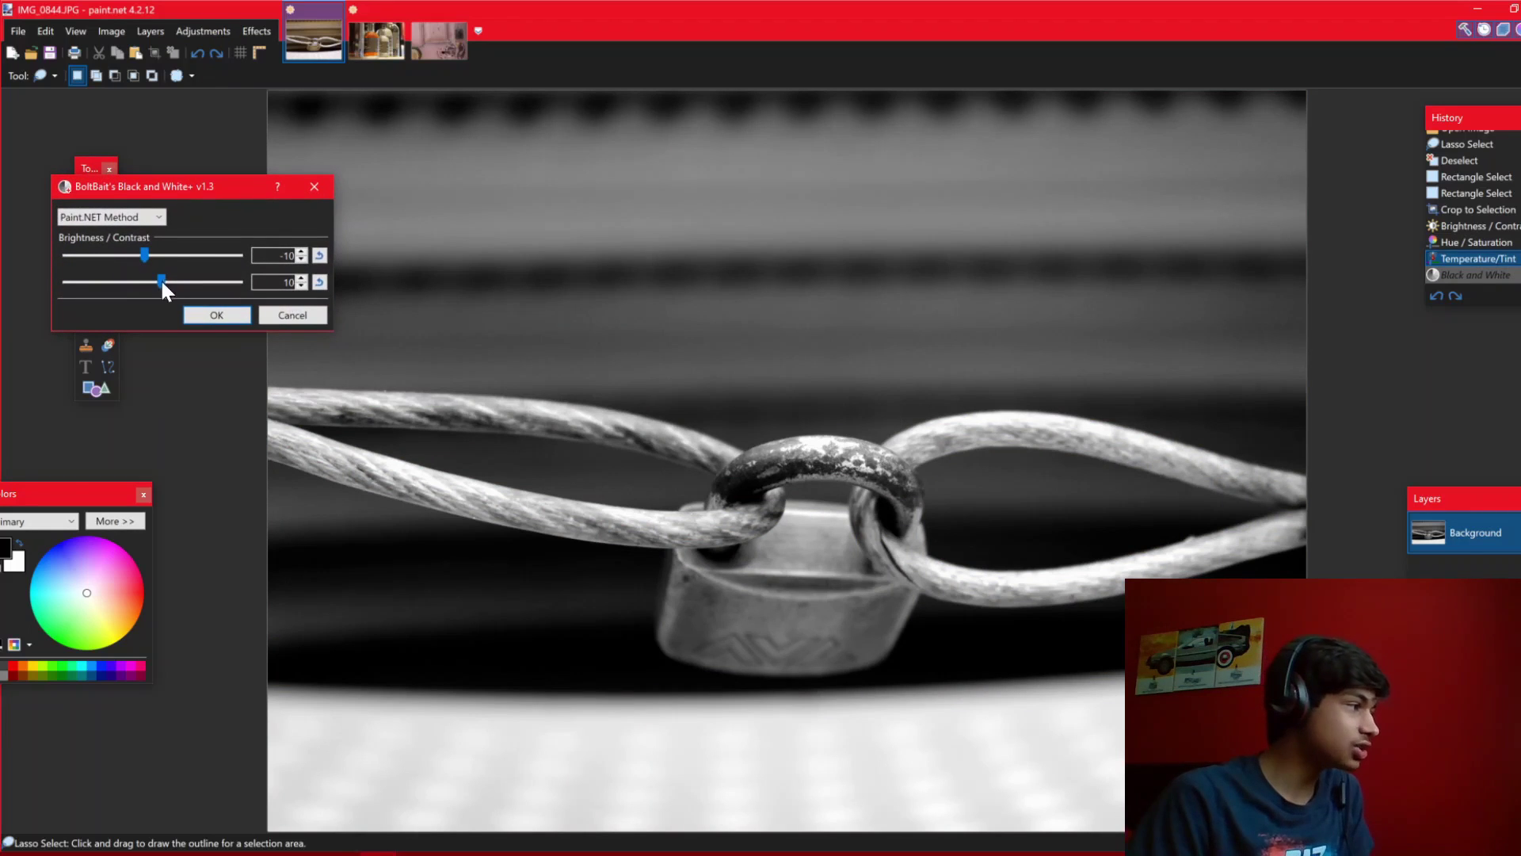
left_click_drag(162, 279, 133, 255)
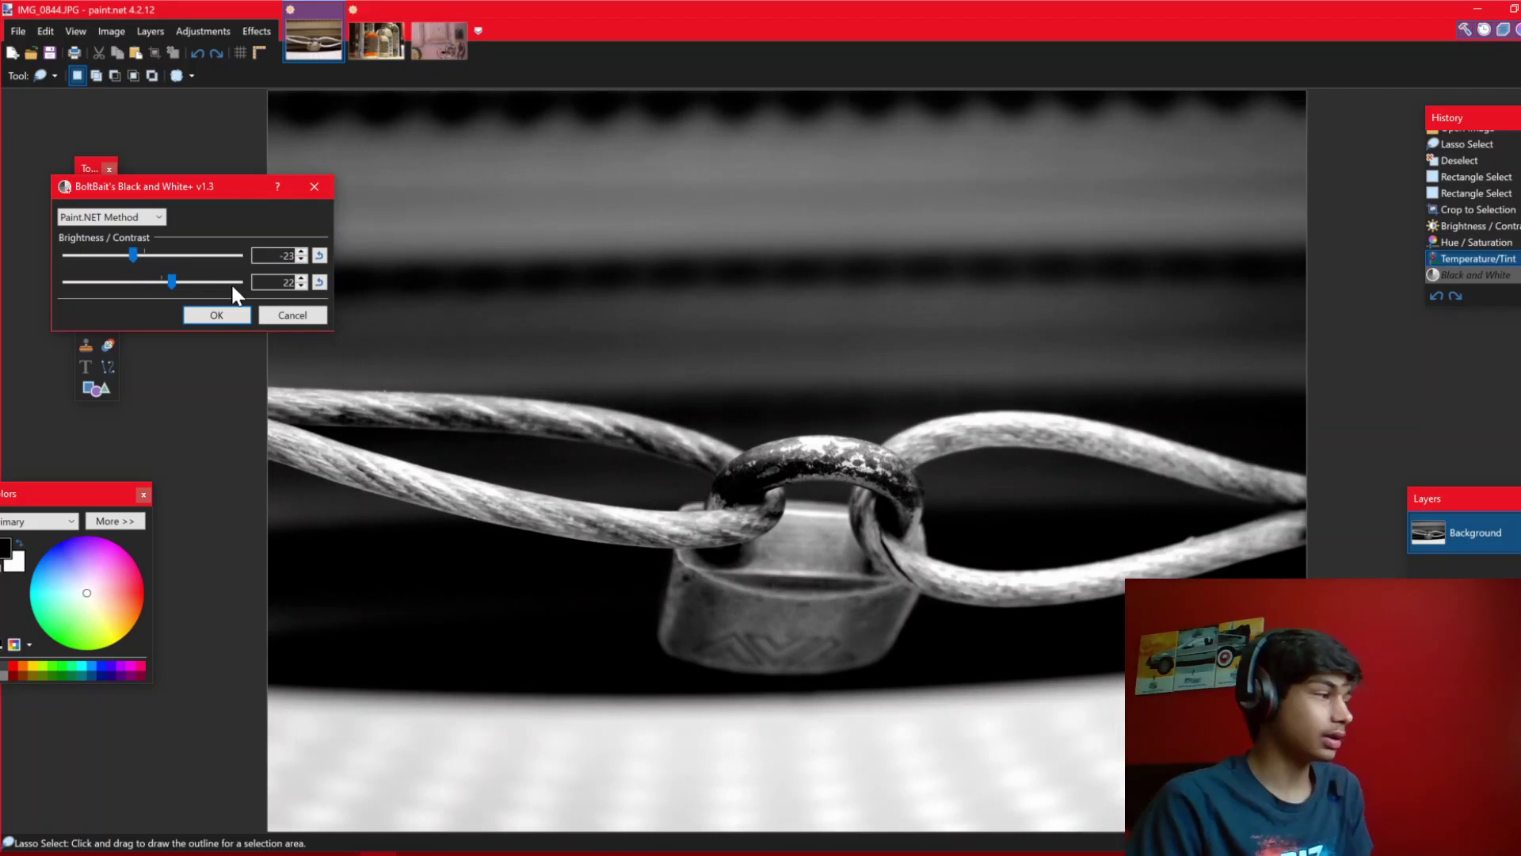
left_click(218, 314)
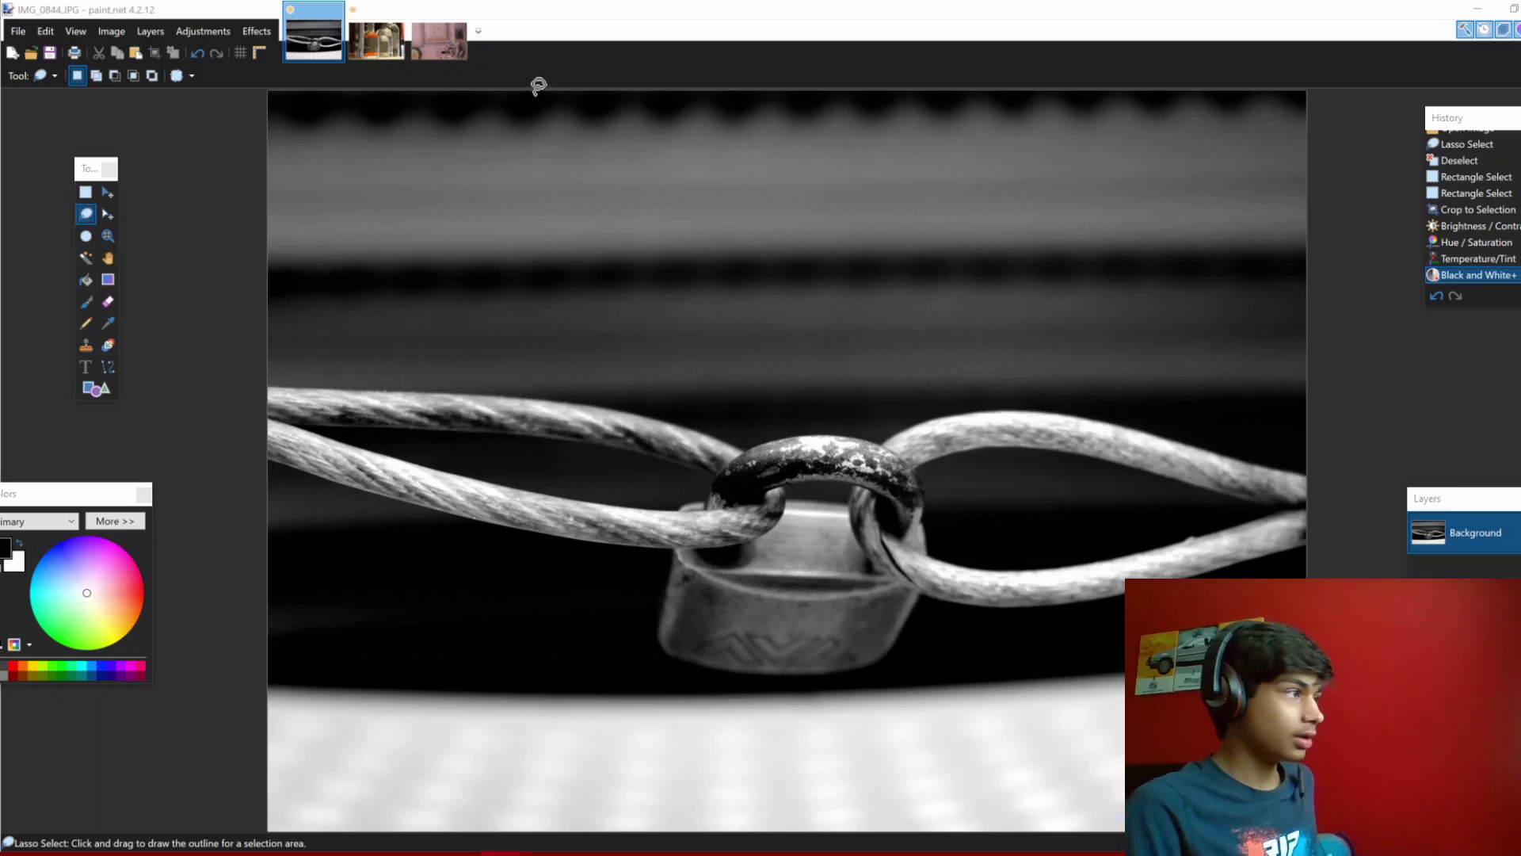
left_click(108, 195)
left_click(108, 195)
left_click(327, 301)
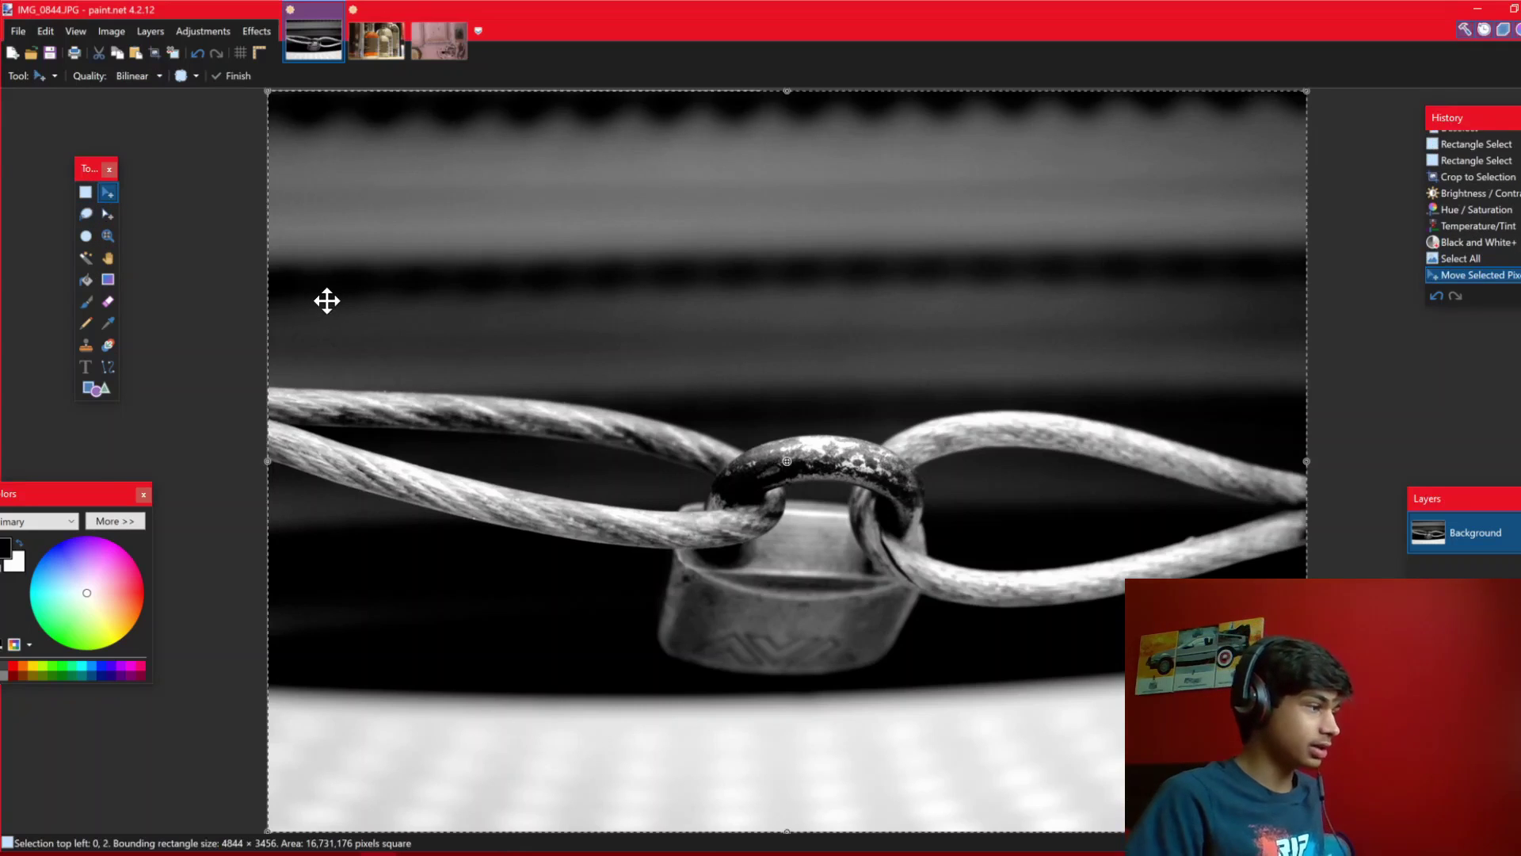
Open the original IMG_0844.JPG from the Photography folder as a separate image
key("ctrl+o")
scroll(263, 206, "down", 5)
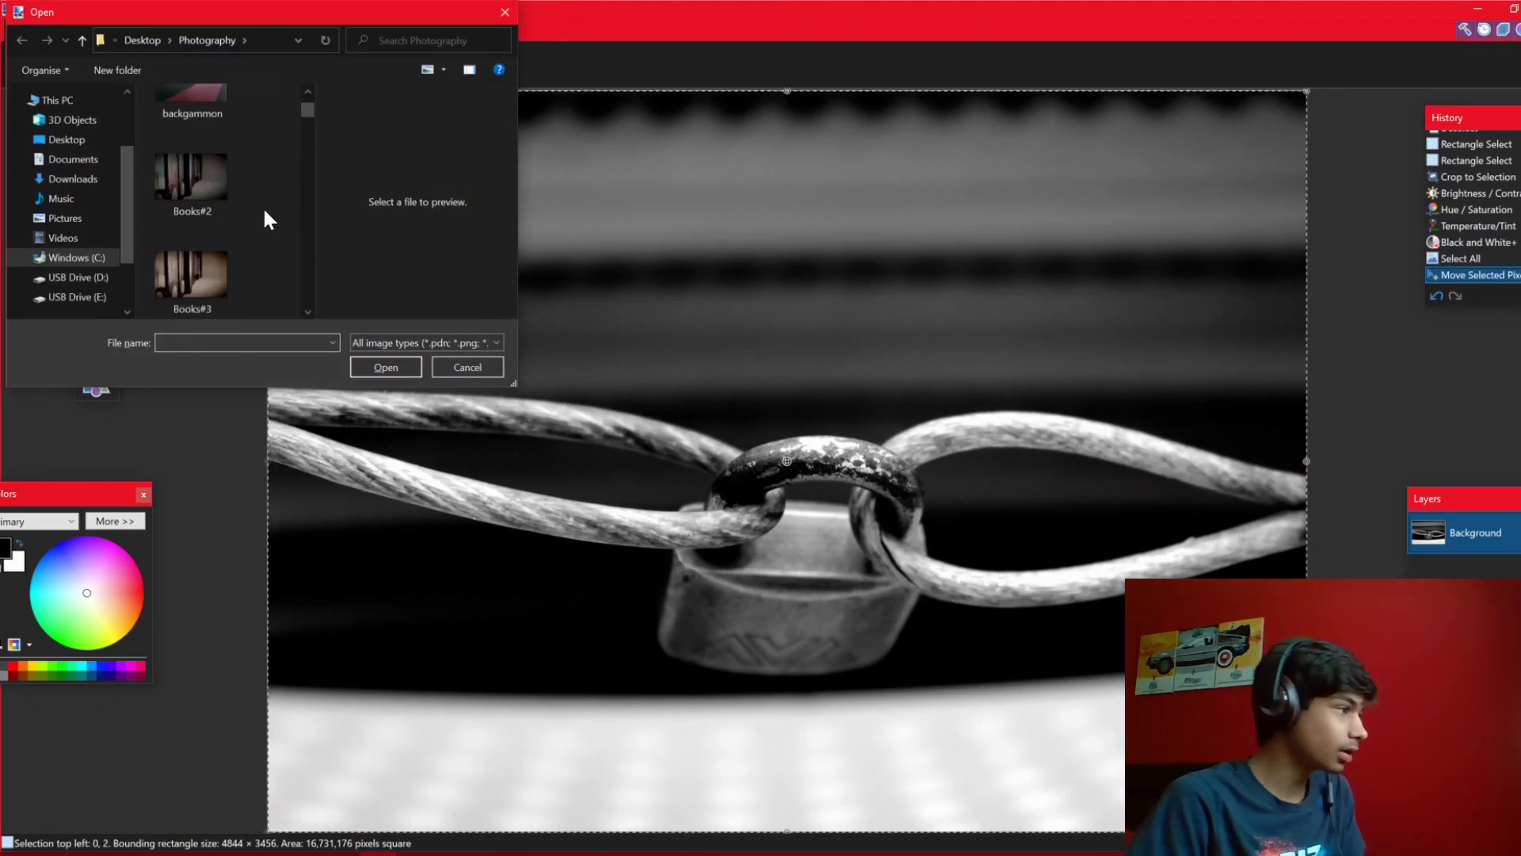
left_click_drag(304, 121, 282, 222)
double_click(215, 289)
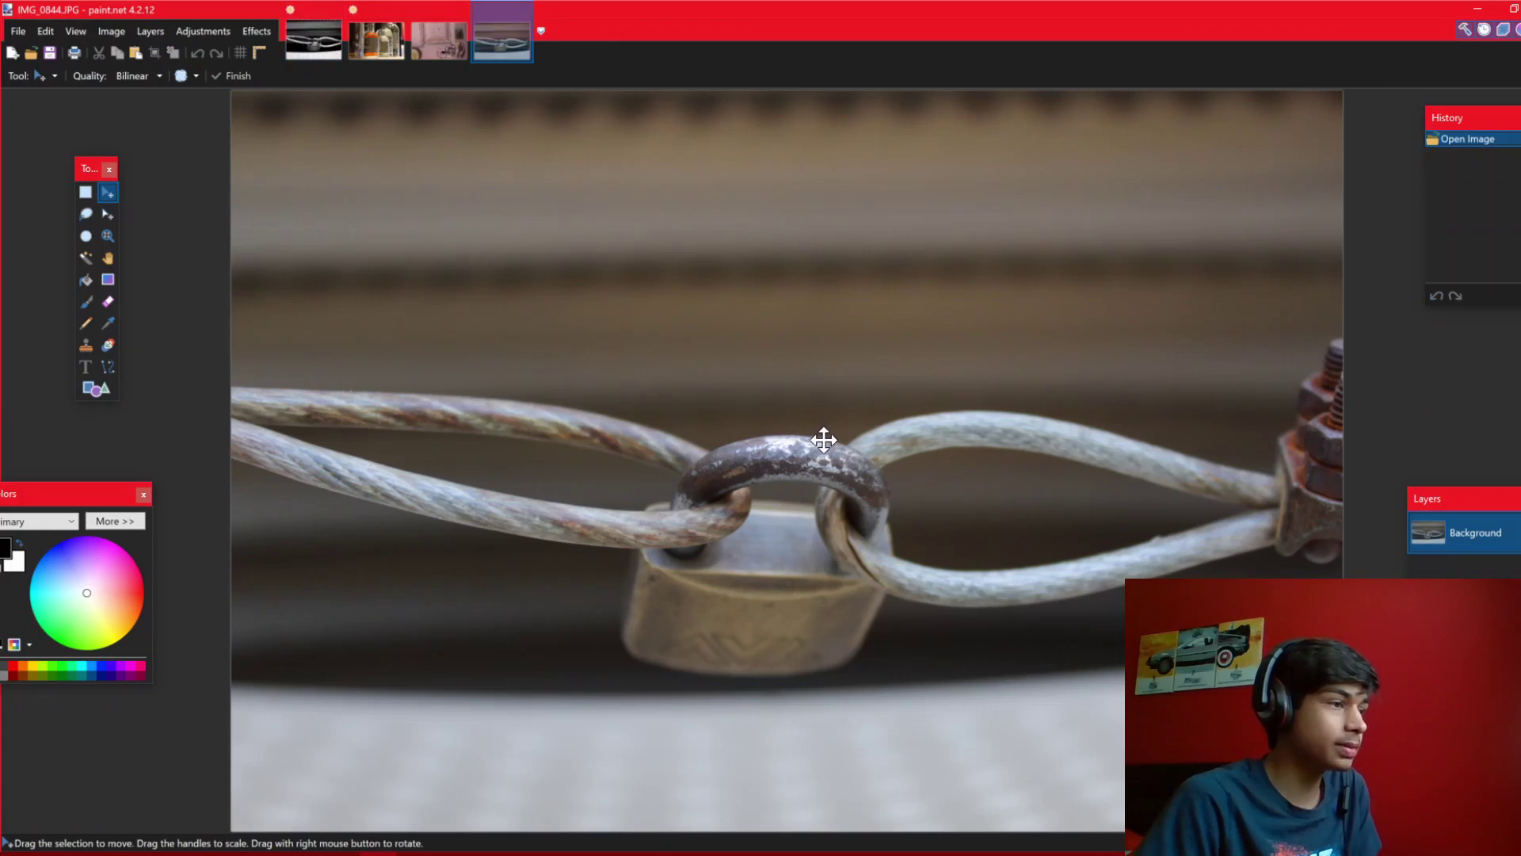
Crop the reopened photo to about 4887 × 3446 pixels, leaving out the rusty bolts, and convert it with plain Black and White
left_click(86, 191)
left_click_drag(229, 92, 1278, 832)
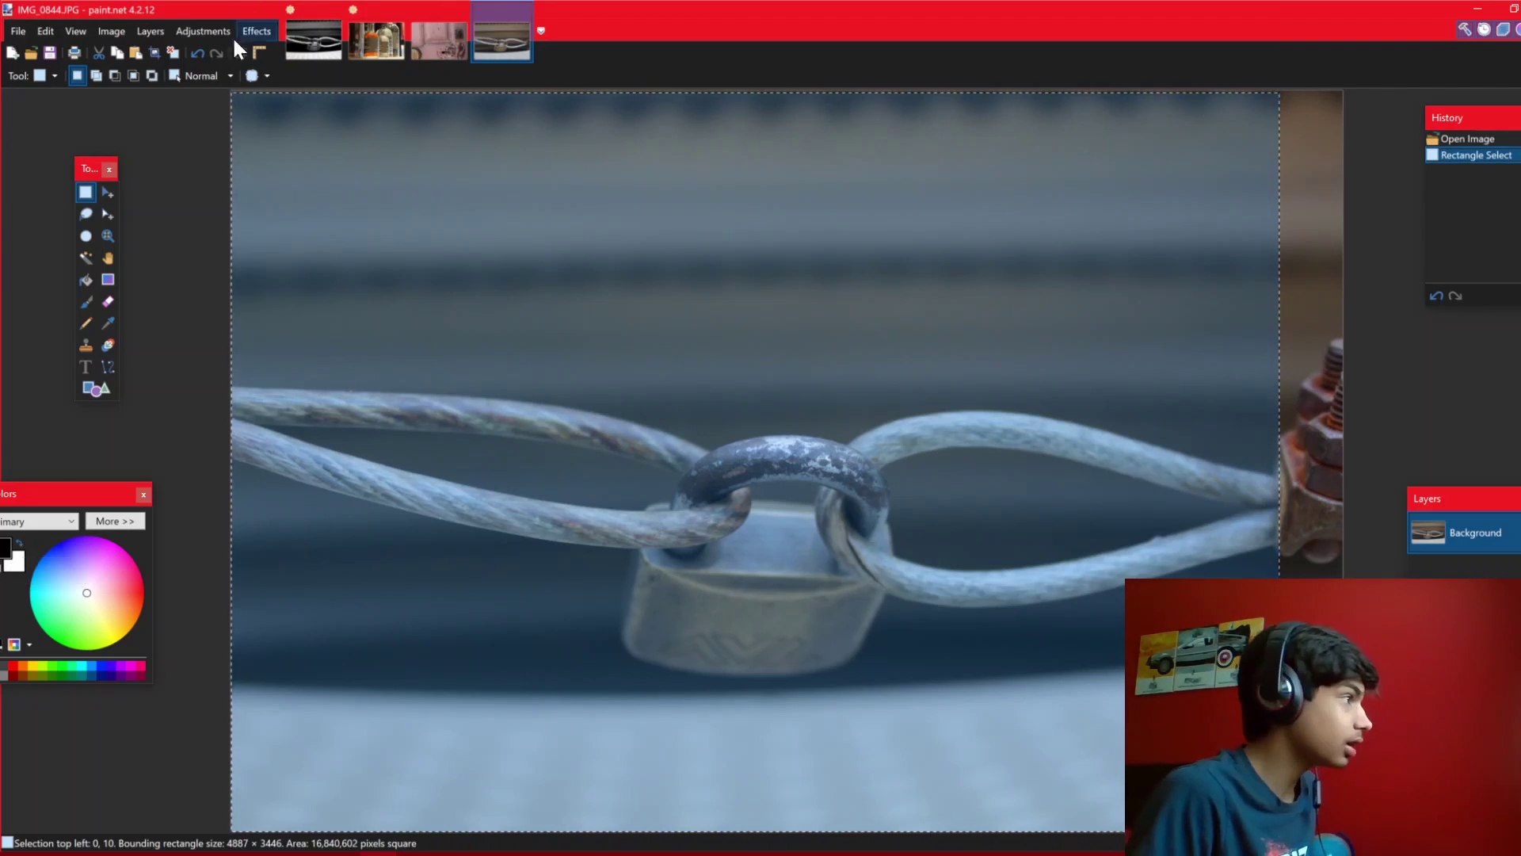
left_click(156, 53)
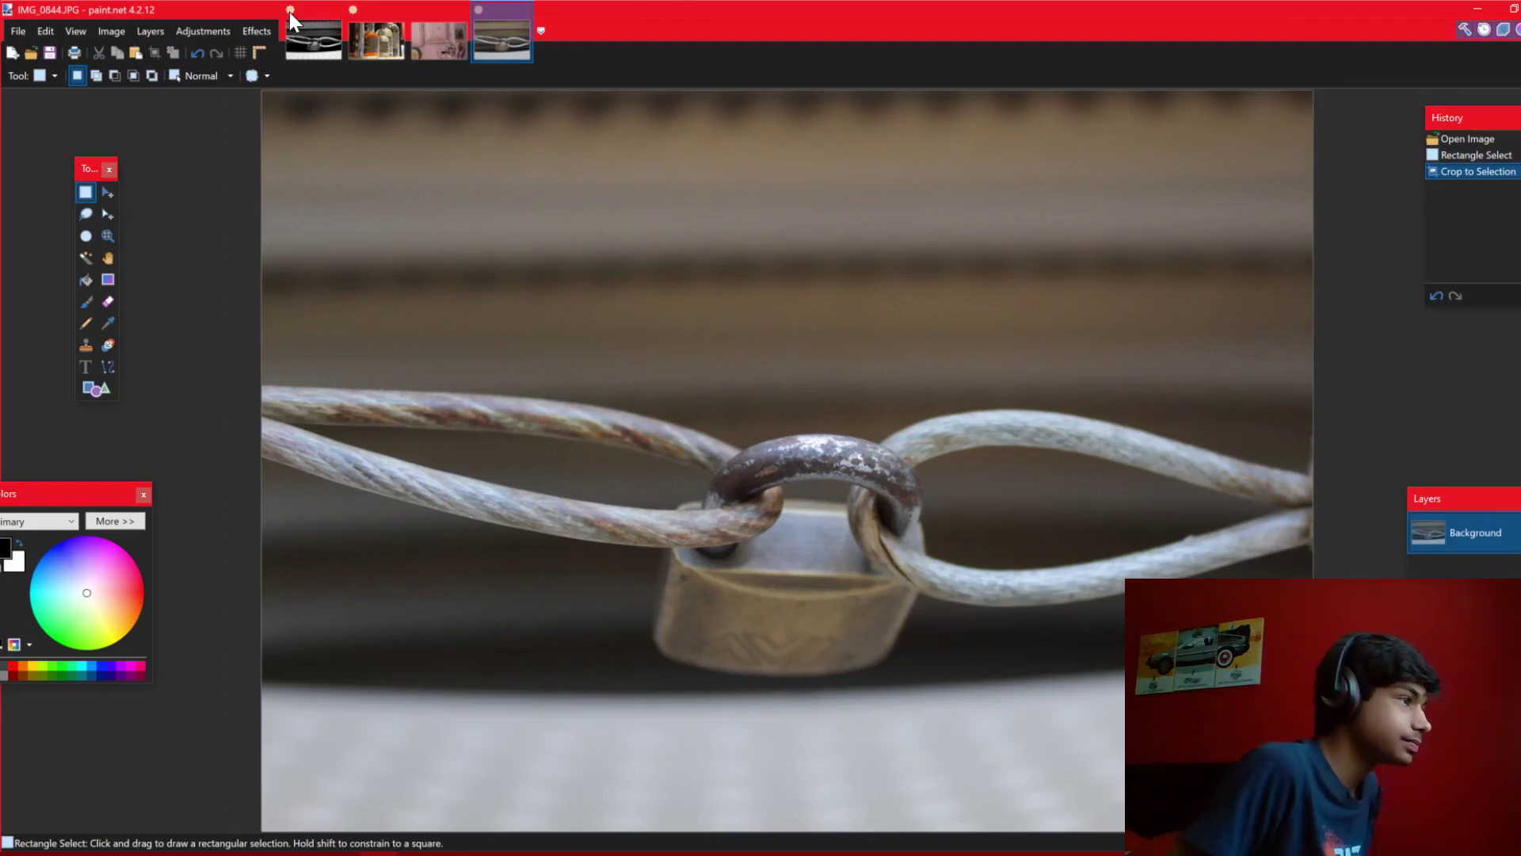
left_click(217, 33)
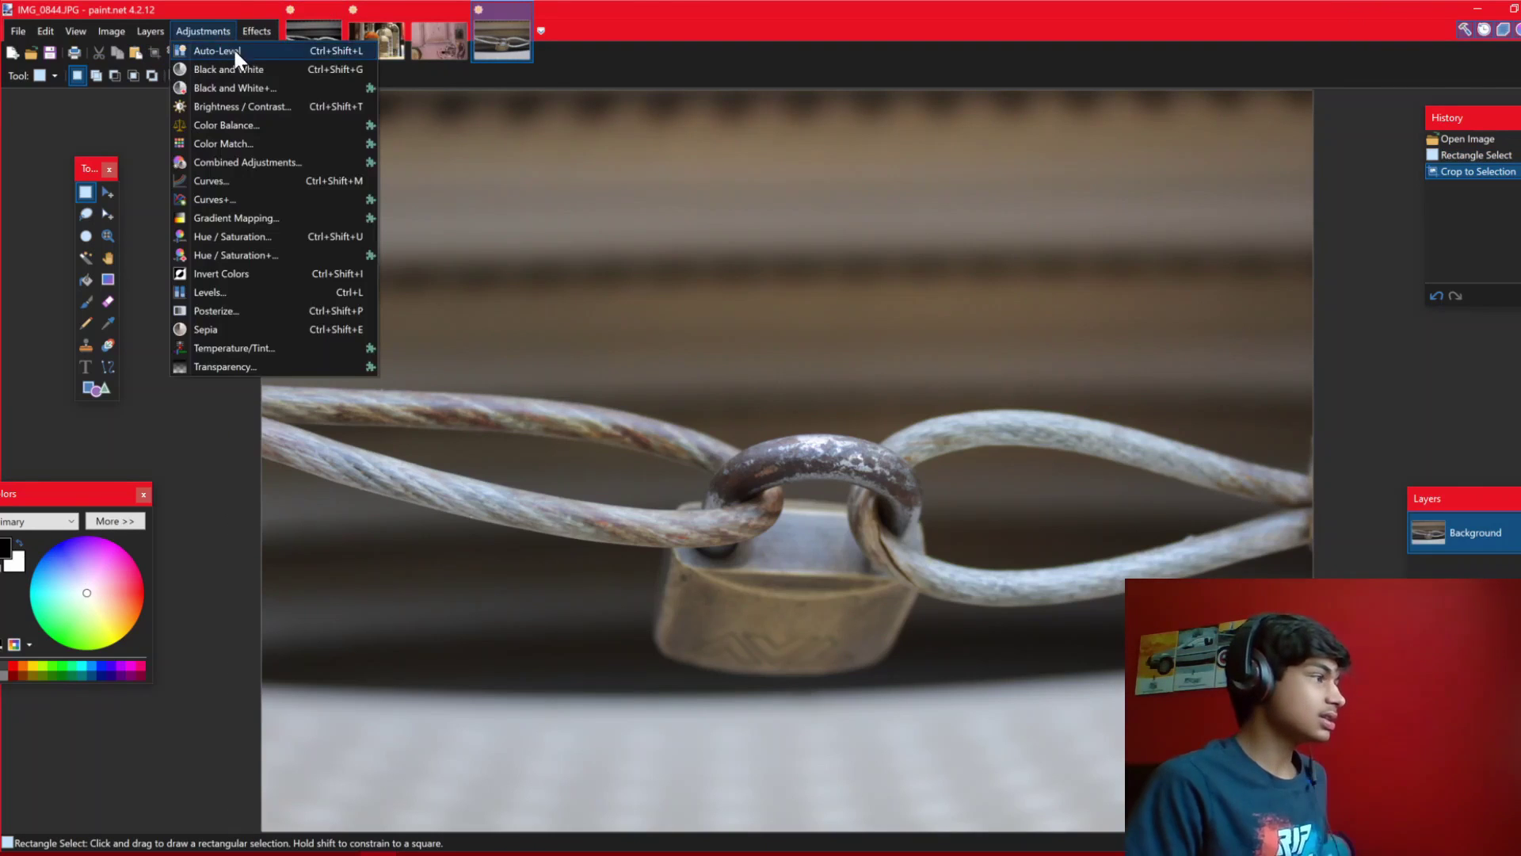
left_click(245, 69)
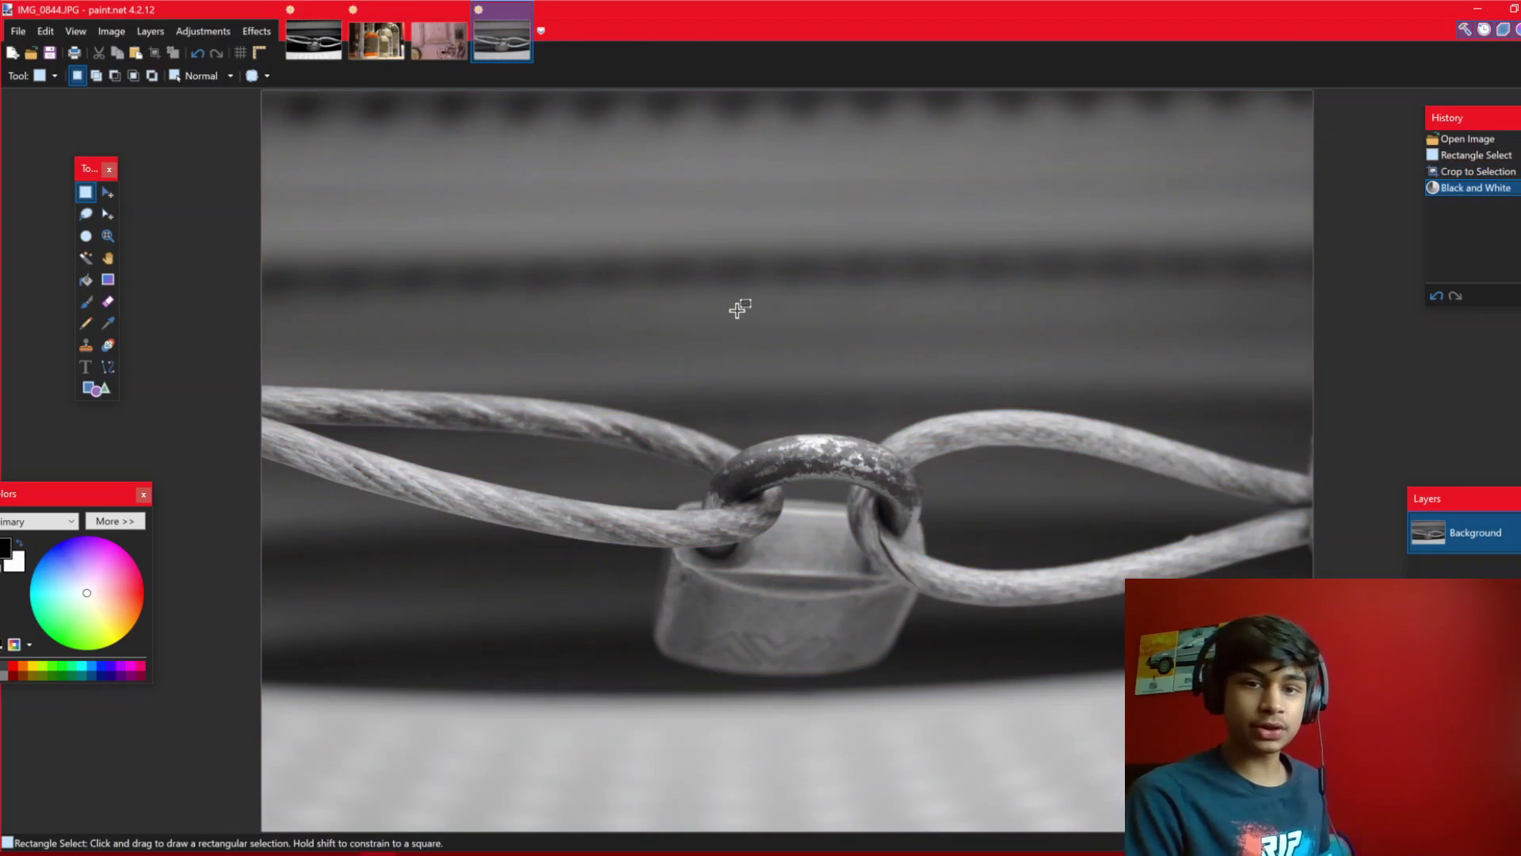
Clear the selection on the Black and White+ version and compare it with the plain Black and White copy
left_click(304, 52)
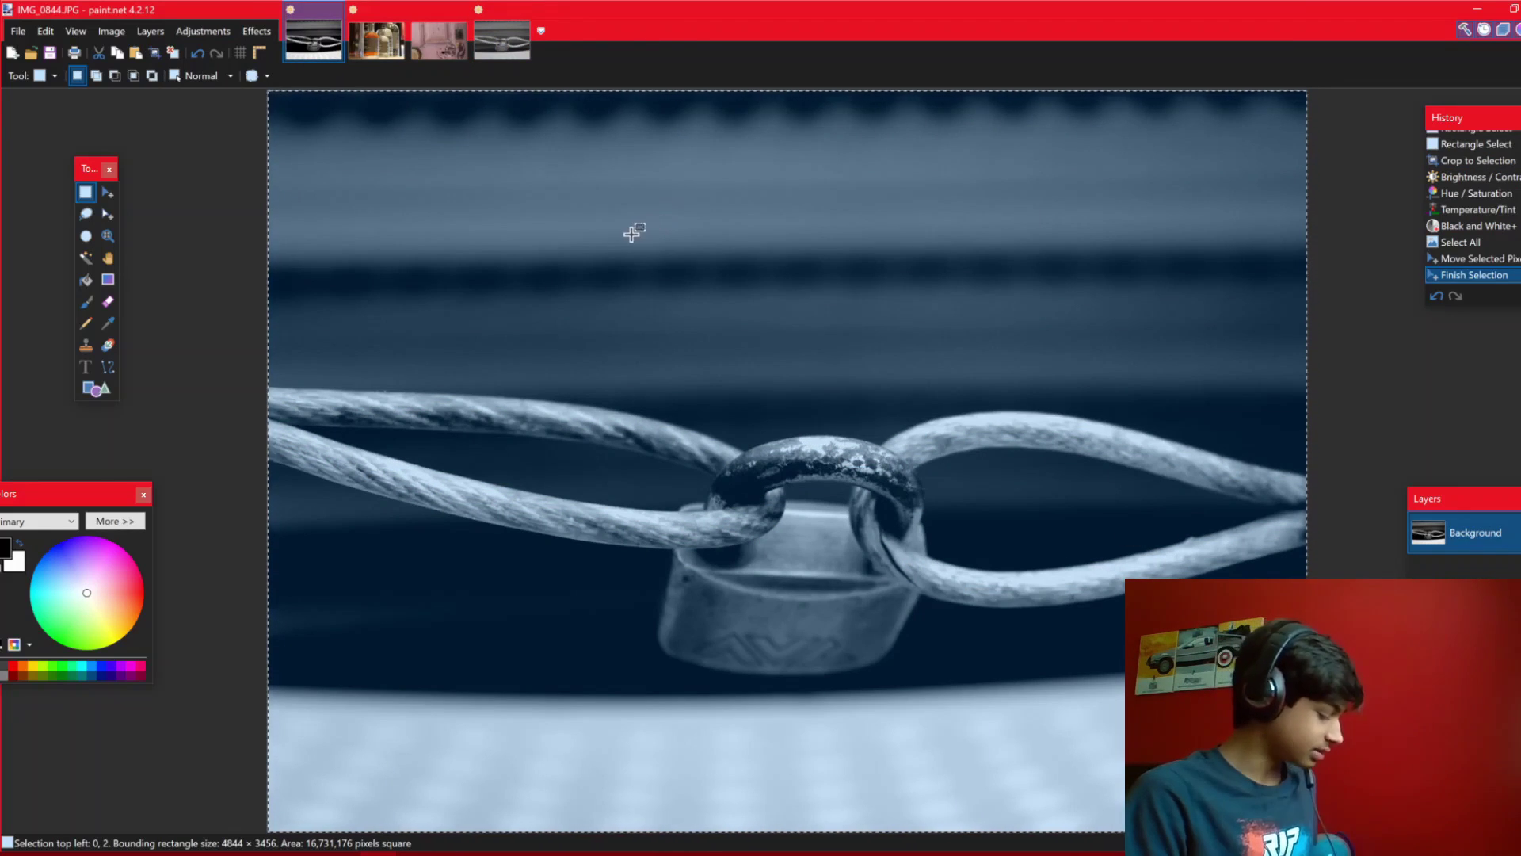
key("ctrl+d")
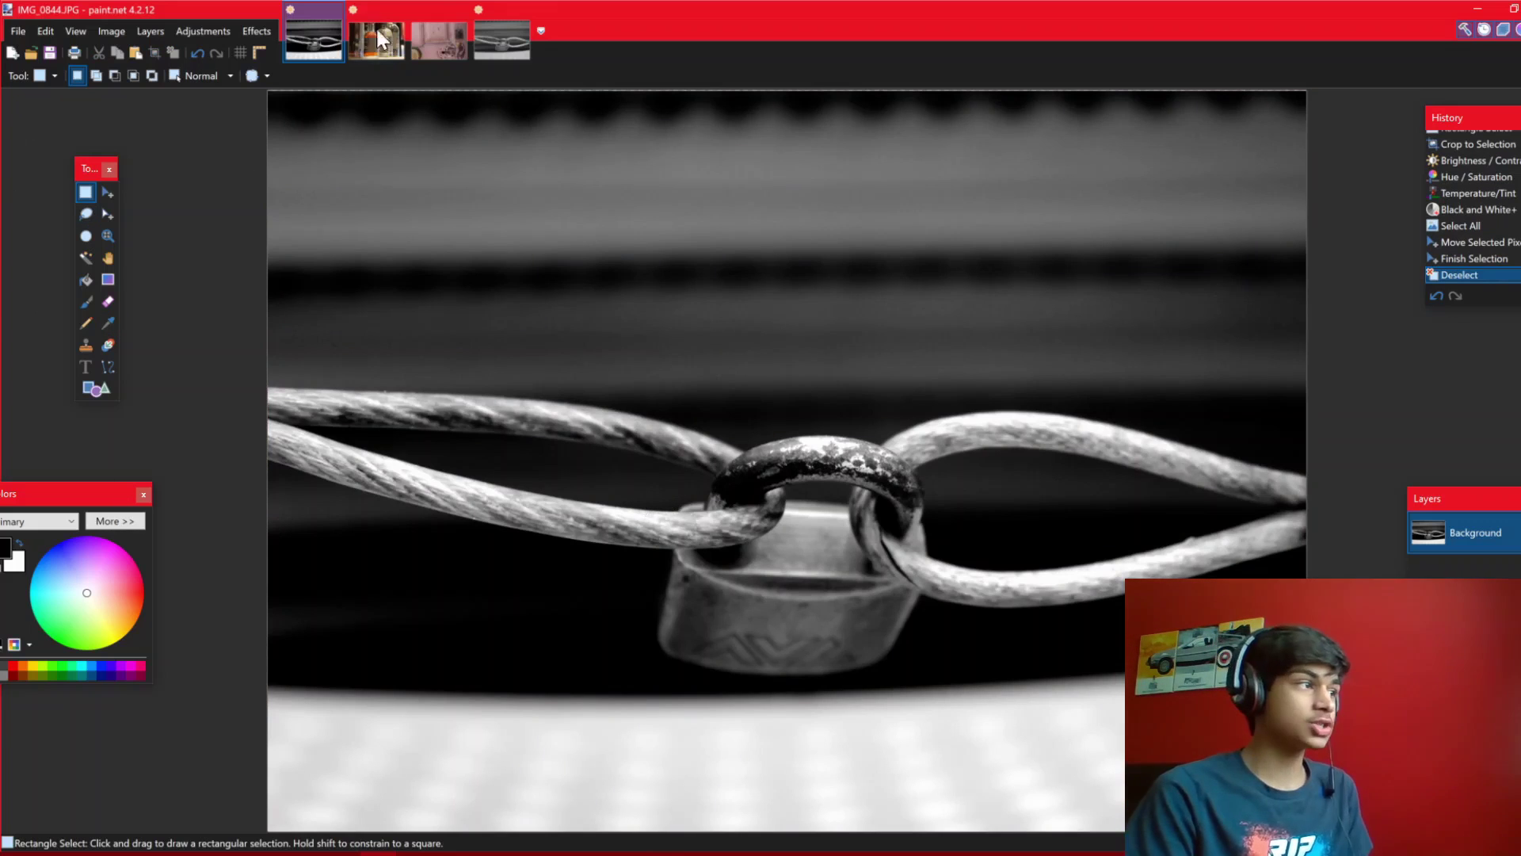
left_click(494, 35)
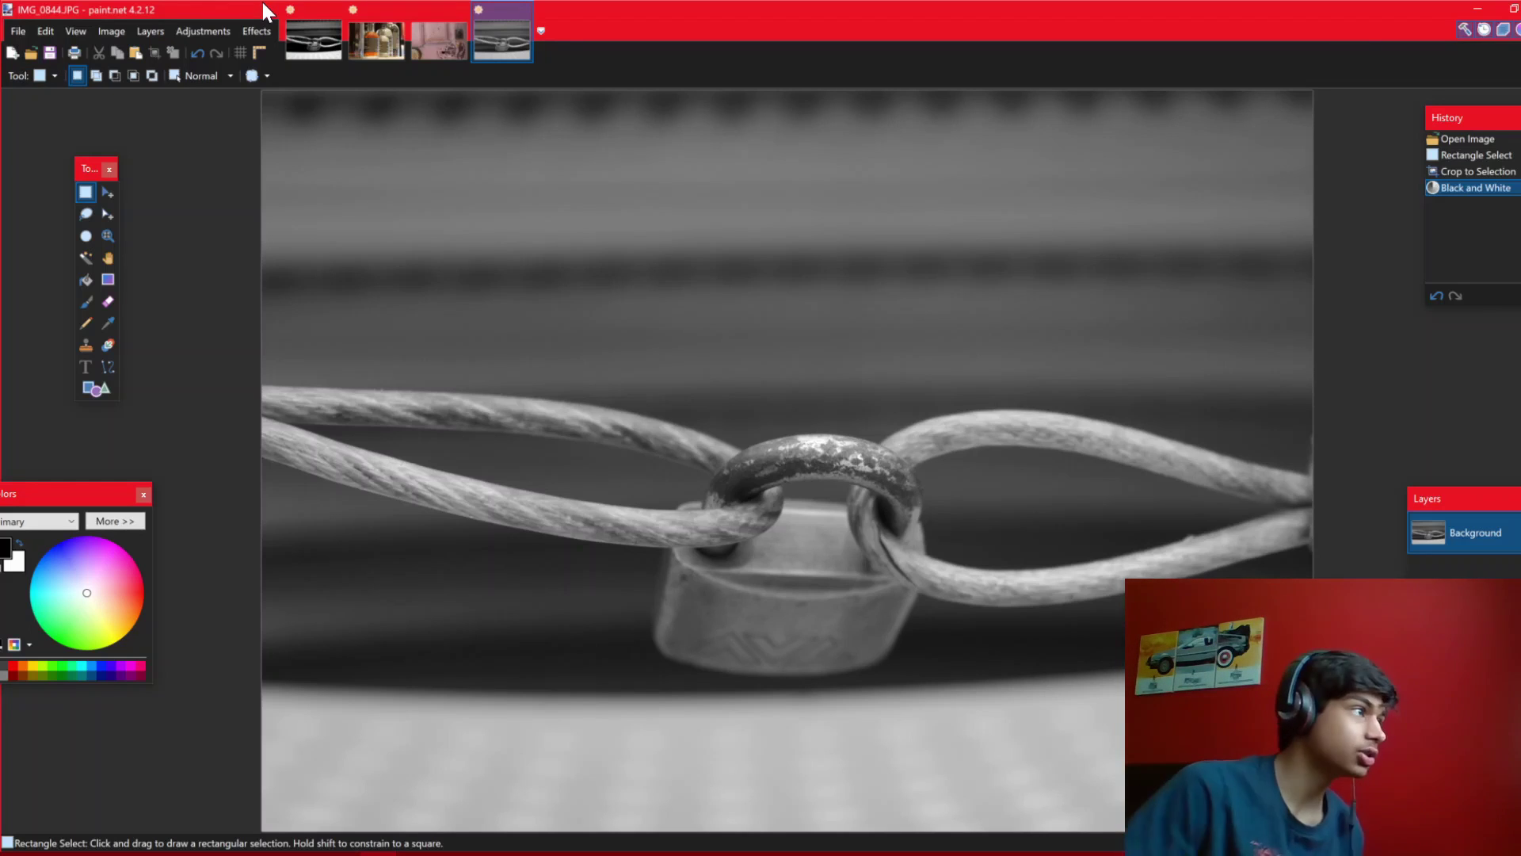
left_click(324, 45)
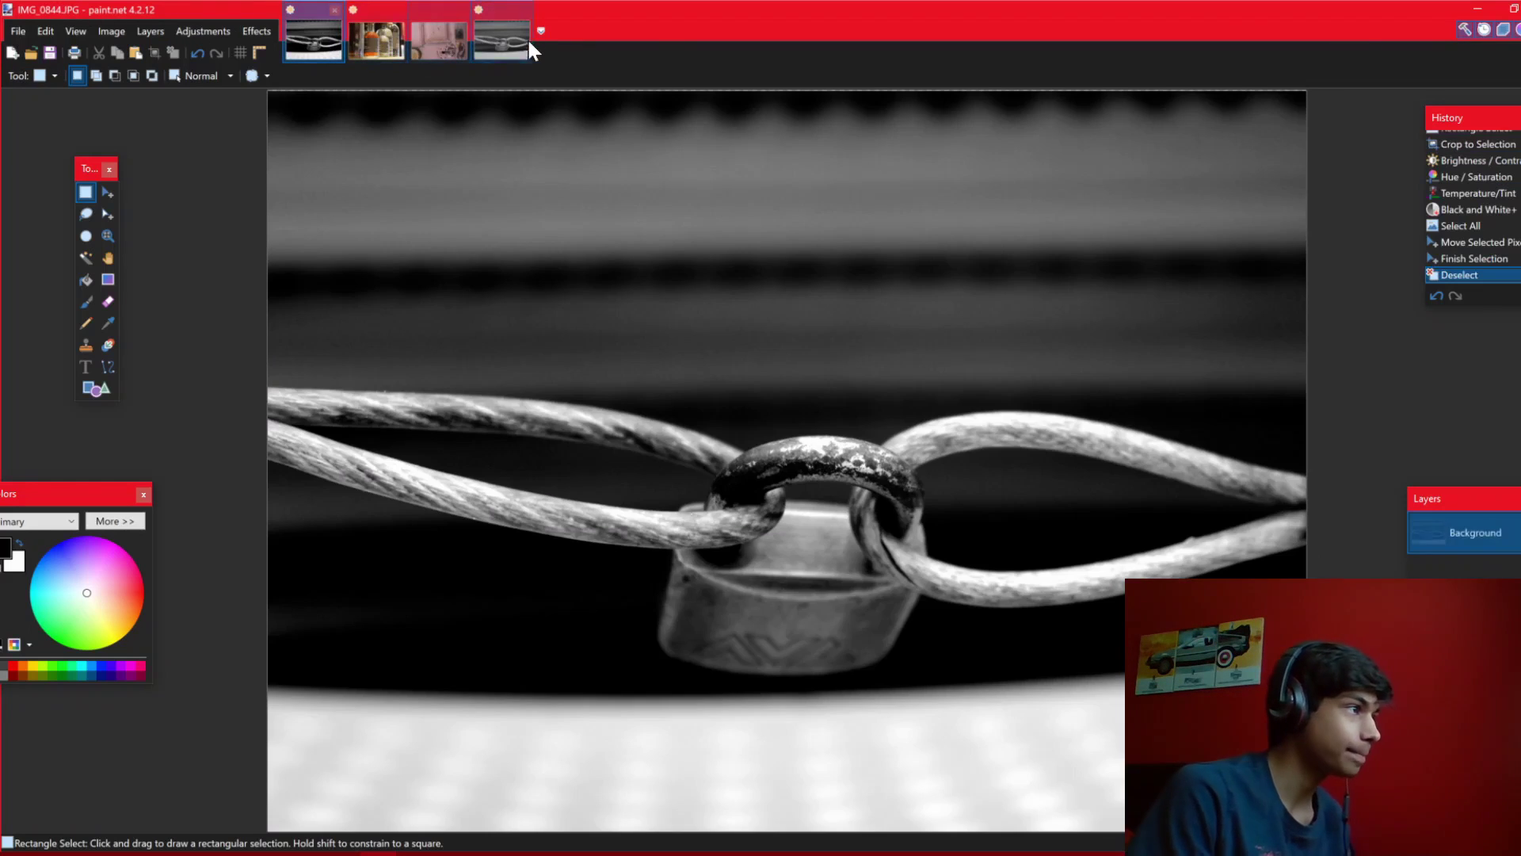
left_click(515, 41)
left_click(318, 40)
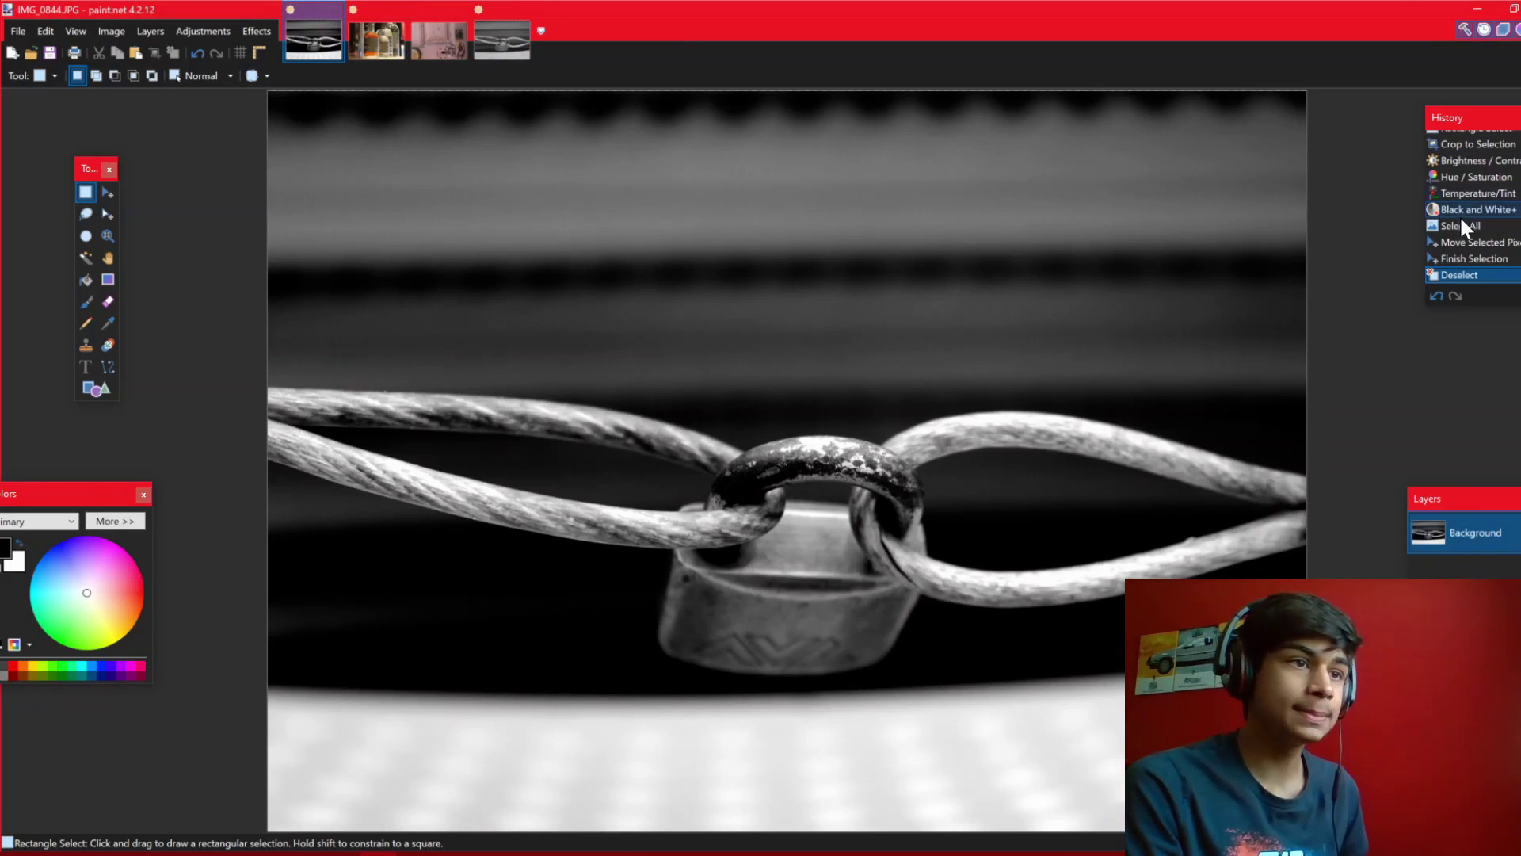
Revert the edited padlock photo to its Temperature/Tint state and undo the plain Black and White conversion on the copy
left_click(1452, 195)
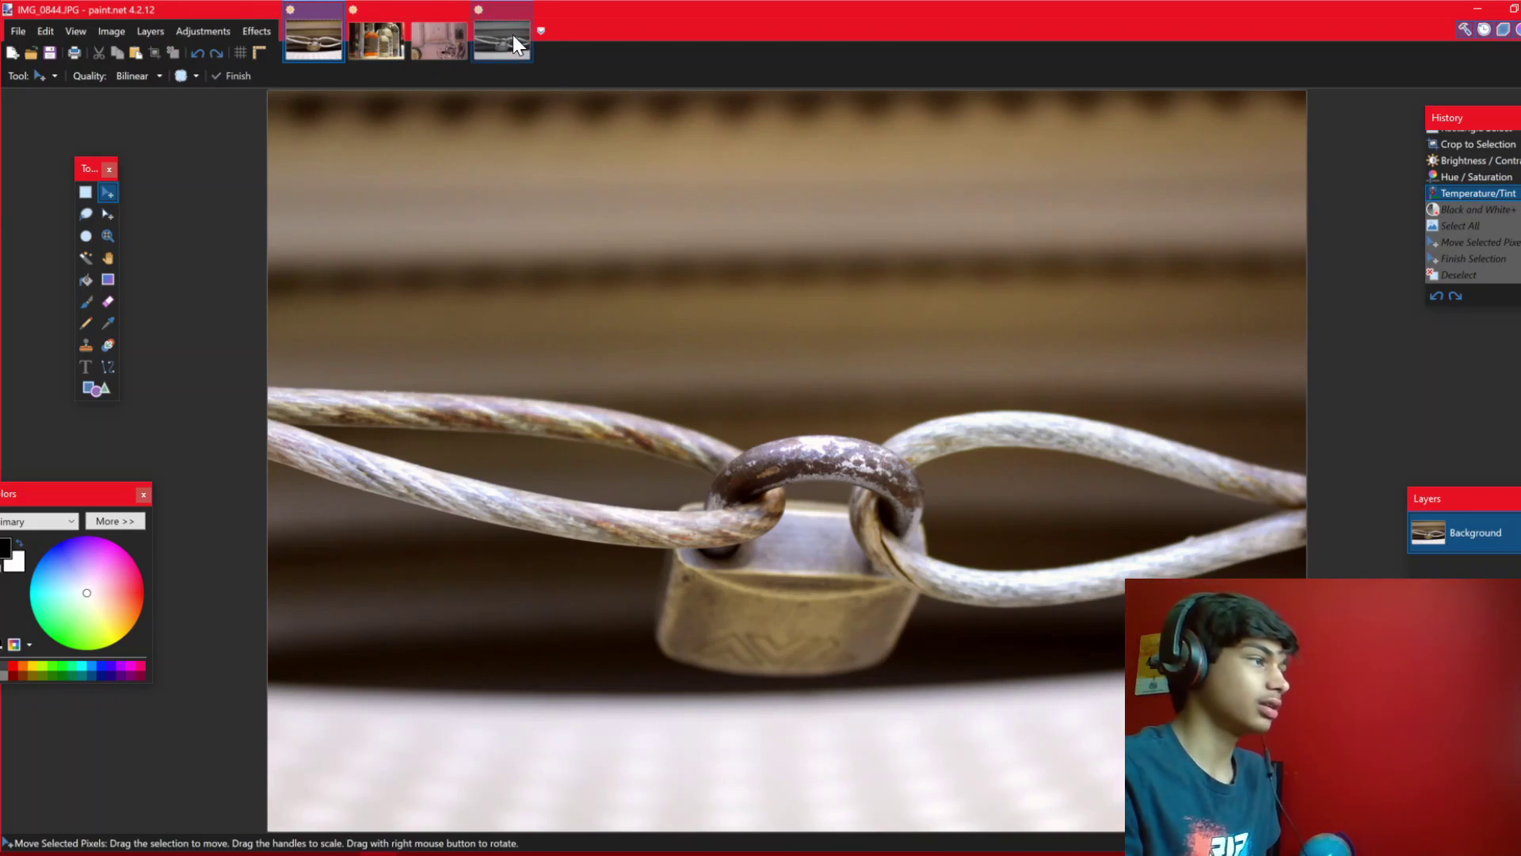
left_click(514, 38)
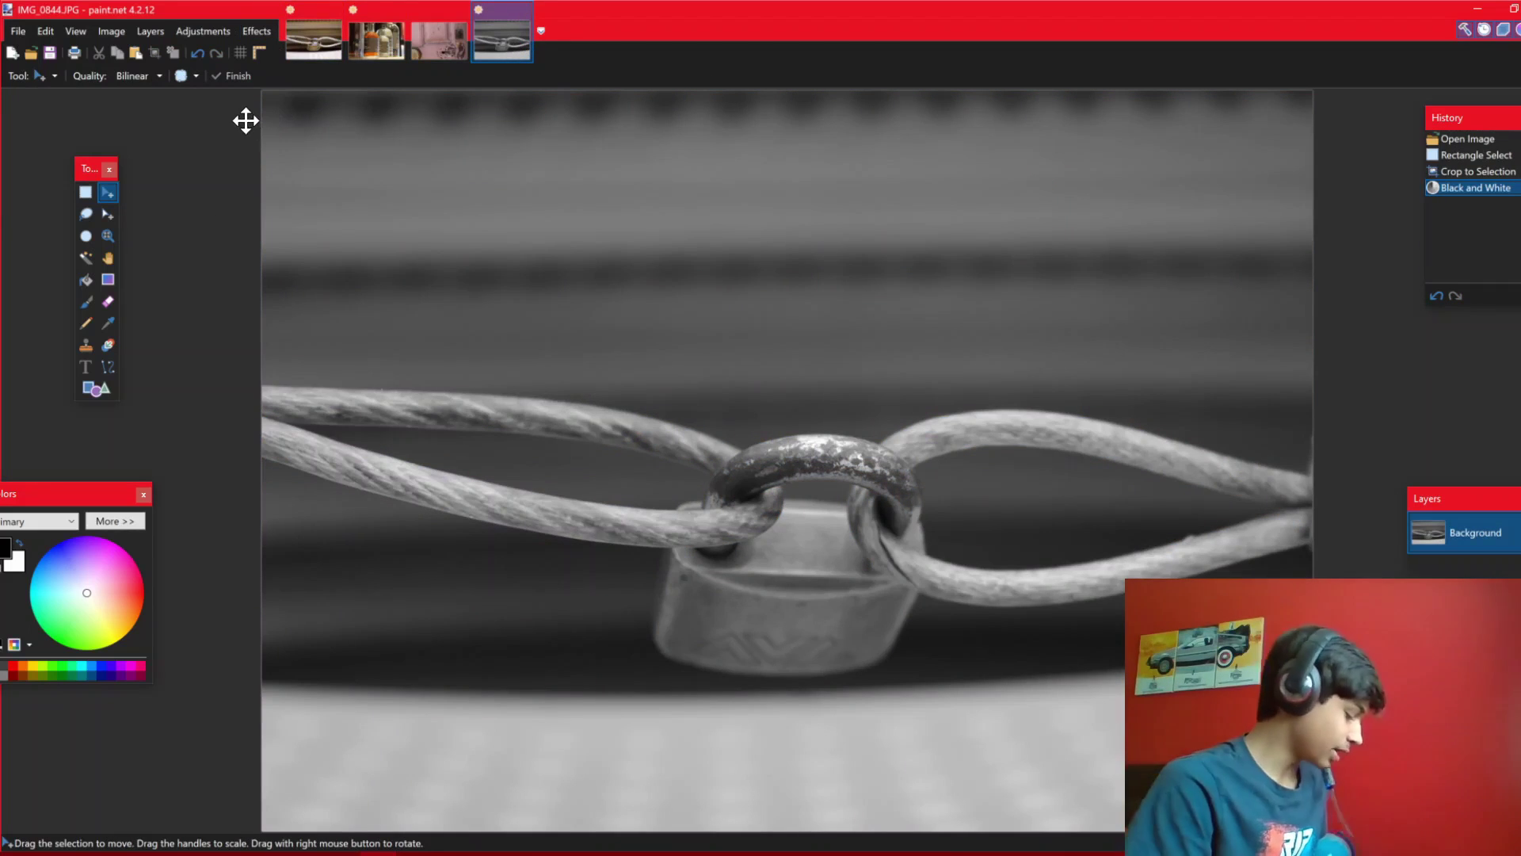
key("ctrl+z")
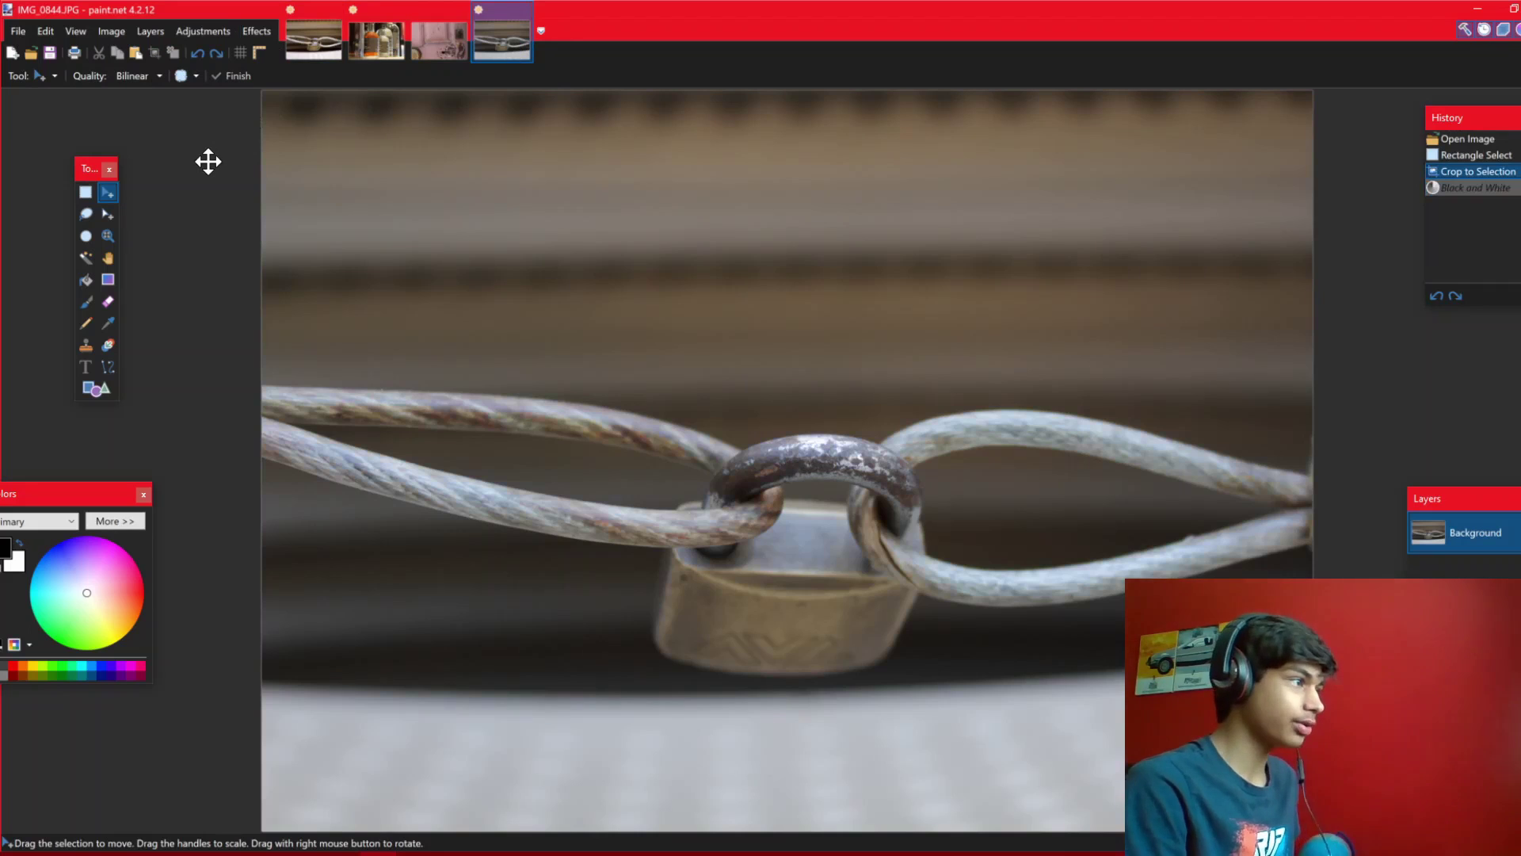
Apply a Black and White+ adjustment to the cropped padlock copy
left_click(217, 32)
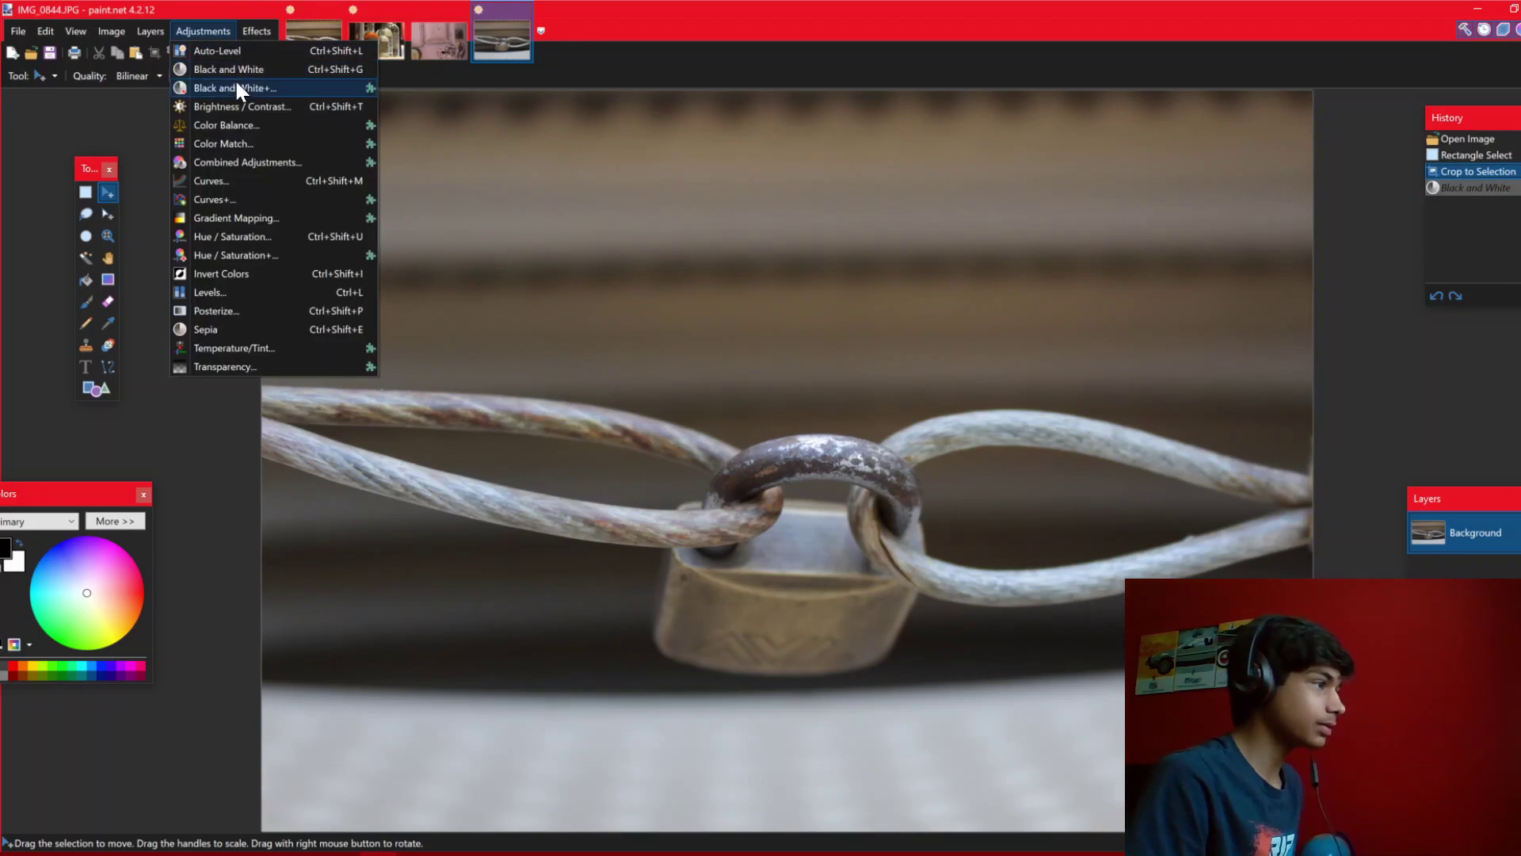
key("Escape")
left_click_drag(784, 363, 538, 313)
left_click(566, 431)
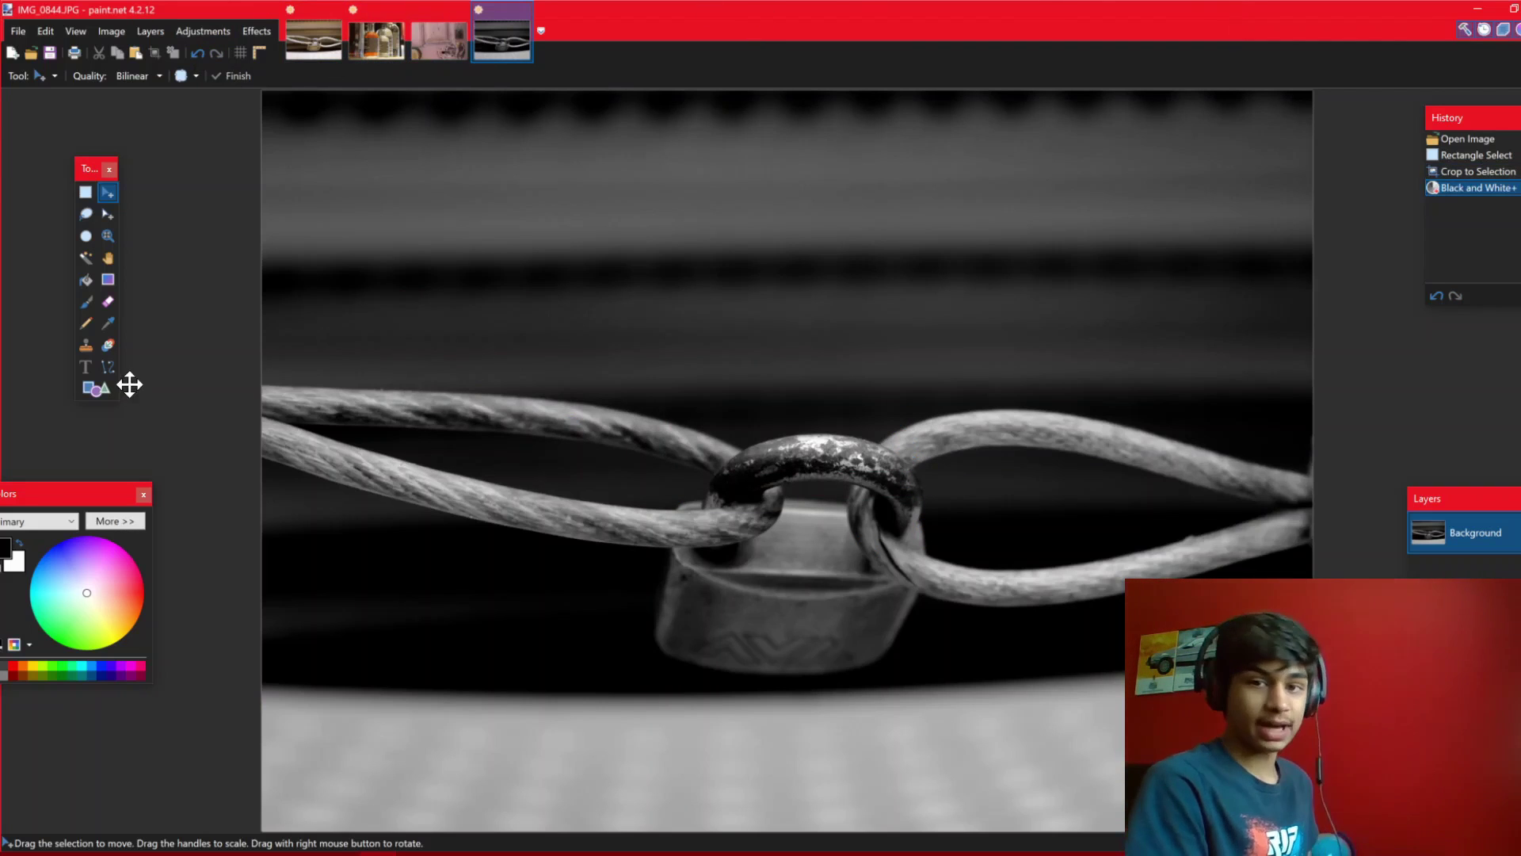
Compare the colour-edited padlock photo with the Black and White+ copy
left_click(333, 38)
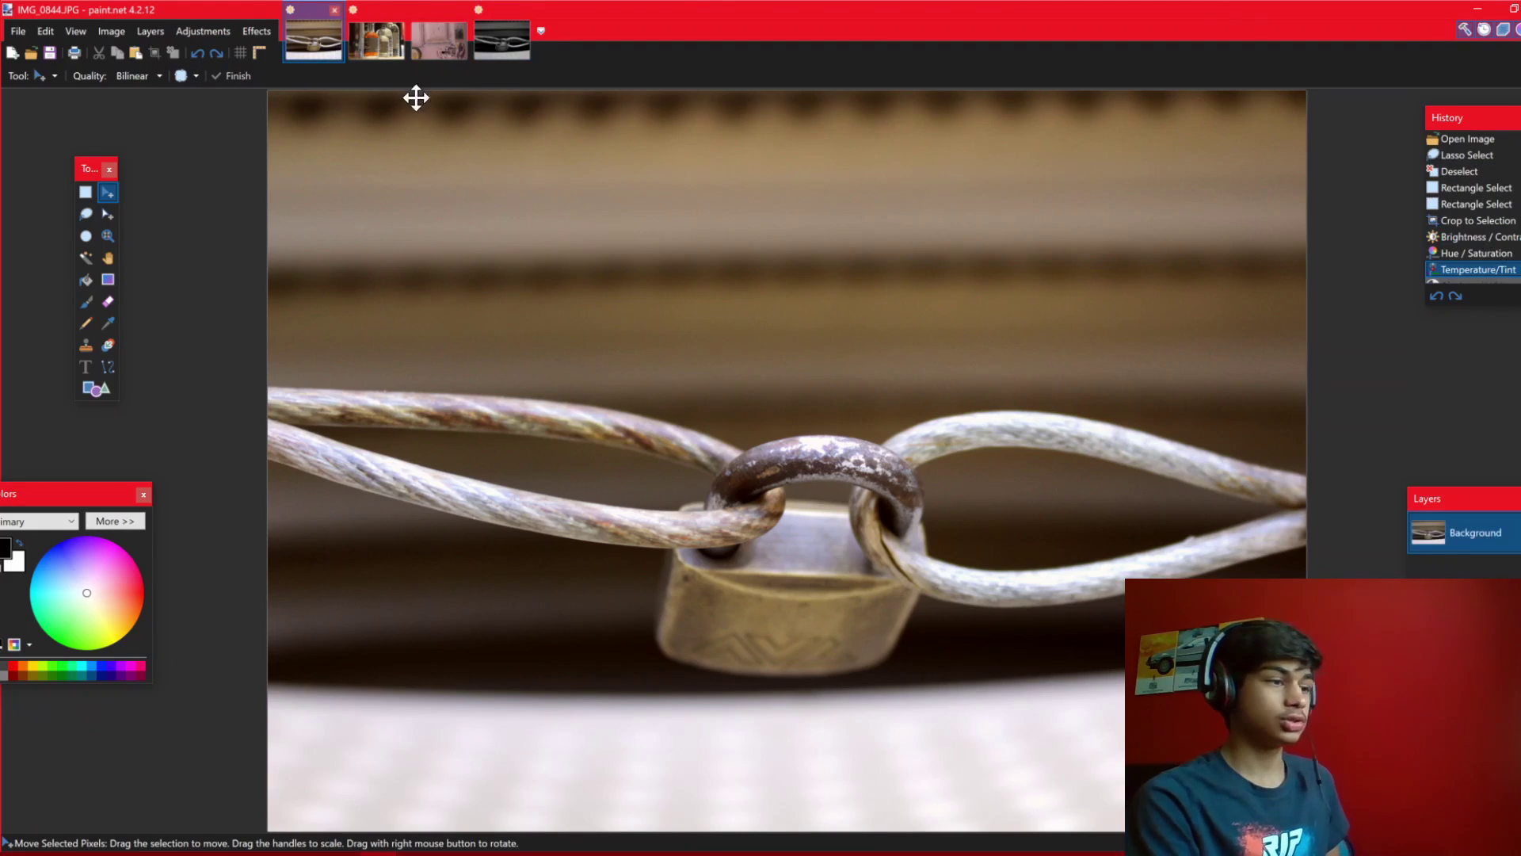
left_click(493, 45)
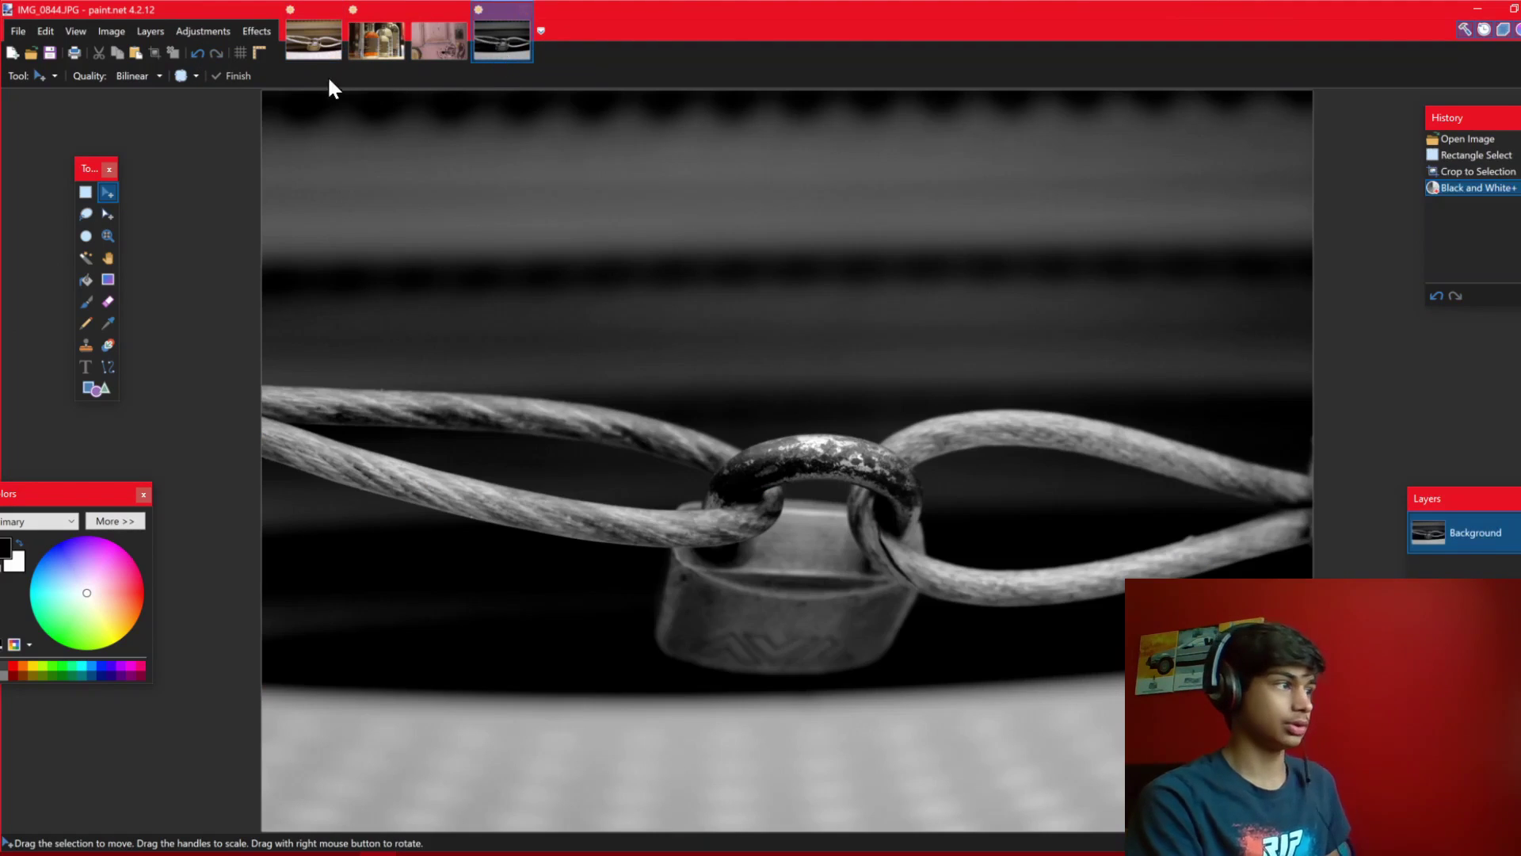
left_click(318, 47)
left_click(517, 47)
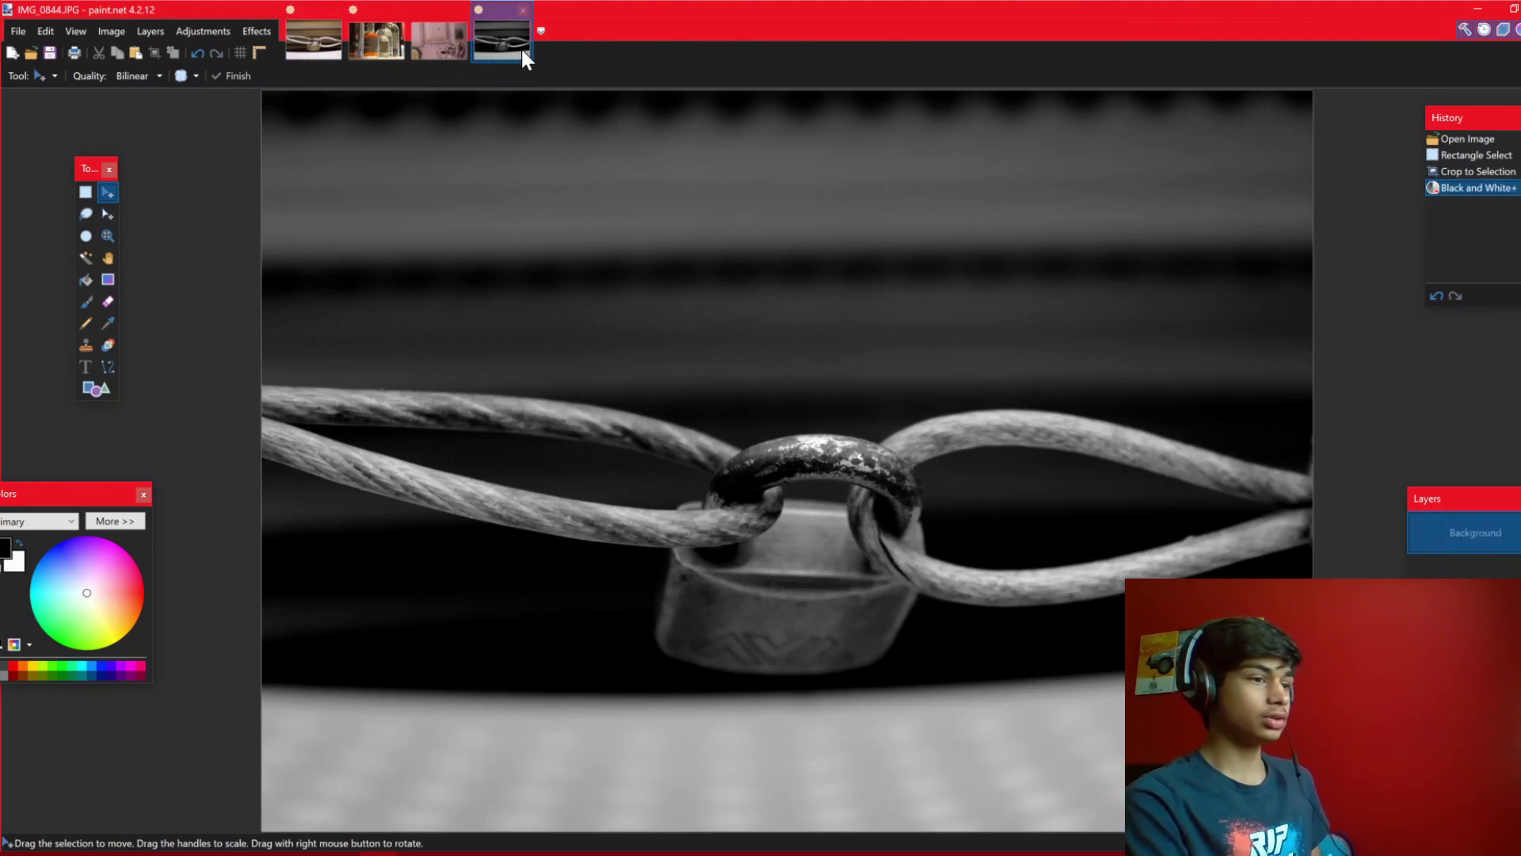
left_click(336, 46)
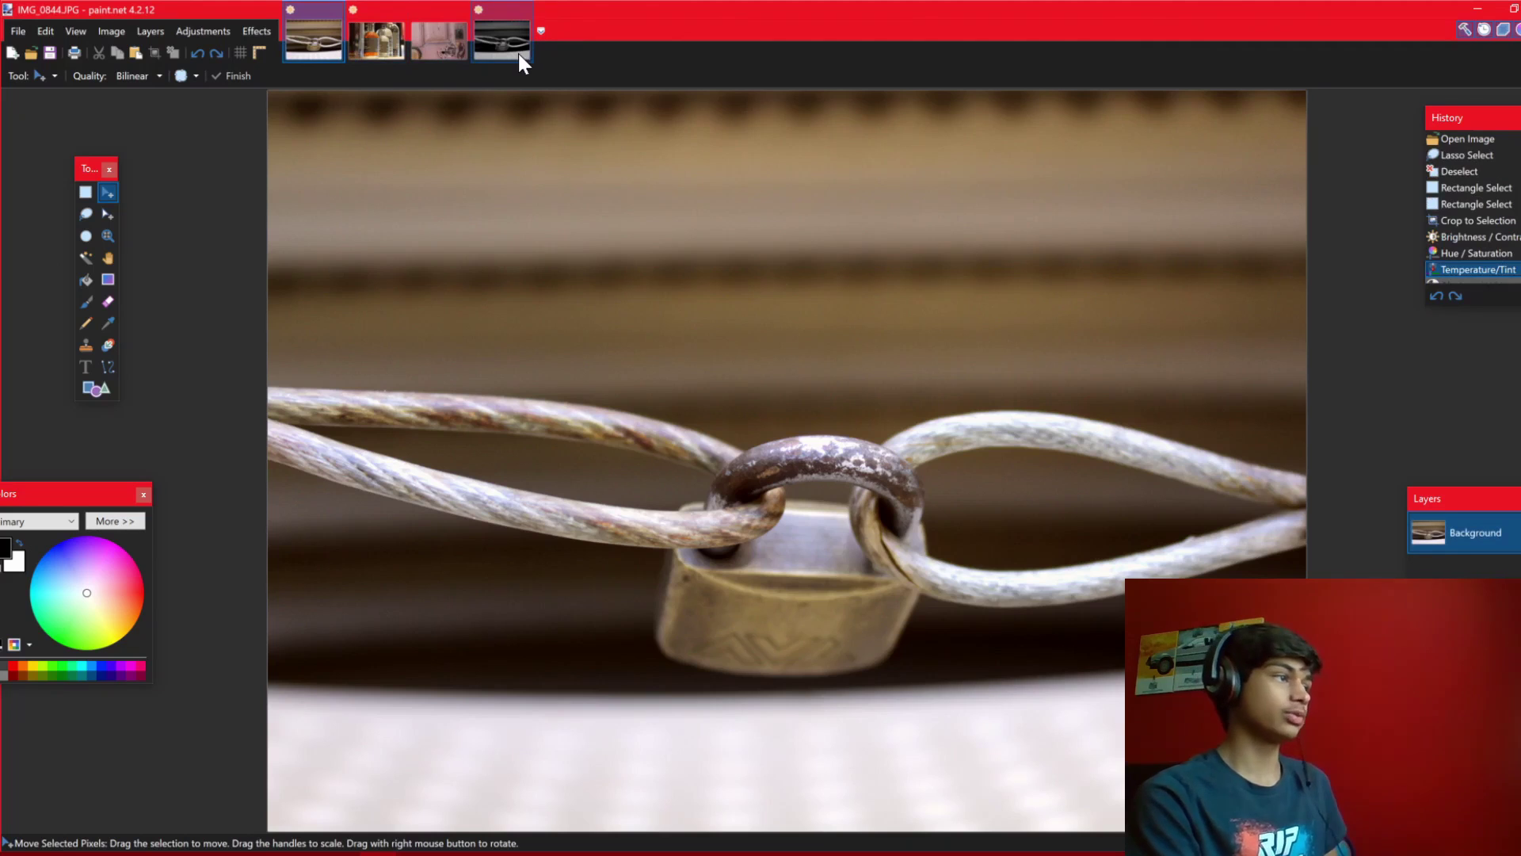
Switch to the bottles photo IMG_0867.JPG and activate the Rectangle Select tool
left_click(380, 46)
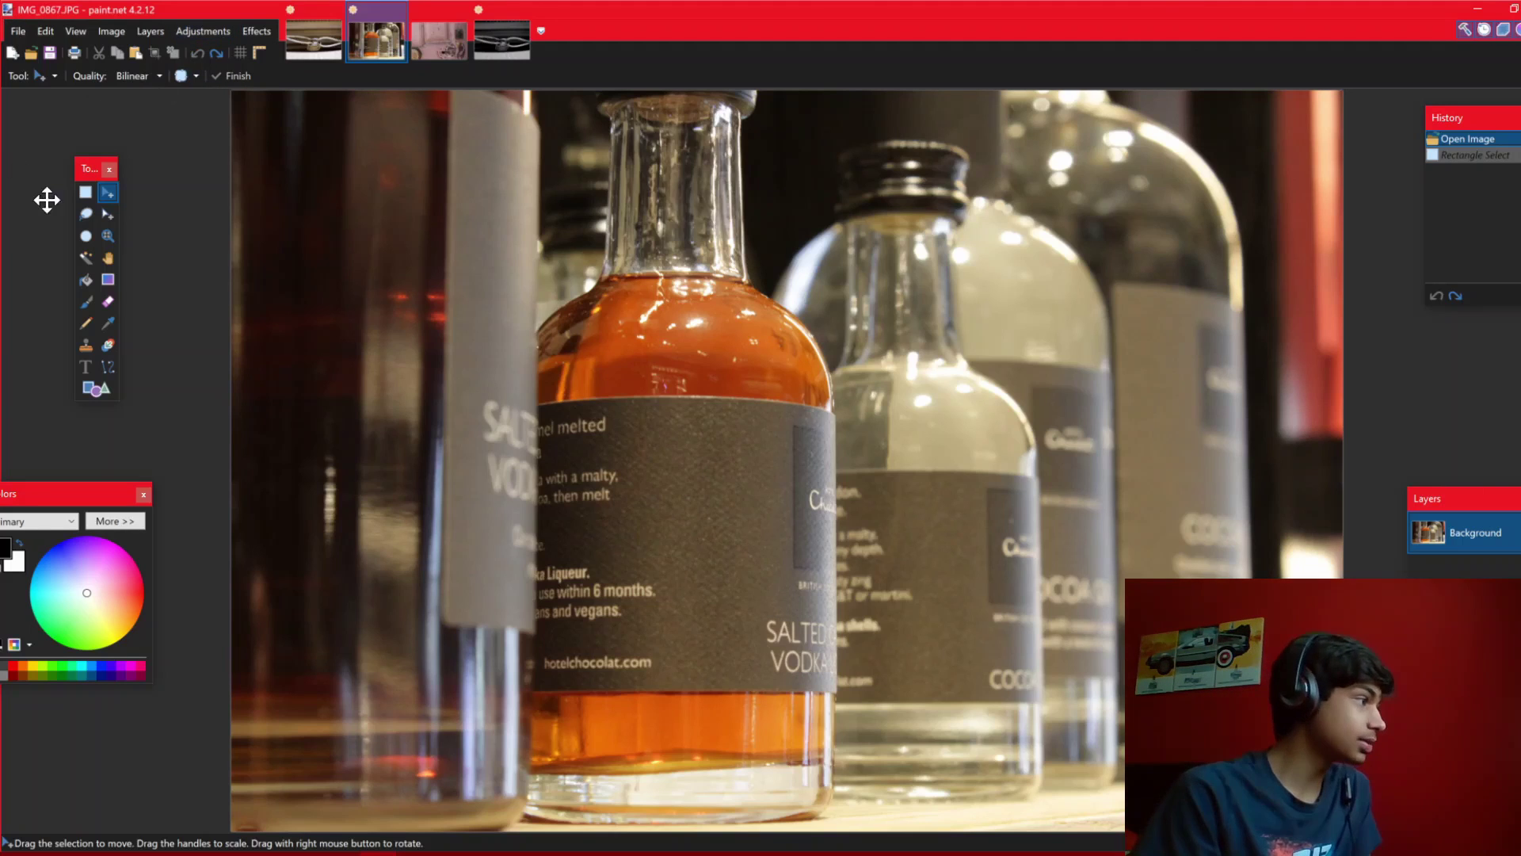
left_click(89, 193)
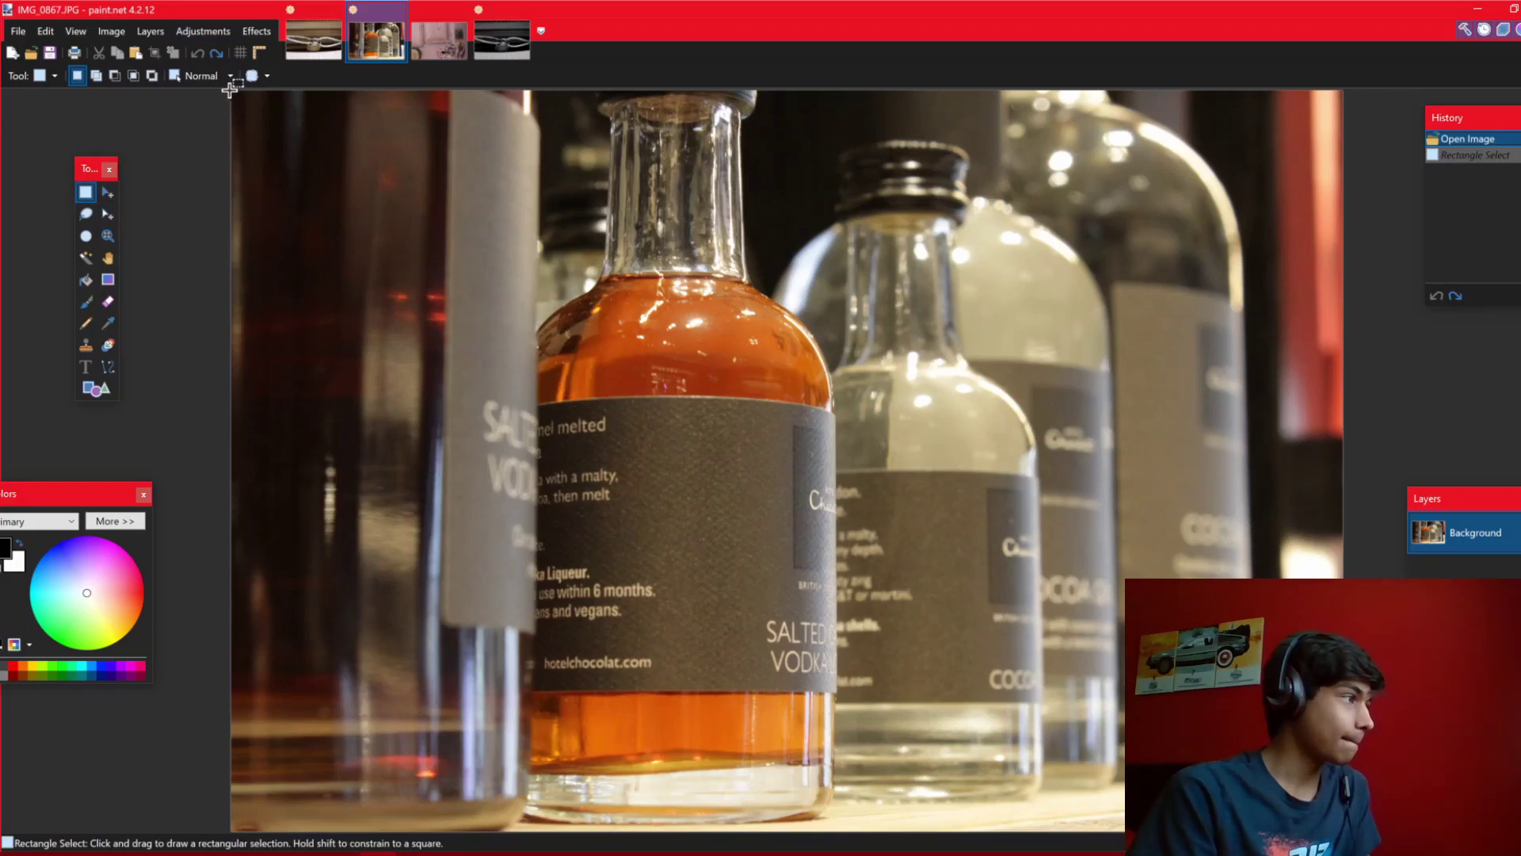
Try out several rectangular selections over the bottles, starting with one about 3479 × 2689 pixels from the photo's upper-left corner
left_click_drag(230, 91, 743, 432)
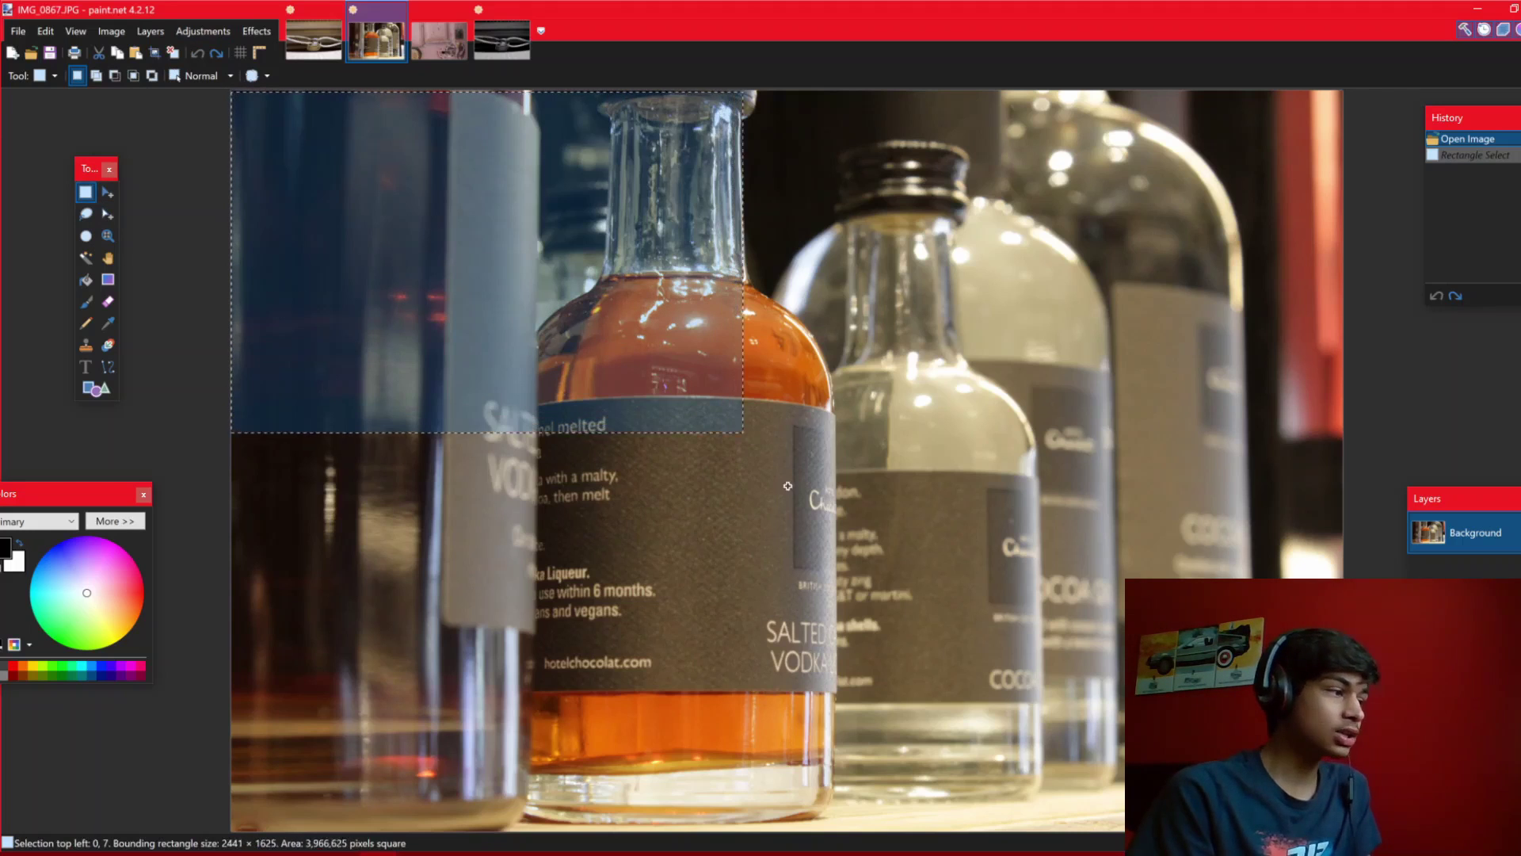
left_click_drag(788, 486, 977, 668)
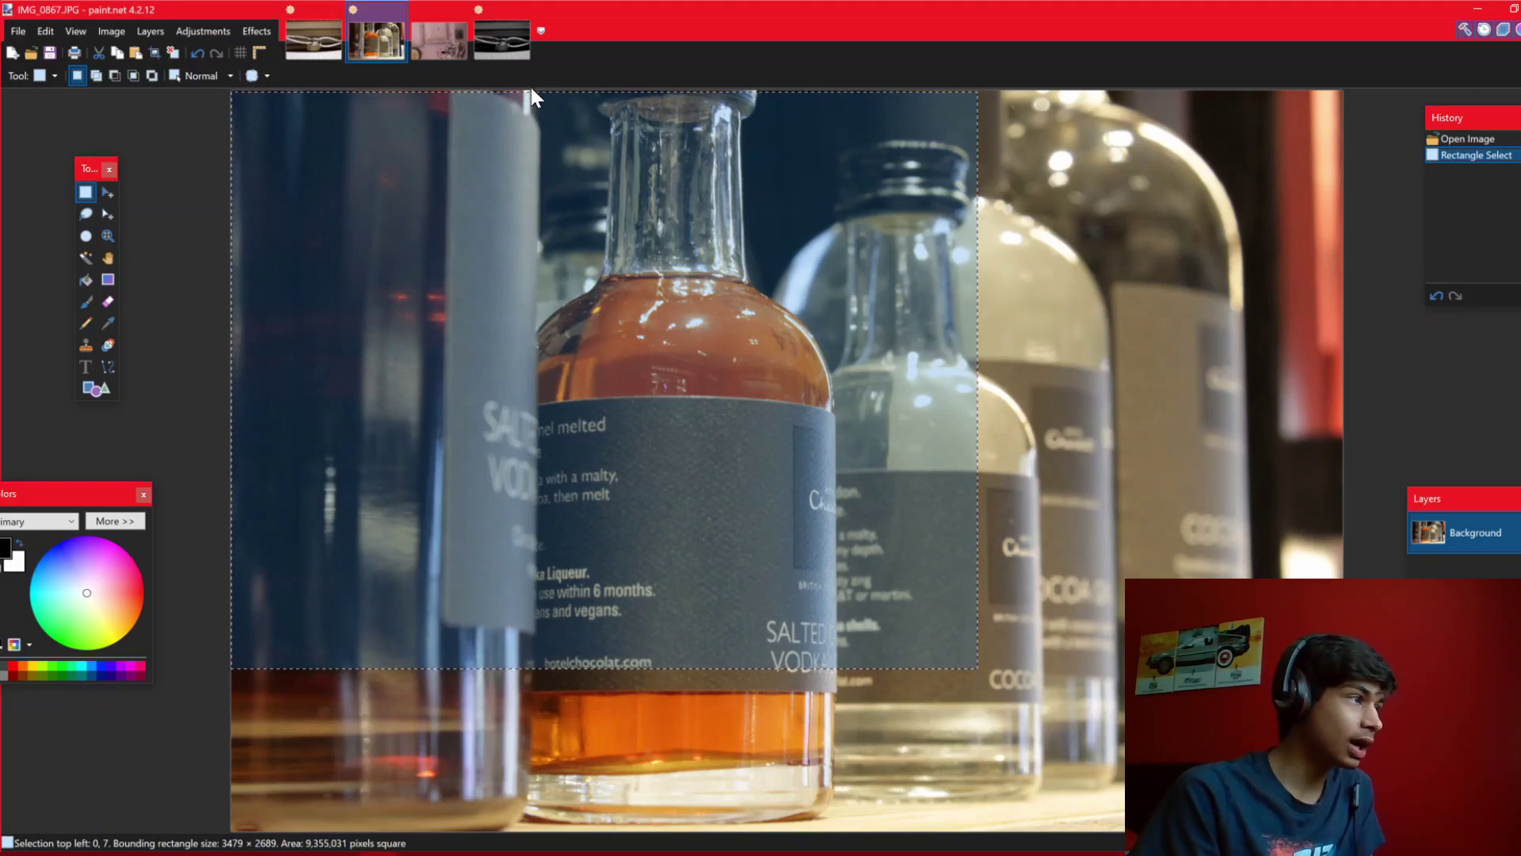
left_click_drag(531, 90, 1124, 832)
left_click(1015, 522)
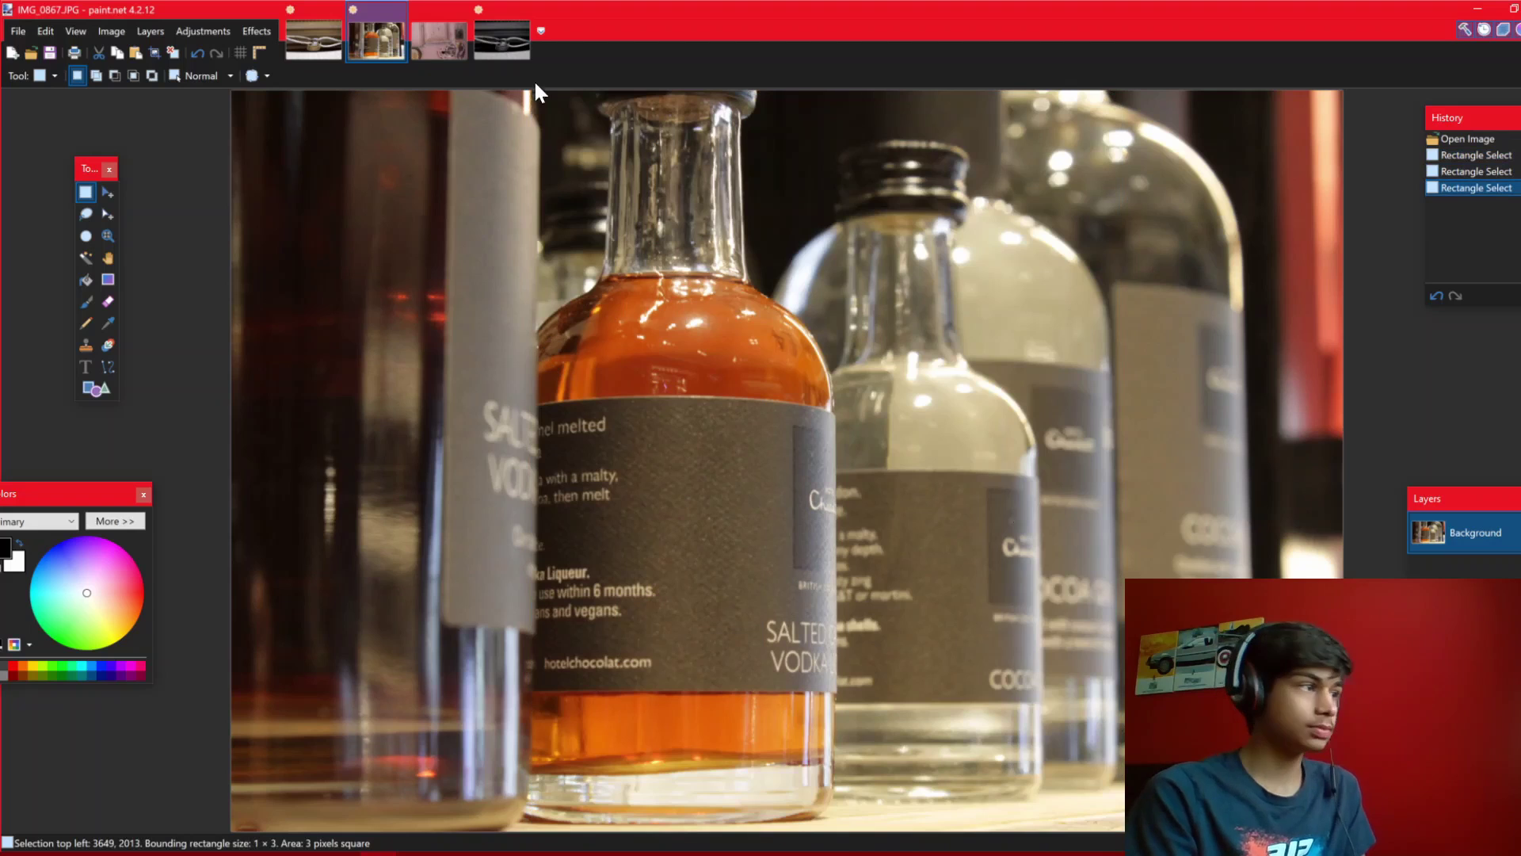
left_click_drag(607, 402, 690, 451)
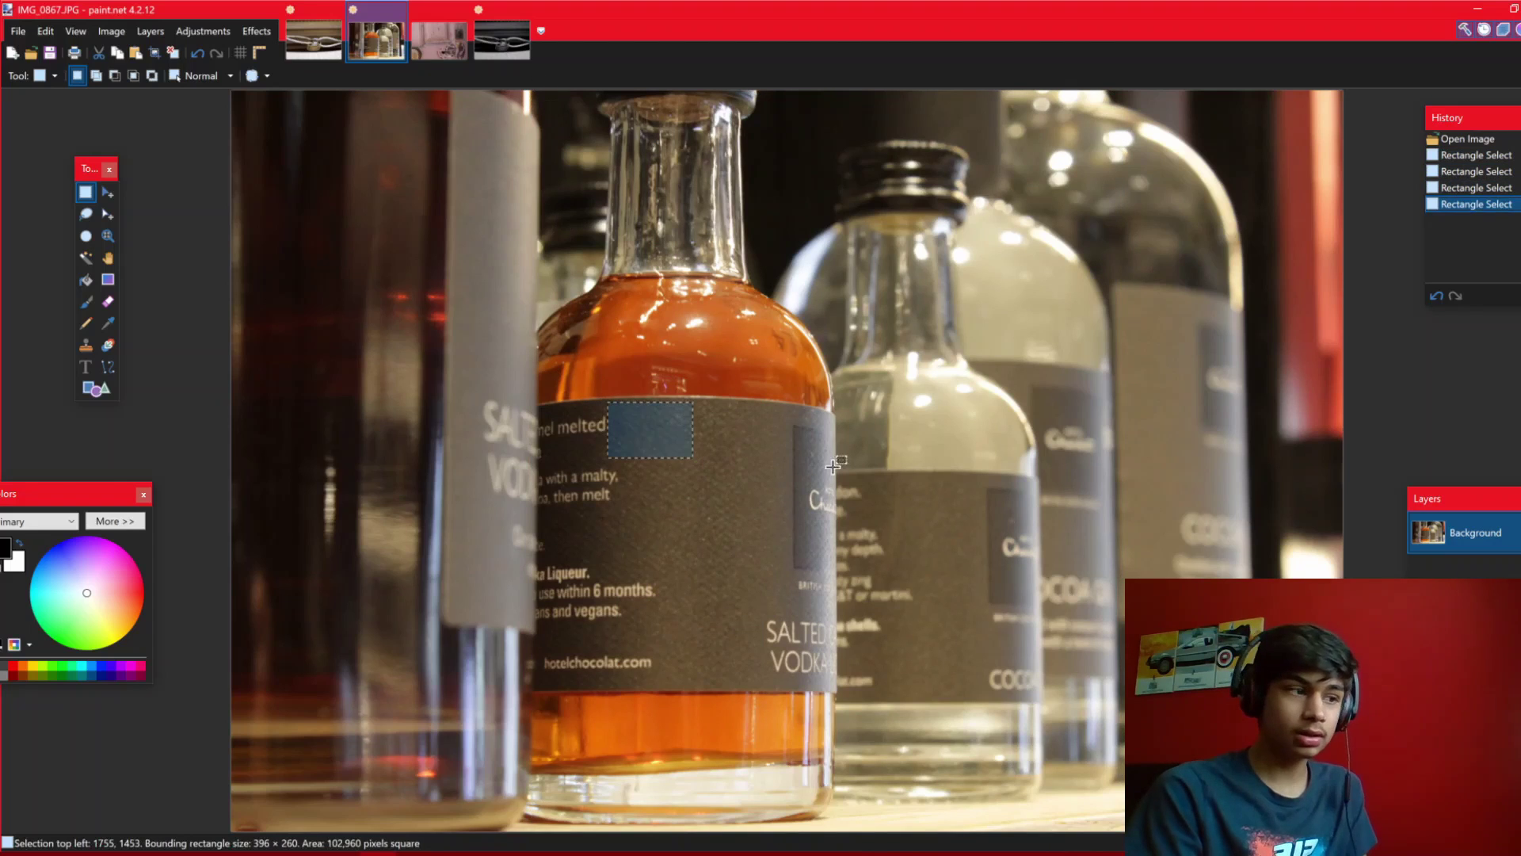
left_click_drag(937, 463, 948, 505)
mouse_move(1091, 463)
left_mouse_down()
mouse_move(1045, 507)
mouse_move(1079, 476)
left_mouse_up()
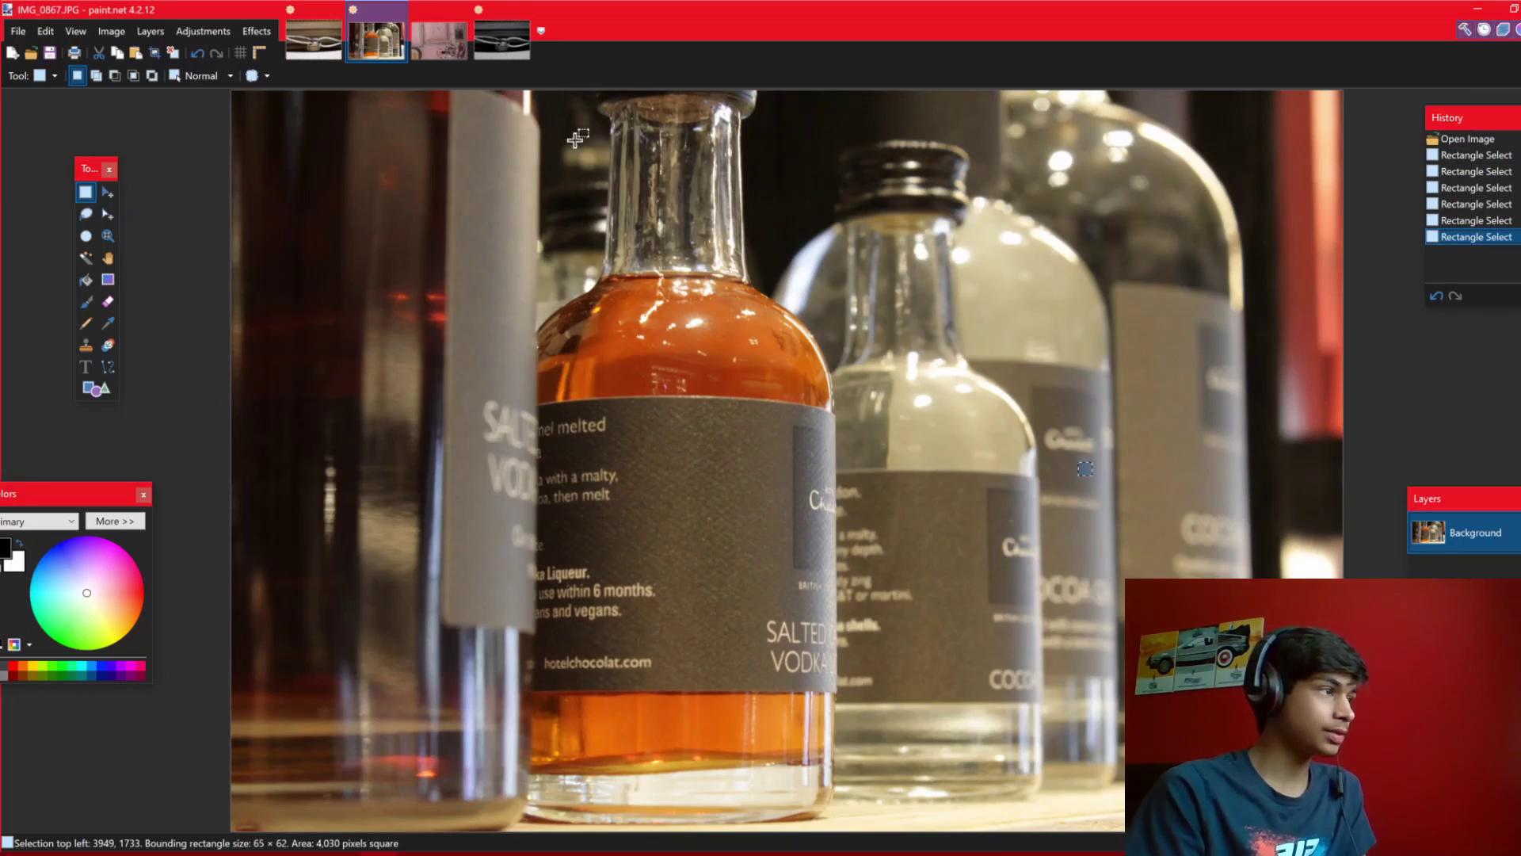
Crop the bottles photo to a full-height selection of about 2811 × 3456 pixels, starting at the amber bottle's left edge
left_click_drag(537, 89, 1139, 830)
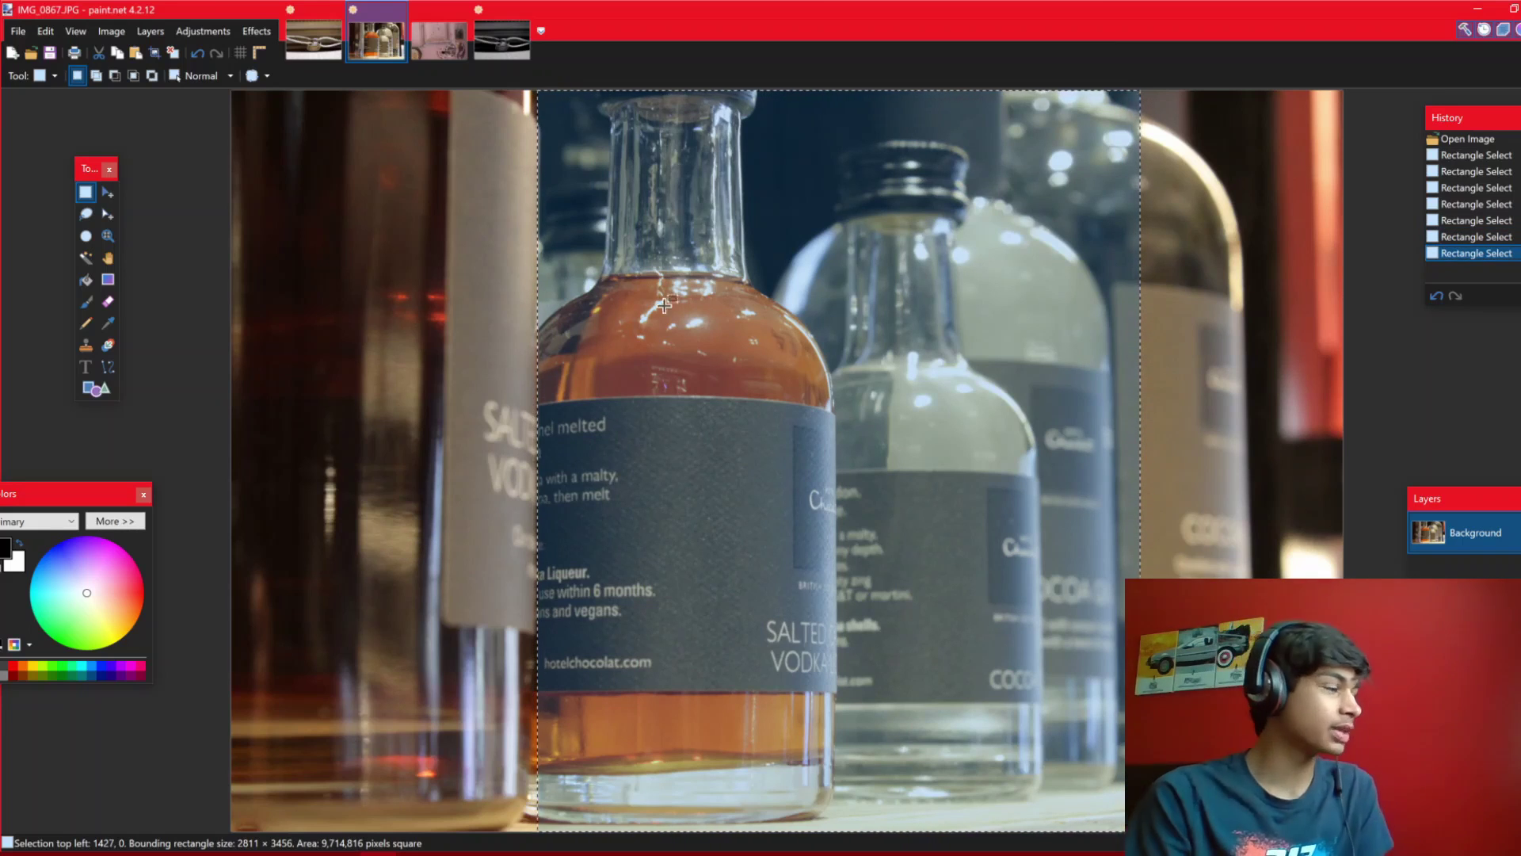
left_click(155, 53)
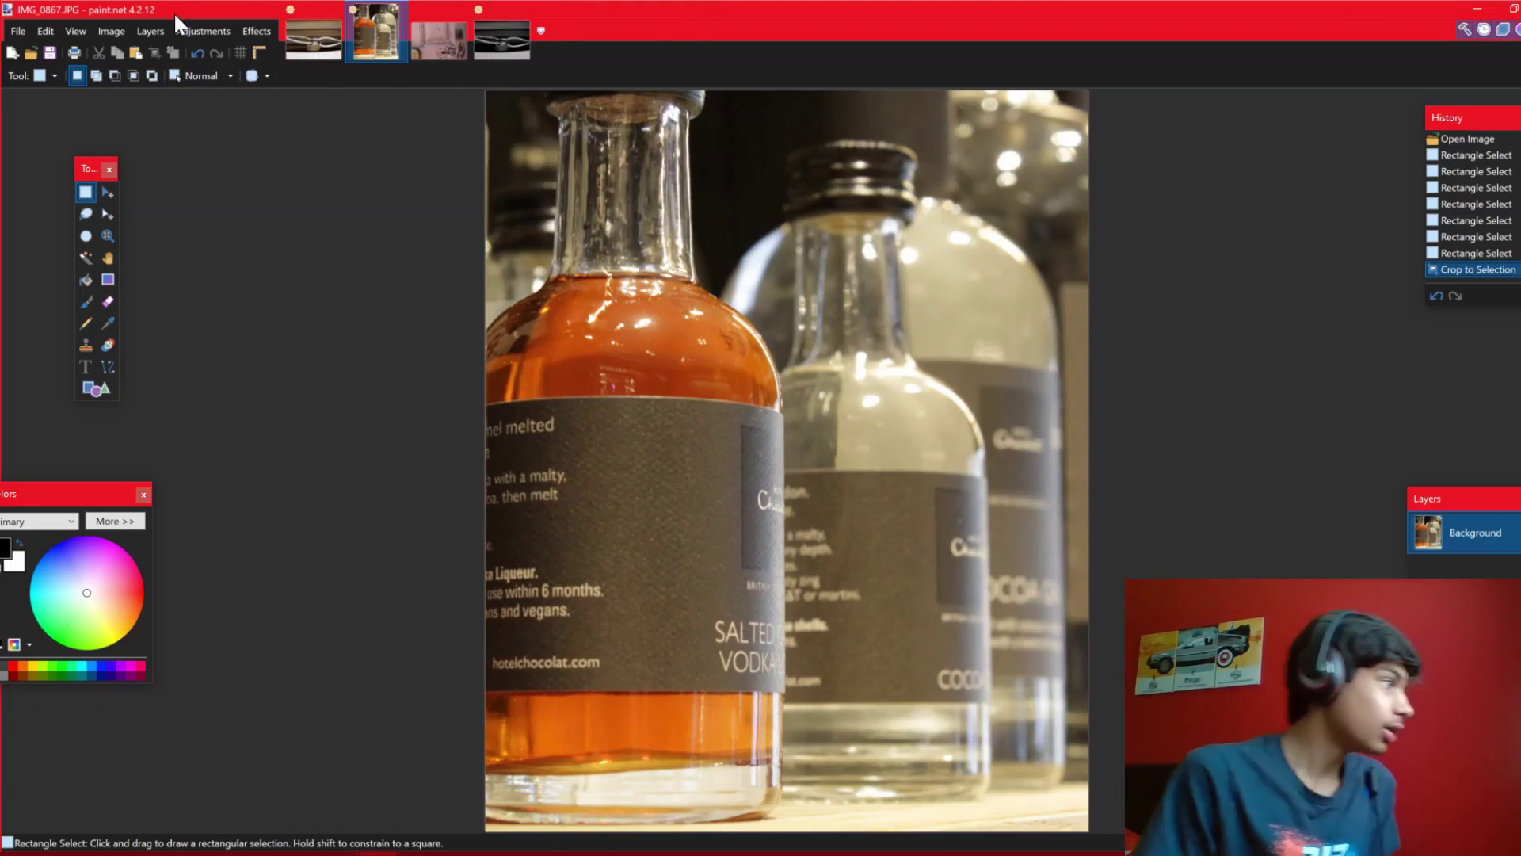
Try a Brightness / Contrast adjustment on the cropped bottles photo with brightness 10 and contrast 0
left_click(198, 30)
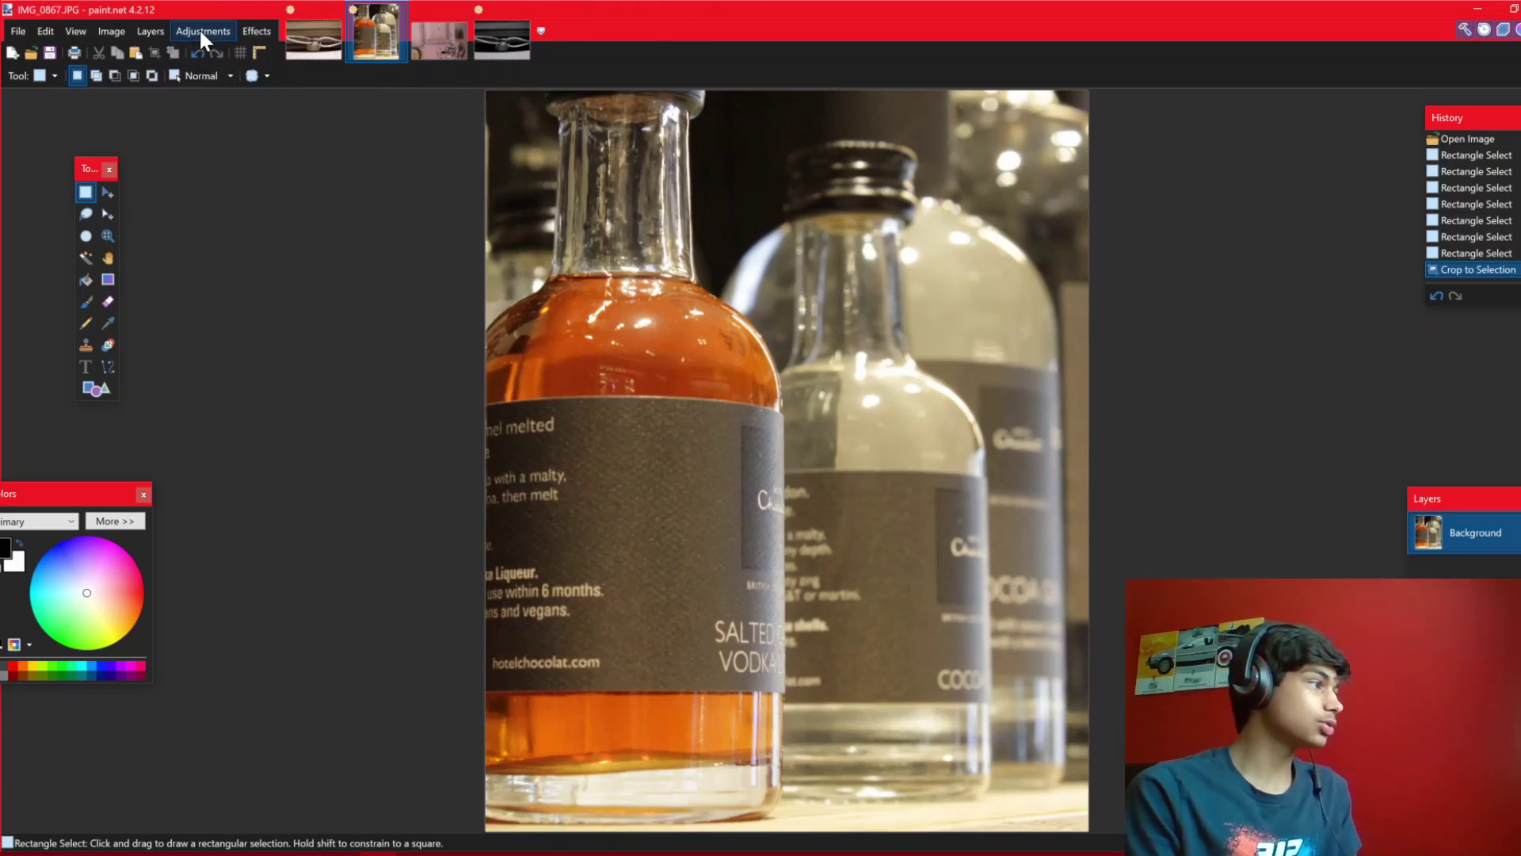
left_click(277, 106)
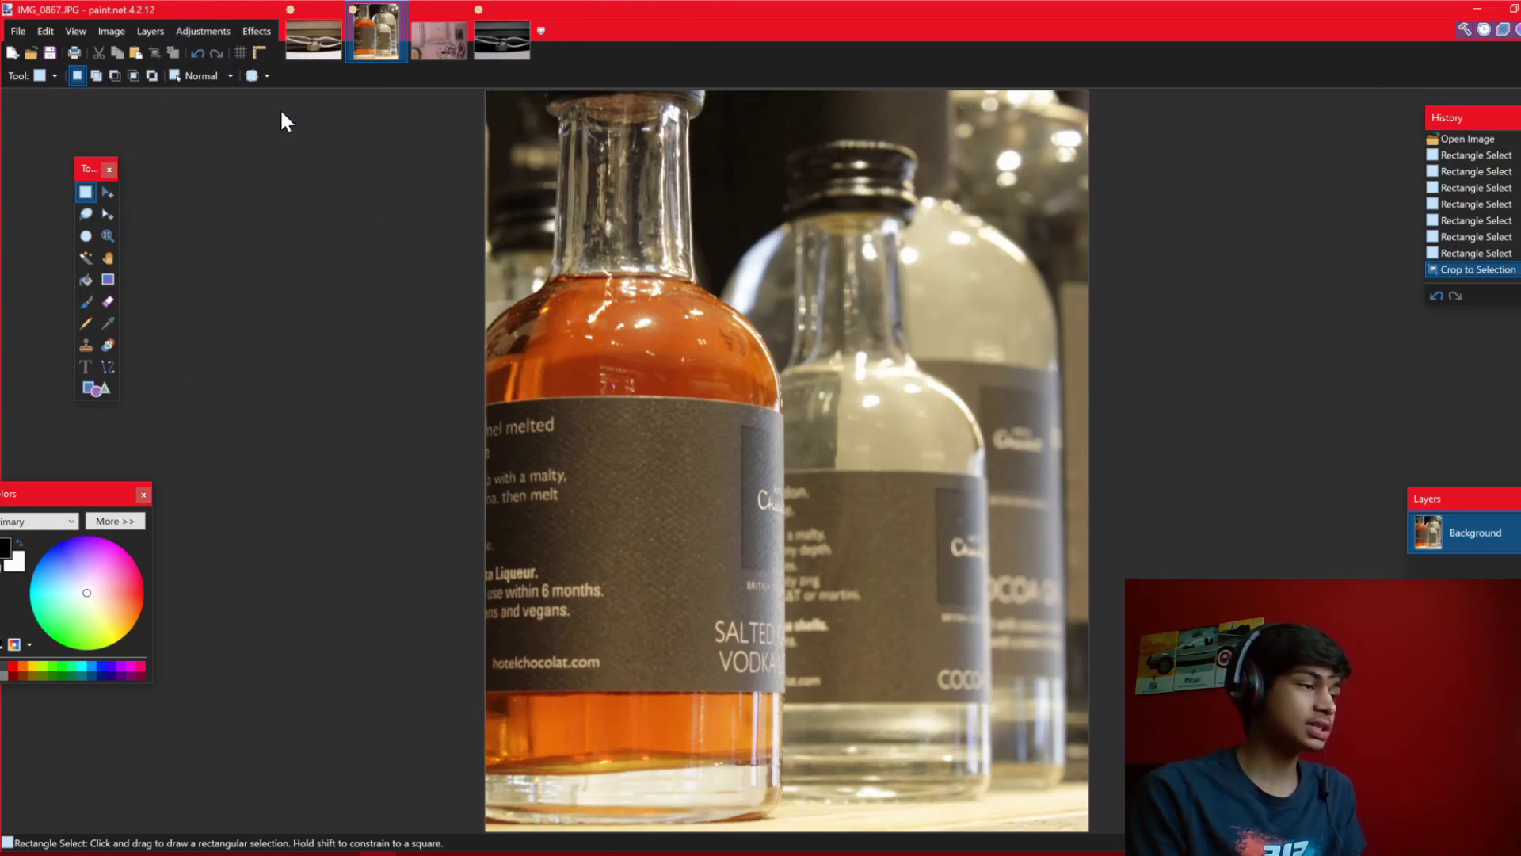
left_click_drag(825, 355, 425, 287)
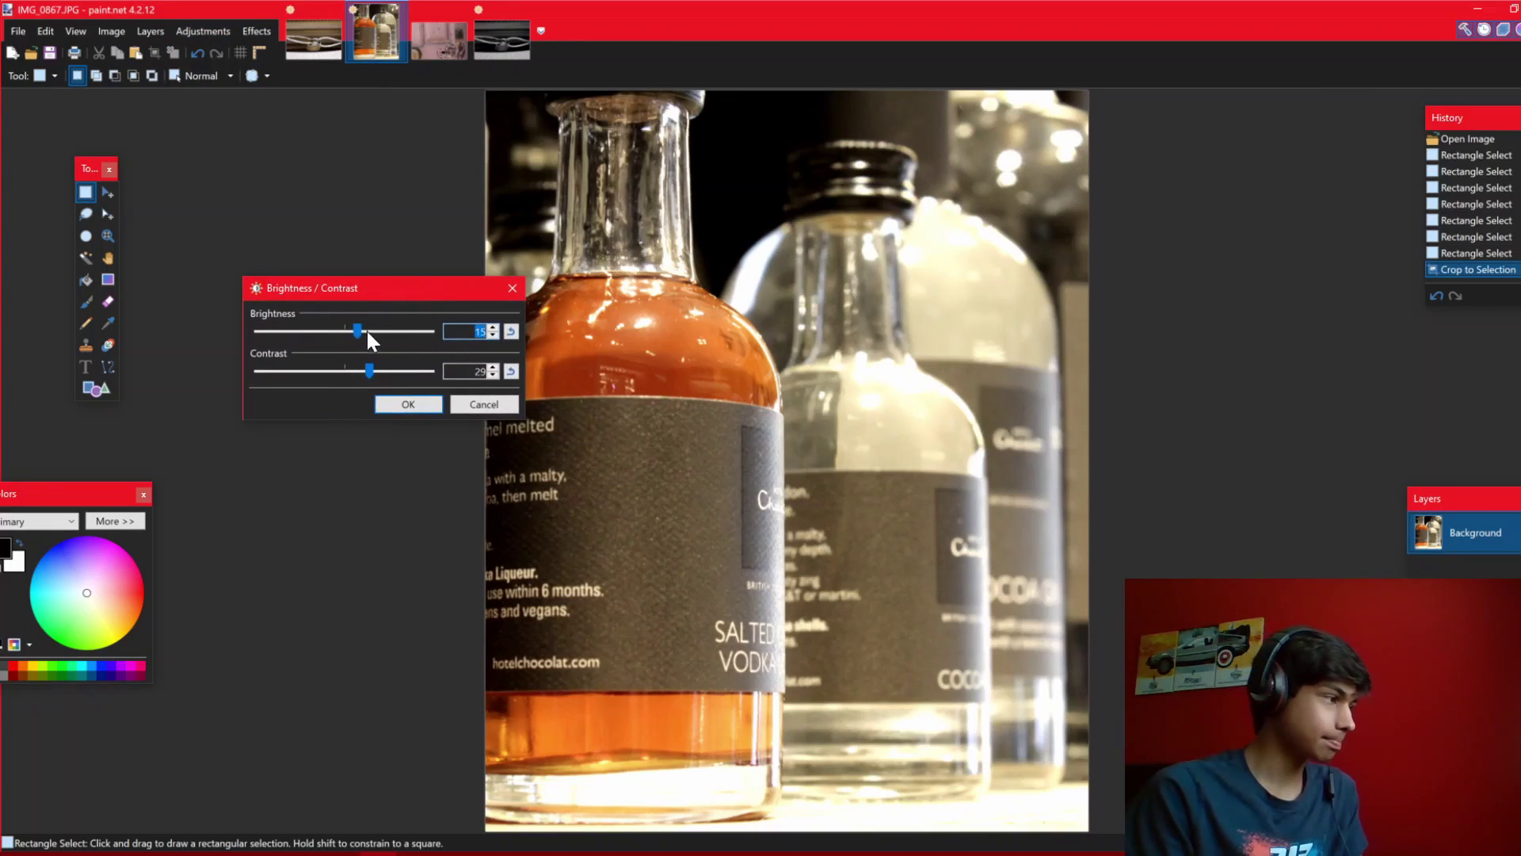
left_click_drag(369, 371, 344, 368)
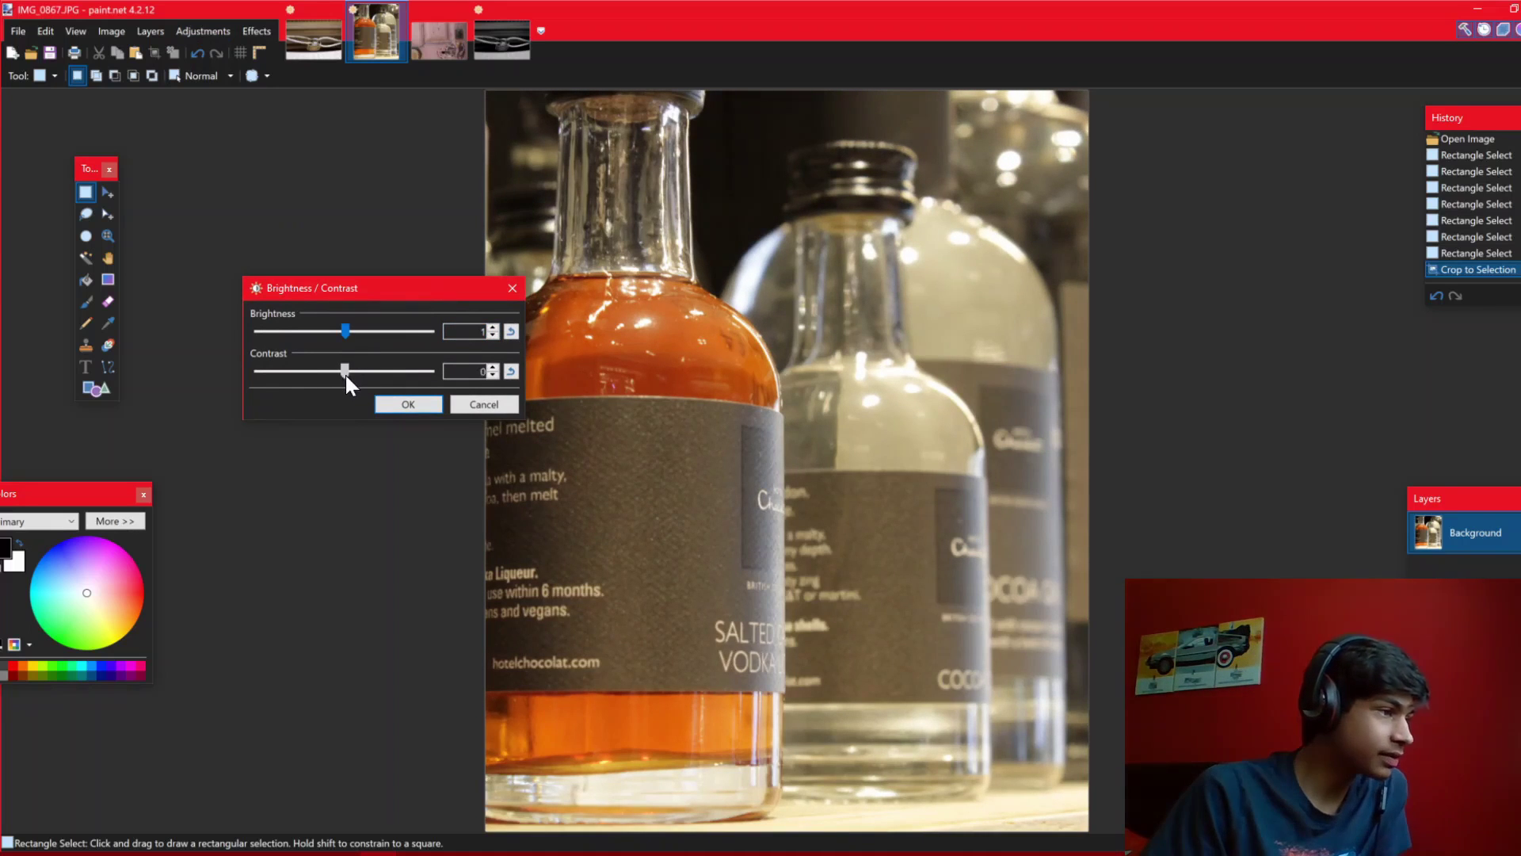
left_click_drag(345, 331, 353, 330)
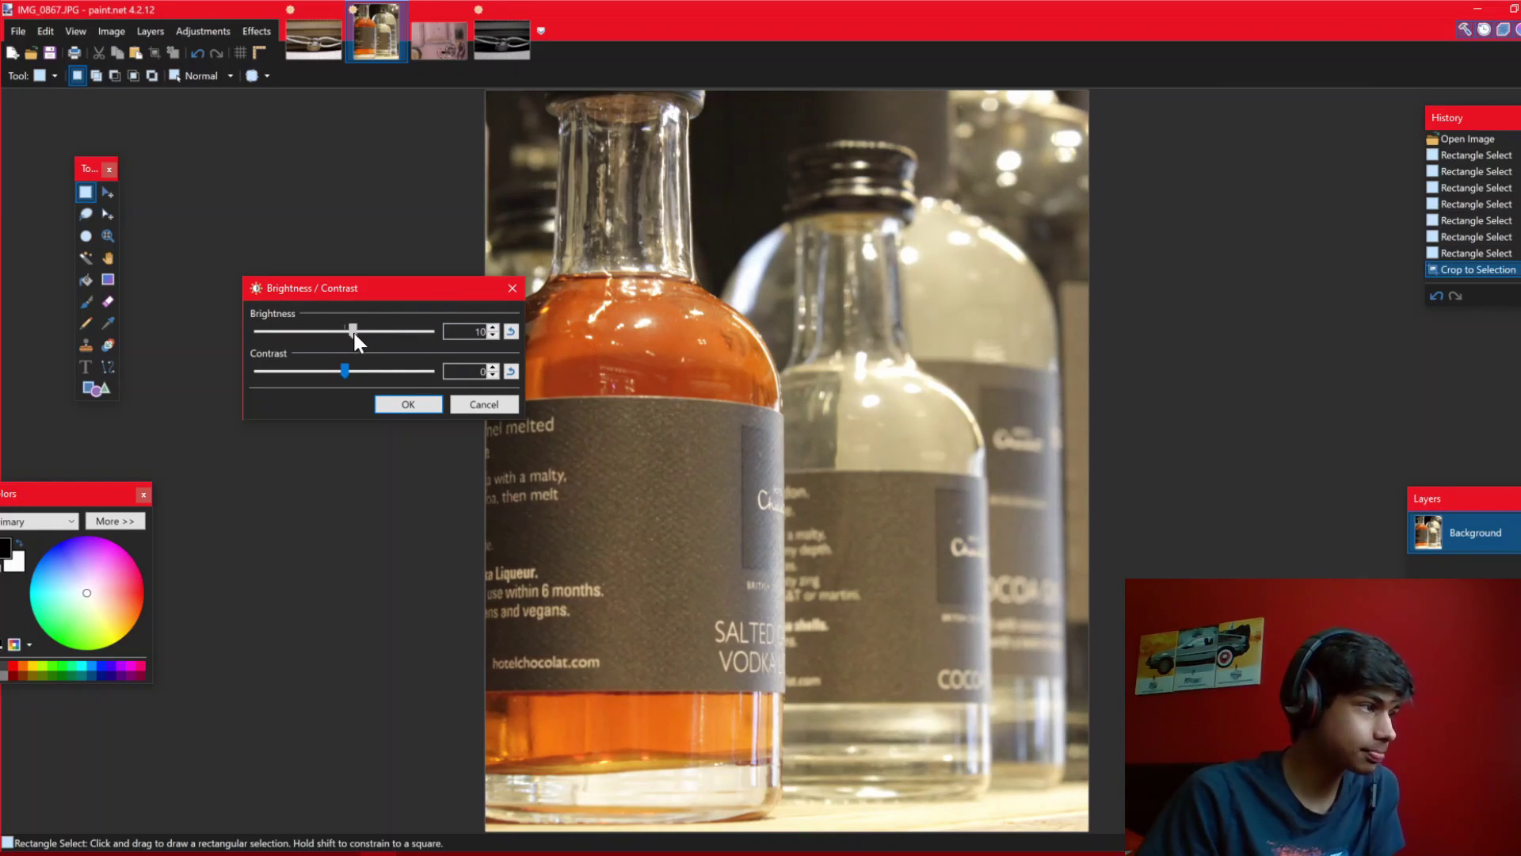
left_click(408, 404)
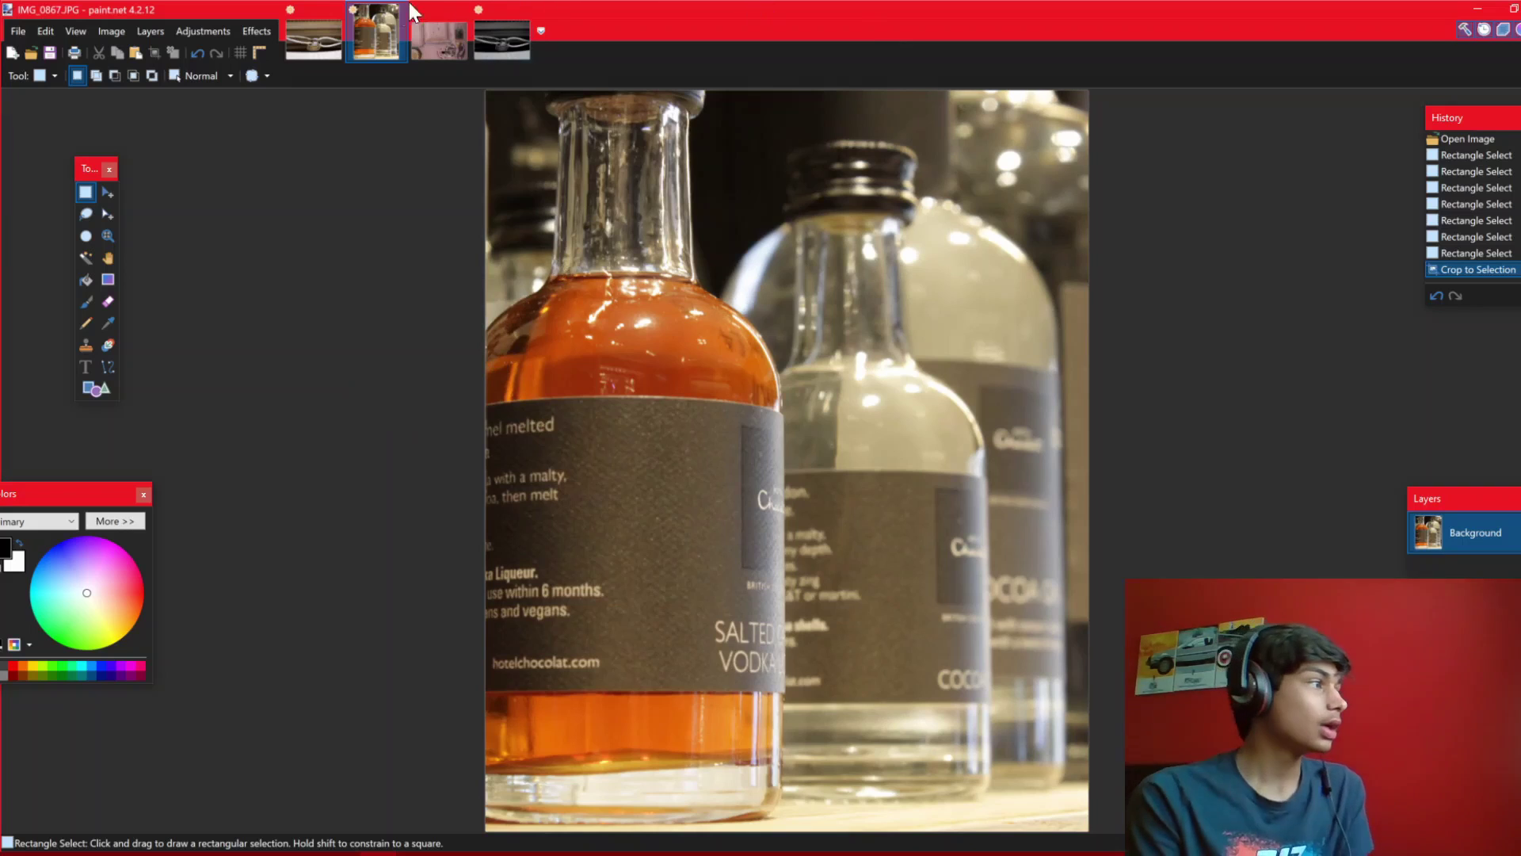
Apply Auto-Level to the bottles photo, then draw and clear a selection of about 1115 × 760 pixels over the clear bottles
left_click(195, 35)
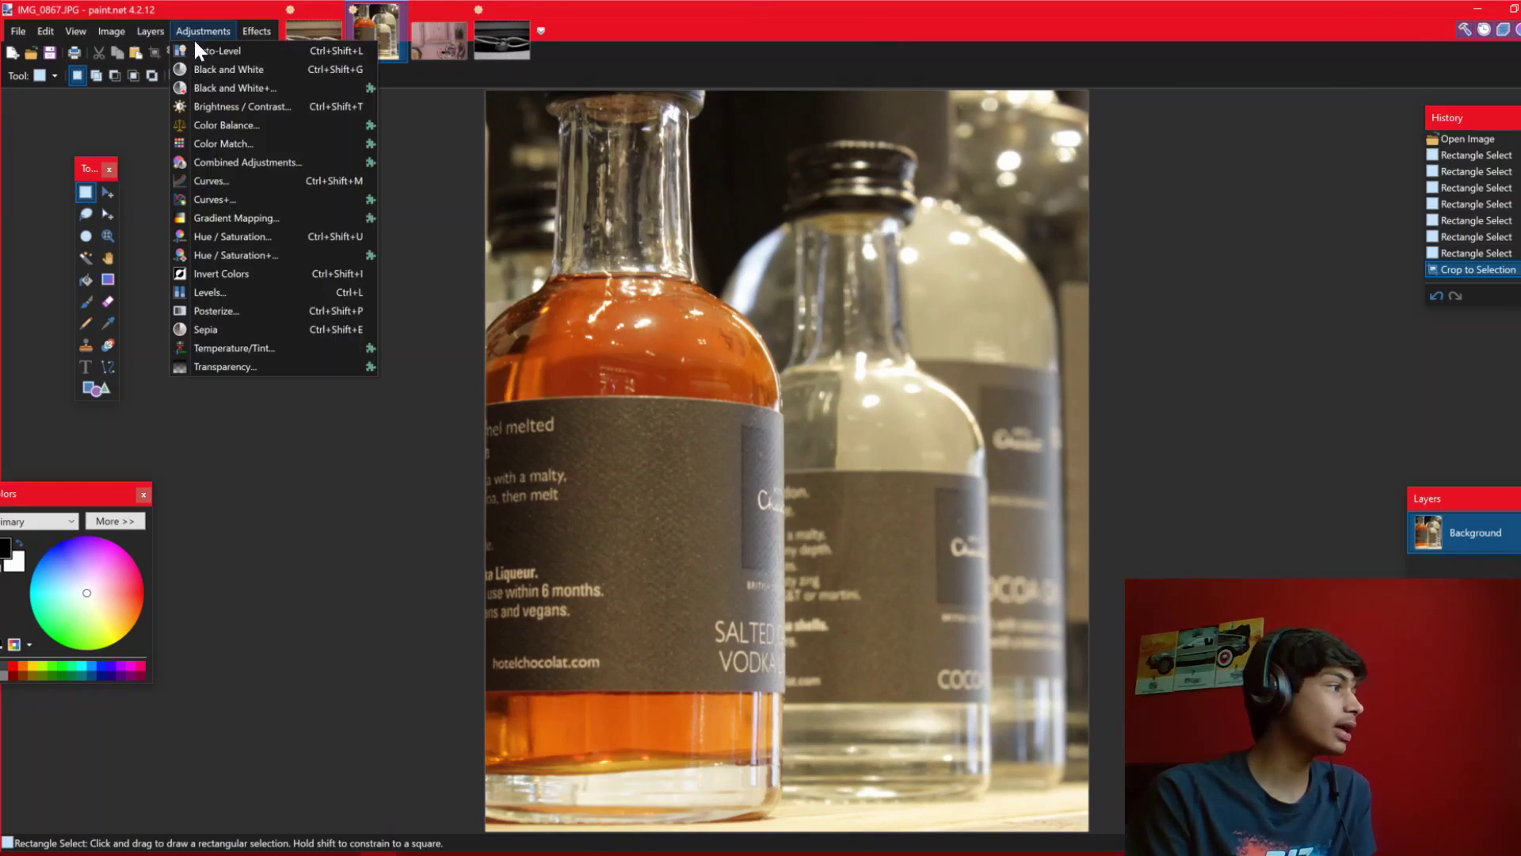
left_click(239, 52)
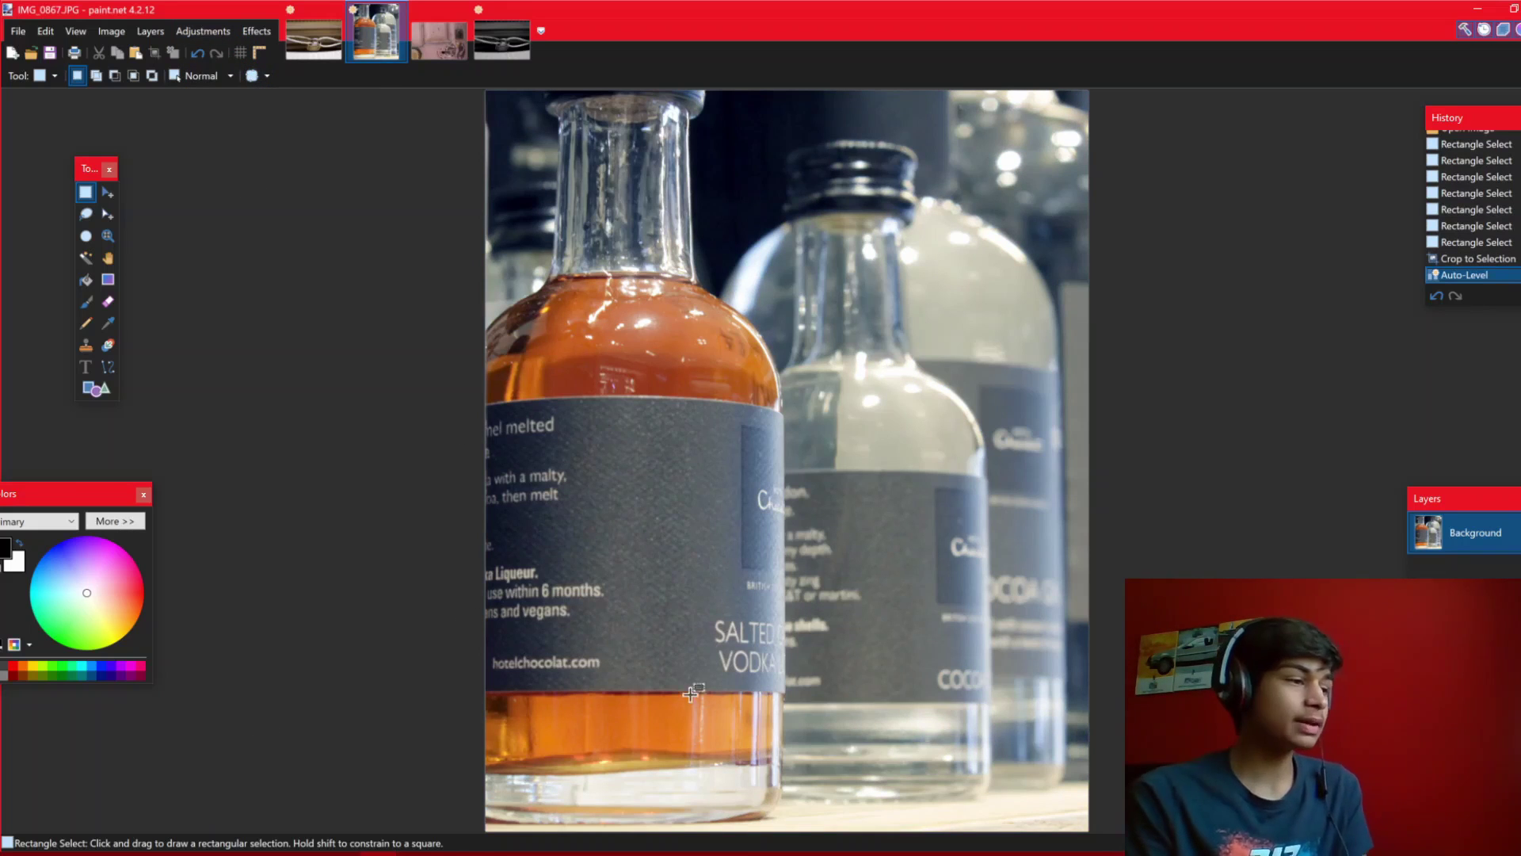
left_click_drag(784, 302, 1023, 465)
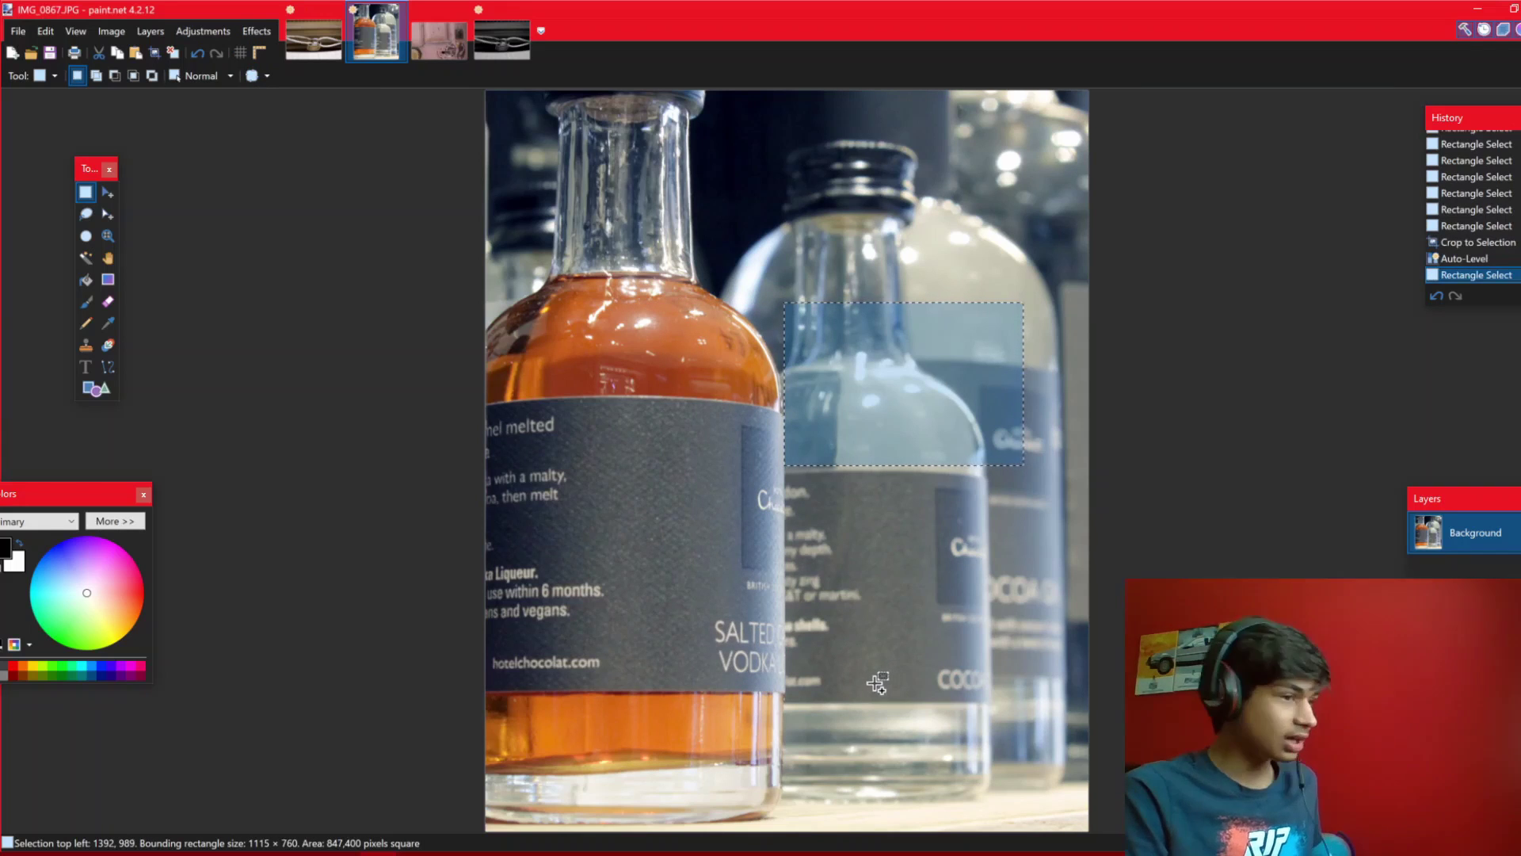
left_click(1029, 723)
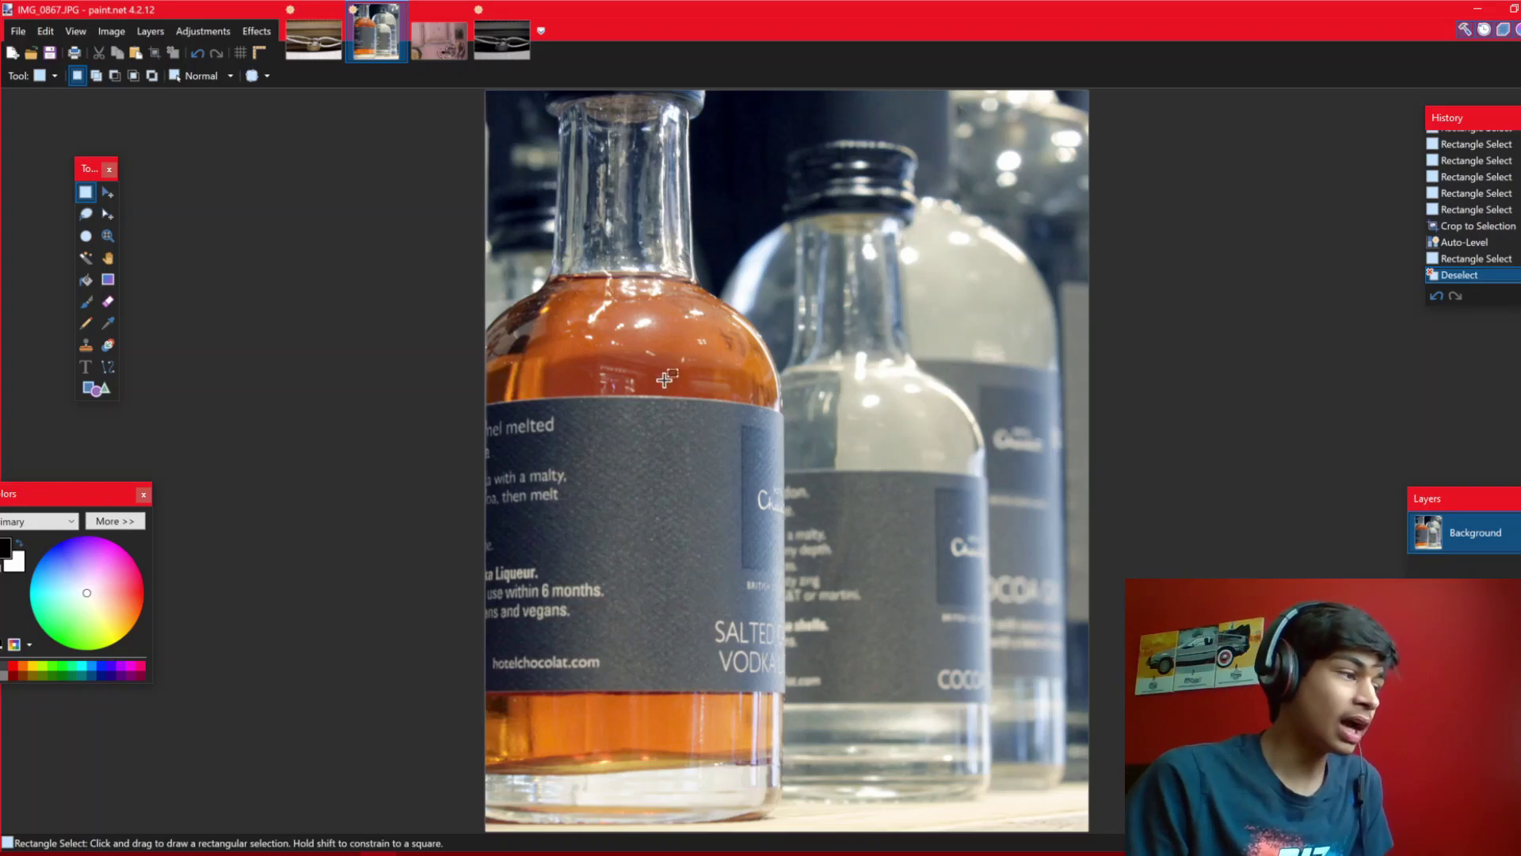
left_click(200, 28)
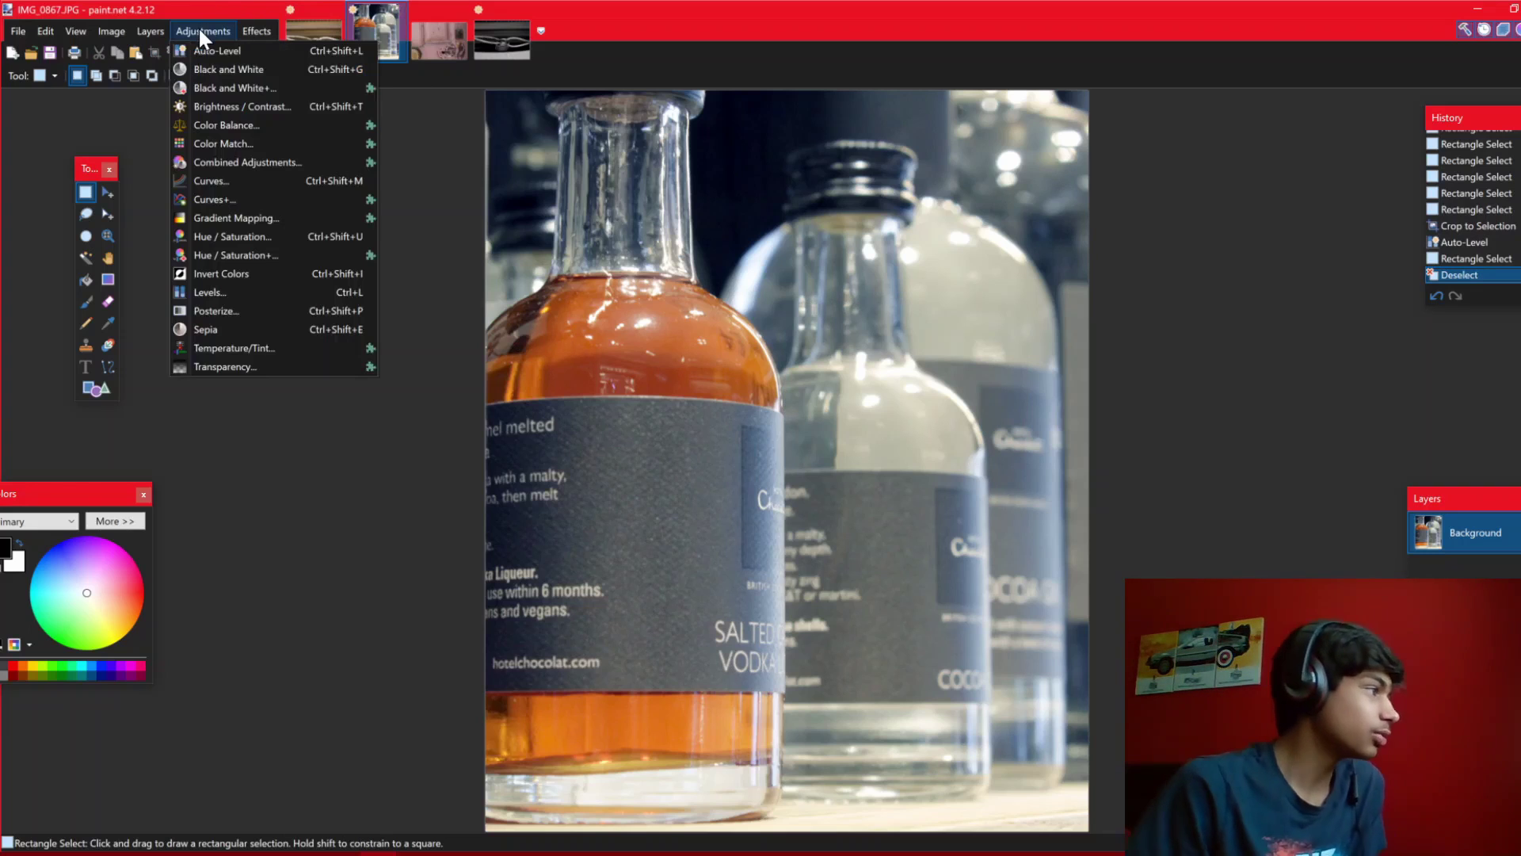
left_click(404, 364)
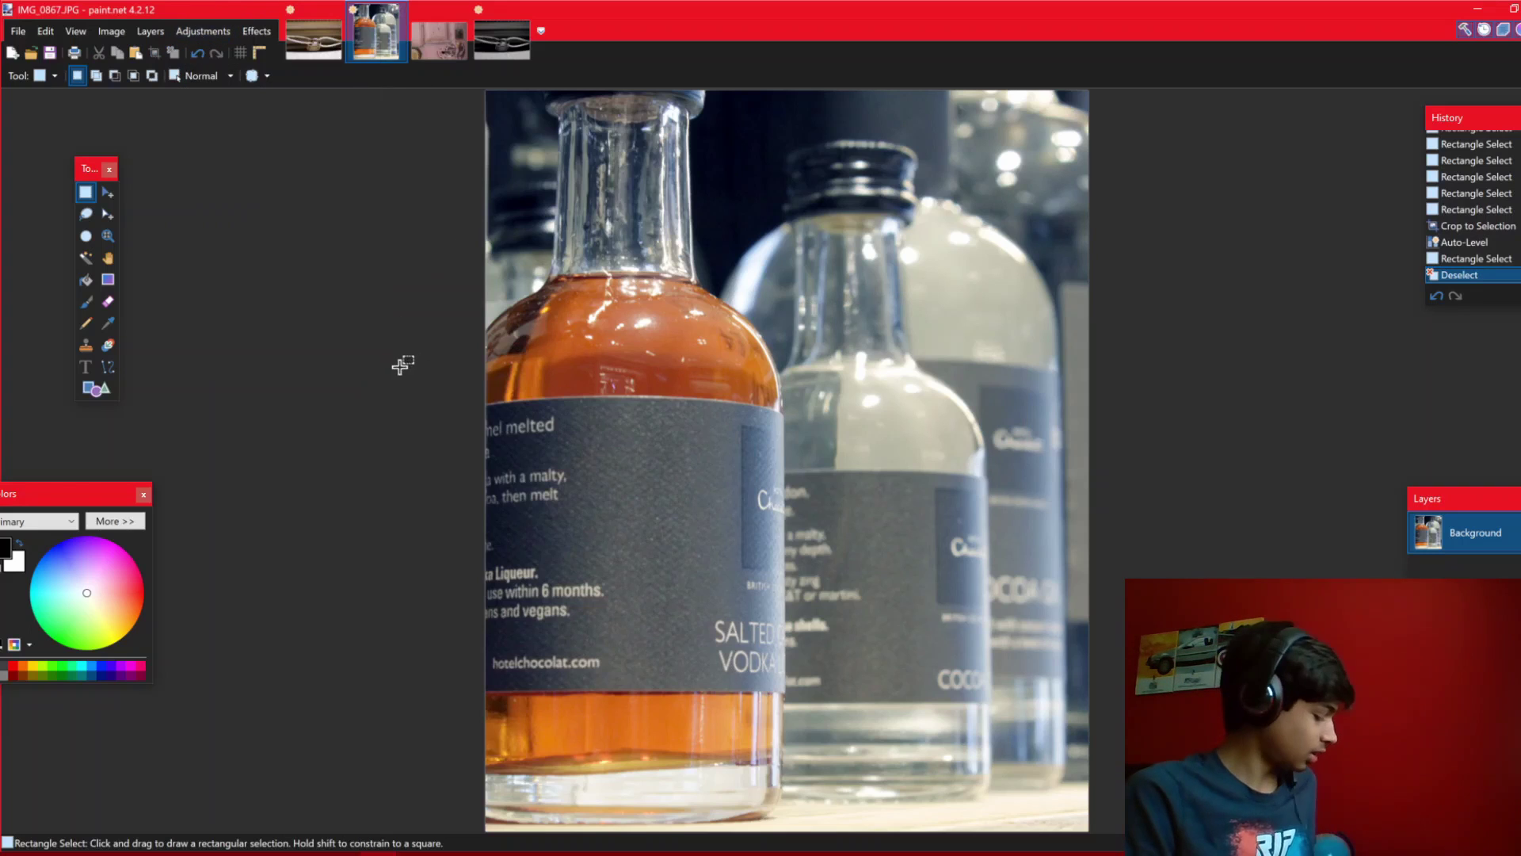
Undo the trial selection over the clear bottles and the Auto-Level adjustment
key("ctrl+z")
key("ctrl+z")
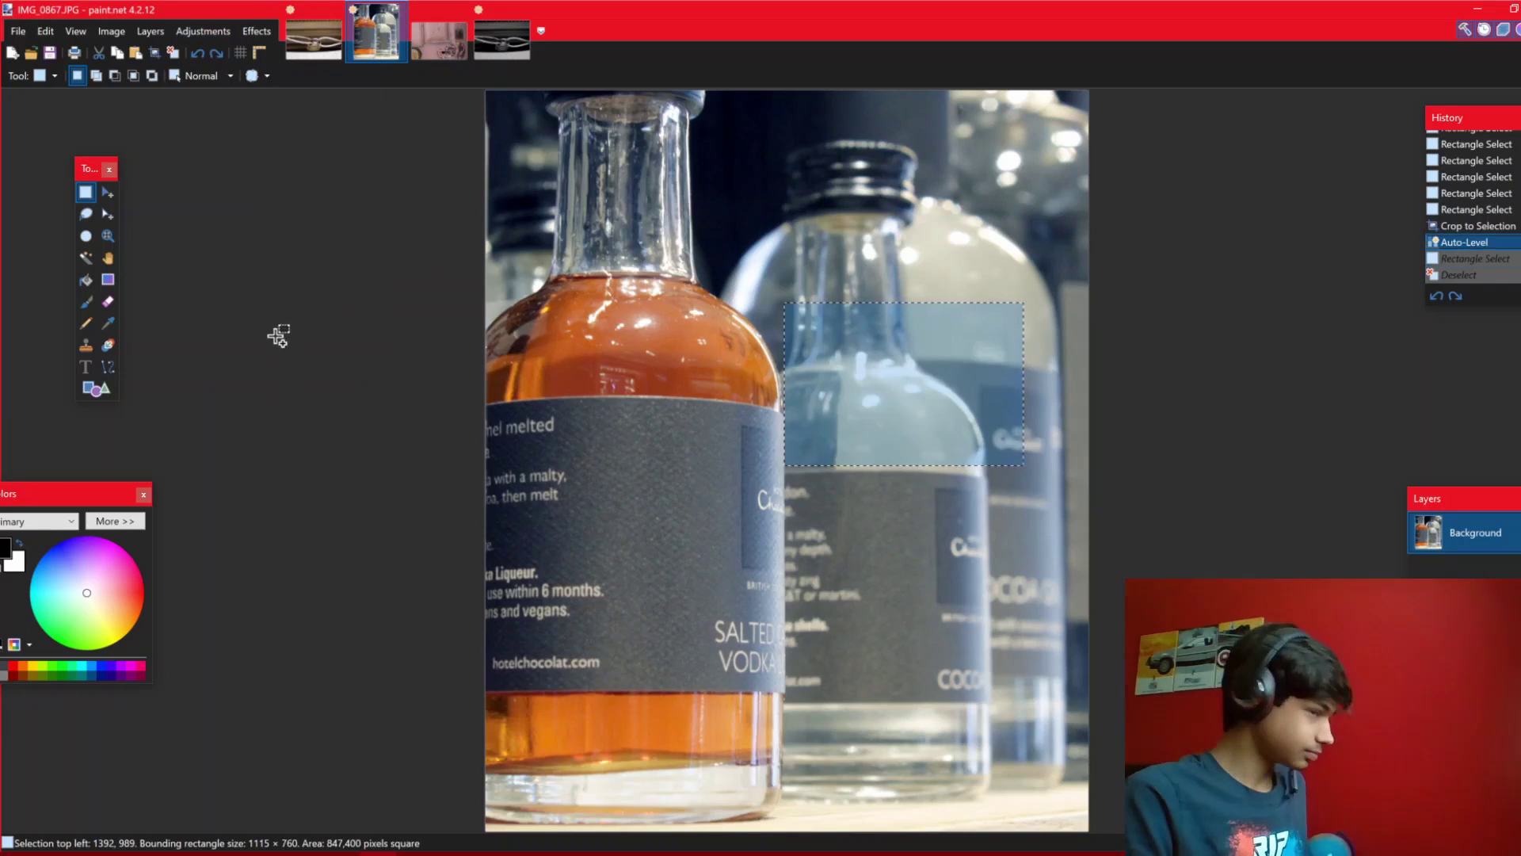
key("ctrl+z")
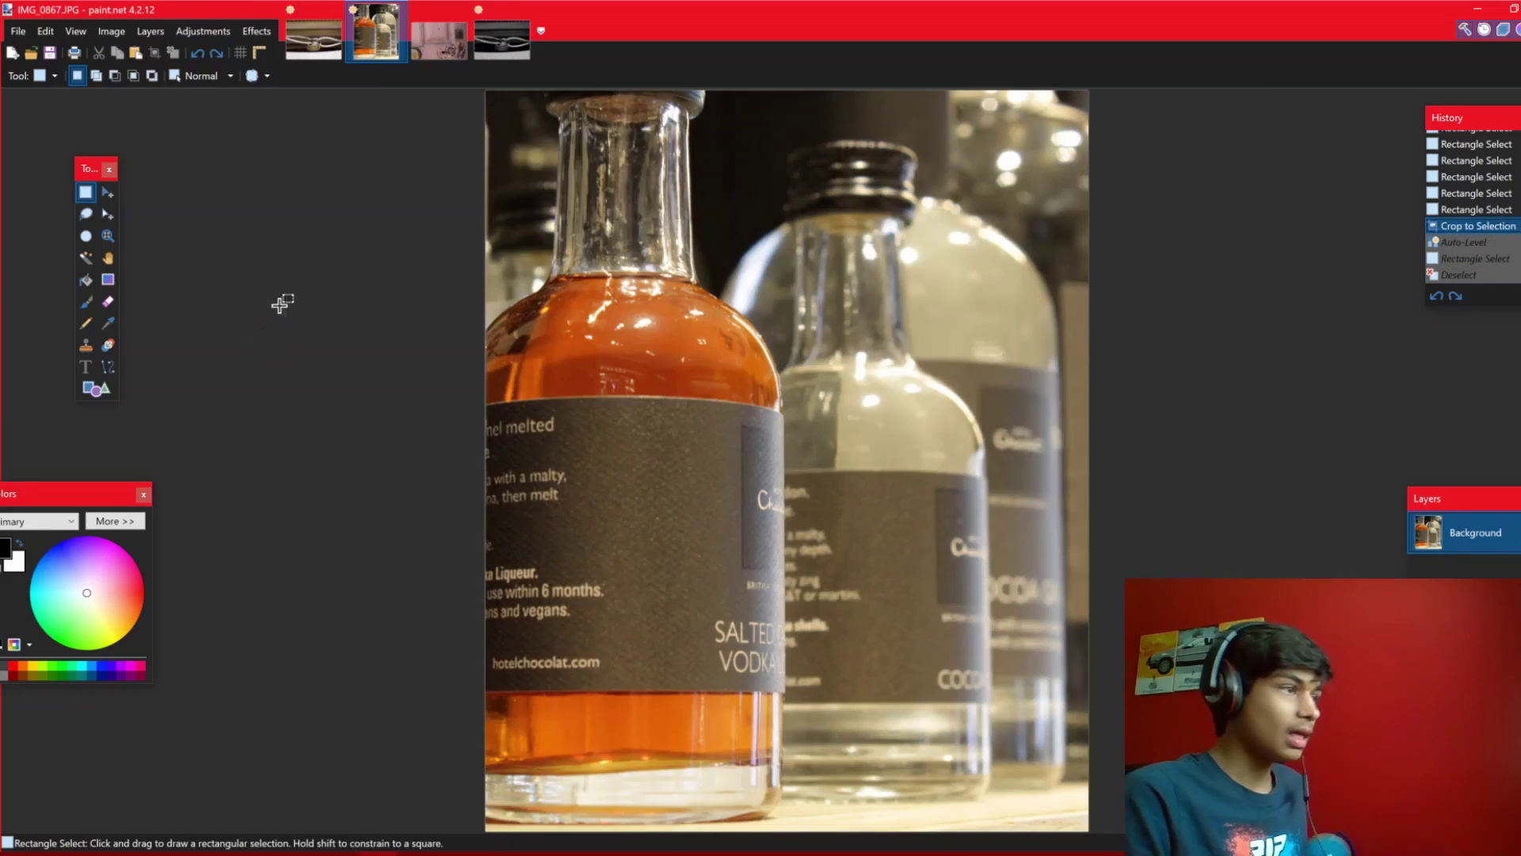
Apply a Brightness / Contrast adjustment to the cropped bottles photo with brightness 17 and contrast 31
left_click(199, 30)
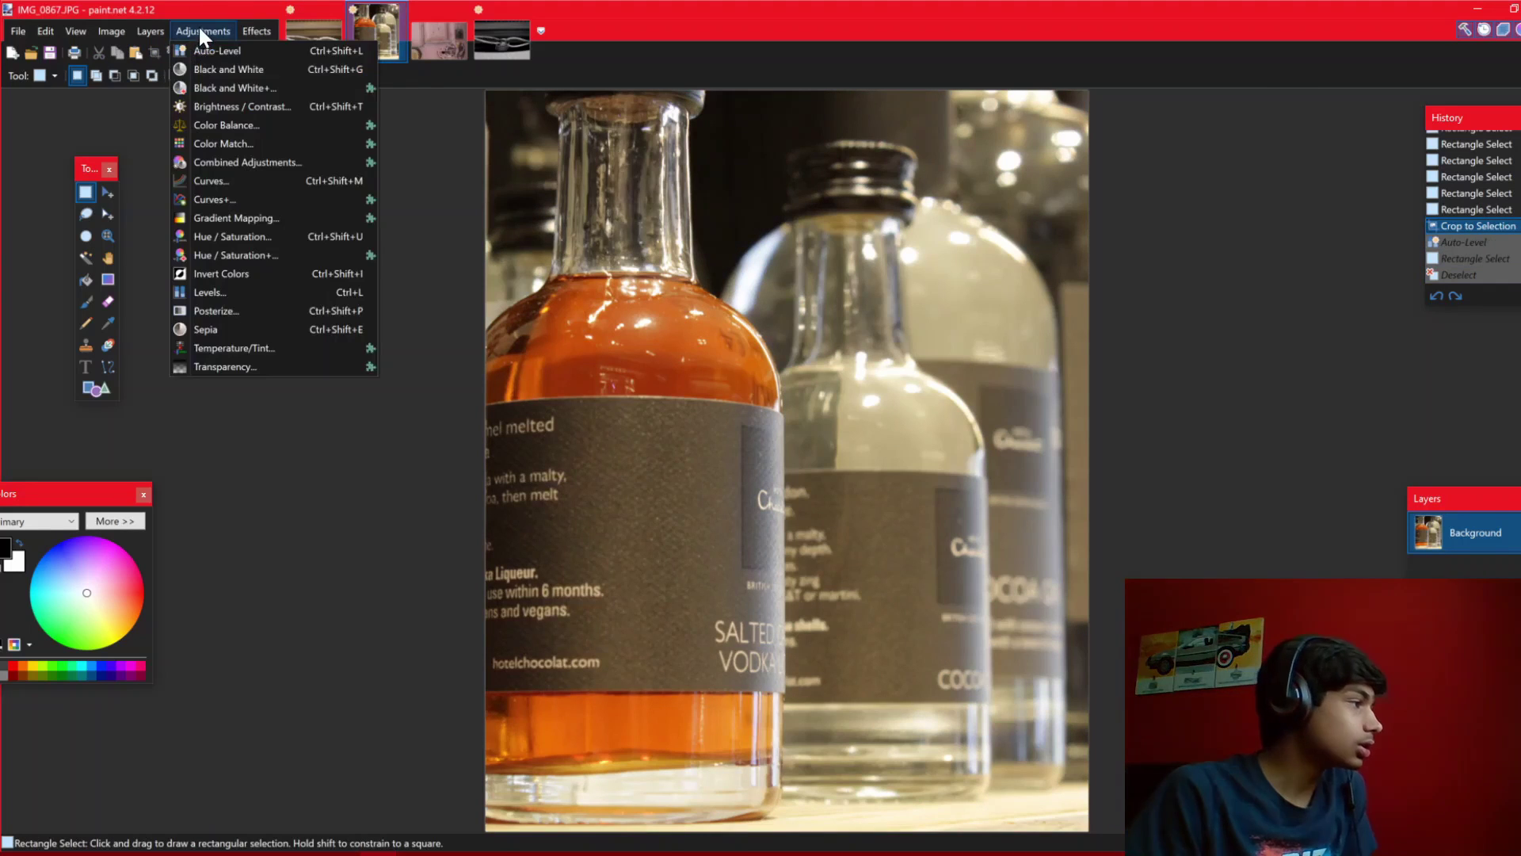
left_click(223, 103)
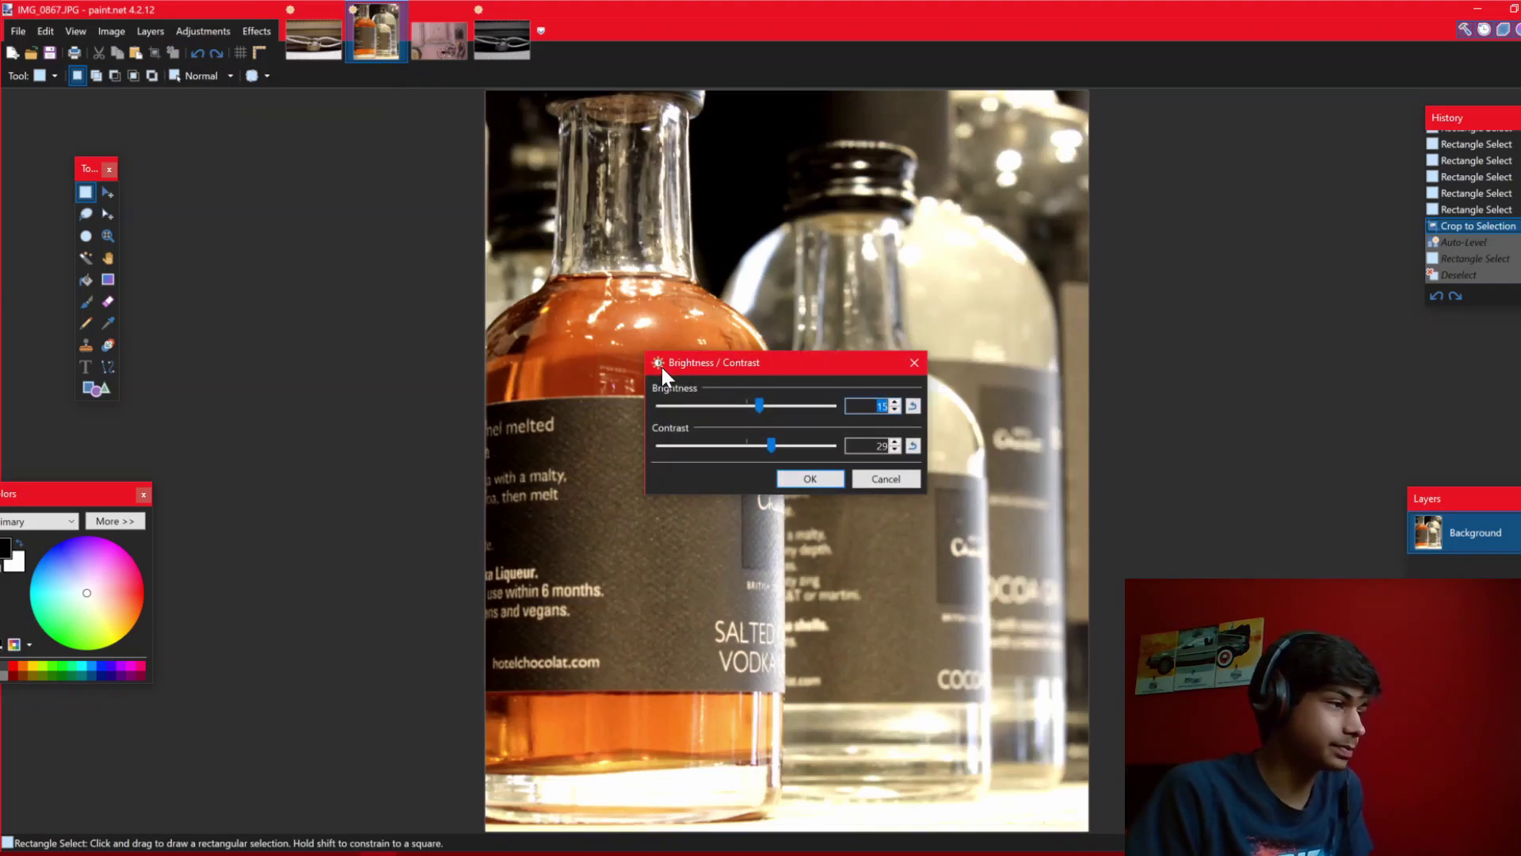
left_click_drag(754, 356, 231, 436)
left_click(225, 431)
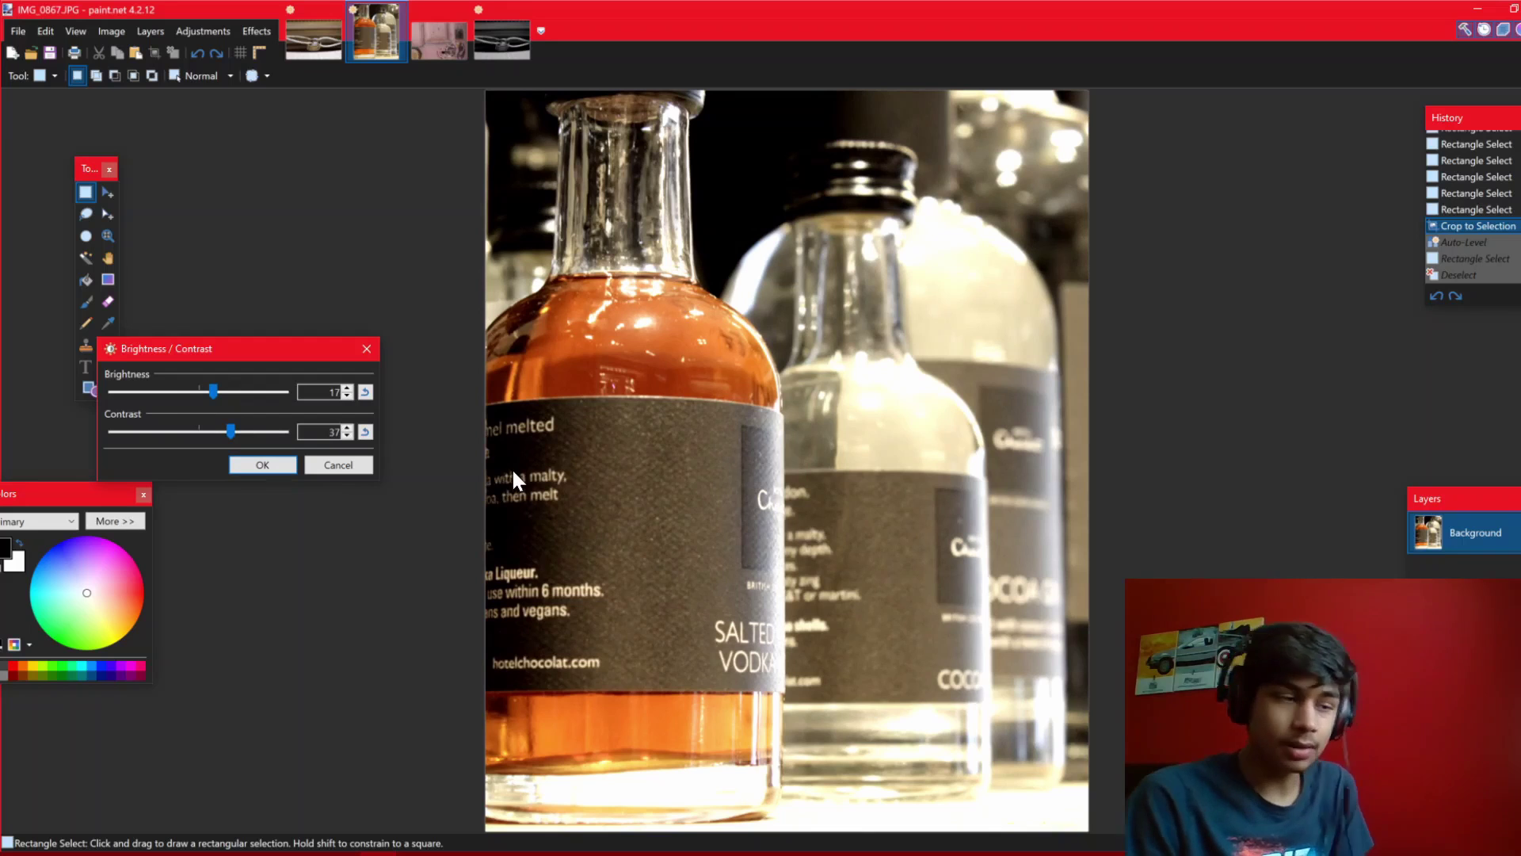
mouse_move(229, 436)
left_mouse_down()
mouse_move(205, 444)
mouse_move(228, 449)
left_mouse_up()
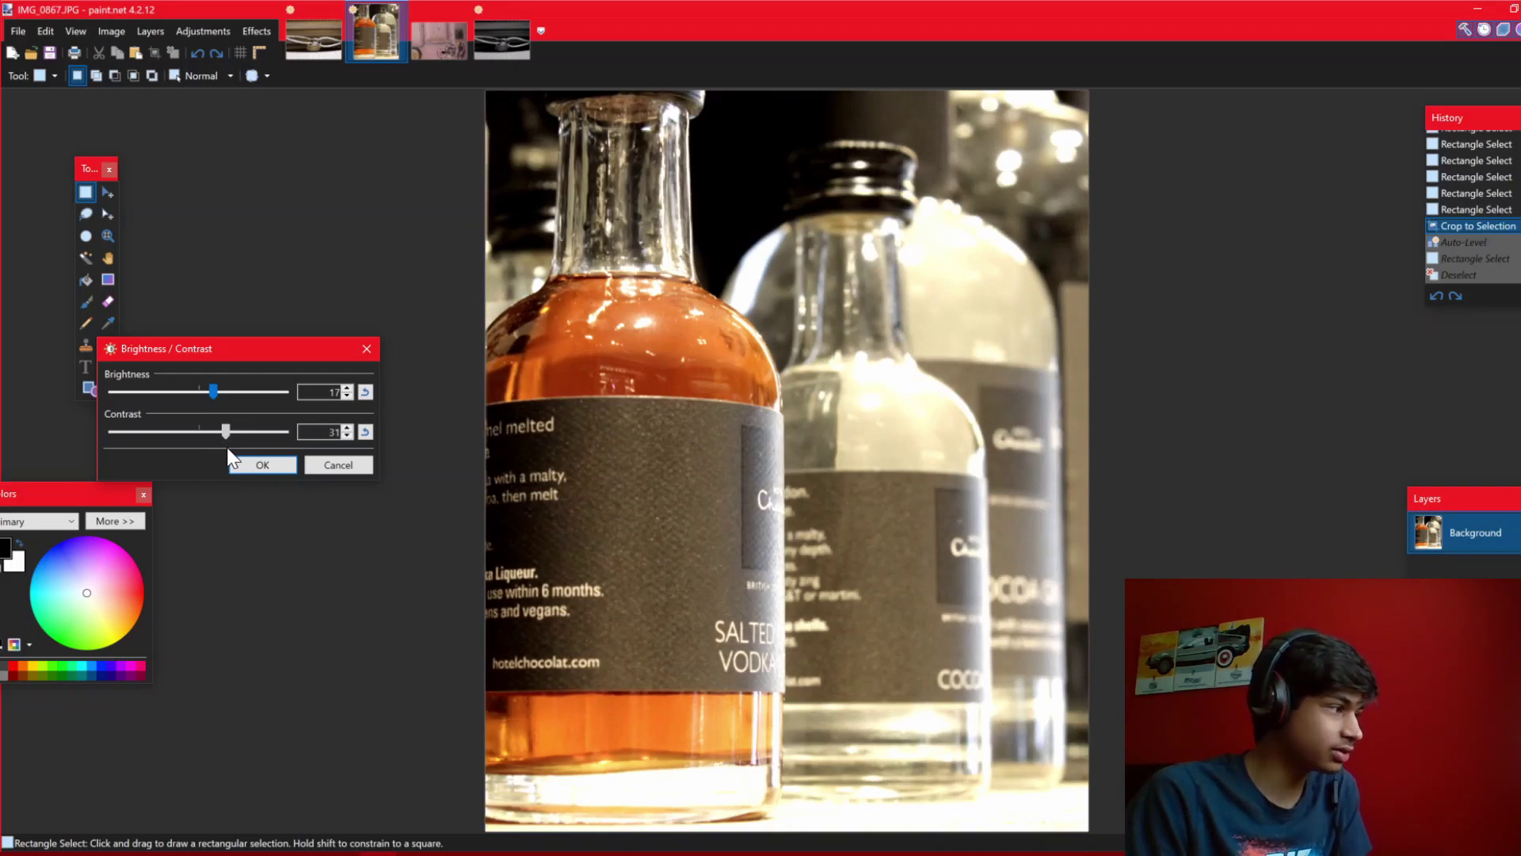
left_click(263, 464)
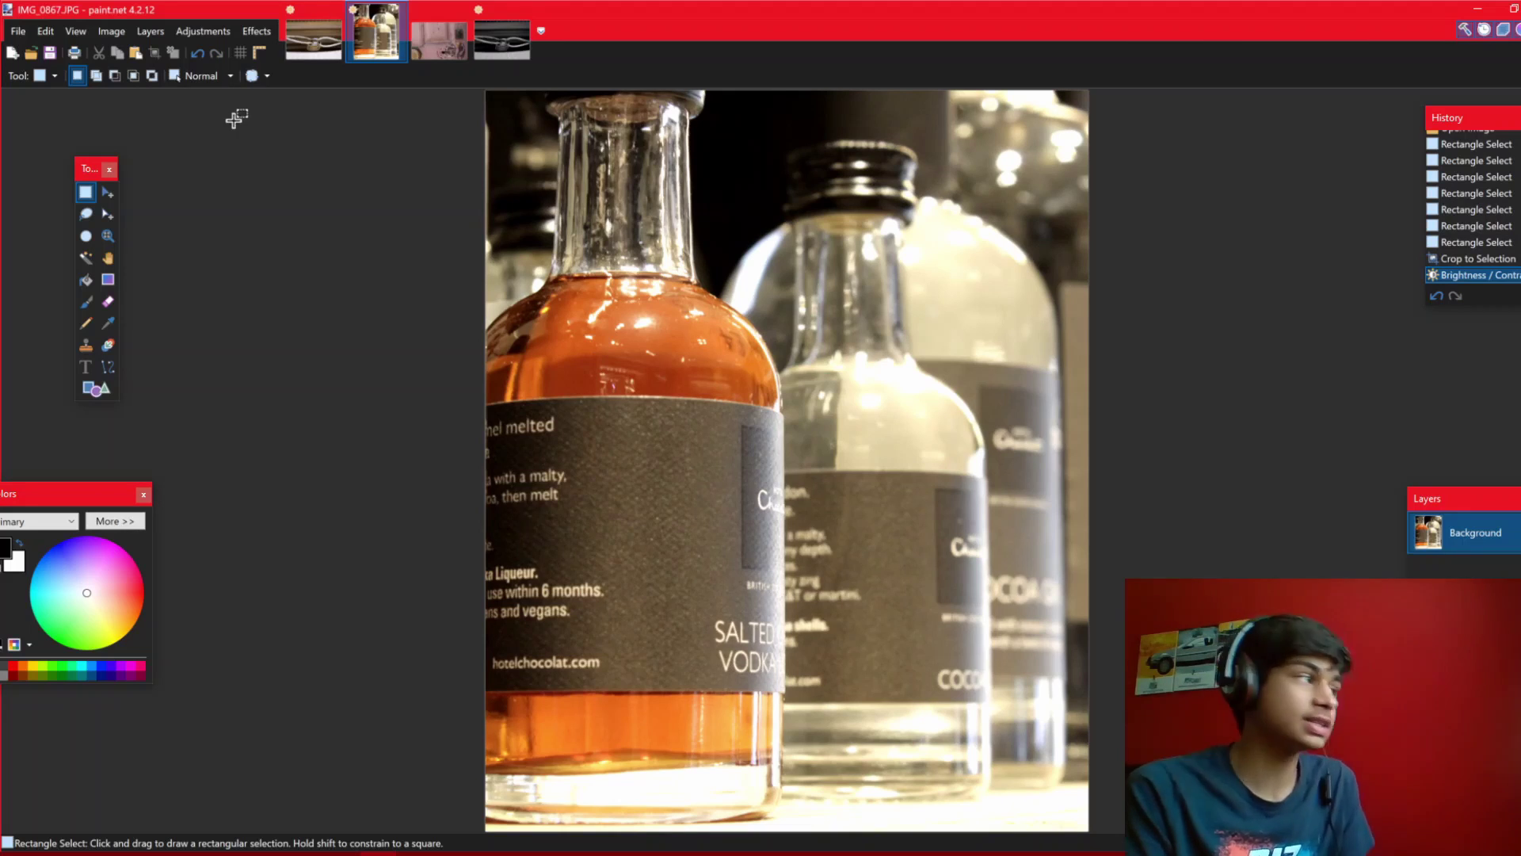
Apply a Hue / Saturation adjustment to the bottles photo with hue 8, saturation 111 and lightness -6
left_click(210, 32)
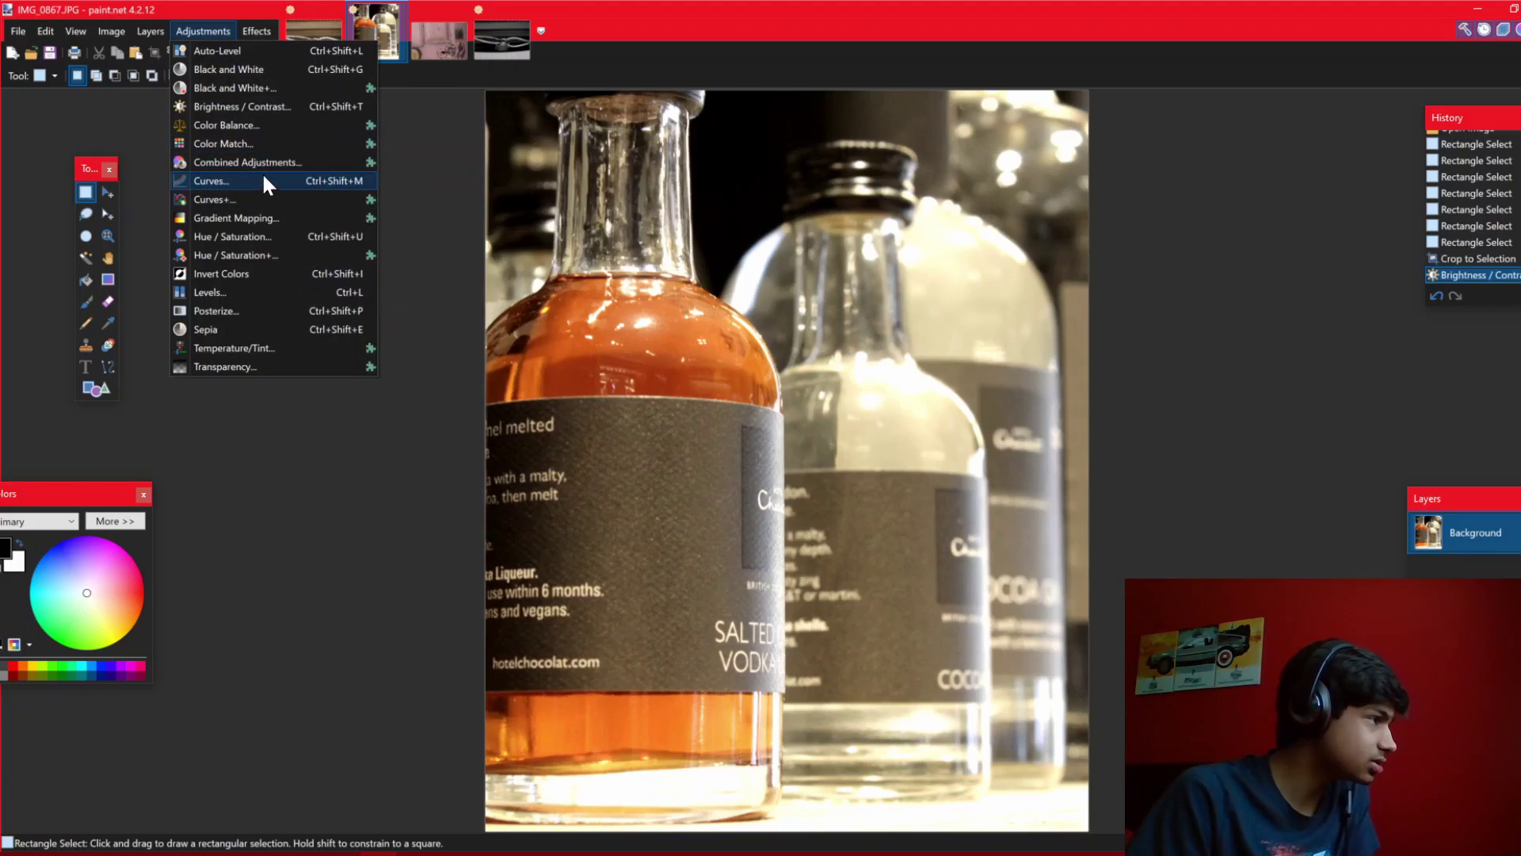
left_click(274, 255)
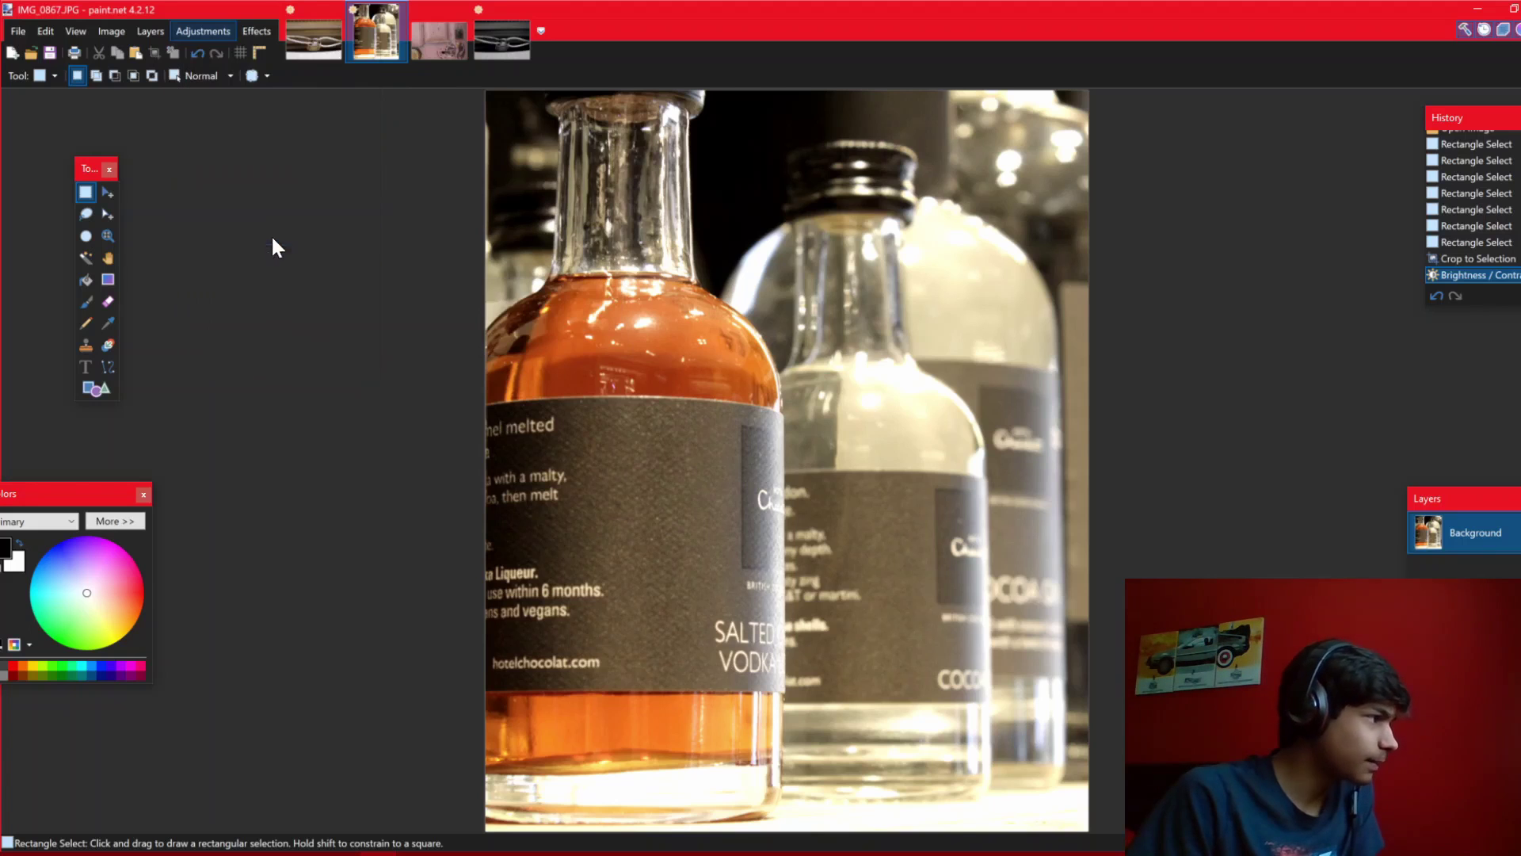
left_click_drag(590, 353, 177, 270)
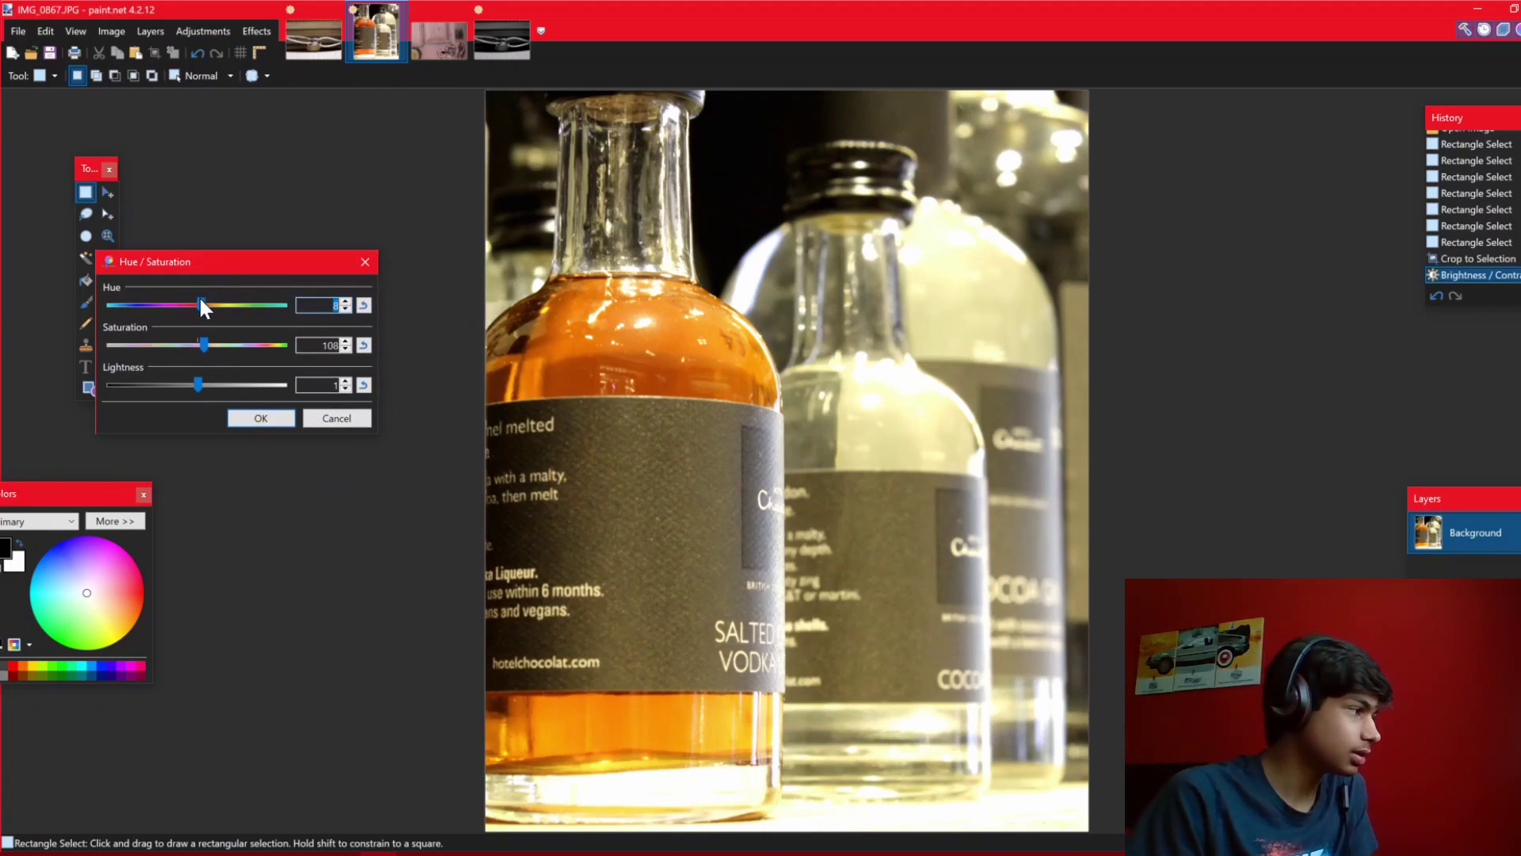
left_click_drag(200, 346, 198, 312)
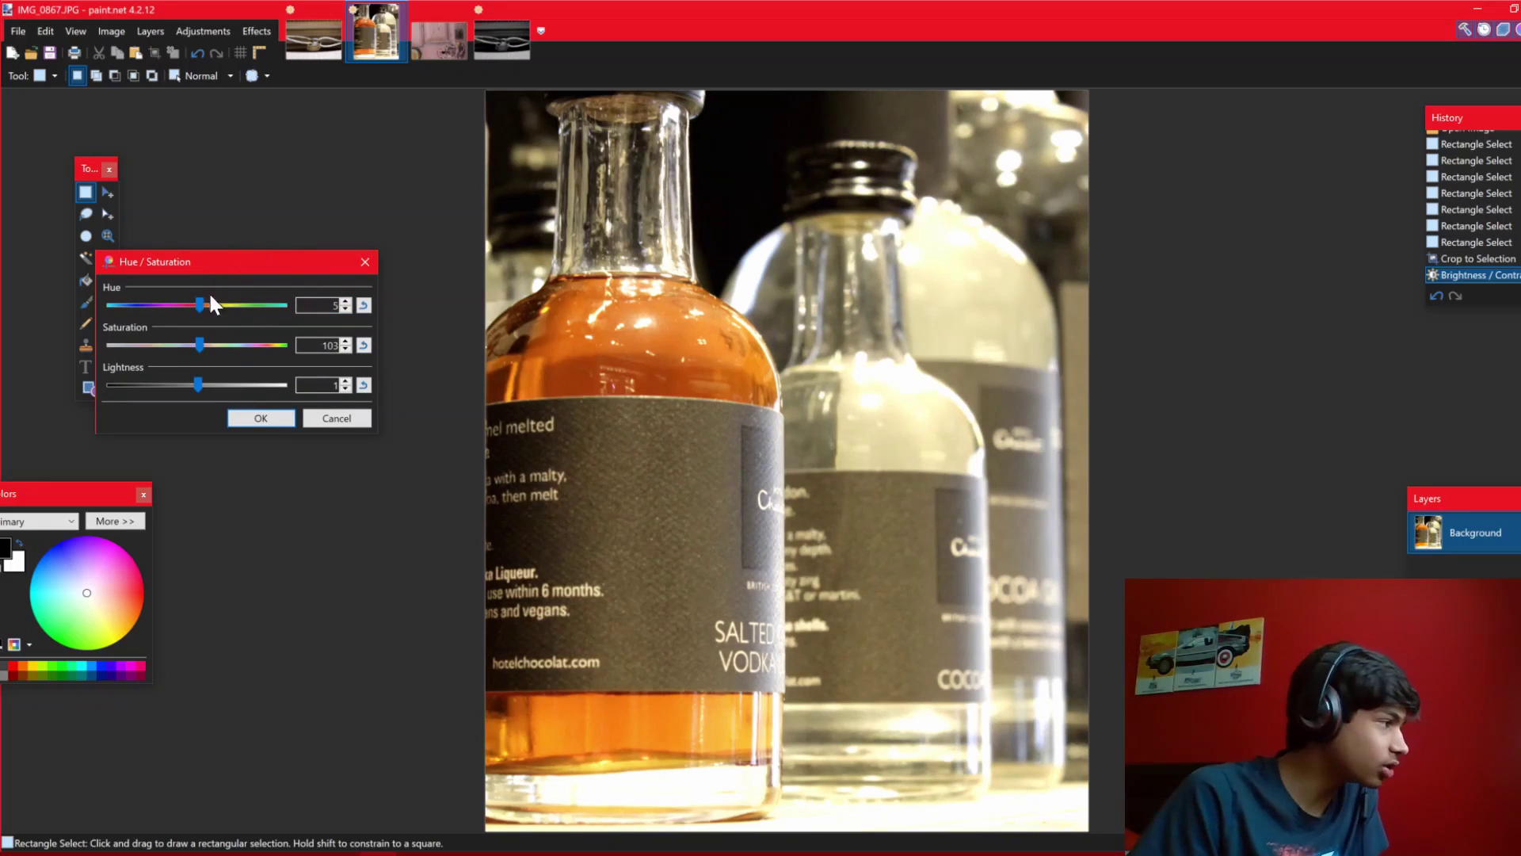
left_click_drag(203, 306, 204, 345)
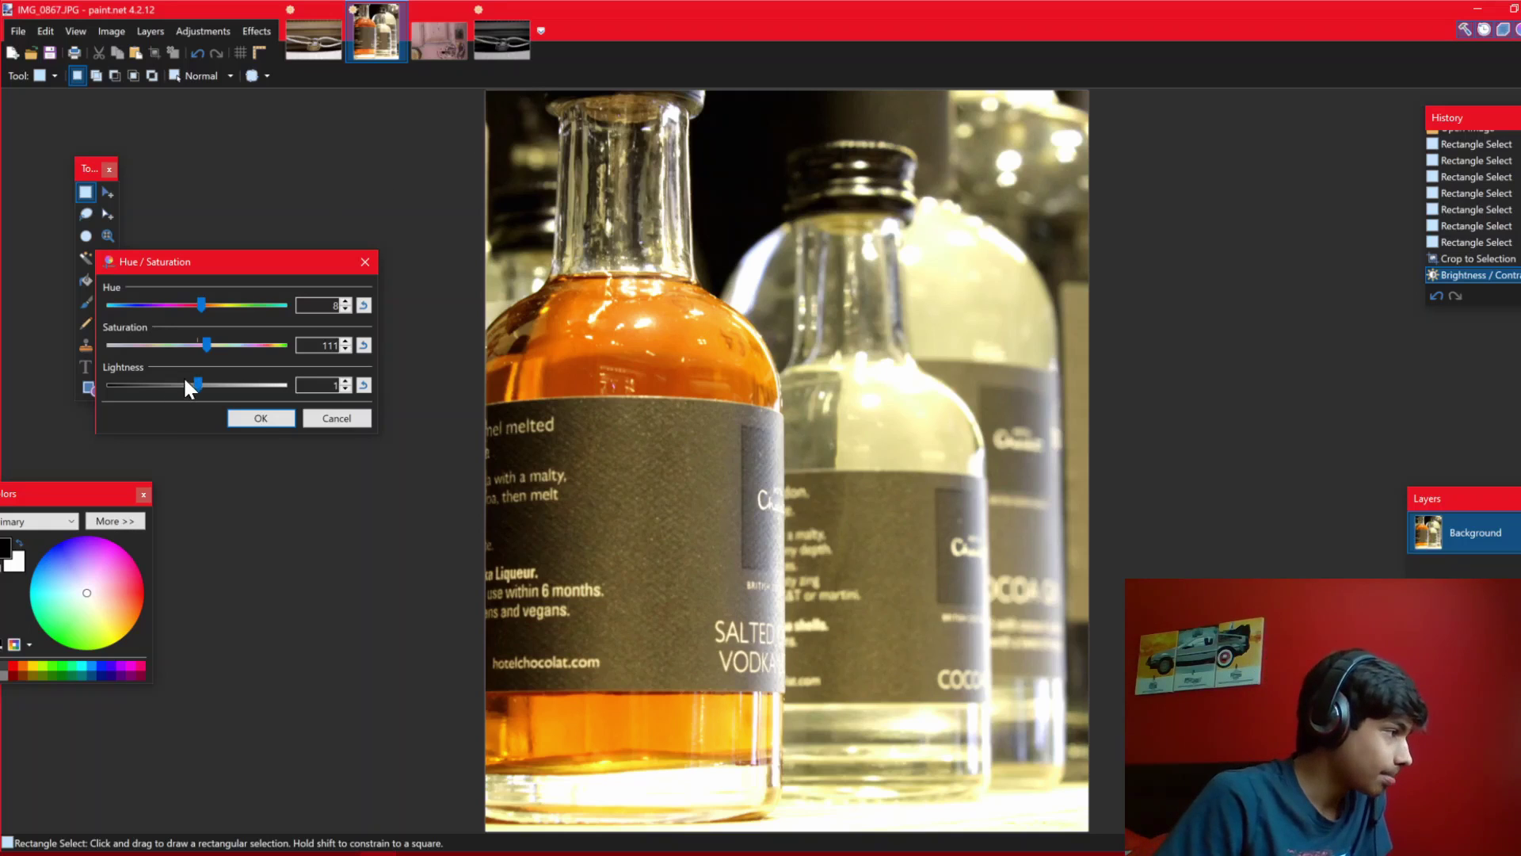
left_click_drag(202, 386, 195, 386)
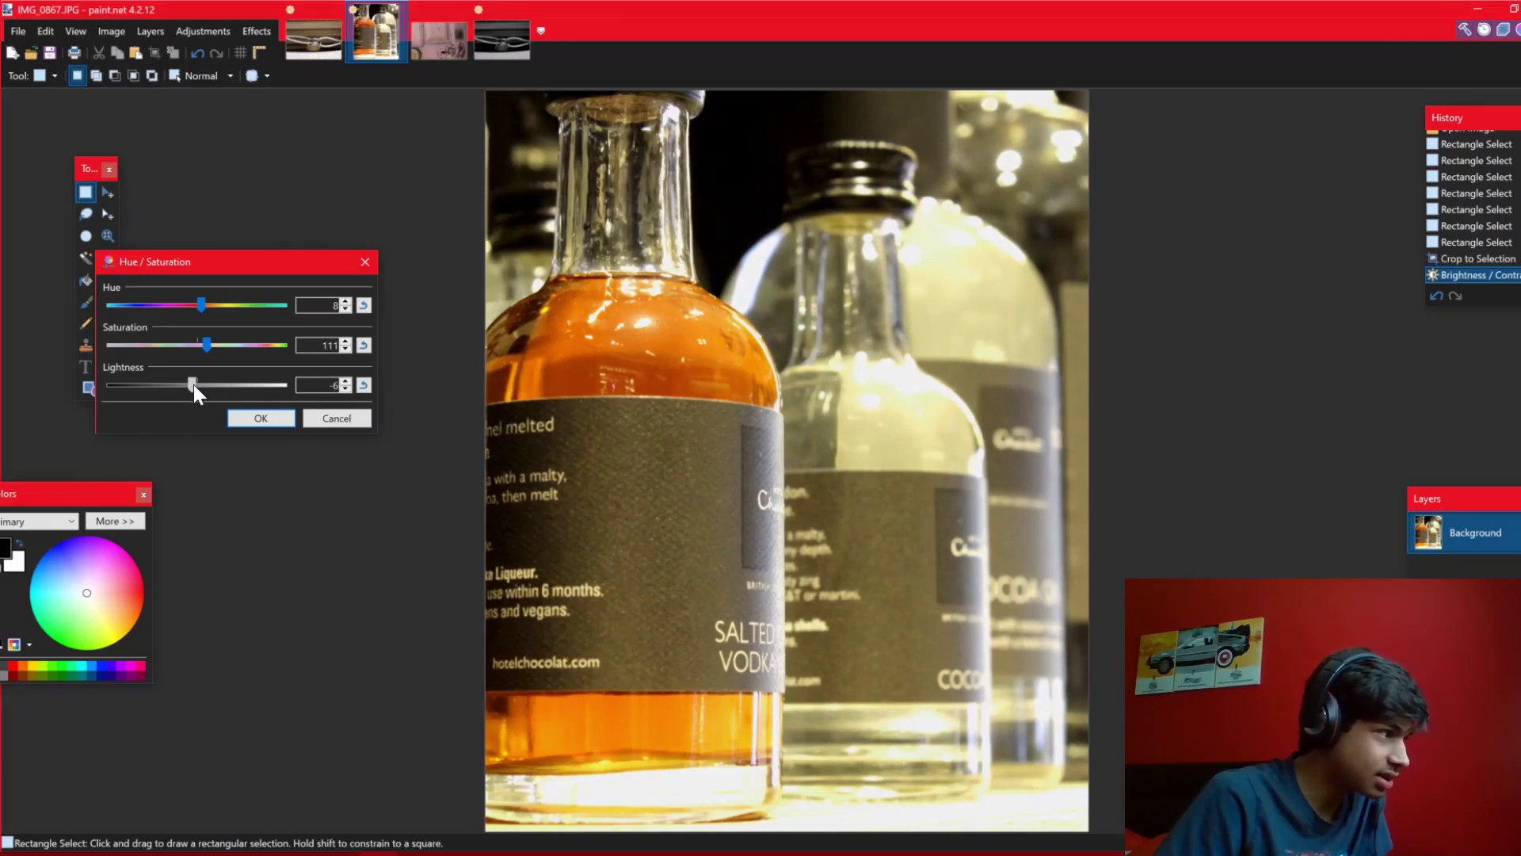
left_click(270, 417)
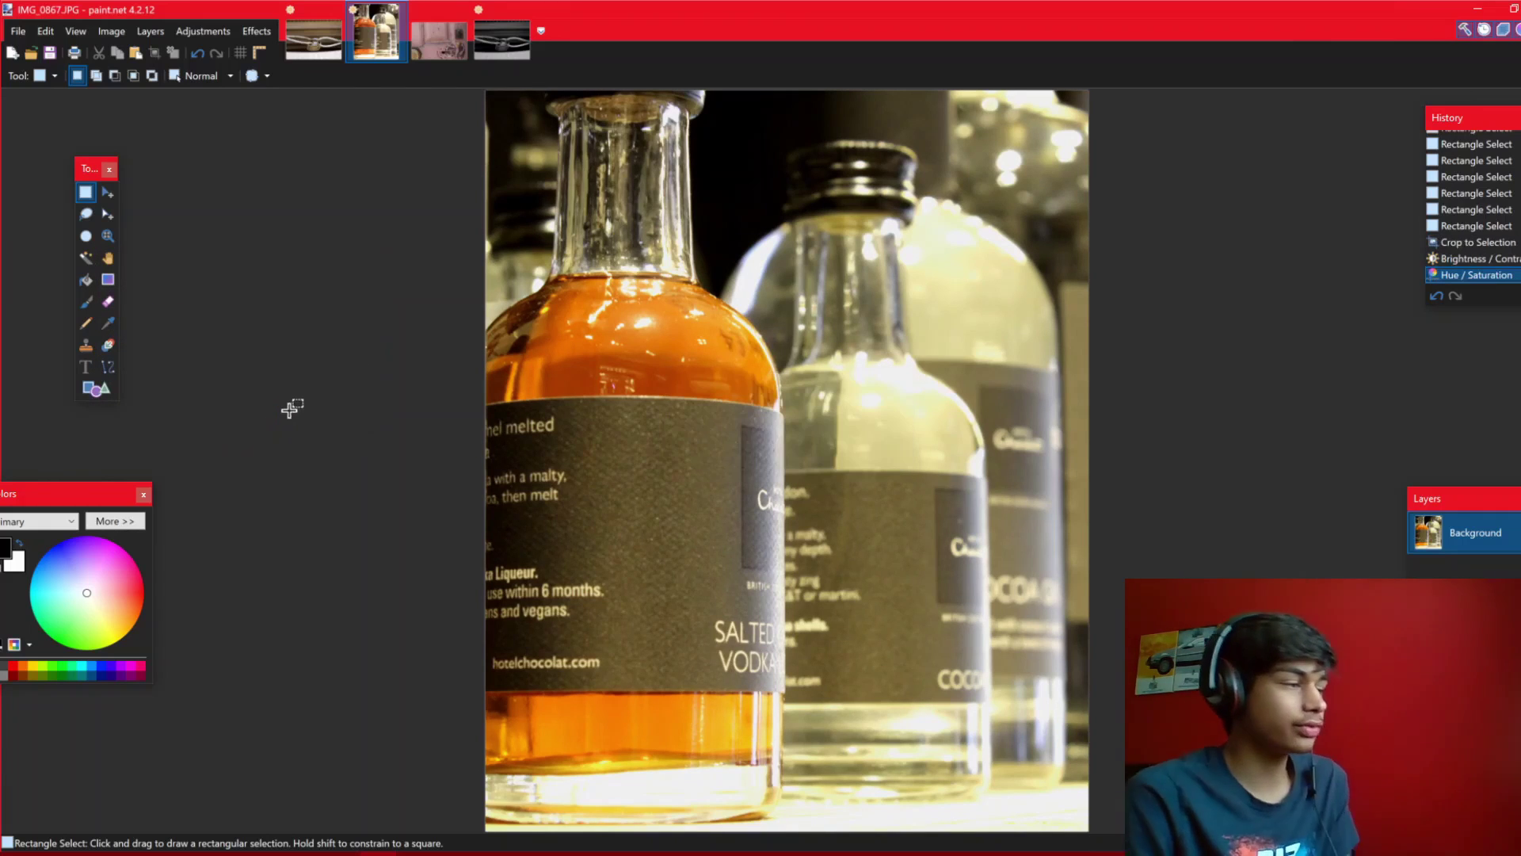
Cool the bottles photo with Temperature/Tint at temperature -13 and tint -18, comparing against the original preview before applying
left_click(219, 30)
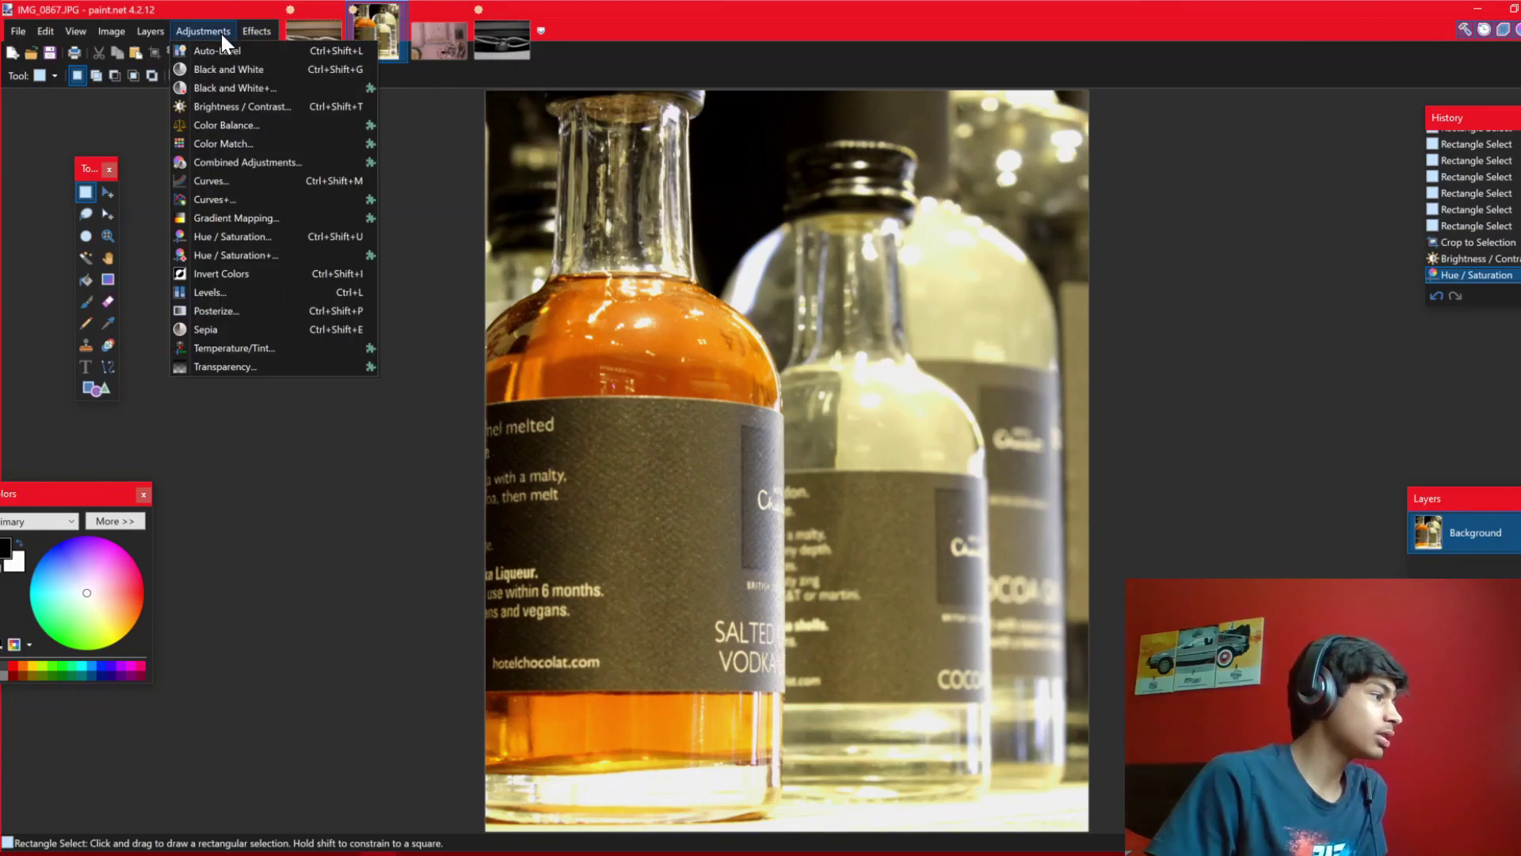
left_click(270, 349)
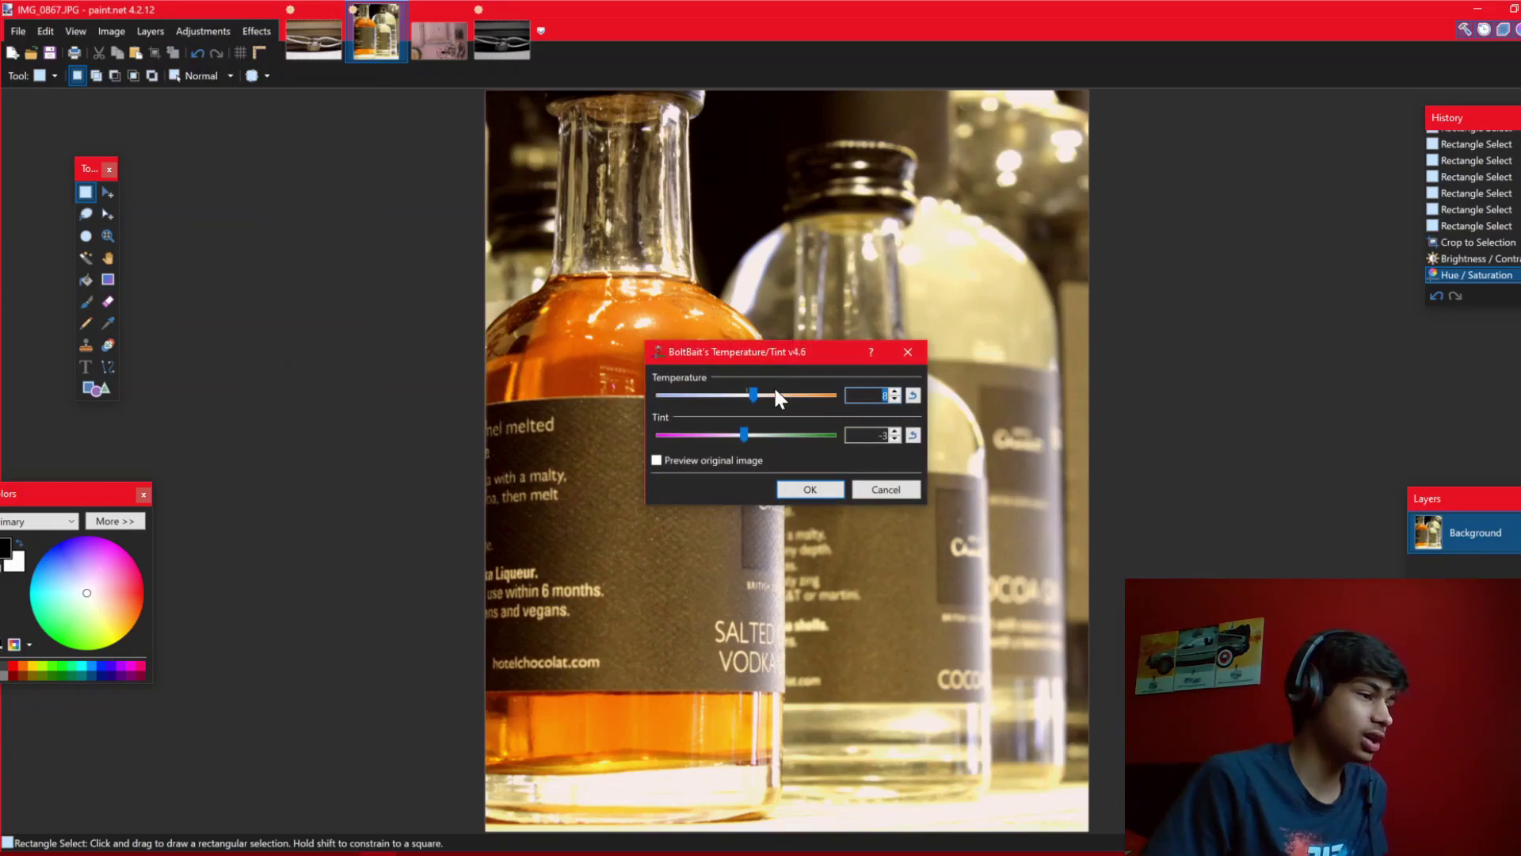
left_click_drag(747, 360, 289, 385)
left_click(291, 343)
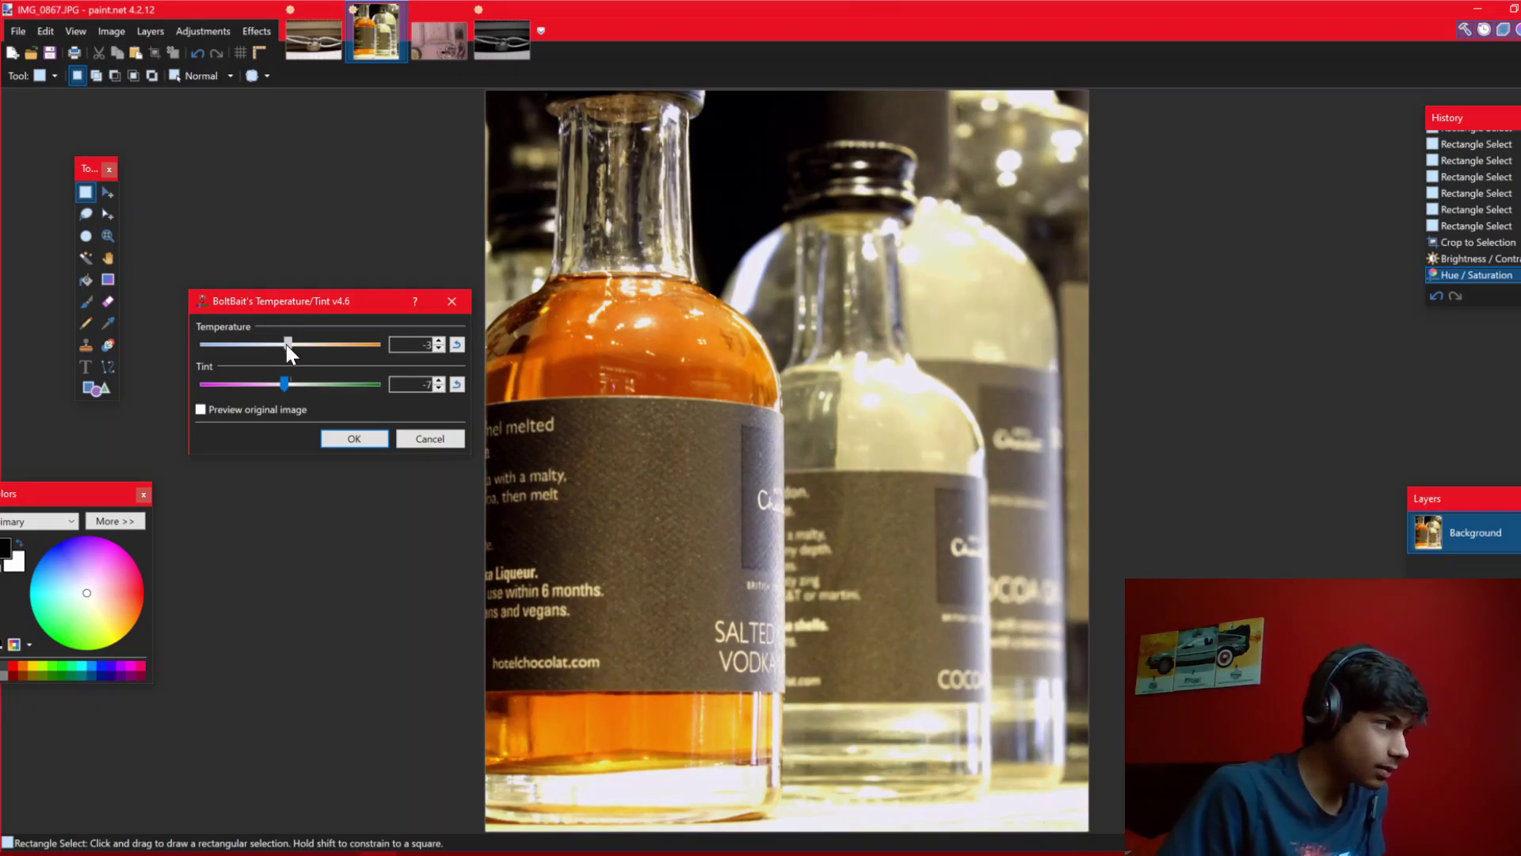
left_click_drag(290, 345, 273, 388)
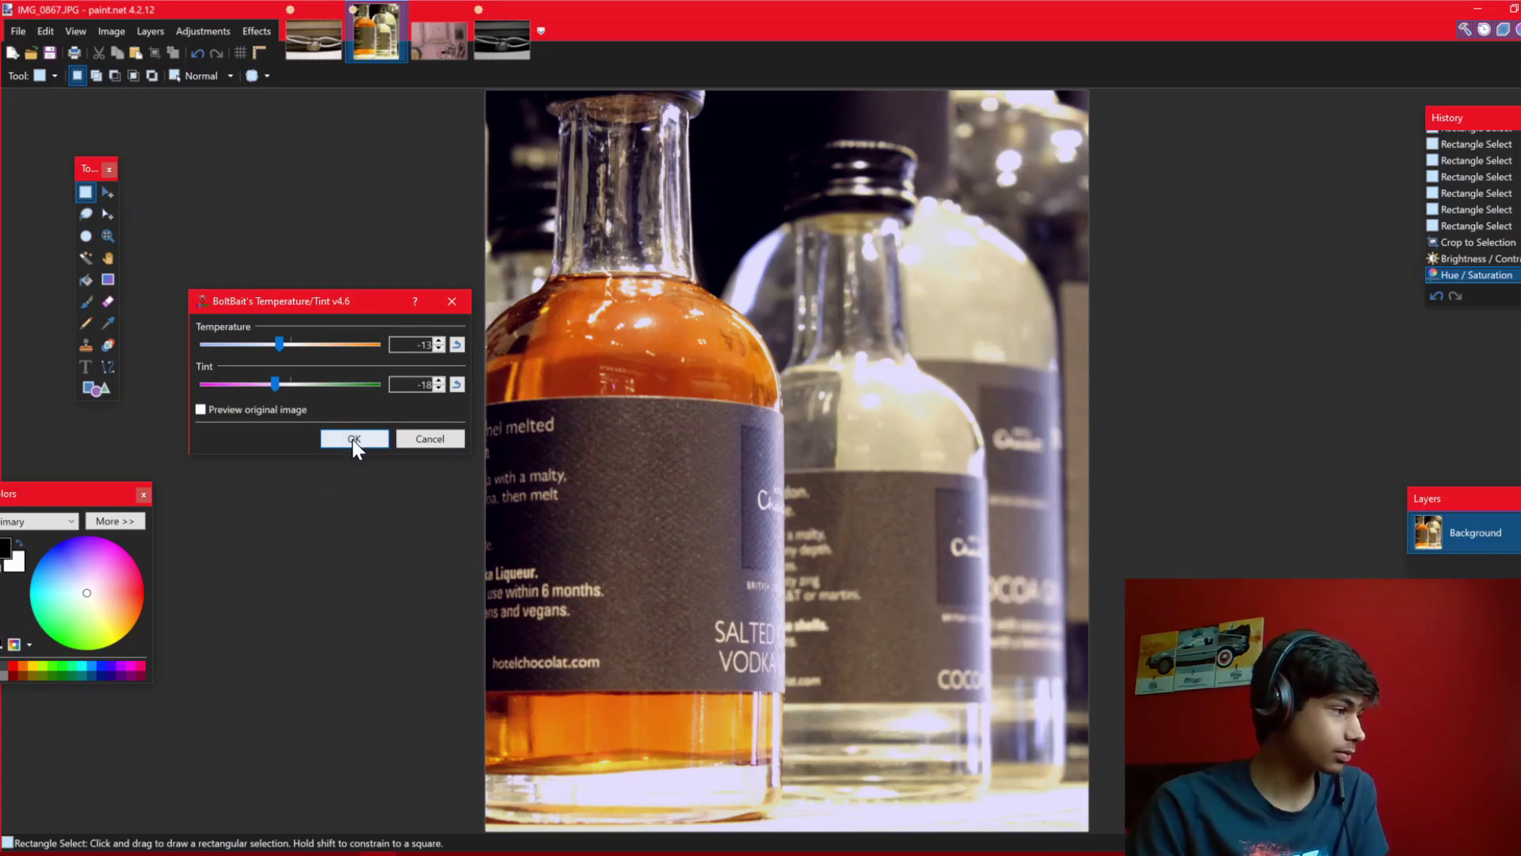
left_click(200, 410)
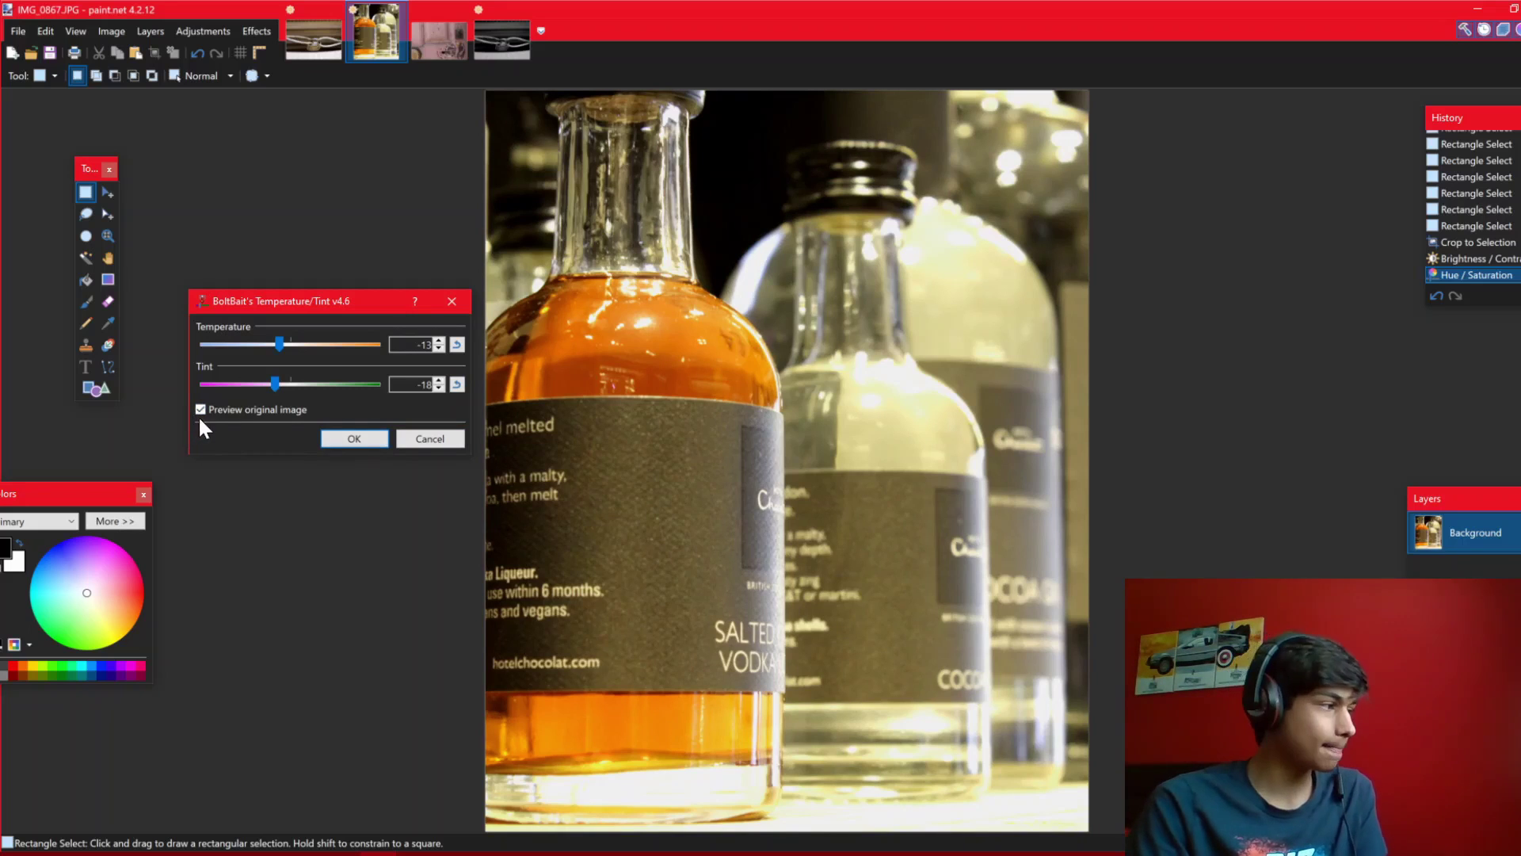
left_click(200, 410)
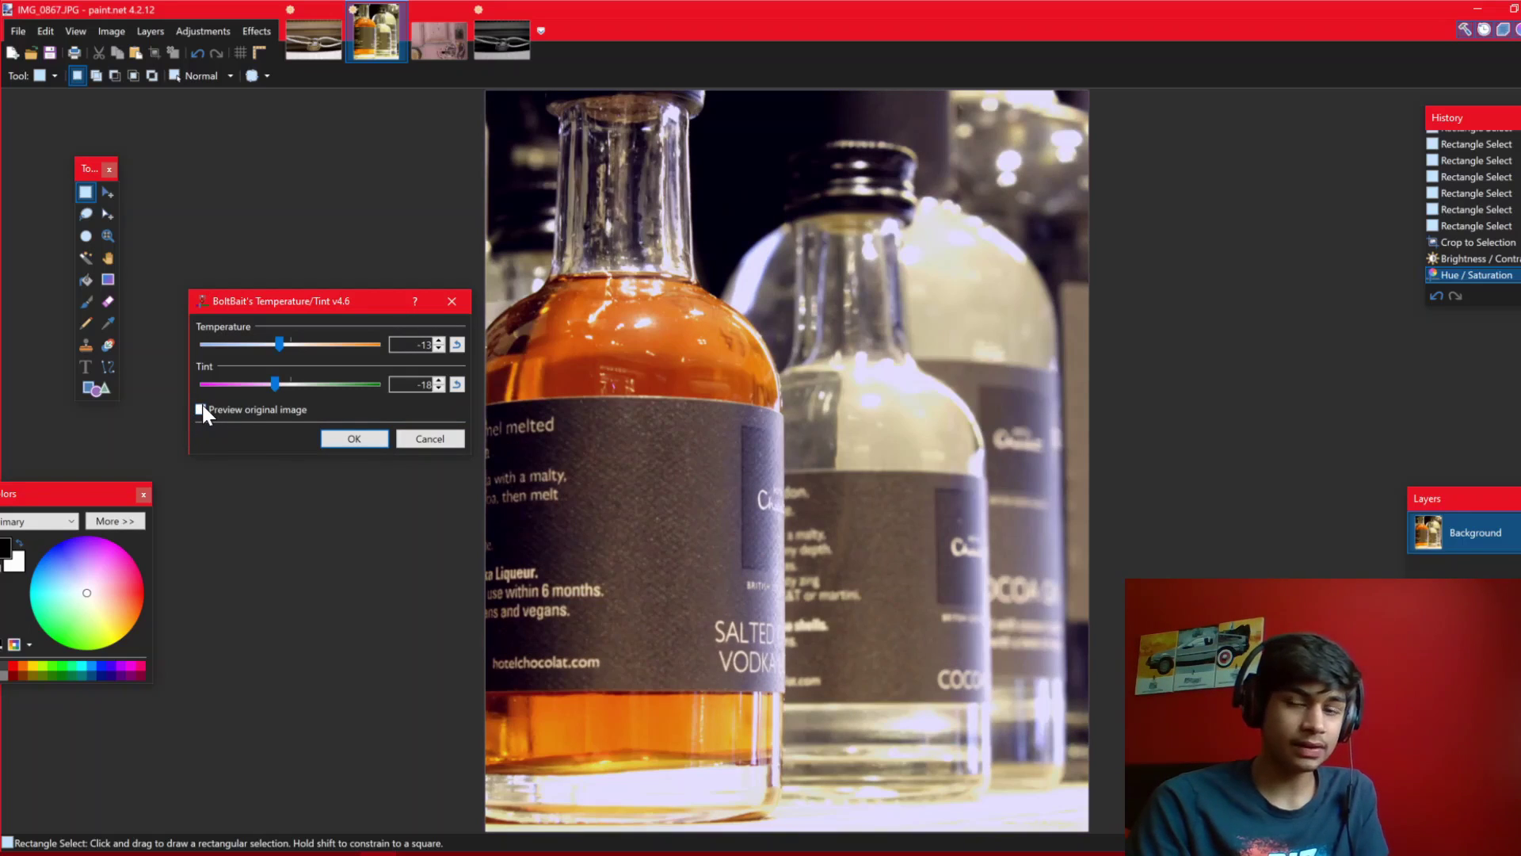
left_click(354, 439)
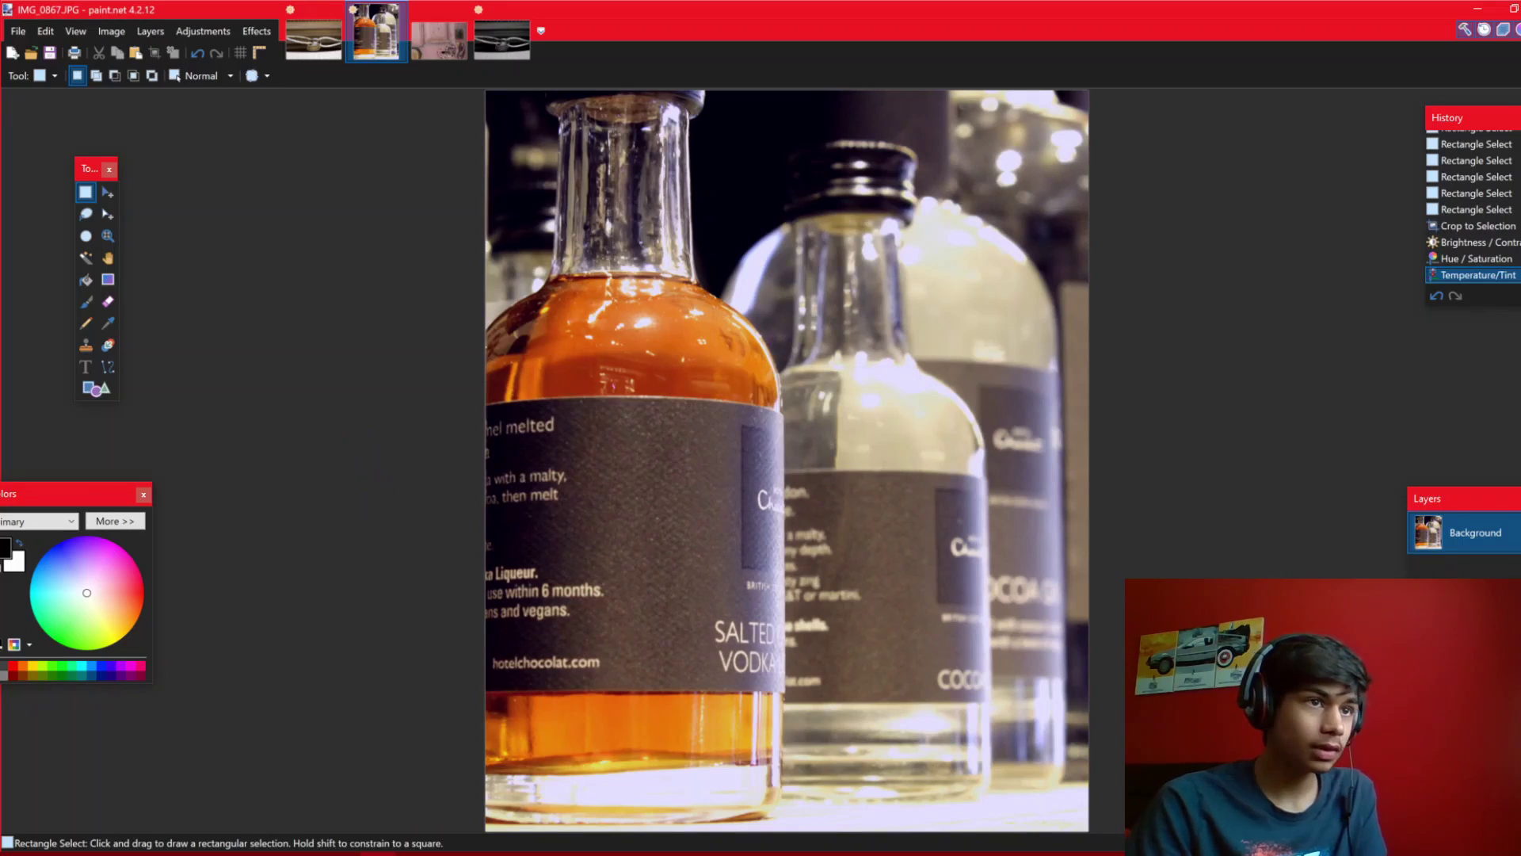
Compare the originally opened bottles photo with its edited version by stepping back through the history and returning to the Temperature/Tint state
scroll(1466, 203, "up", 2)
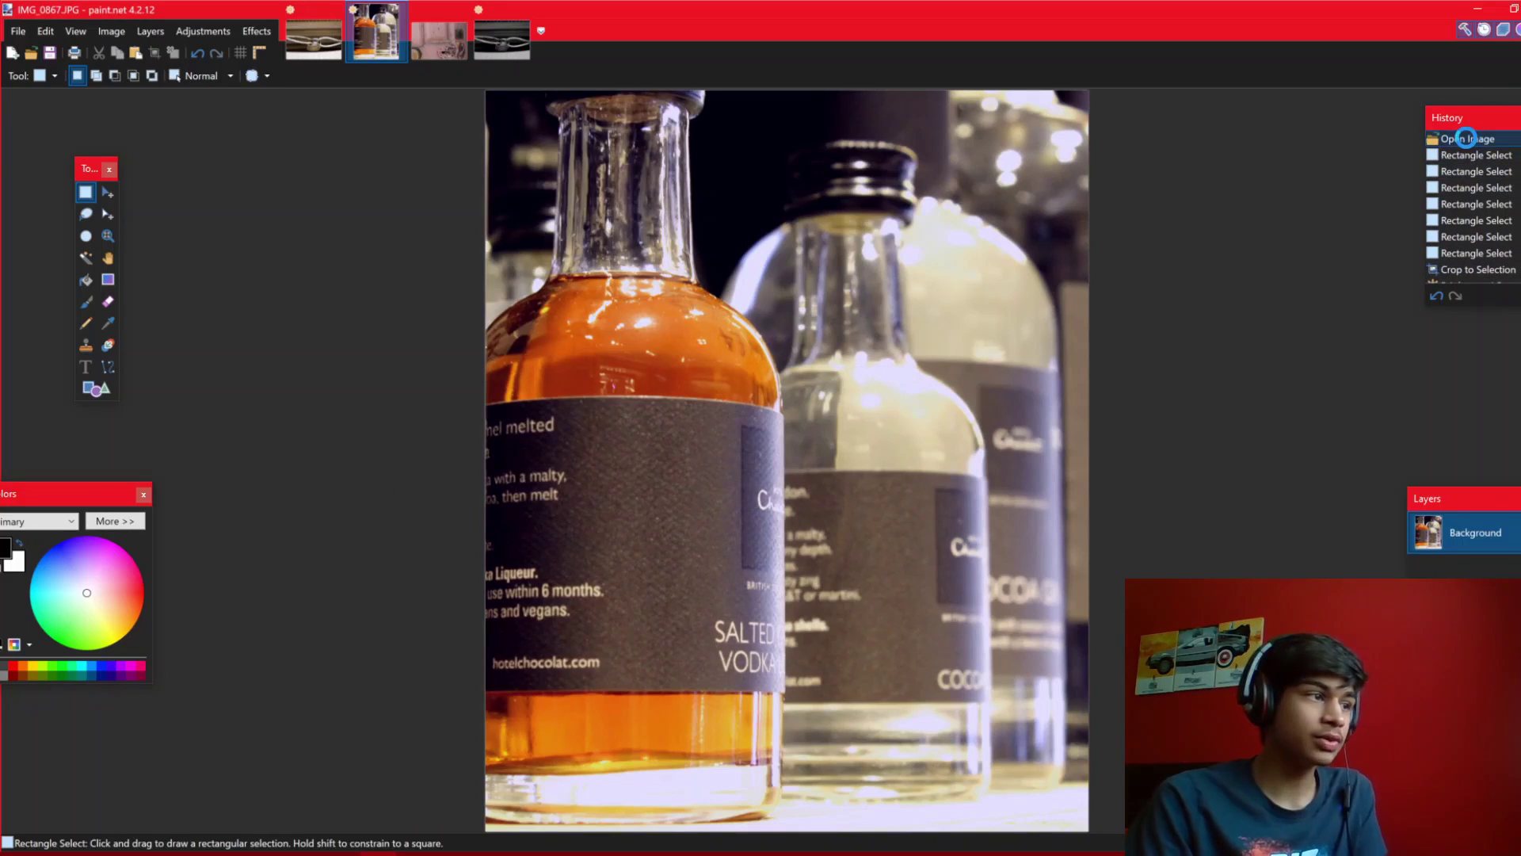
left_click(1470, 139)
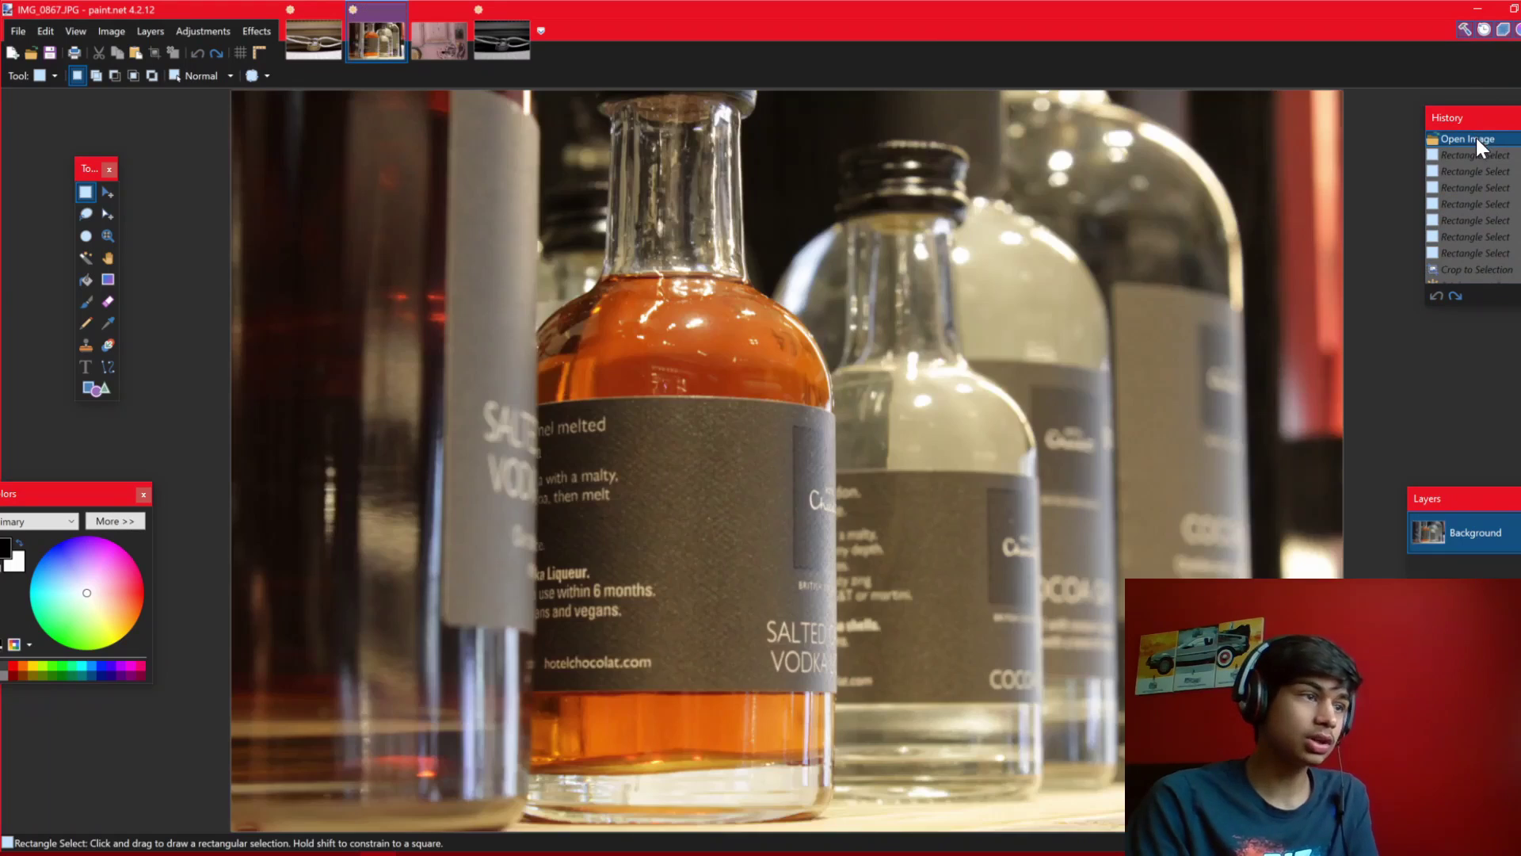
scroll(1475, 139, "down", 1)
left_click(1475, 145)
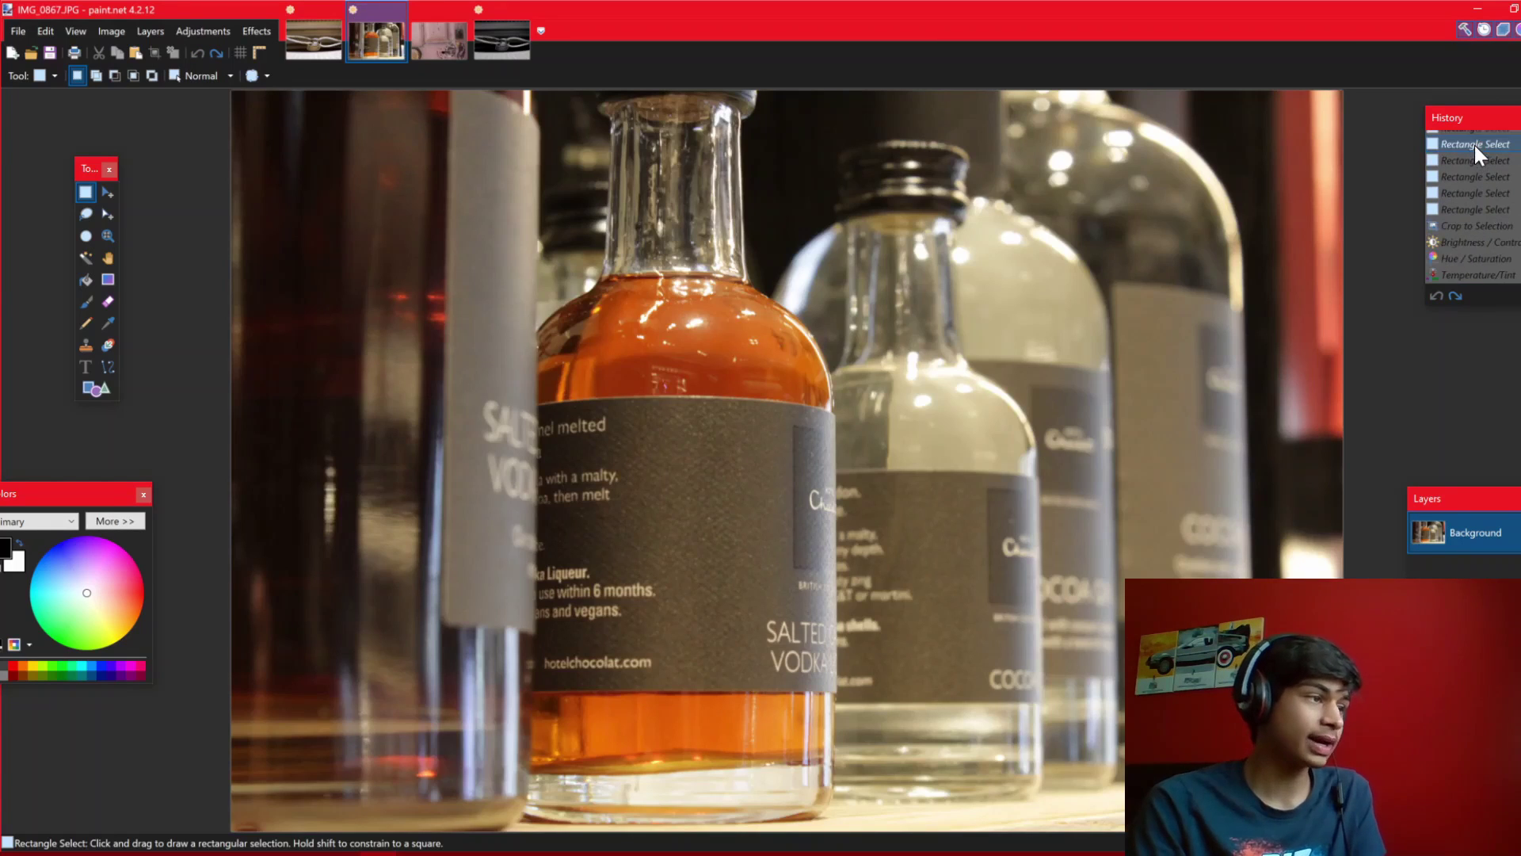
left_click(1459, 271)
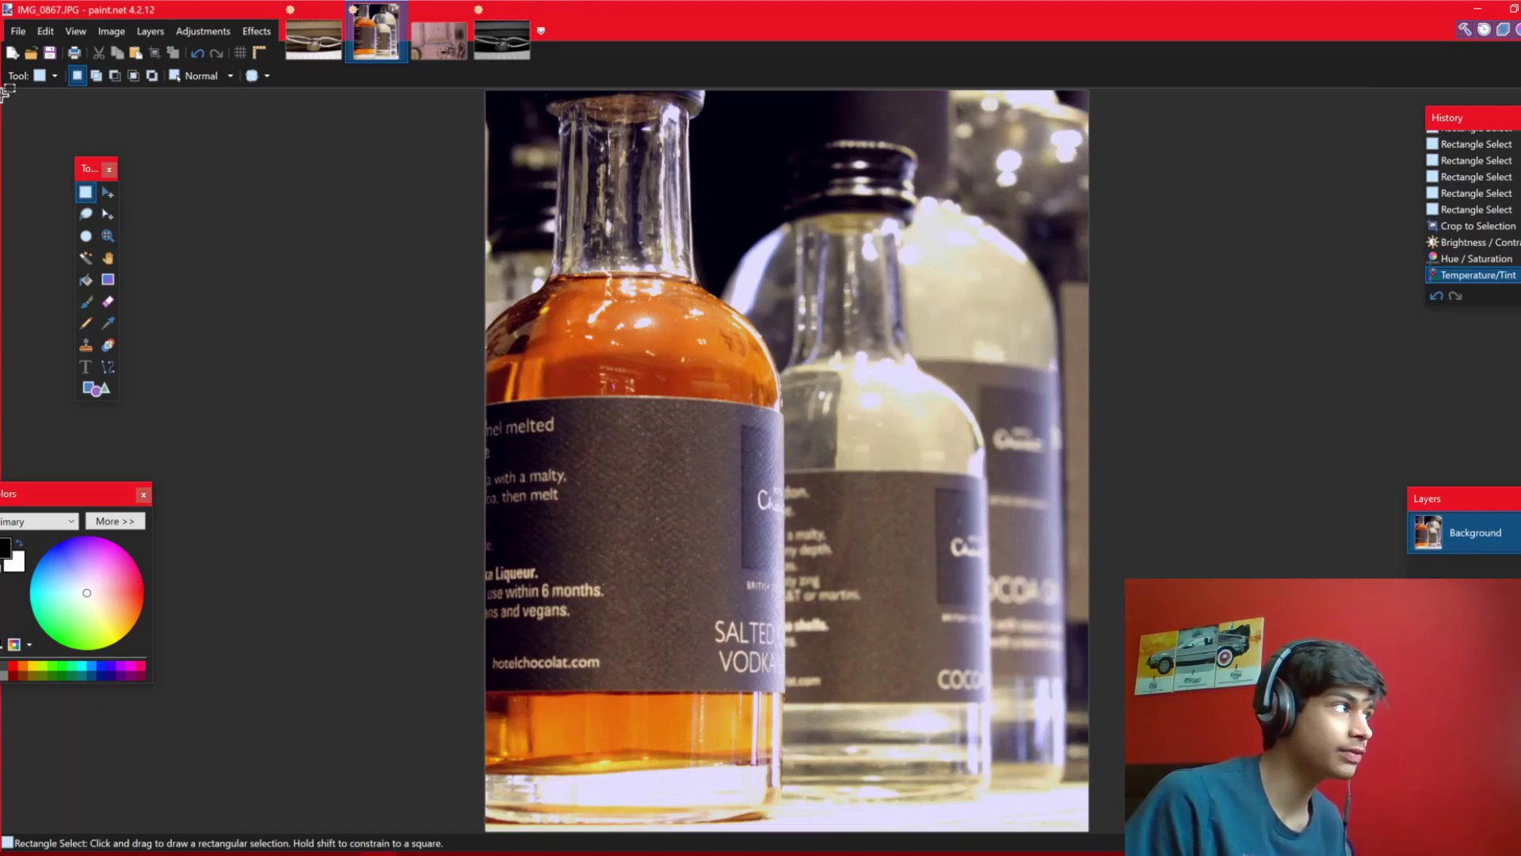
Compare the edited bottles photo with the colour and black-and-white padlock photos, ending on the bottles photo
left_click(316, 47)
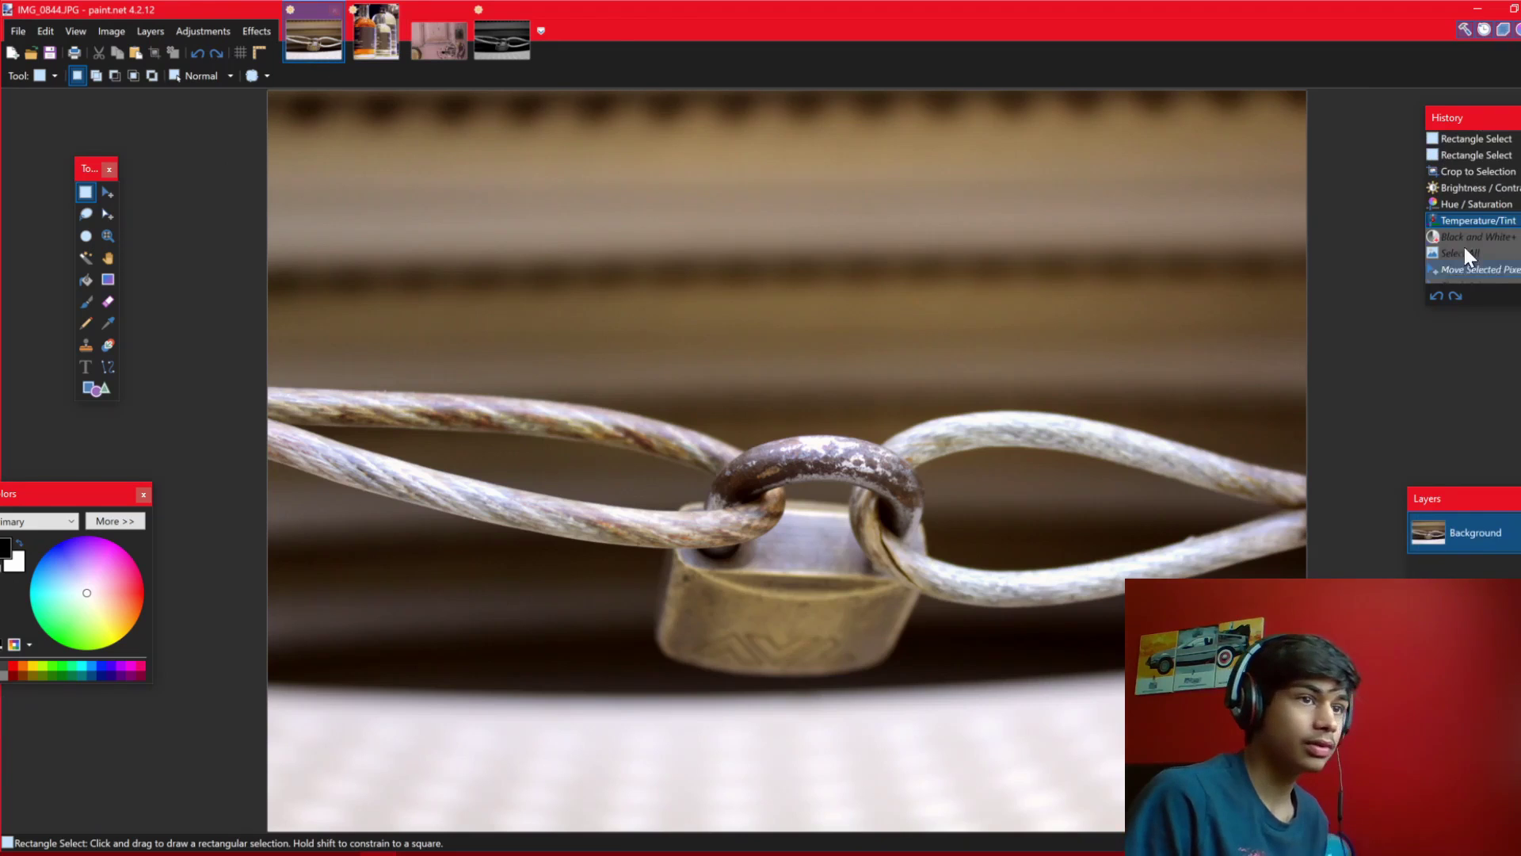
left_click(352, 46)
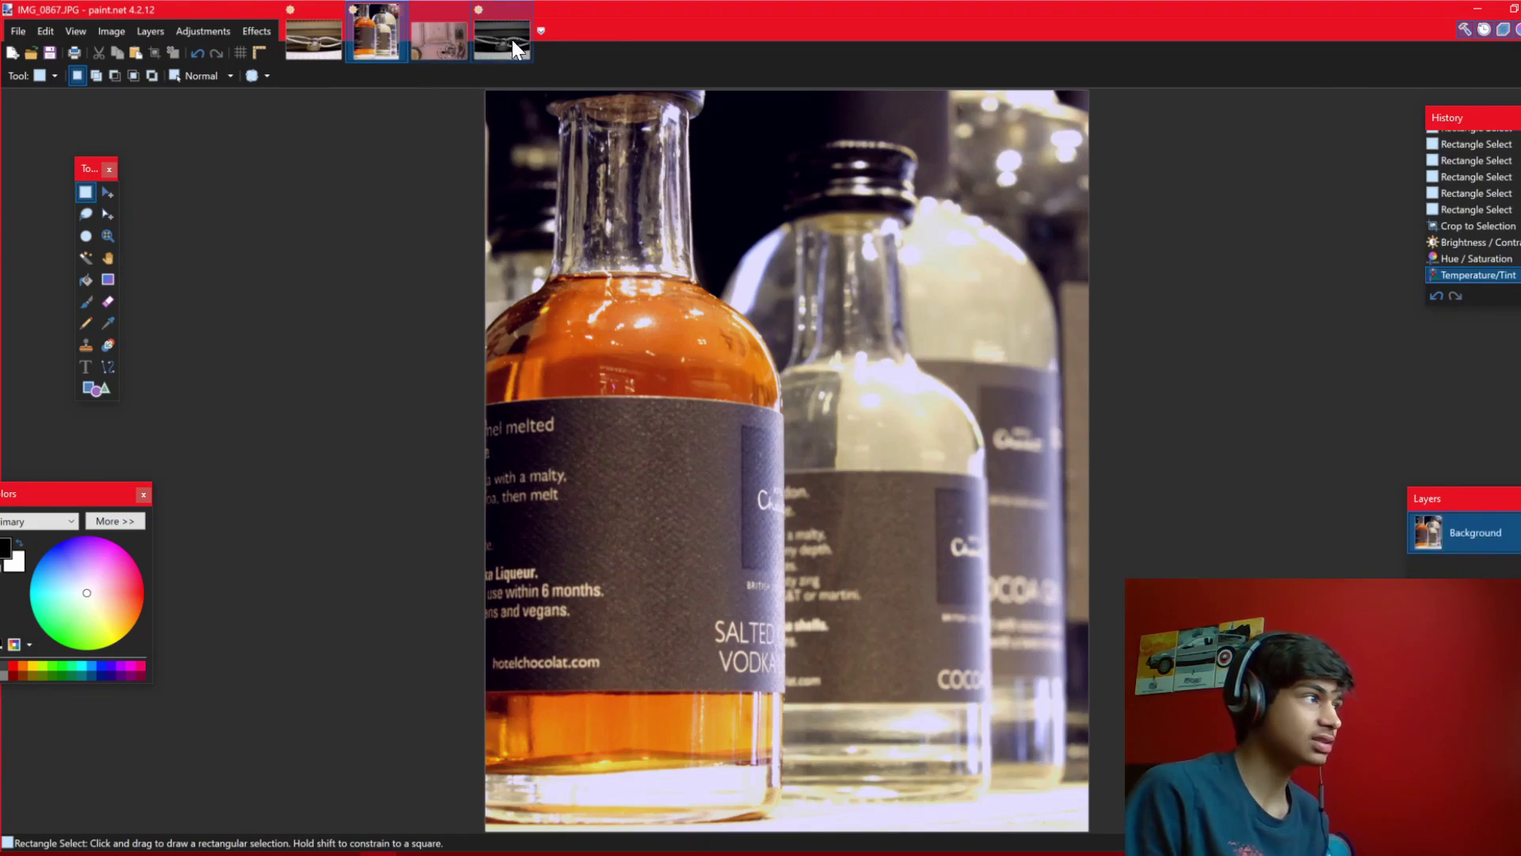
left_click(512, 40)
left_click(375, 42)
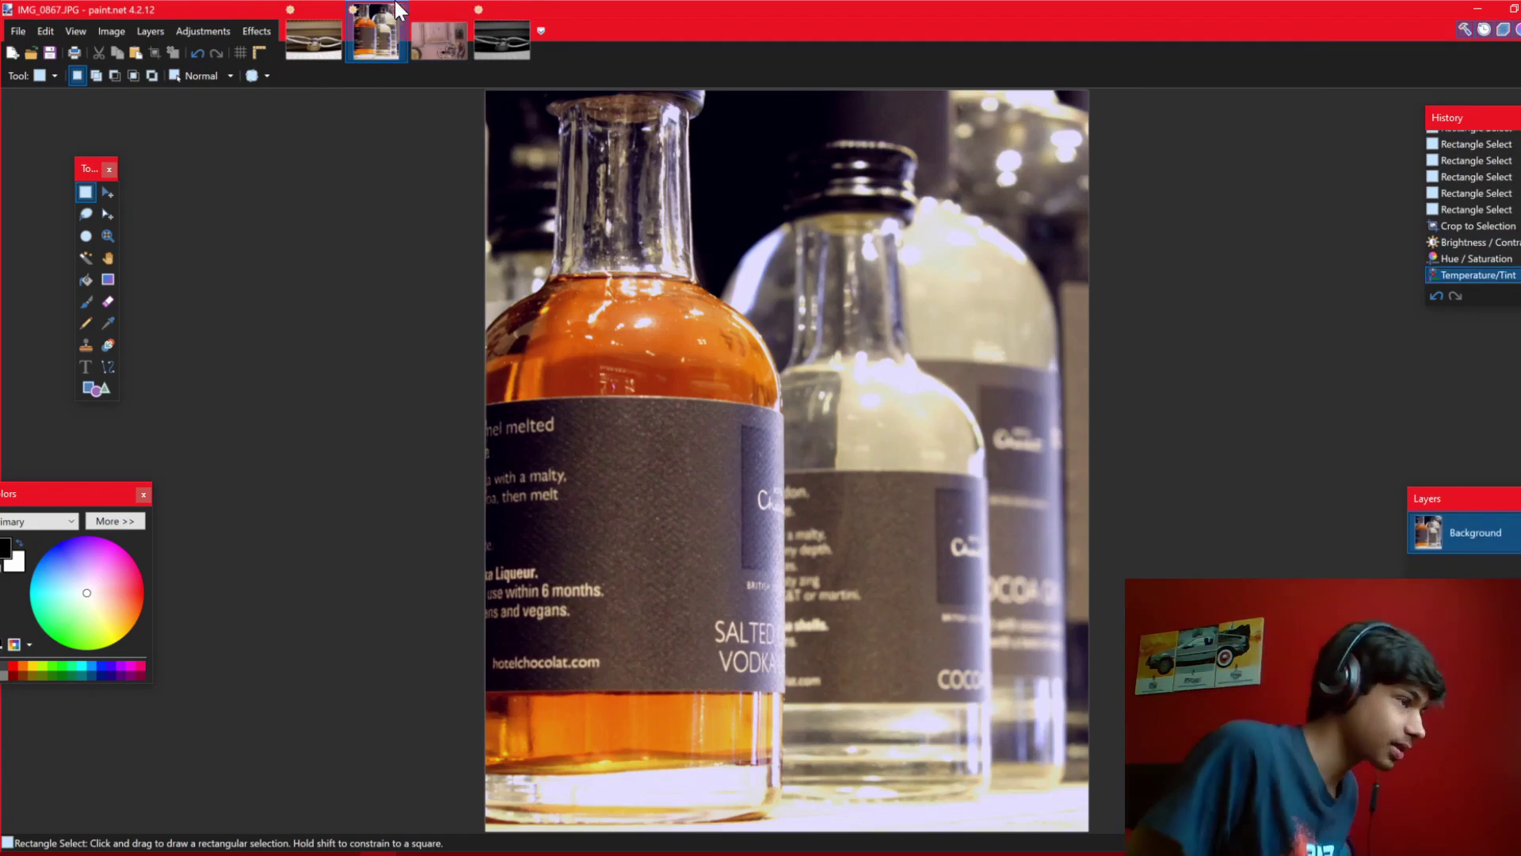
Try a Black and White+ conversion of the bottles photo using the Paint.NET Method with brightness -10 and contrast 34
left_click(190, 36)
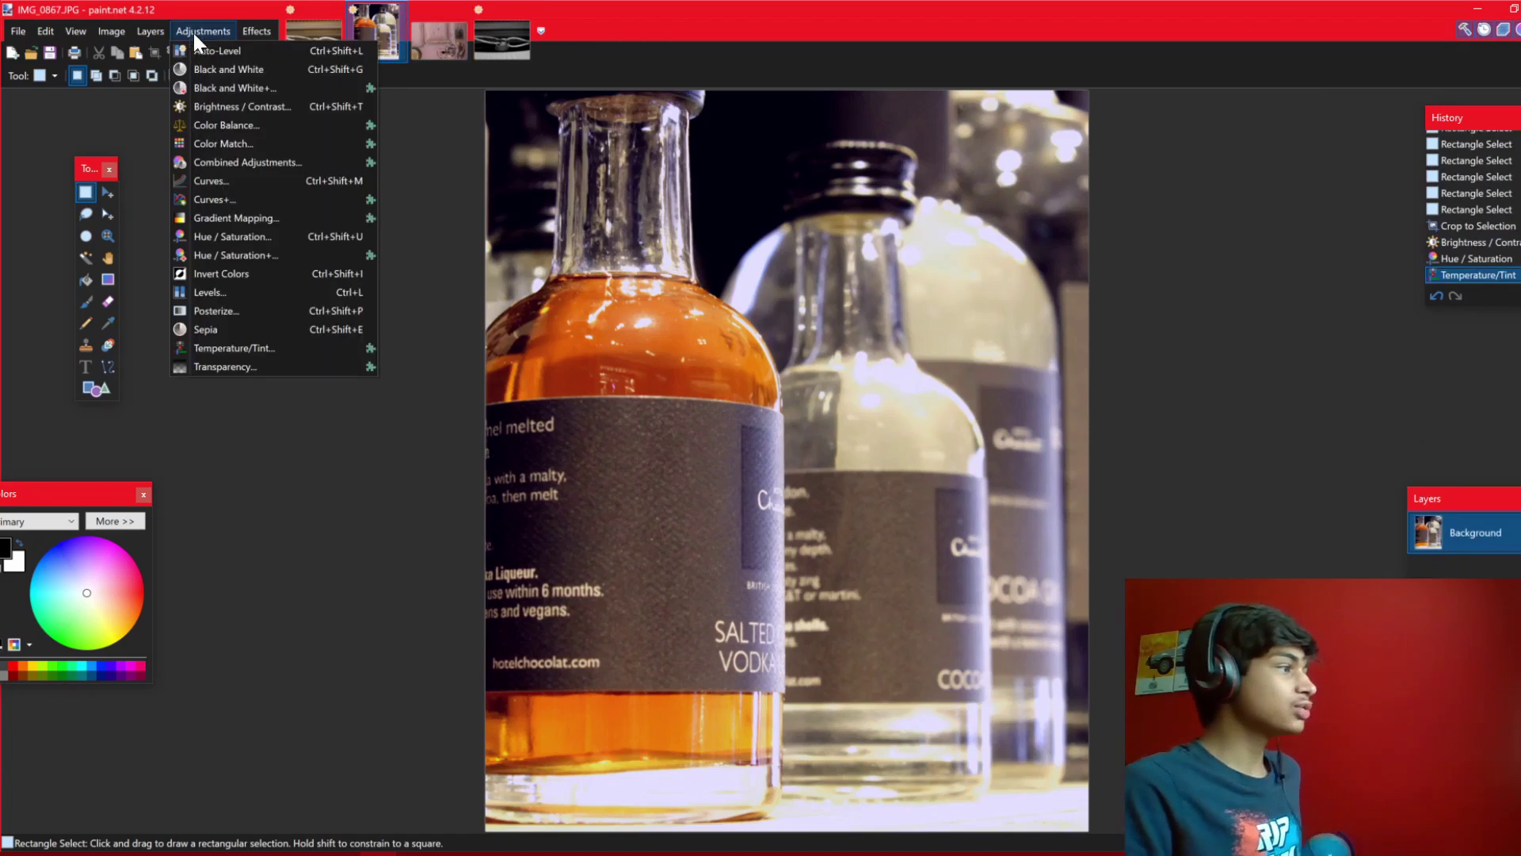
left_click(201, 87)
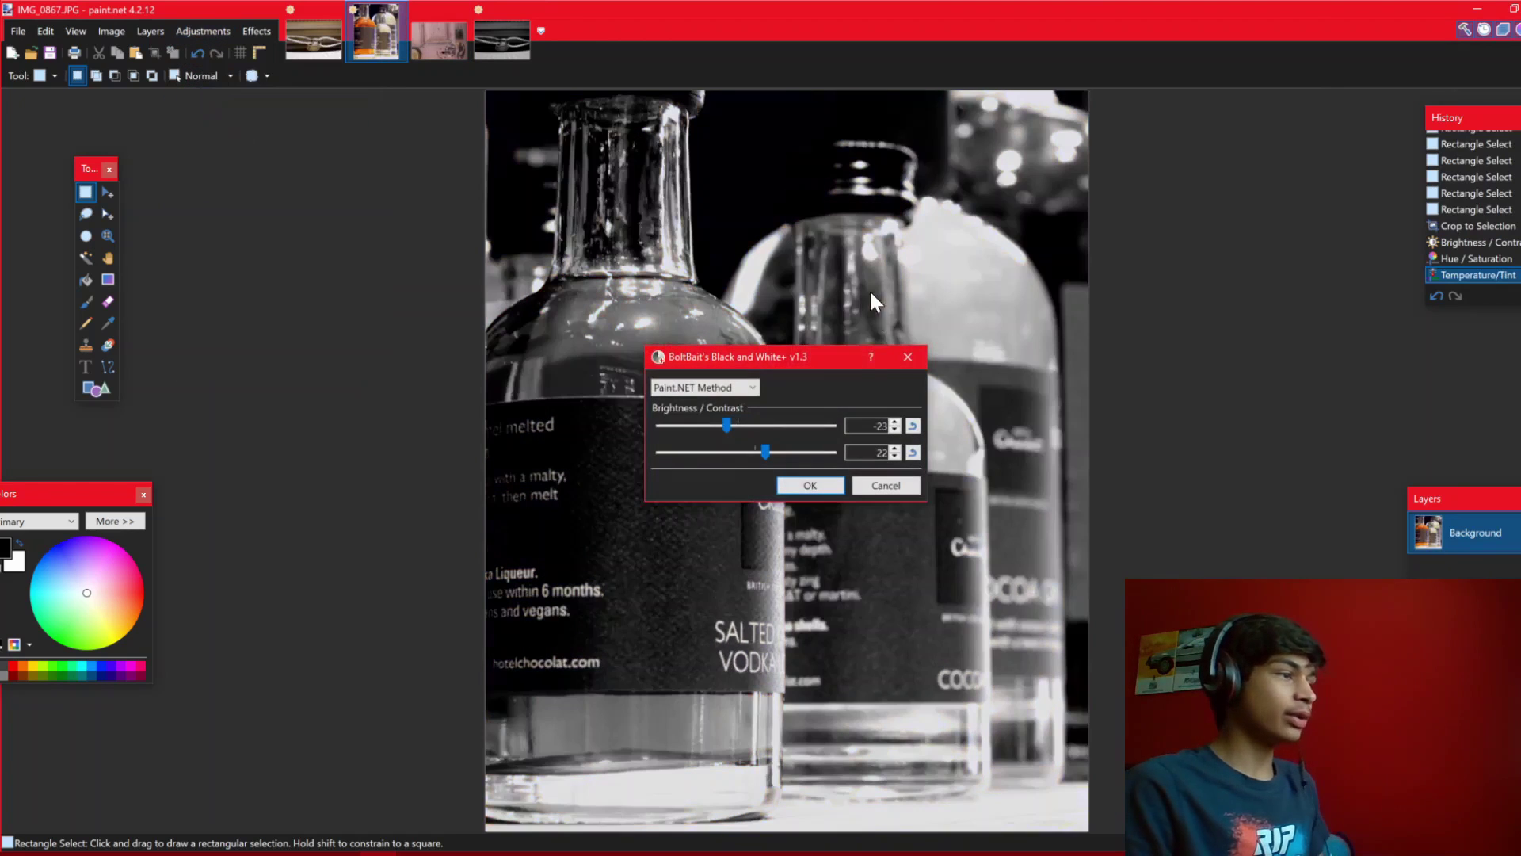
left_click_drag(777, 358, 276, 301)
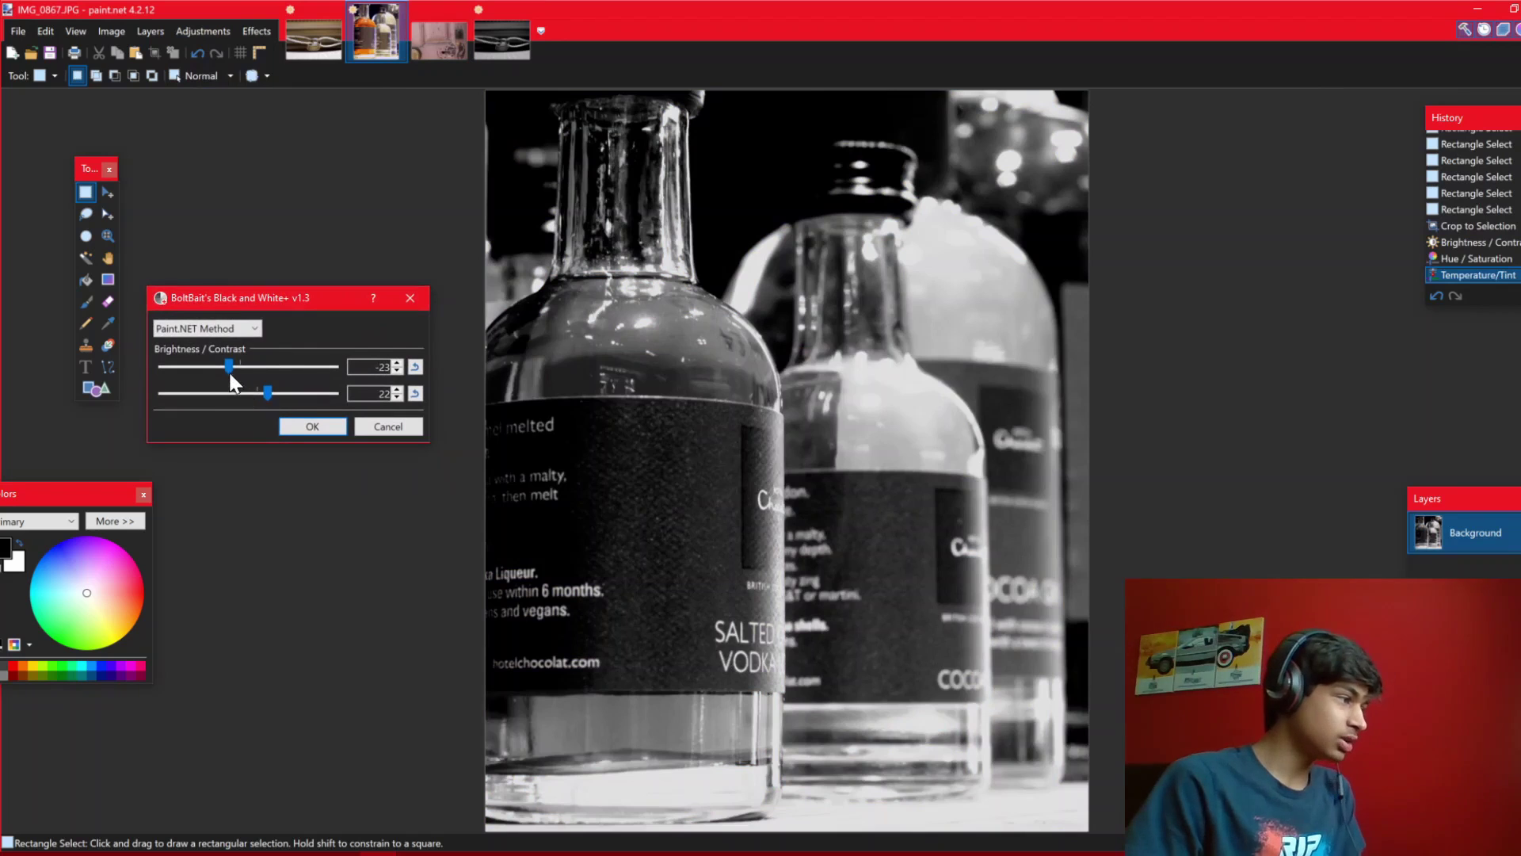
left_click_drag(231, 368, 278, 396)
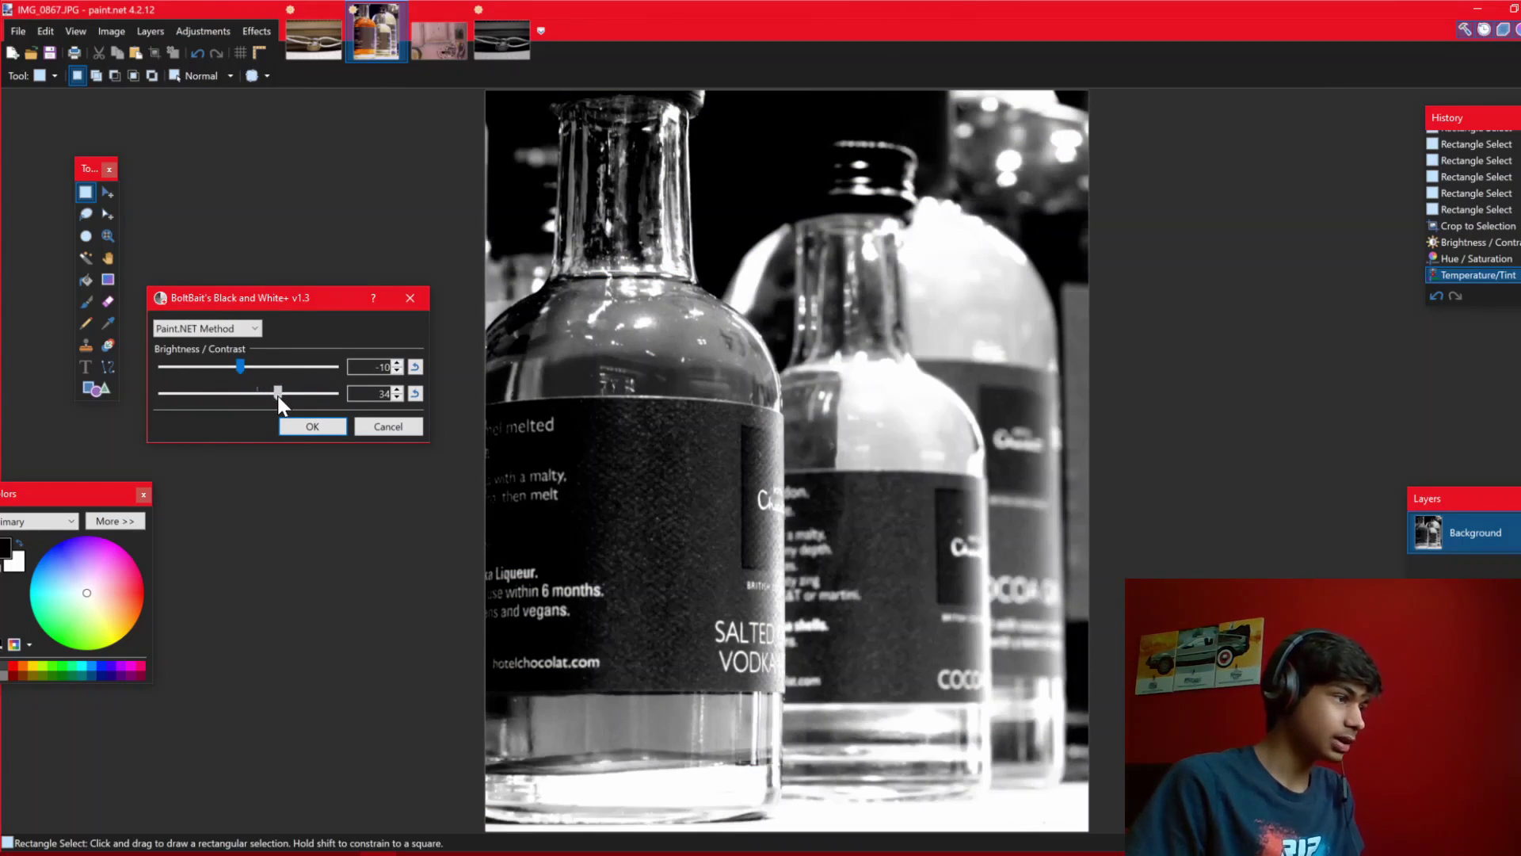
left_click(314, 425)
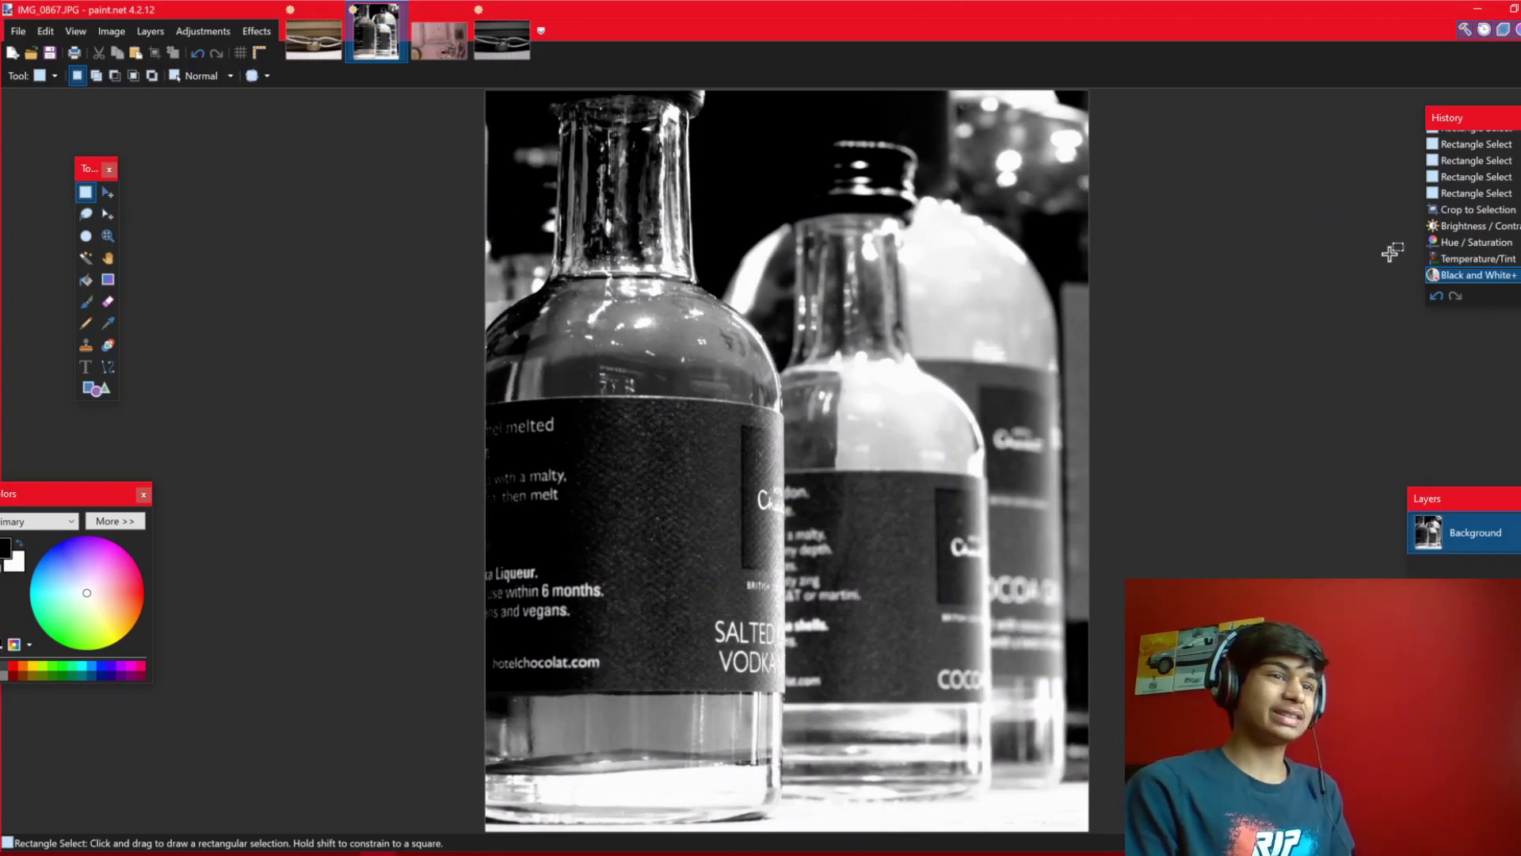
Compare the black-and-white and colour versions of the bottles photo, then revert to the Temperature/Tint state
left_click(1443, 261)
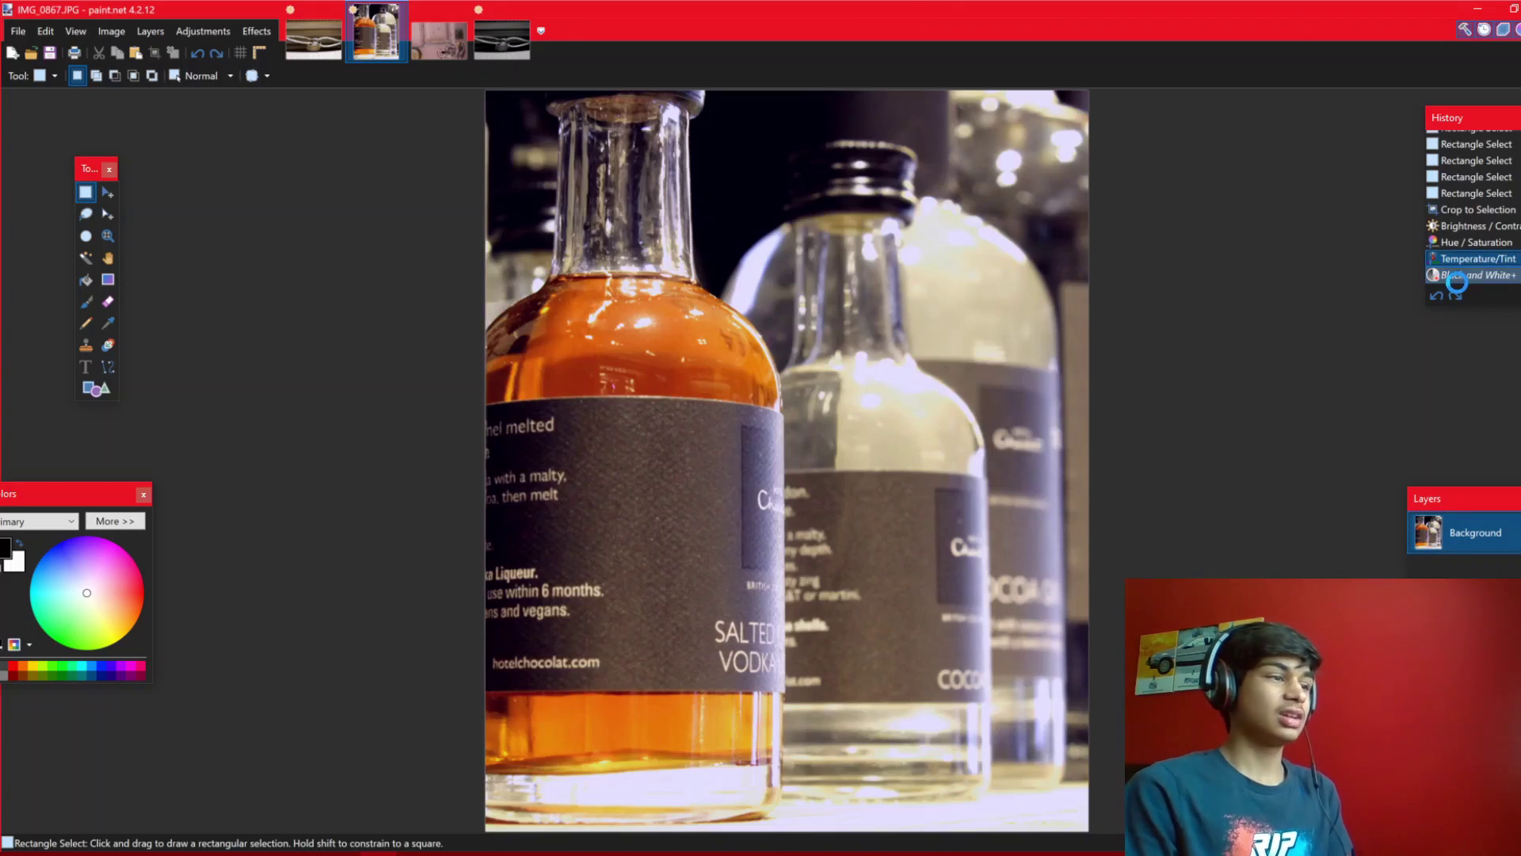
left_click(1460, 275)
left_click(1460, 259)
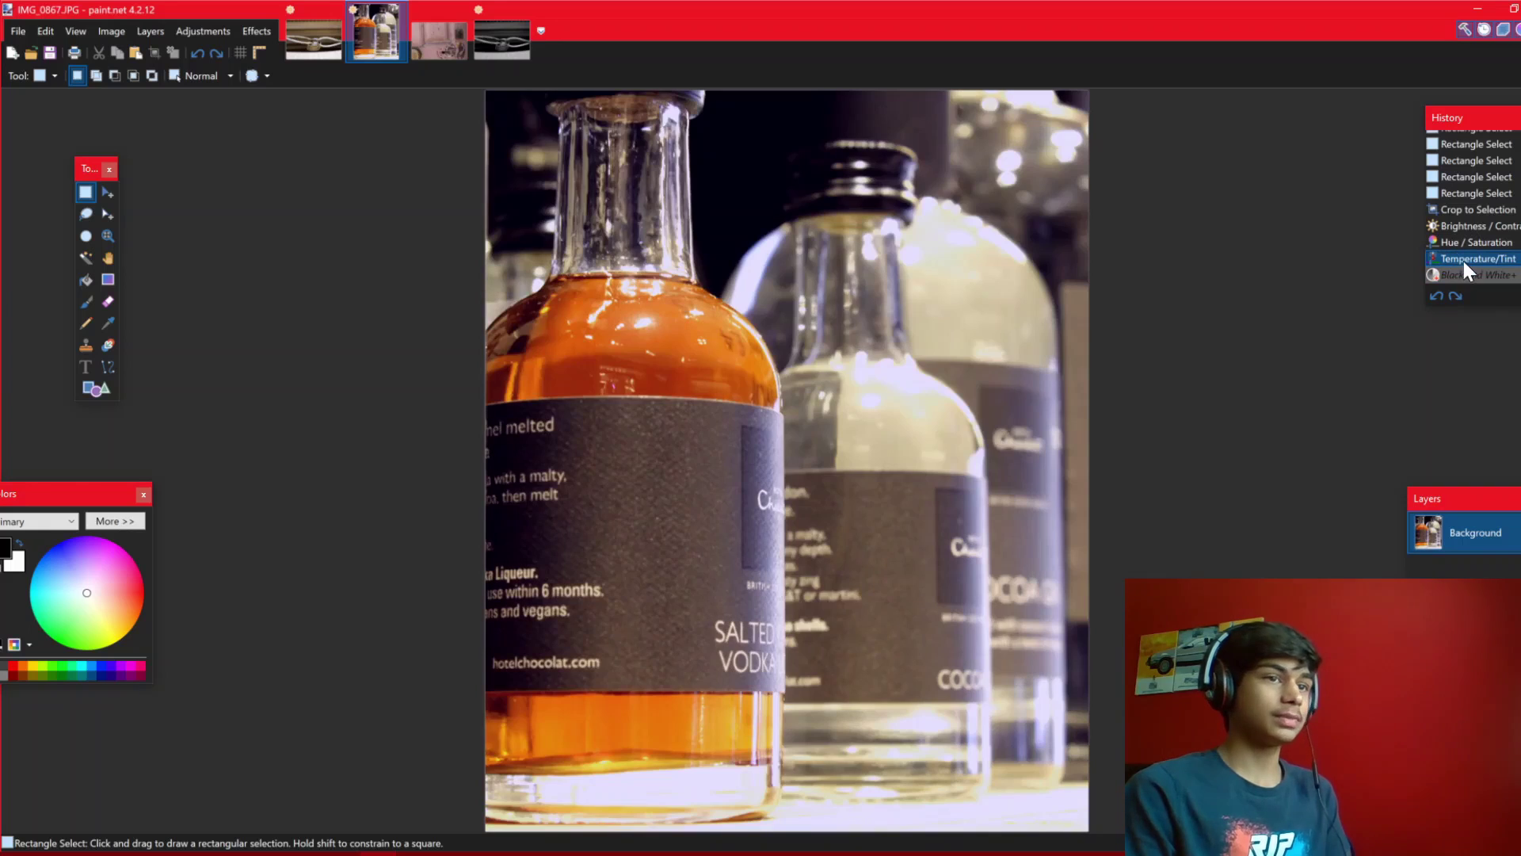
Switch to the pink door photo, select the whole image and rotate its pixels to about -1.33°
left_click(424, 46)
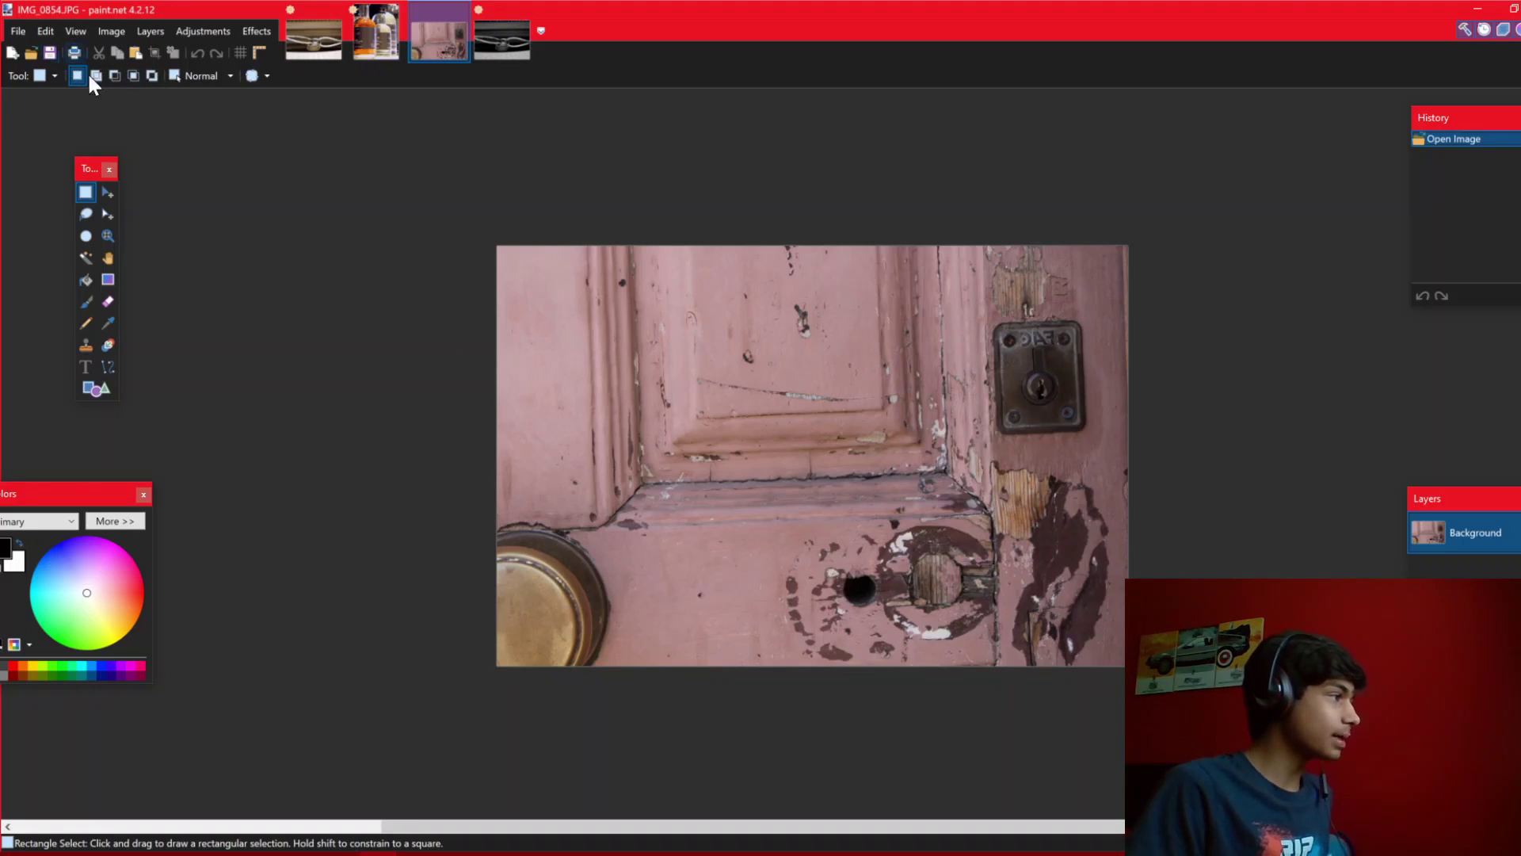
left_click(101, 195)
key("ctrl+a")
left_click_drag(643, 332, 645, 333)
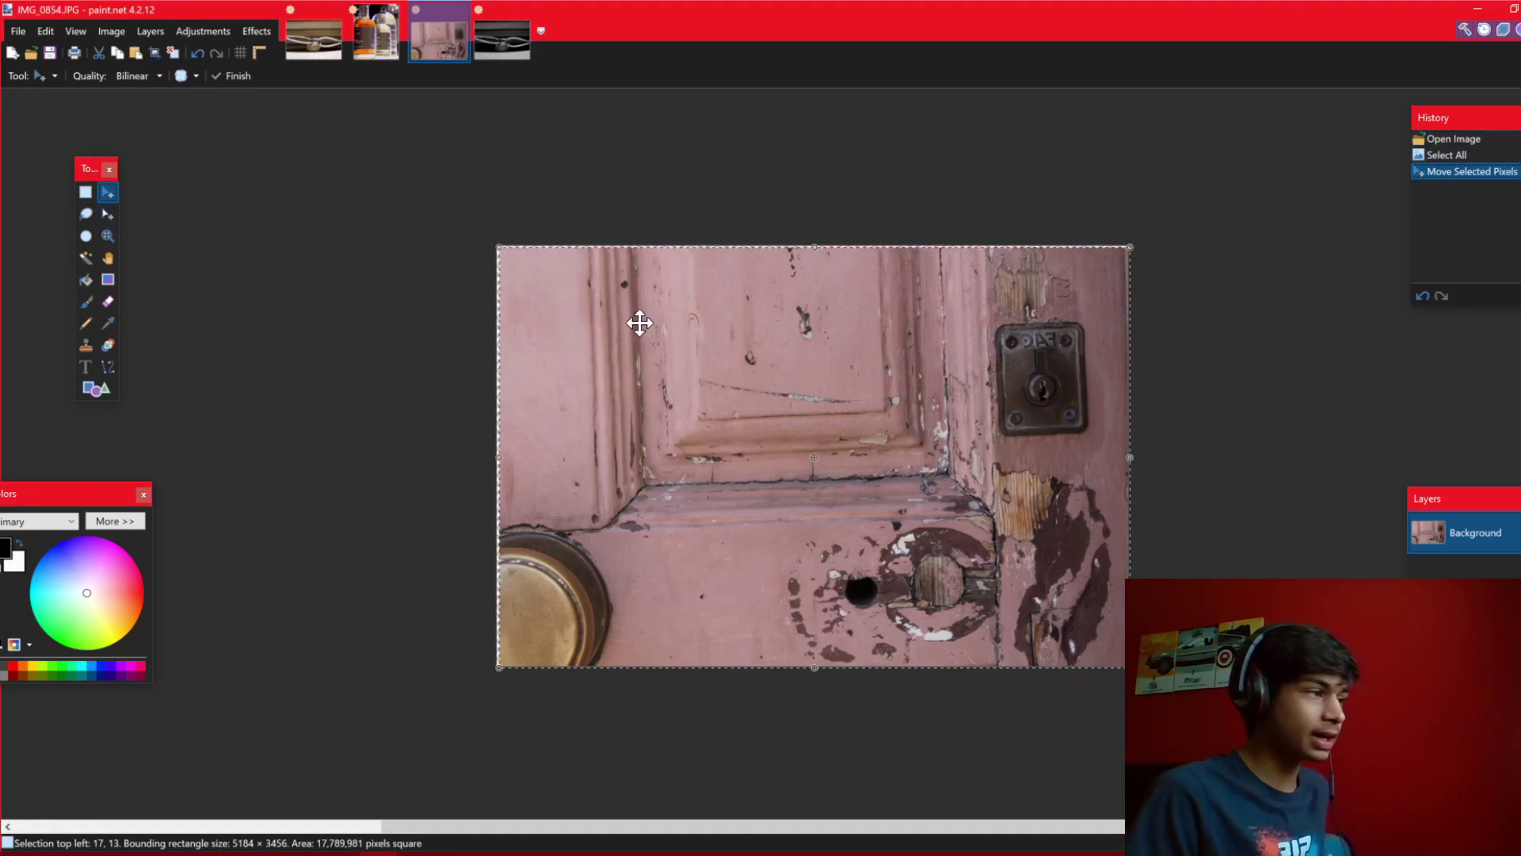
left_click_drag(510, 265, 508, 271)
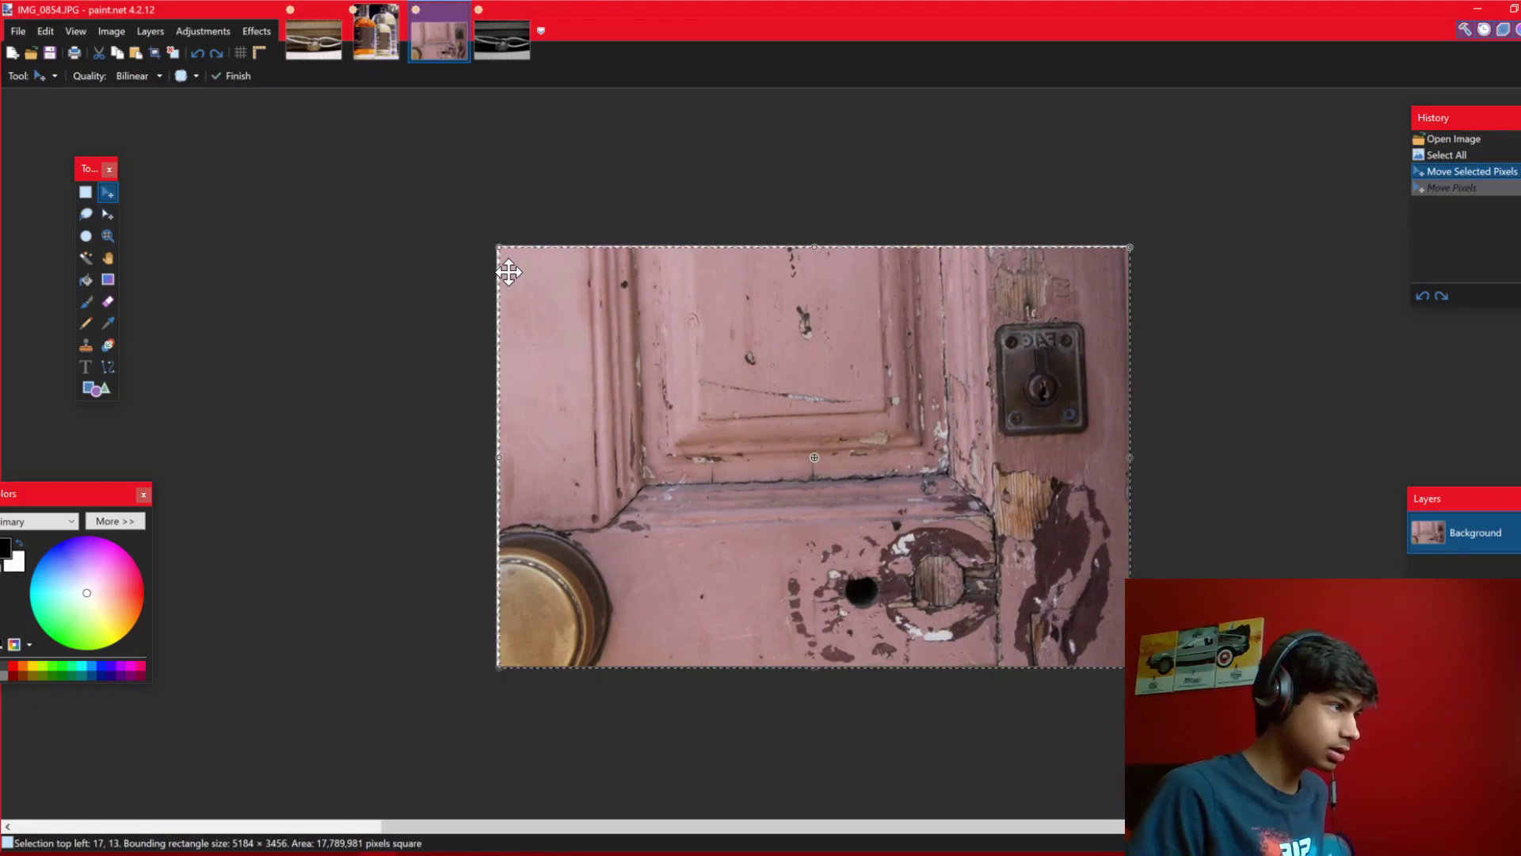
key("ctrl+z")
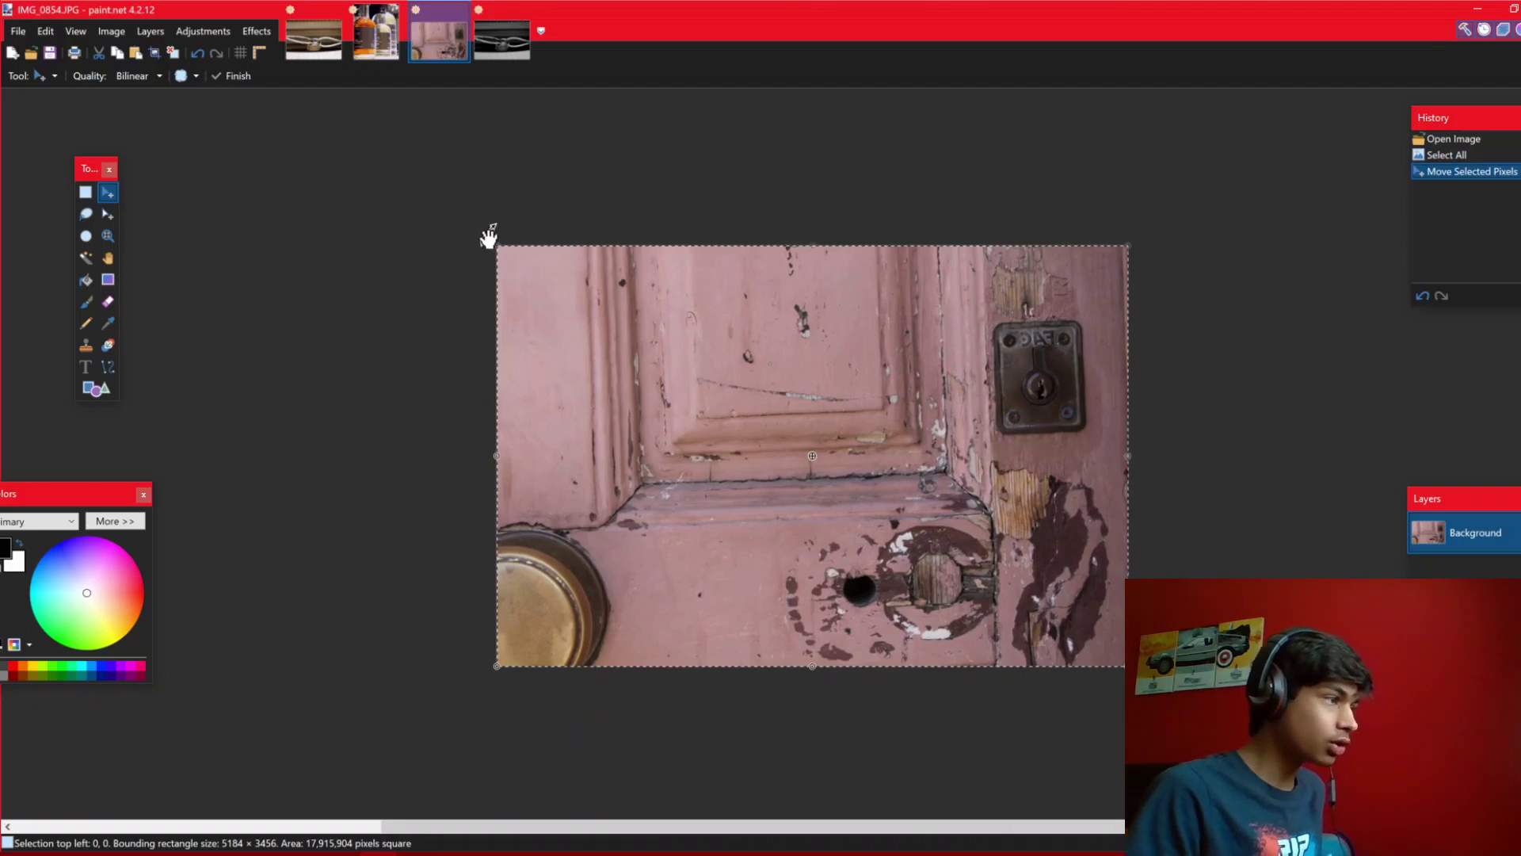
left_click_drag(492, 237, 488, 228)
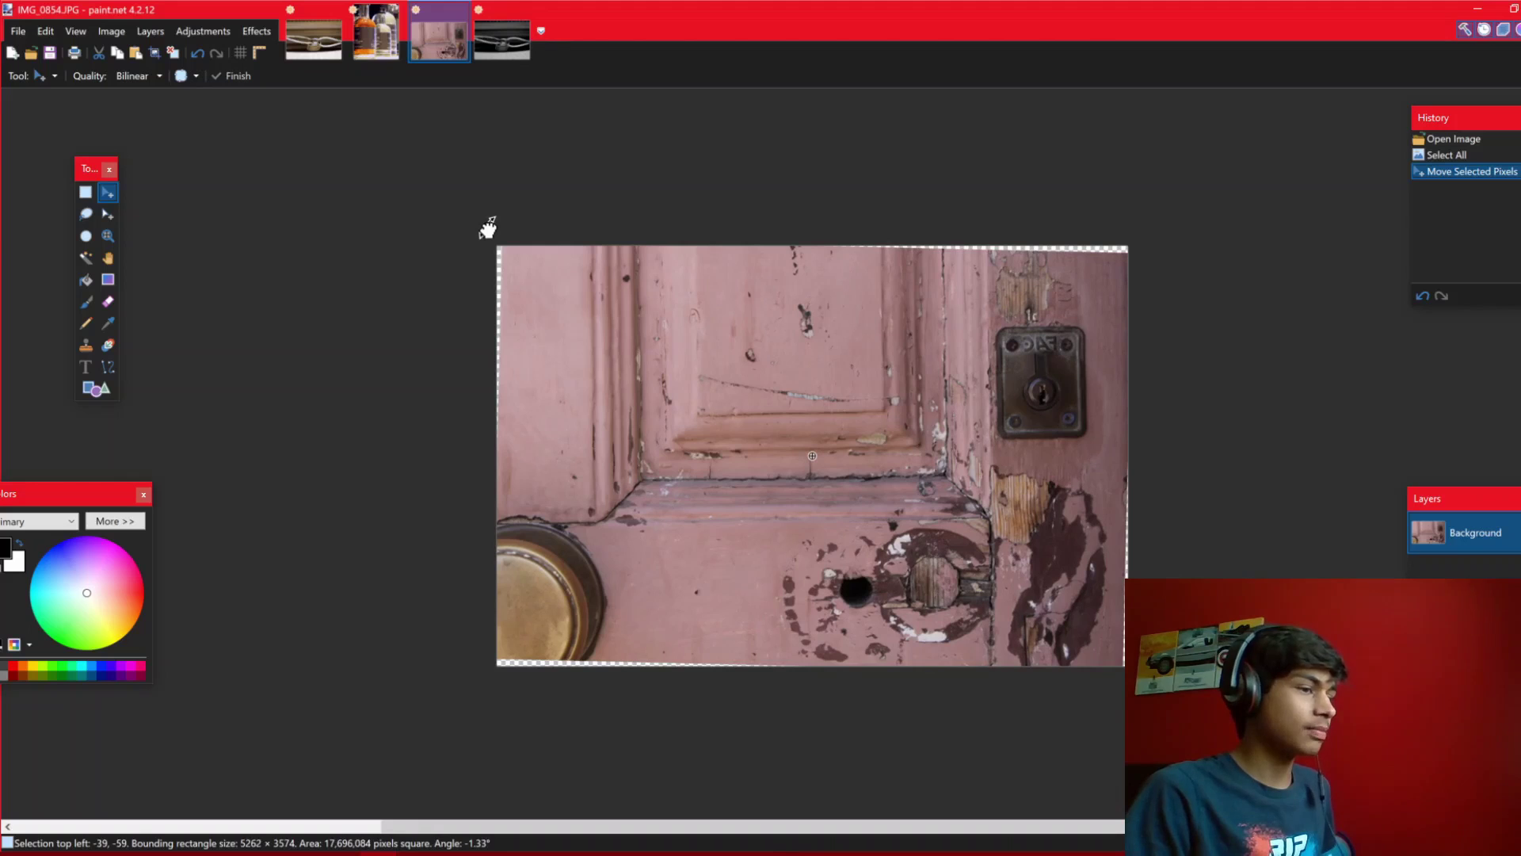
left_click_drag(488, 228, 488, 228)
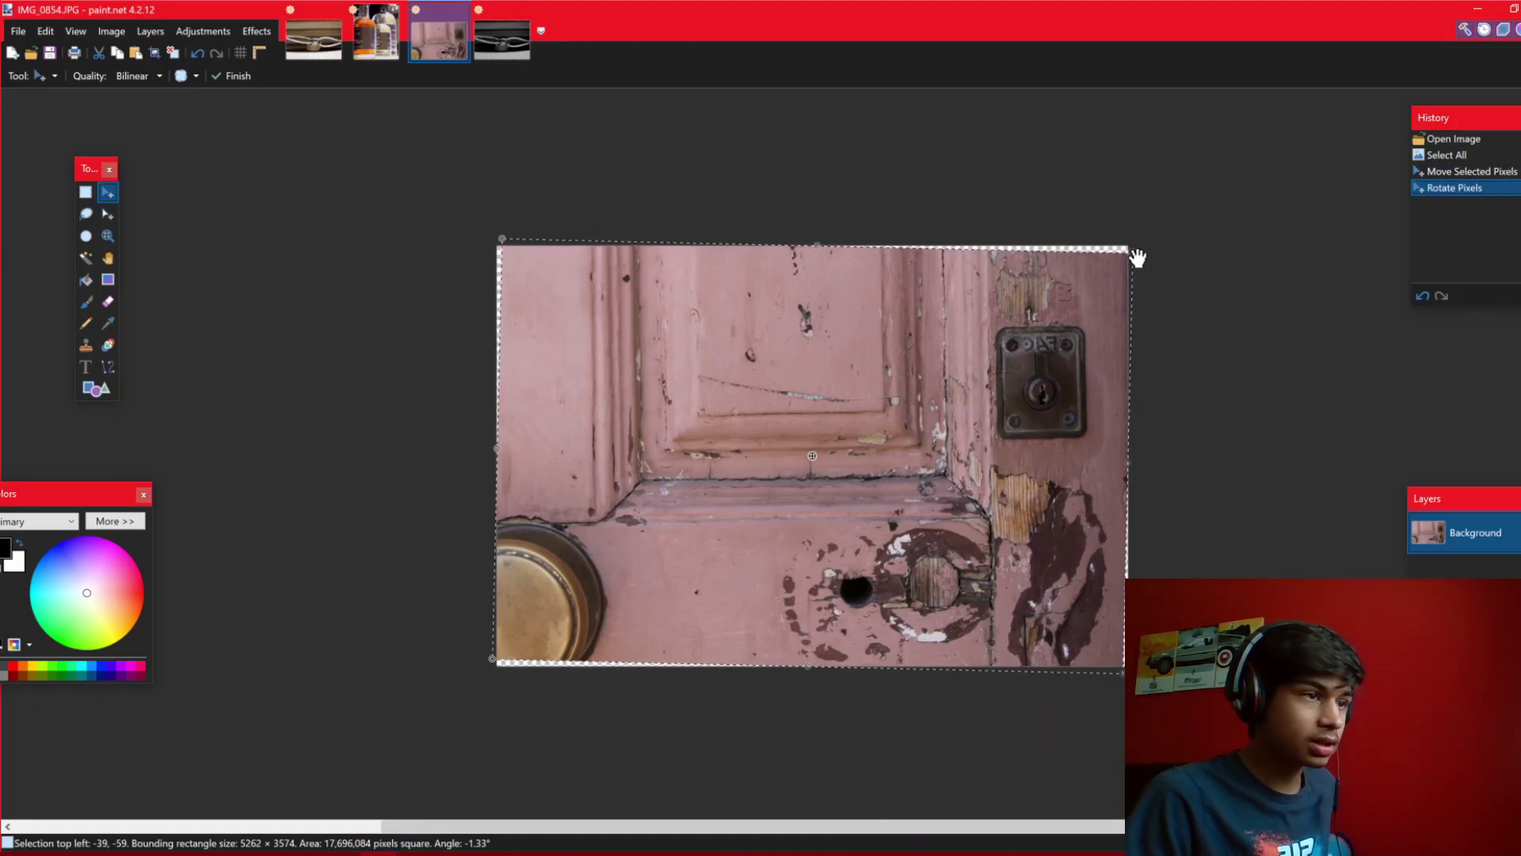
Enlarge and reposition the rotated door image to cover the blank canvas edges, and adjust its rotation to about -2.20°
left_click_drag(1136, 257, 1154, 238)
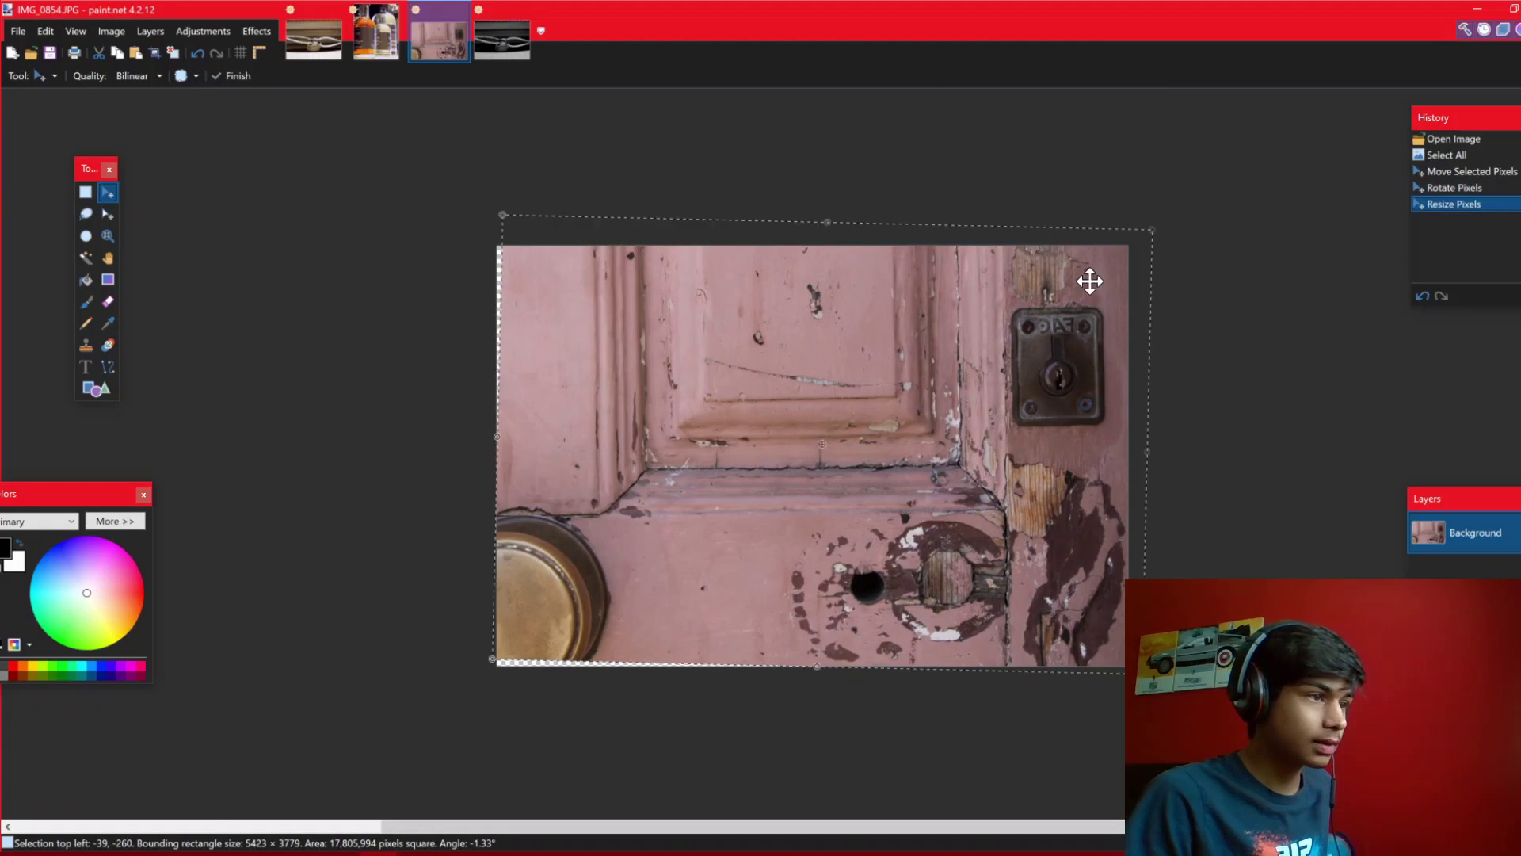
left_click_drag(1089, 286, 1078, 299)
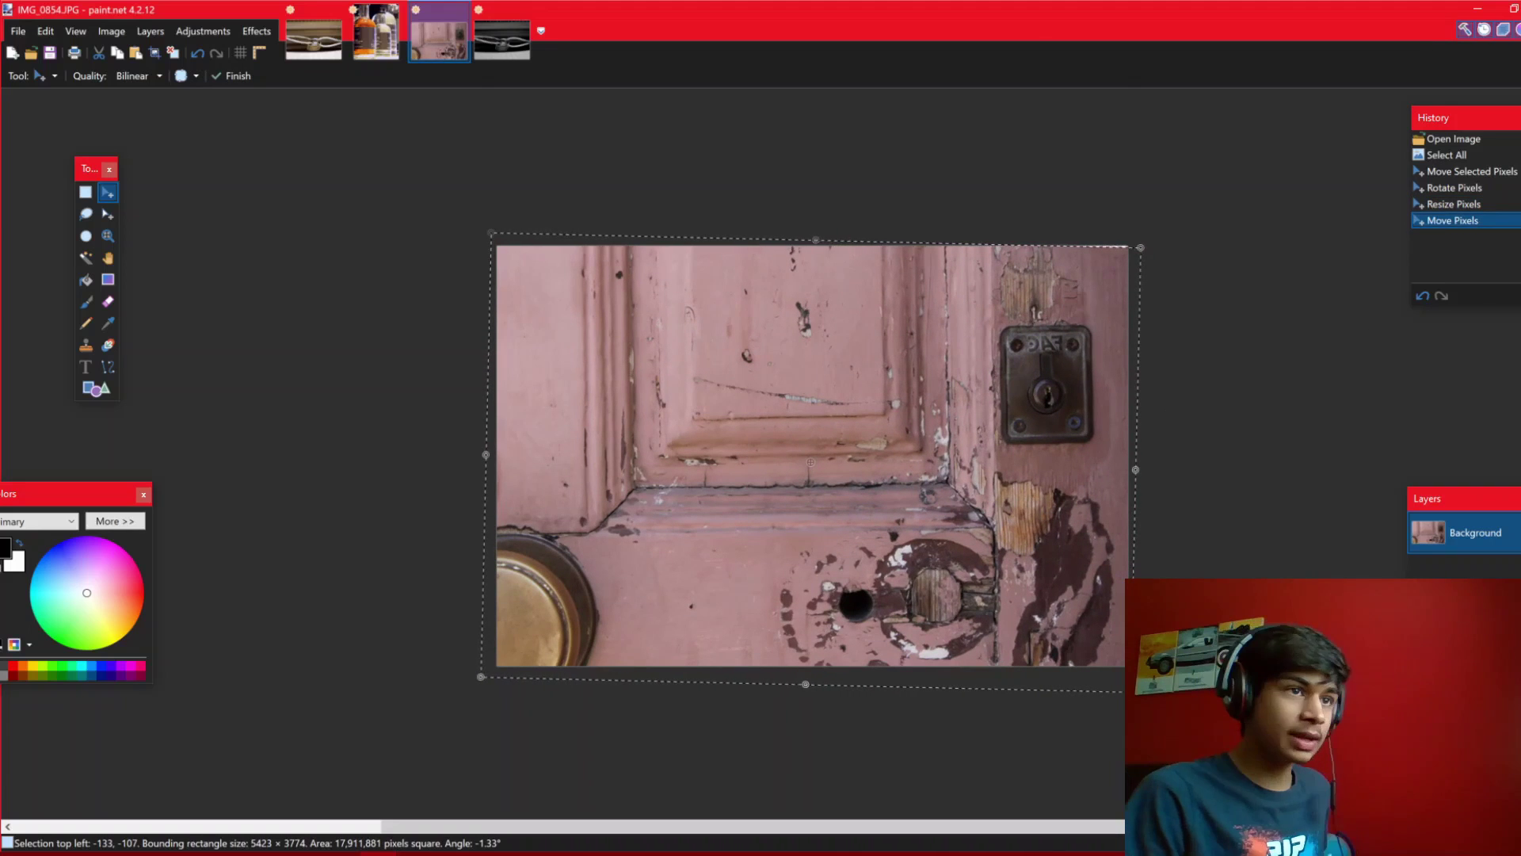
left_click(1454, 140)
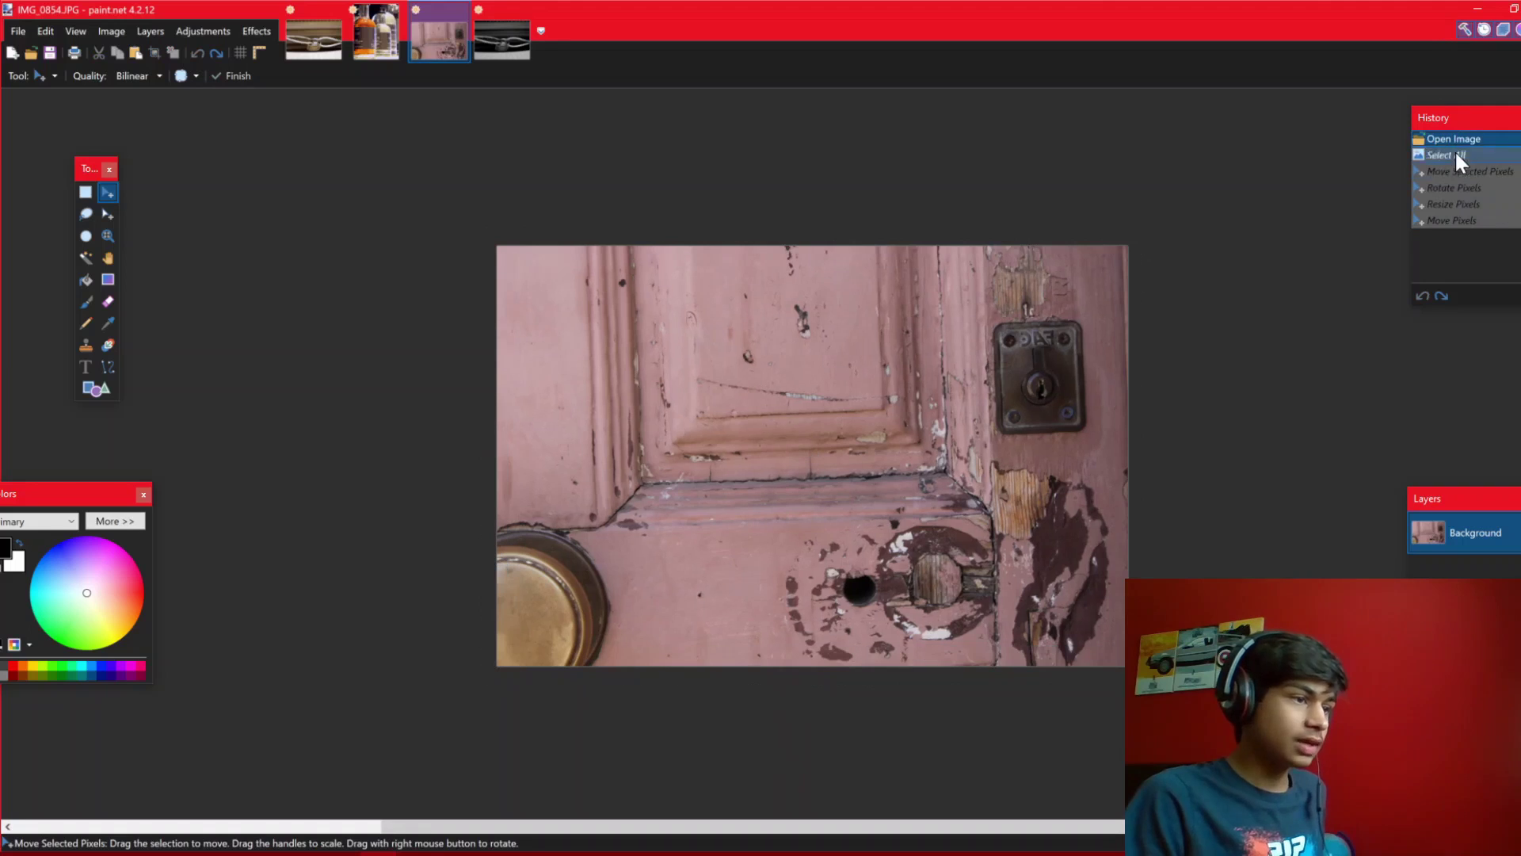
left_click(1478, 220)
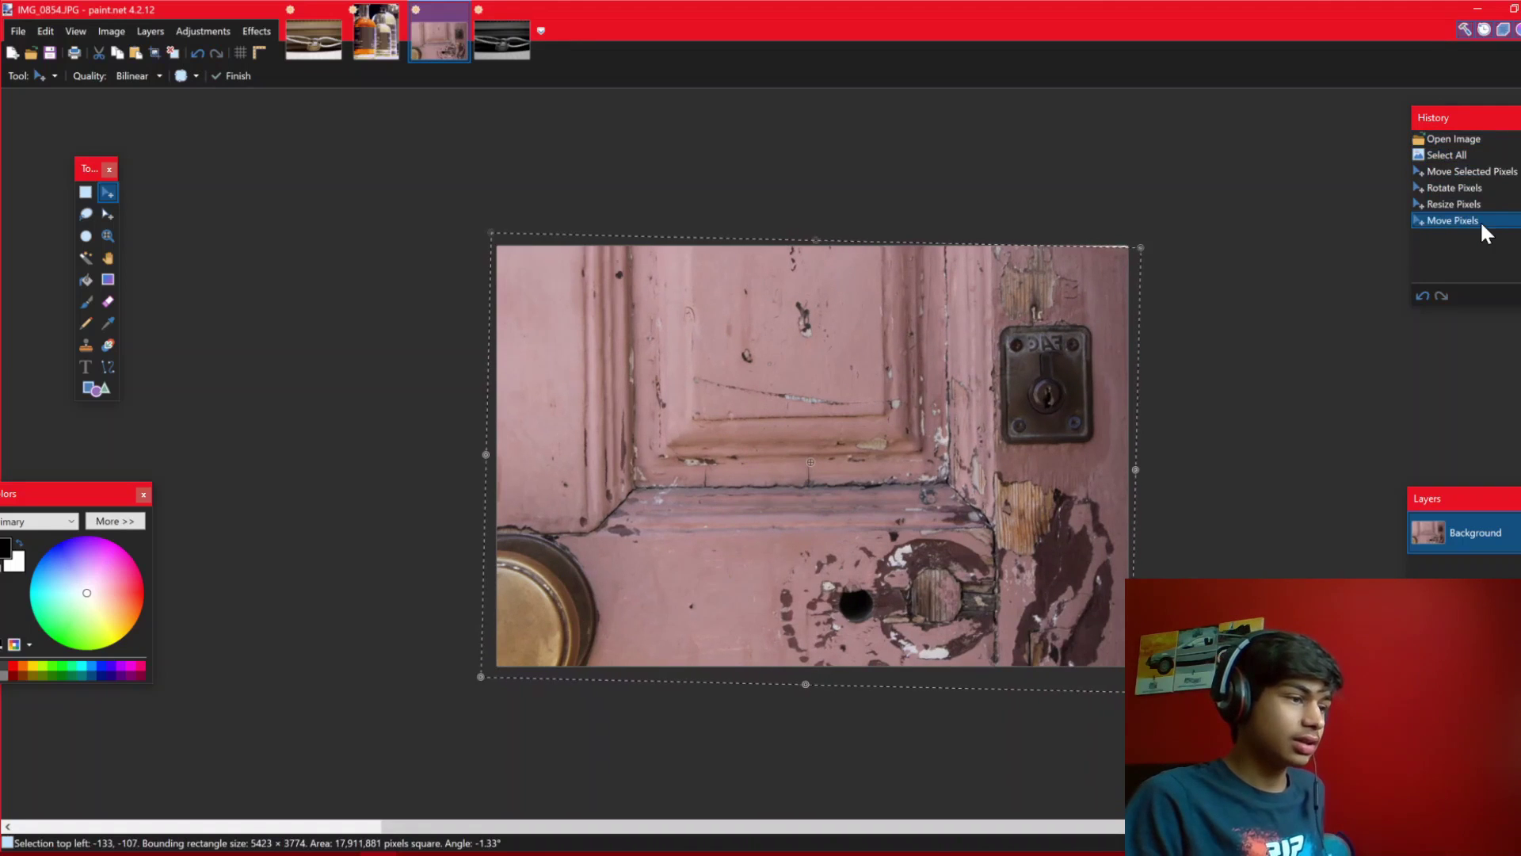
left_click_drag(479, 230, 482, 230)
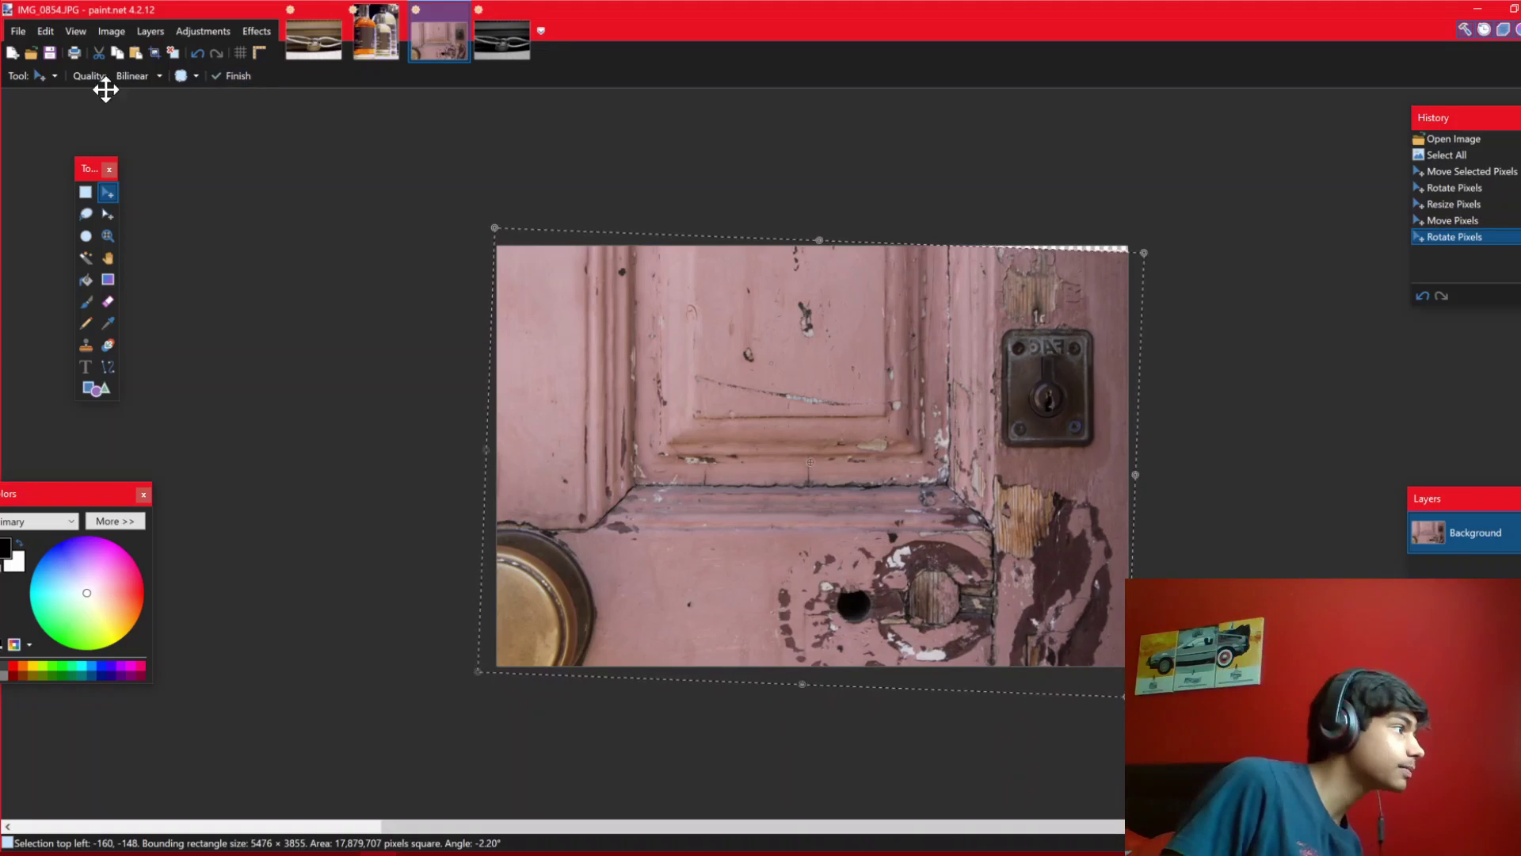
Crop the door photo to a rectangle of about 4203 × 3441 pixels that leaves out the brass knob
left_click(85, 191)
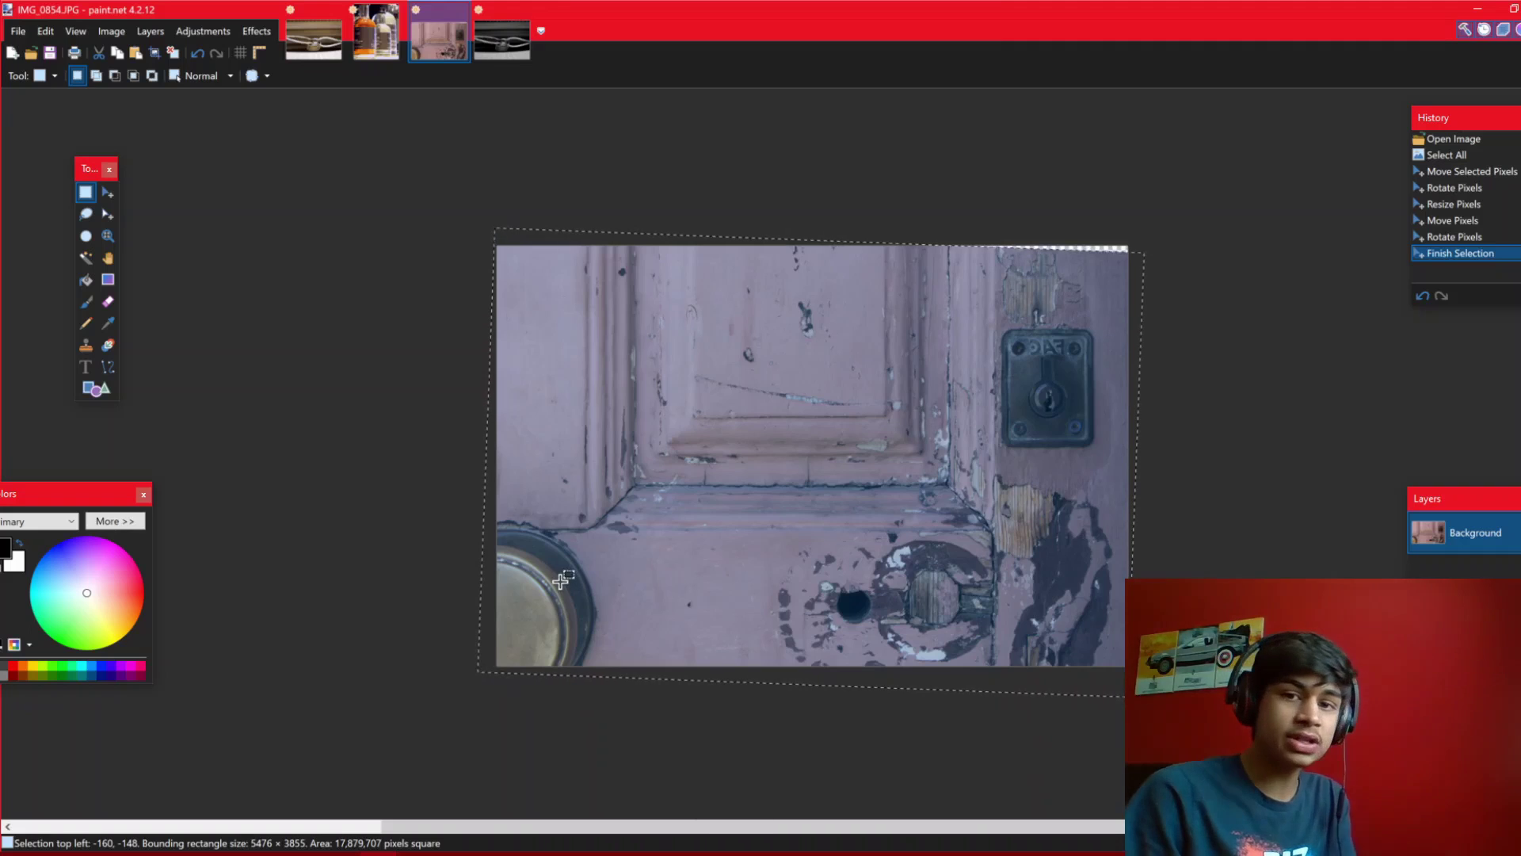
left_click_drag(614, 252, 666, 496)
left_click_drag(617, 247, 1133, 669)
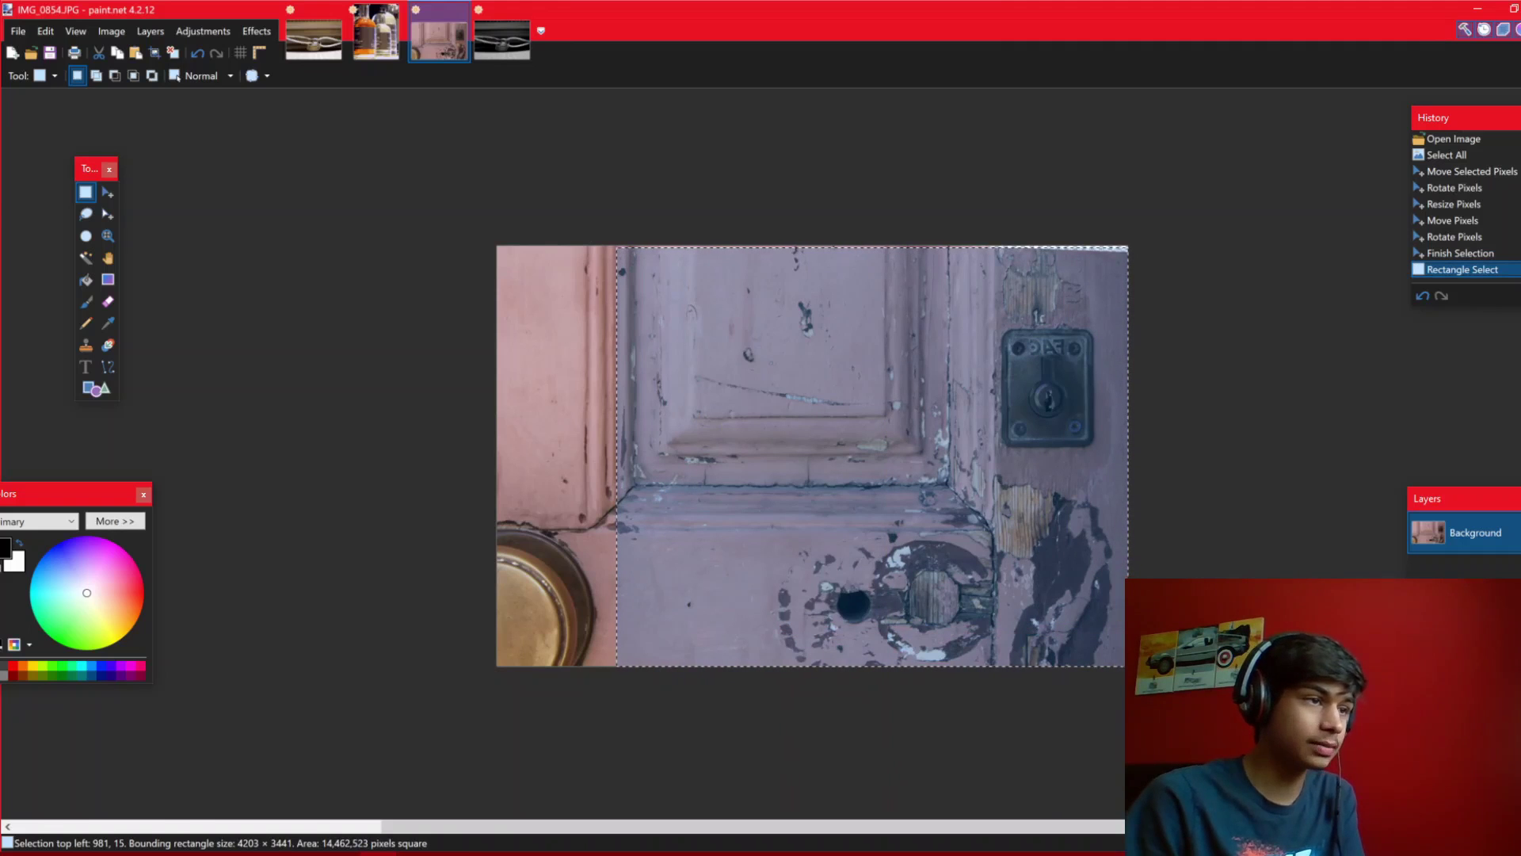
left_click_drag(1133, 670, 1133, 670)
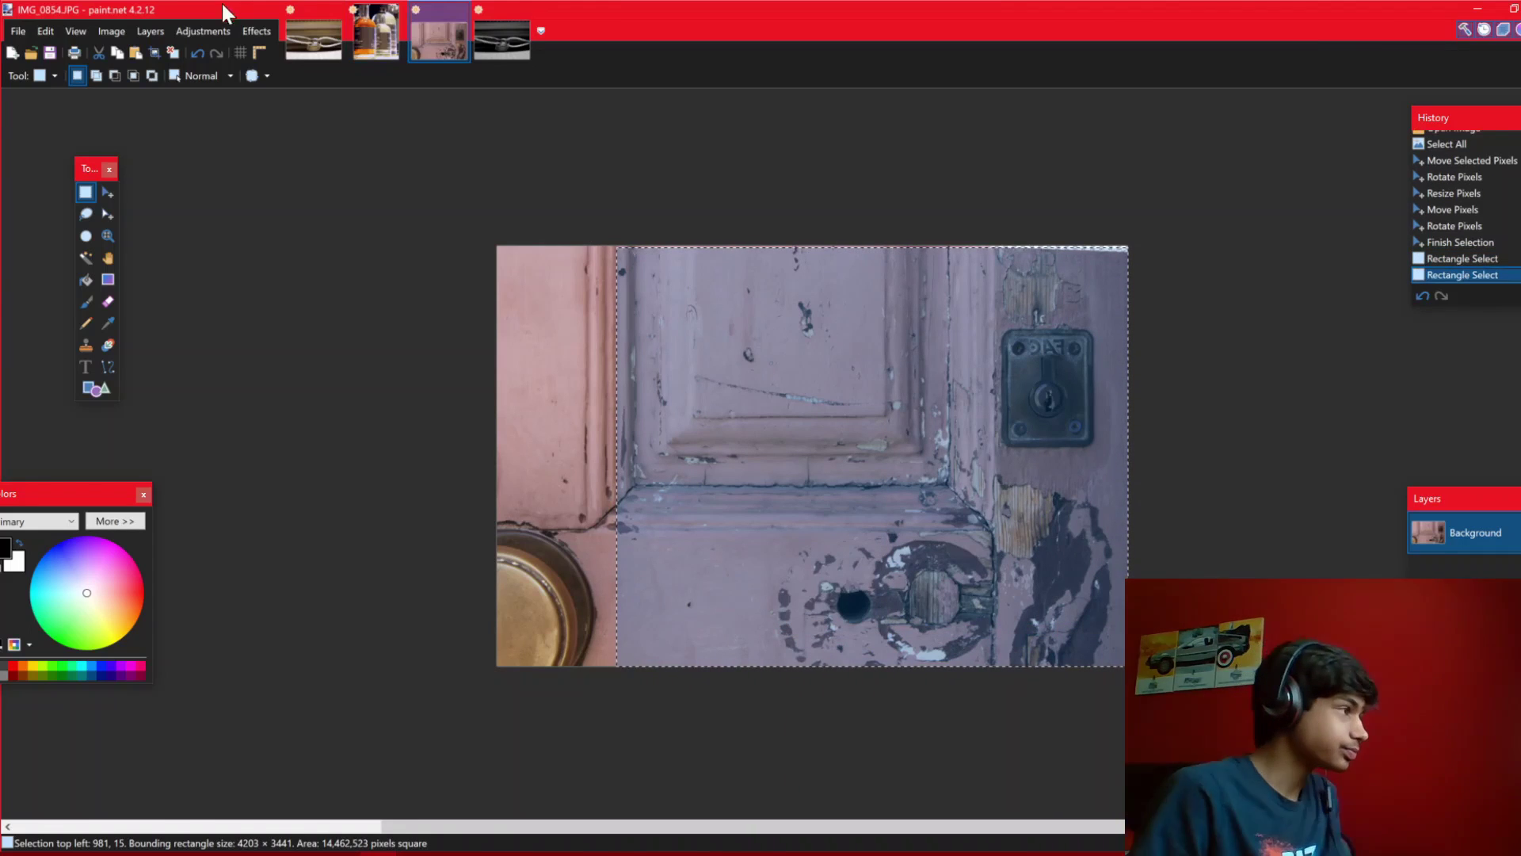
left_click(156, 56)
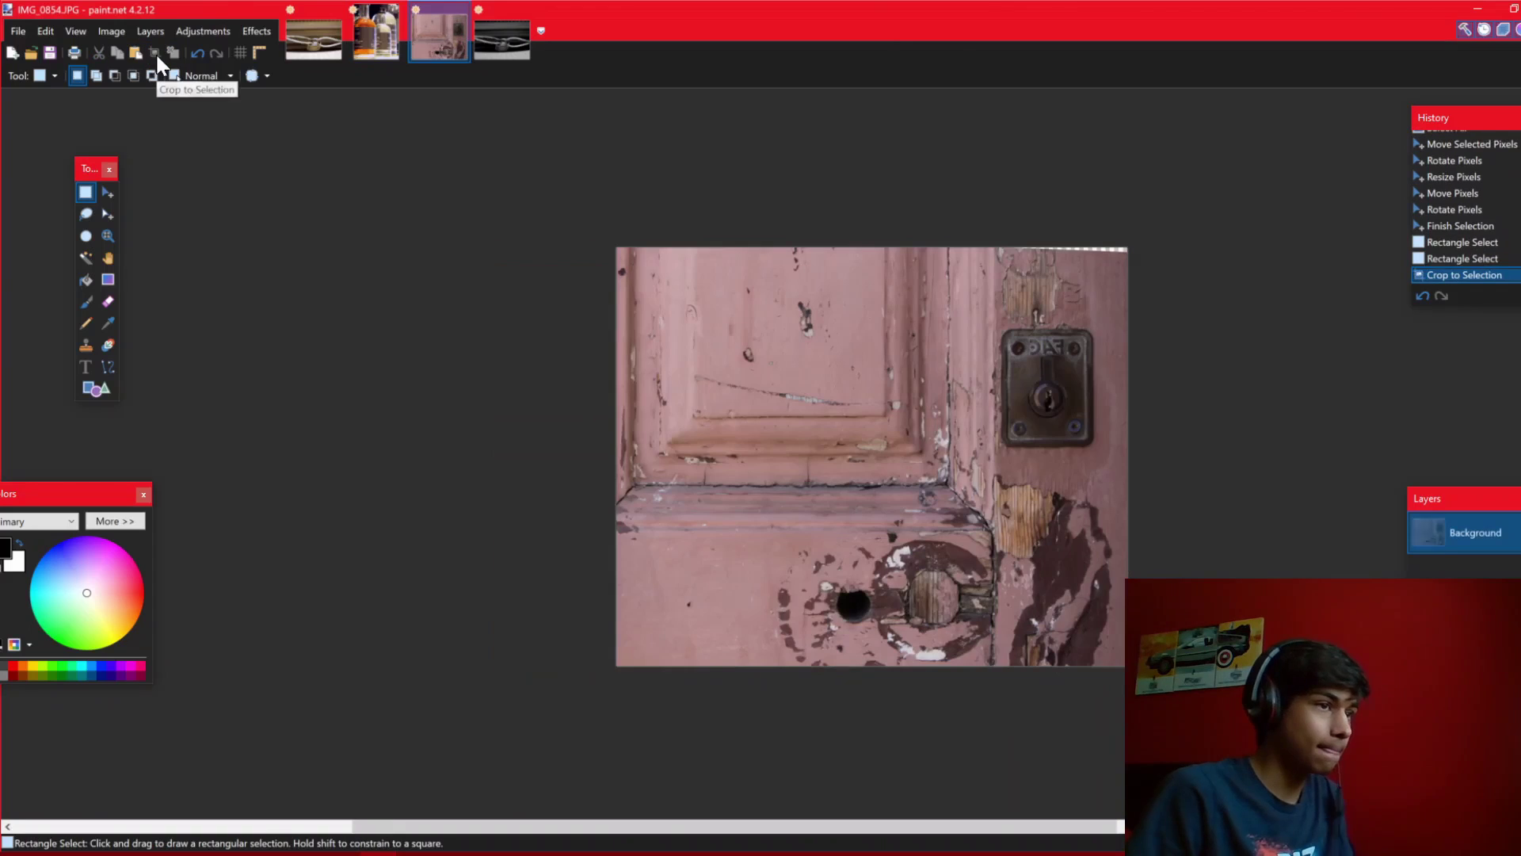
Select the whole cropped photo and enlarge it to about 4238 × 3494 pixels to cover the blank strip along its upper edge
left_click(107, 191)
key("ctrl+a")
left_click_drag(1144, 235, 1135, 245)
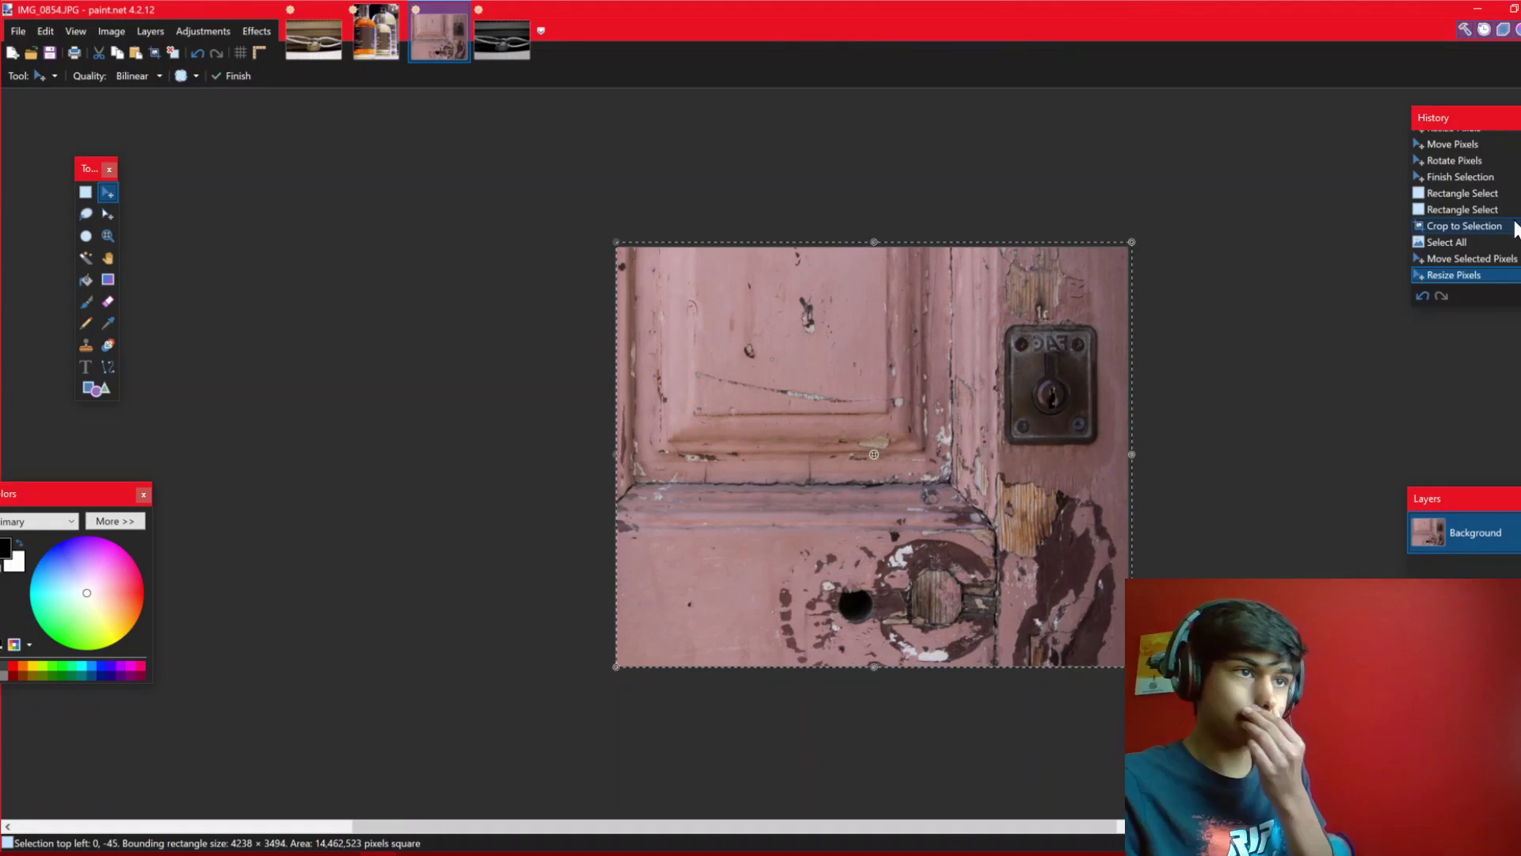
Compare the originally opened door photo with the edited version through the history, returning to the Resize Pixels state
scroll(1490, 206, "up", 3)
left_click(1450, 139)
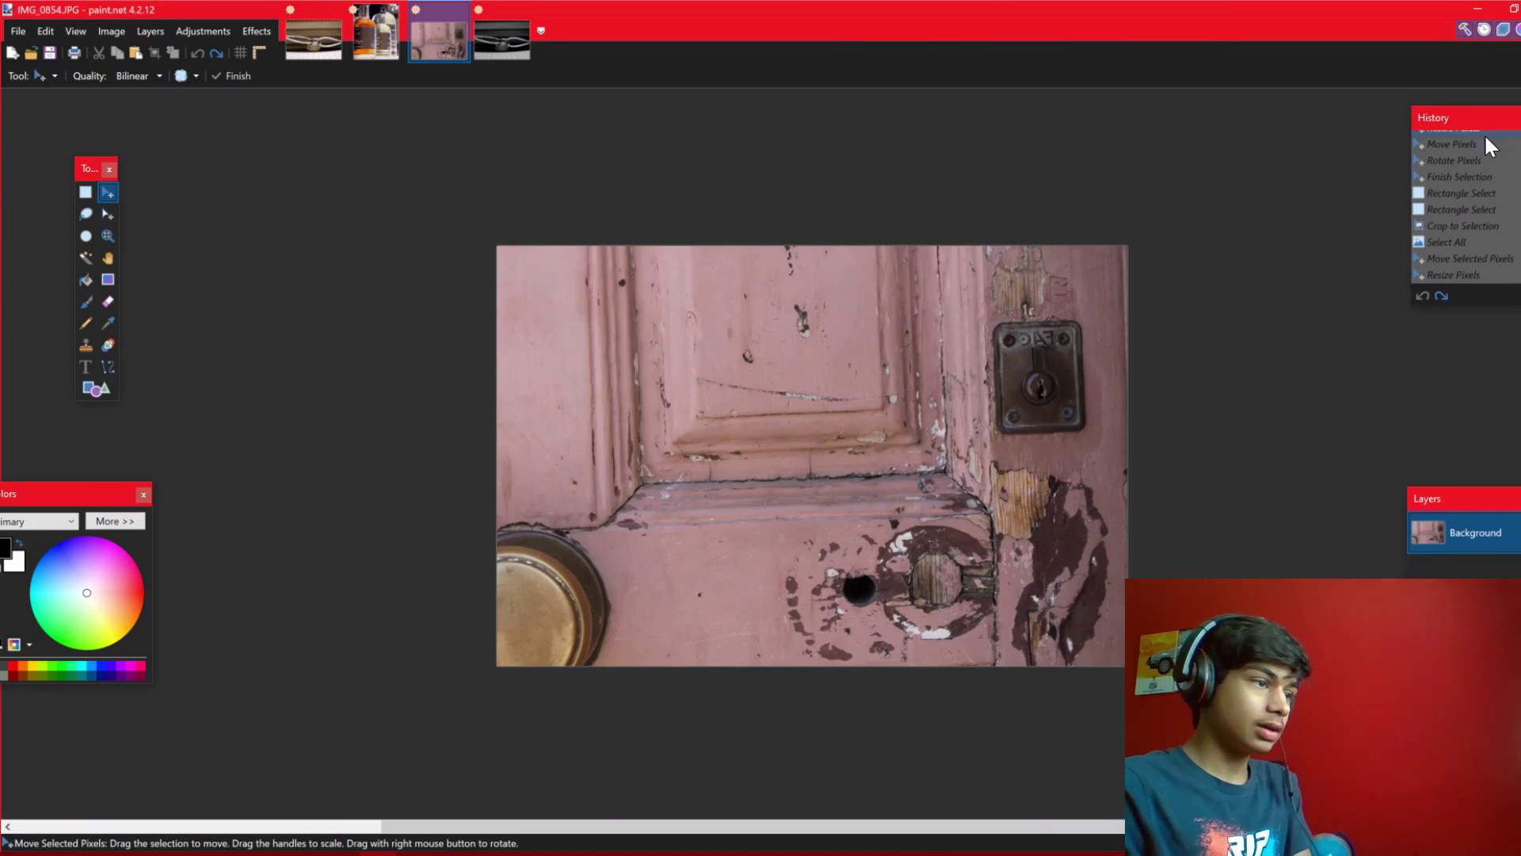
left_click(1491, 275)
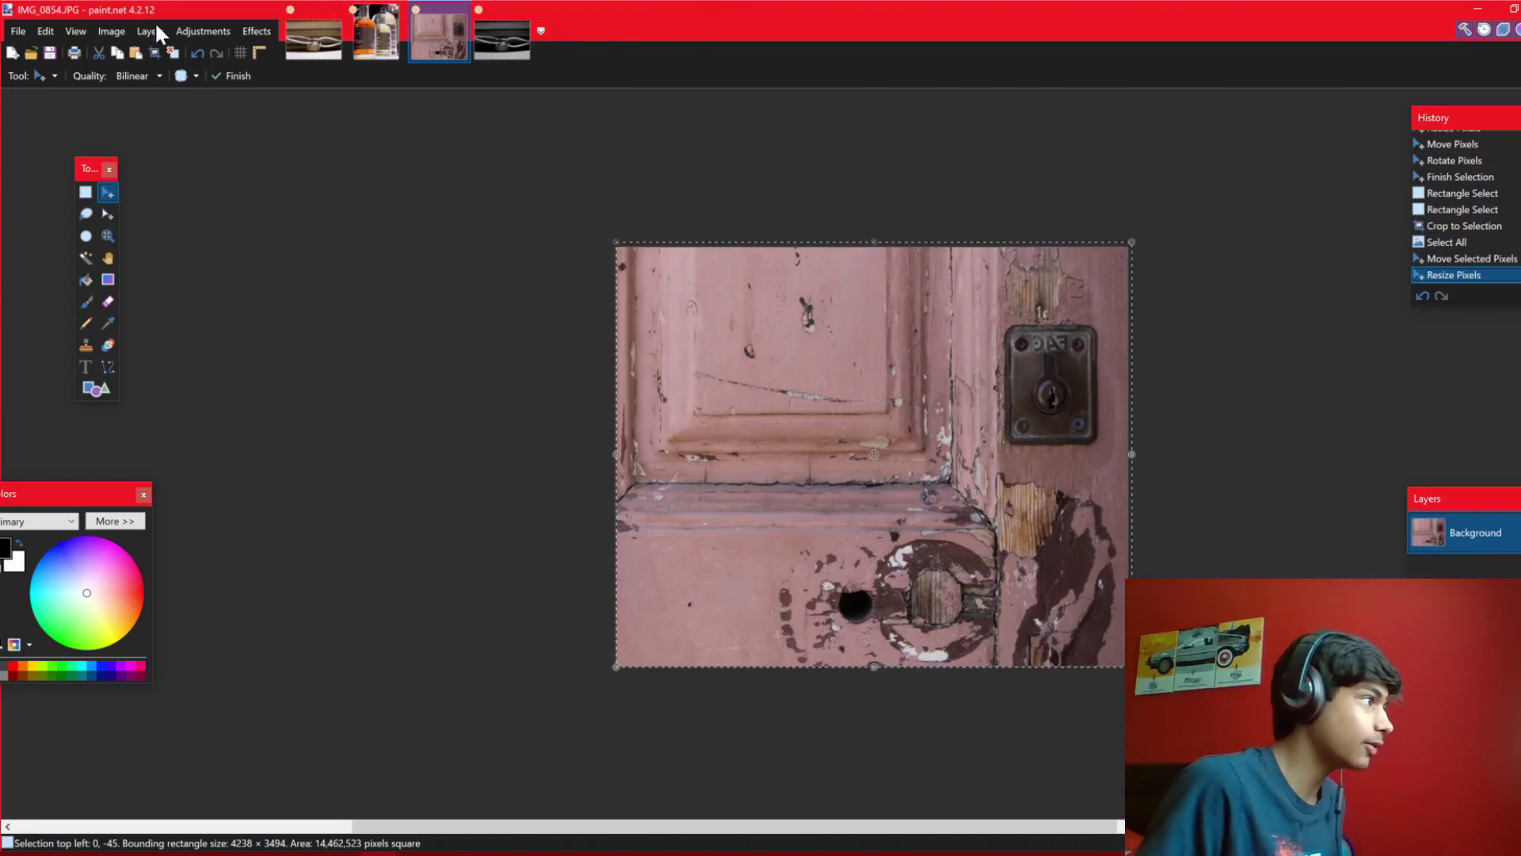
left_click(210, 32)
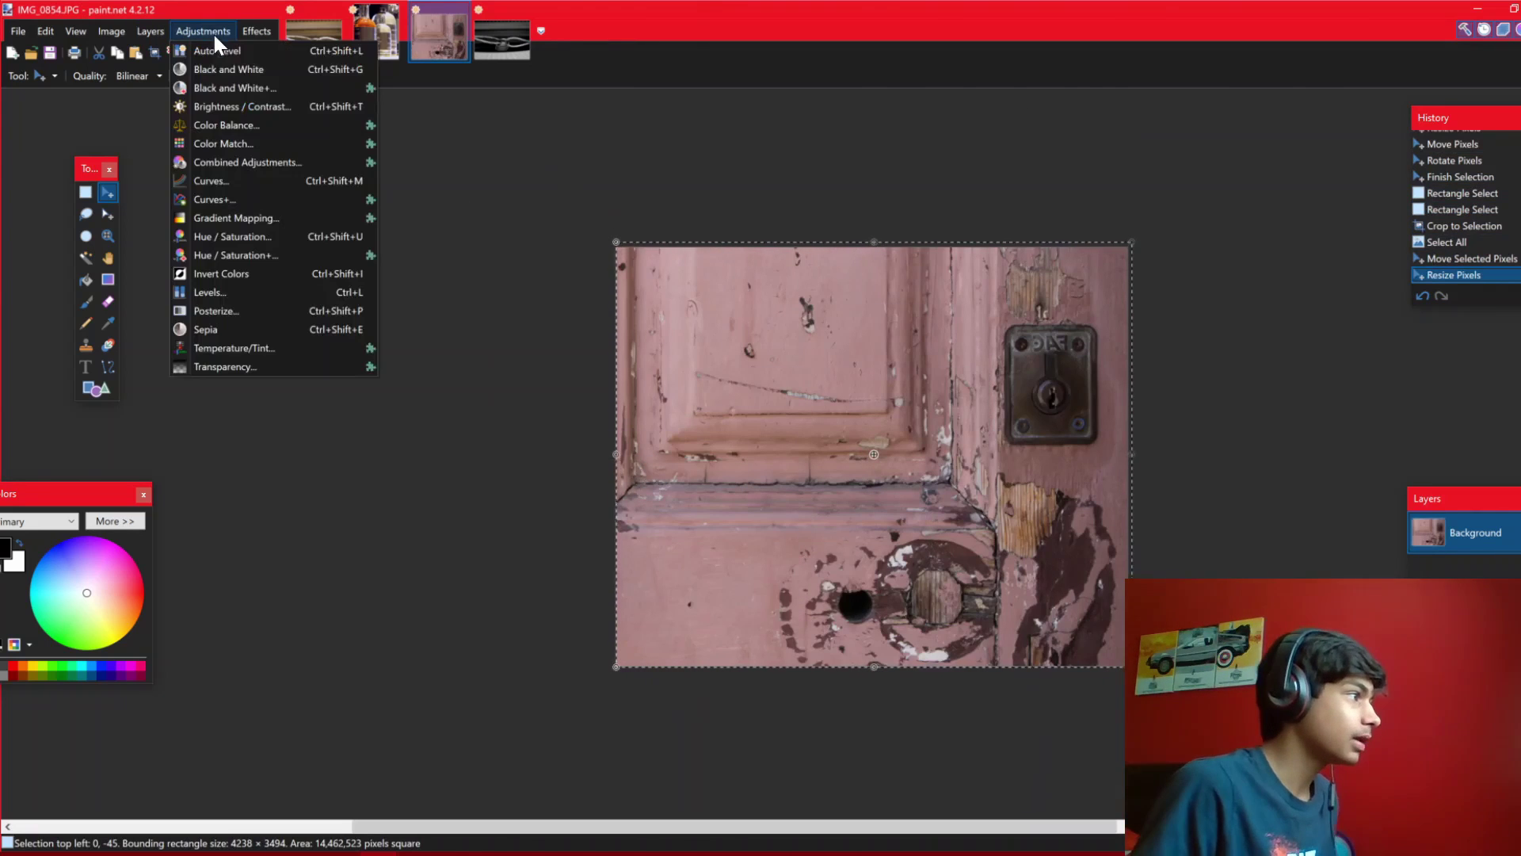
left_click(229, 100)
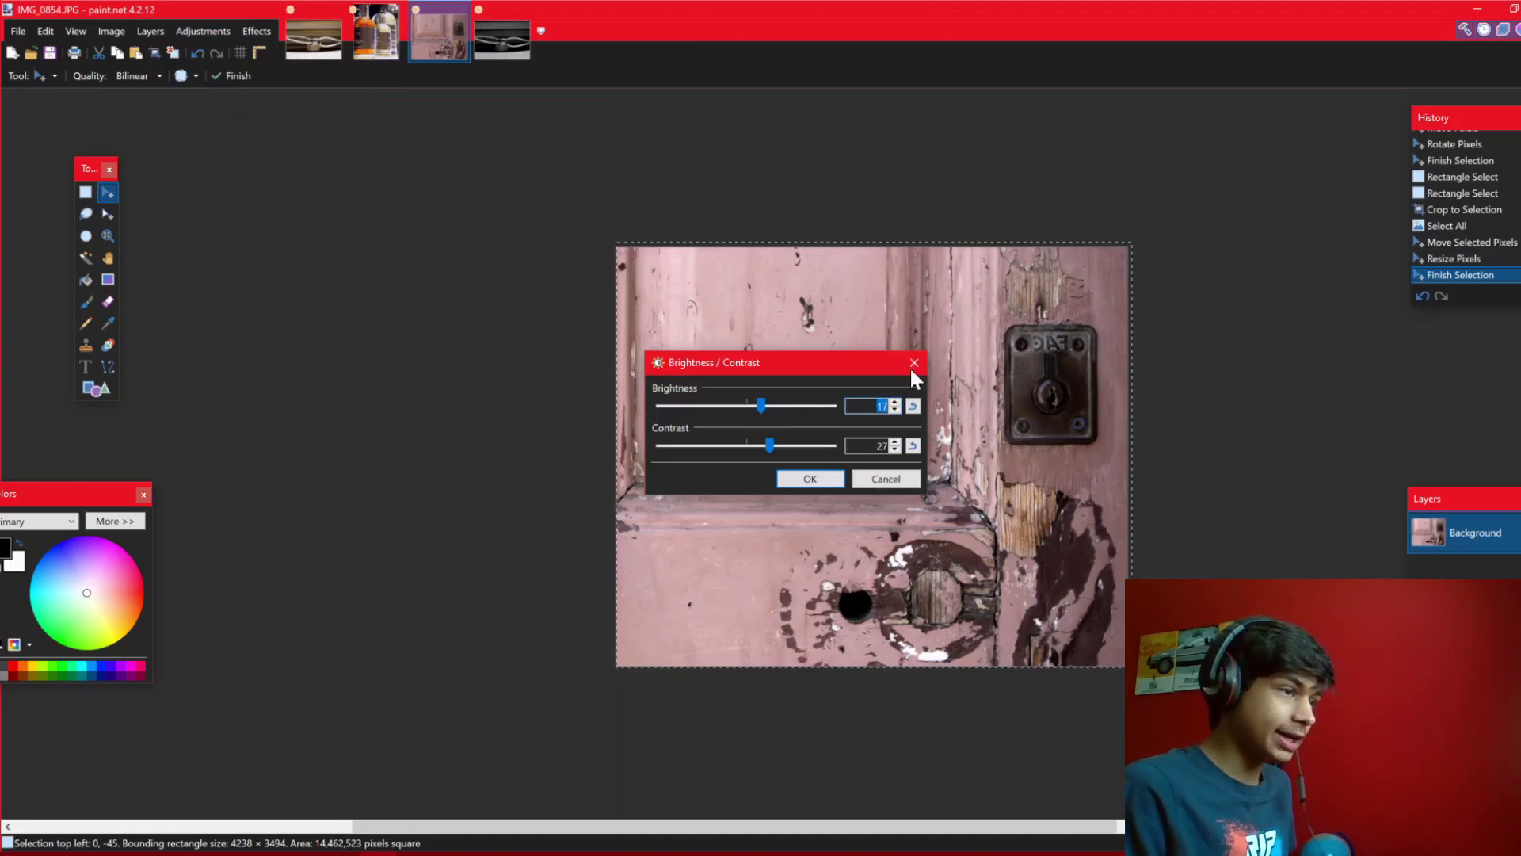
left_click(910, 363)
Try Auto-Level on the cropped door photo and undo it
left_click(199, 31)
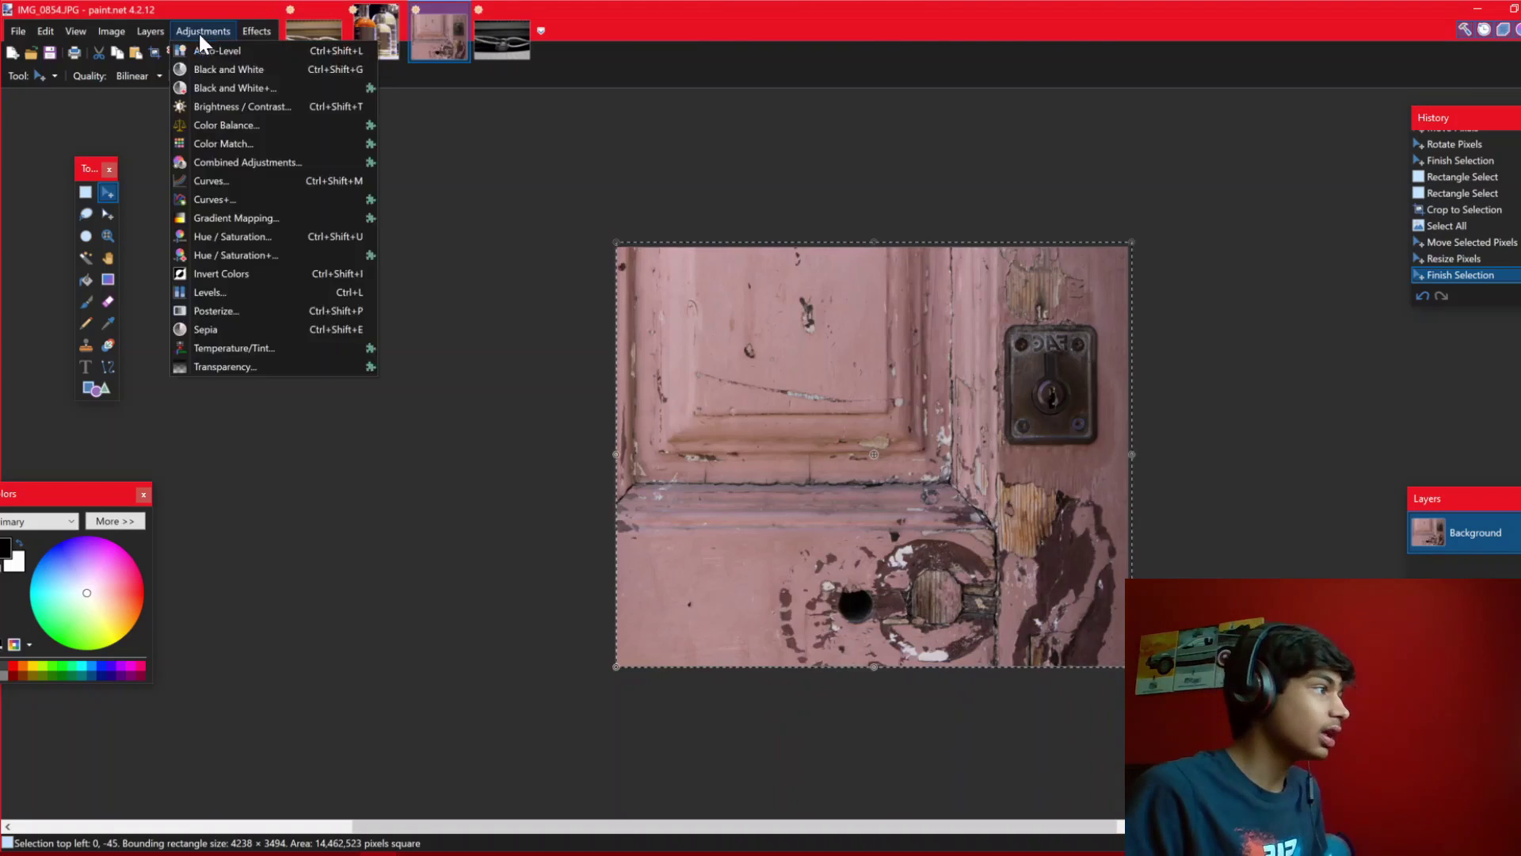
left_click(198, 31)
left_click(203, 31)
left_click(205, 30)
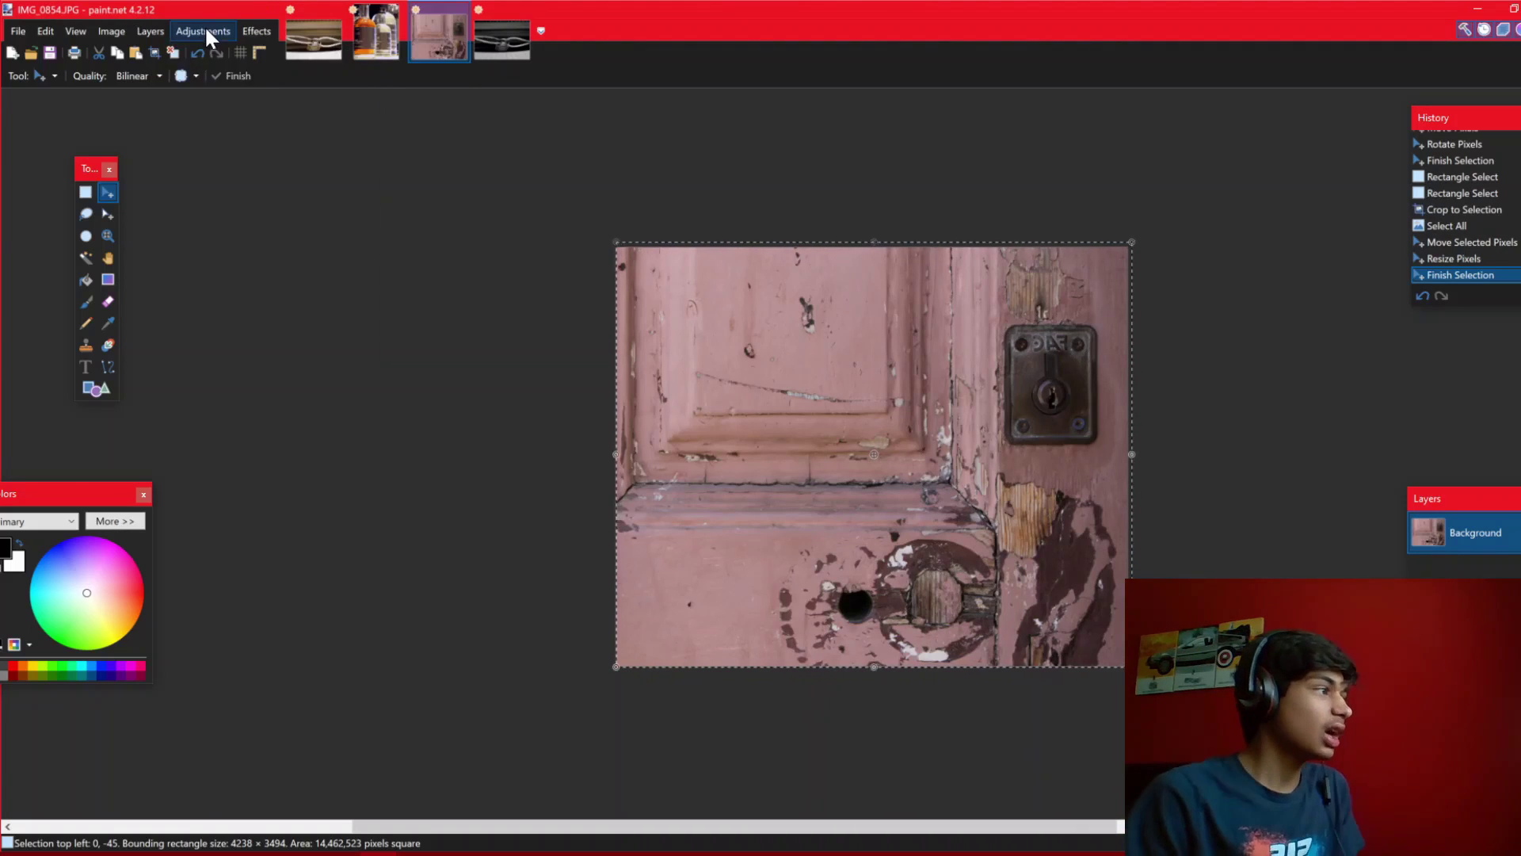
left_click(208, 31)
left_click(225, 51)
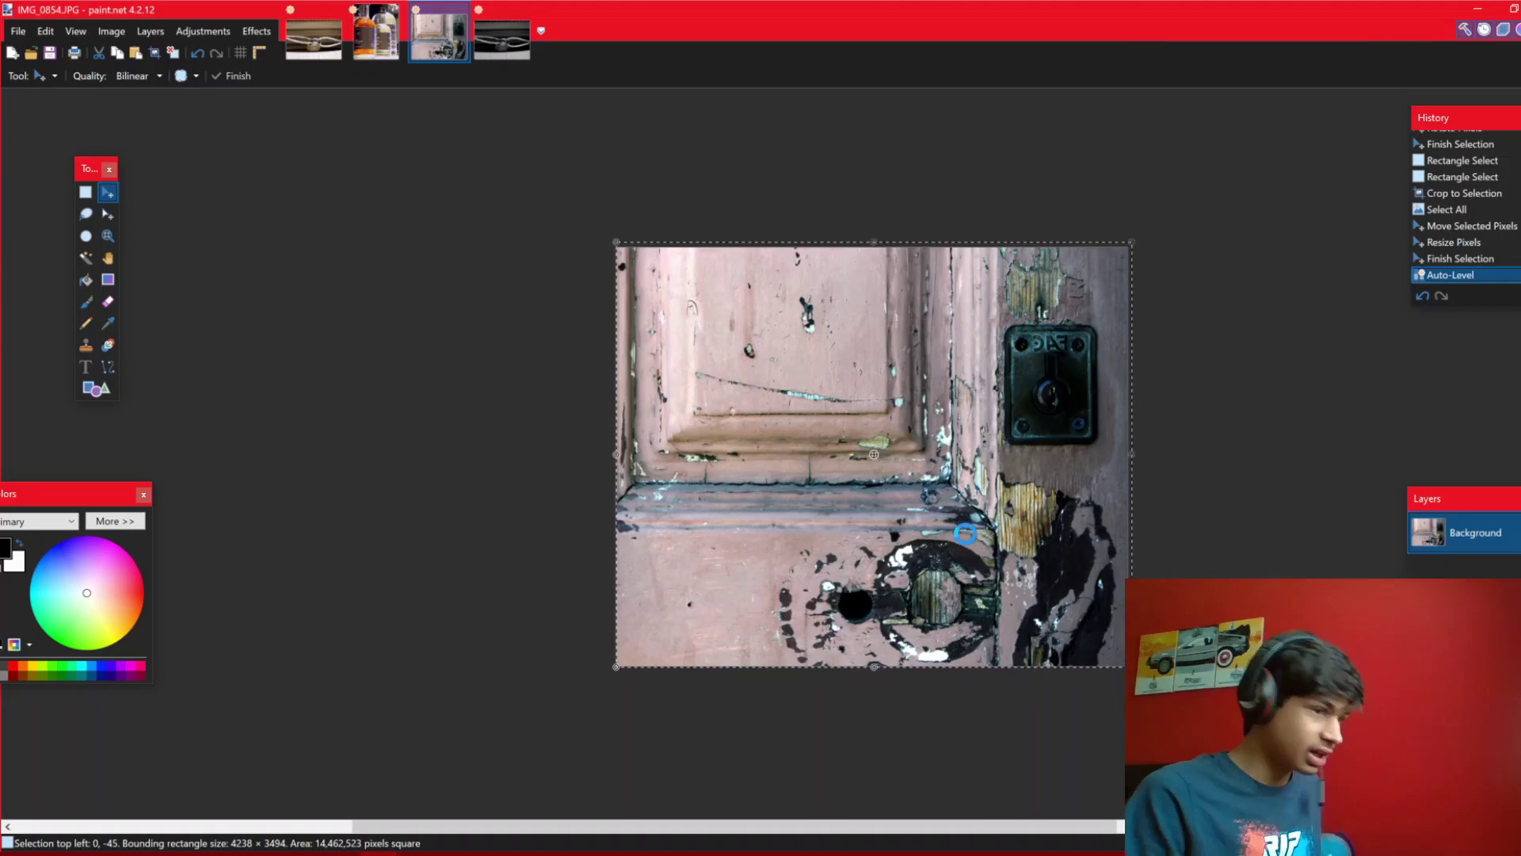
key("ctrl+z")
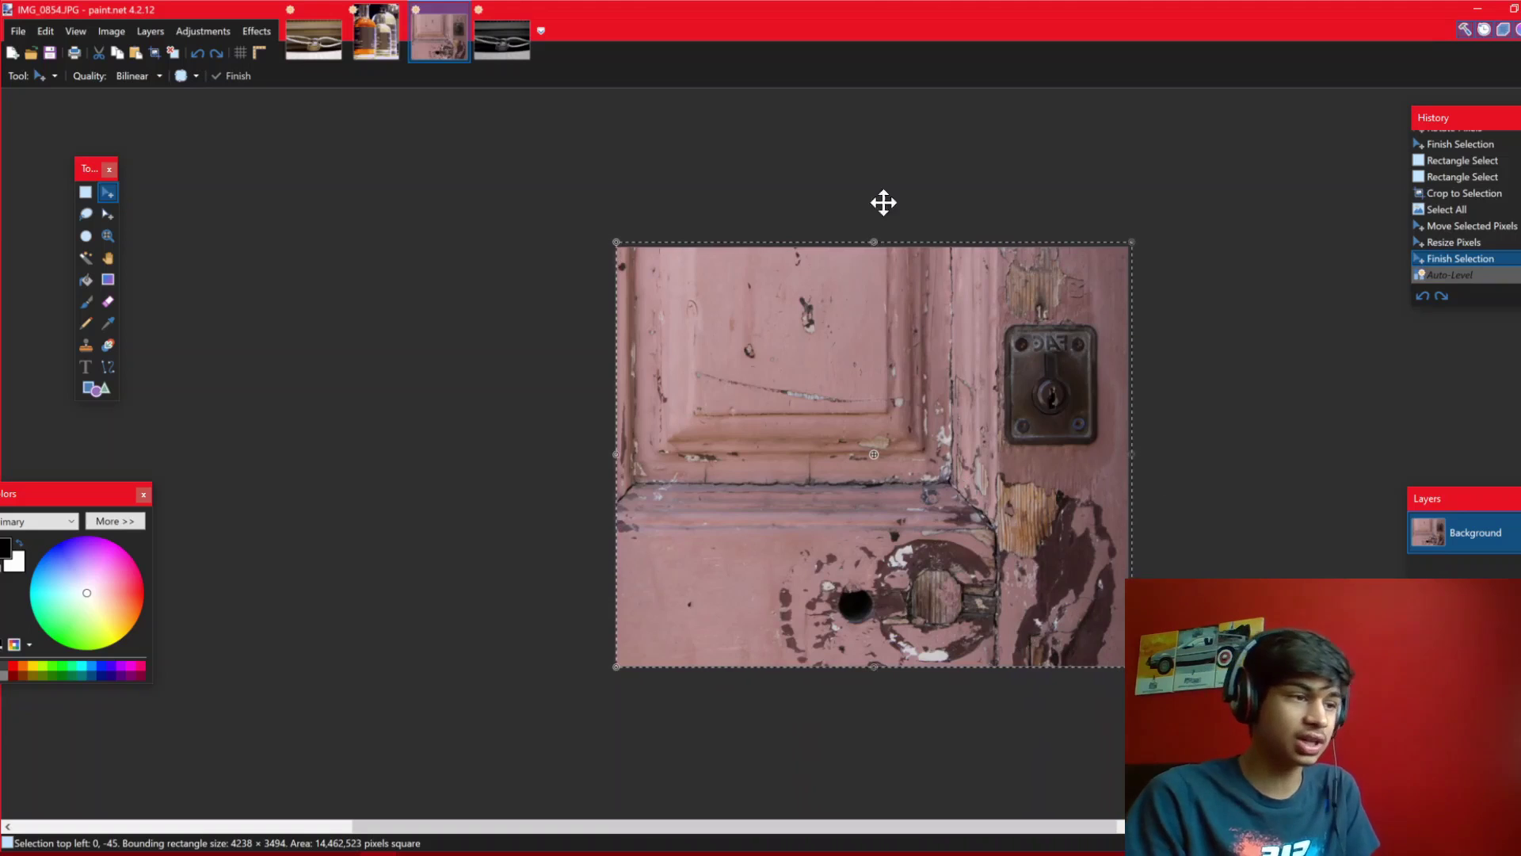
Apply Brightness / Contrast to the door photo with brightness 4 and contrast 16
left_click(204, 31)
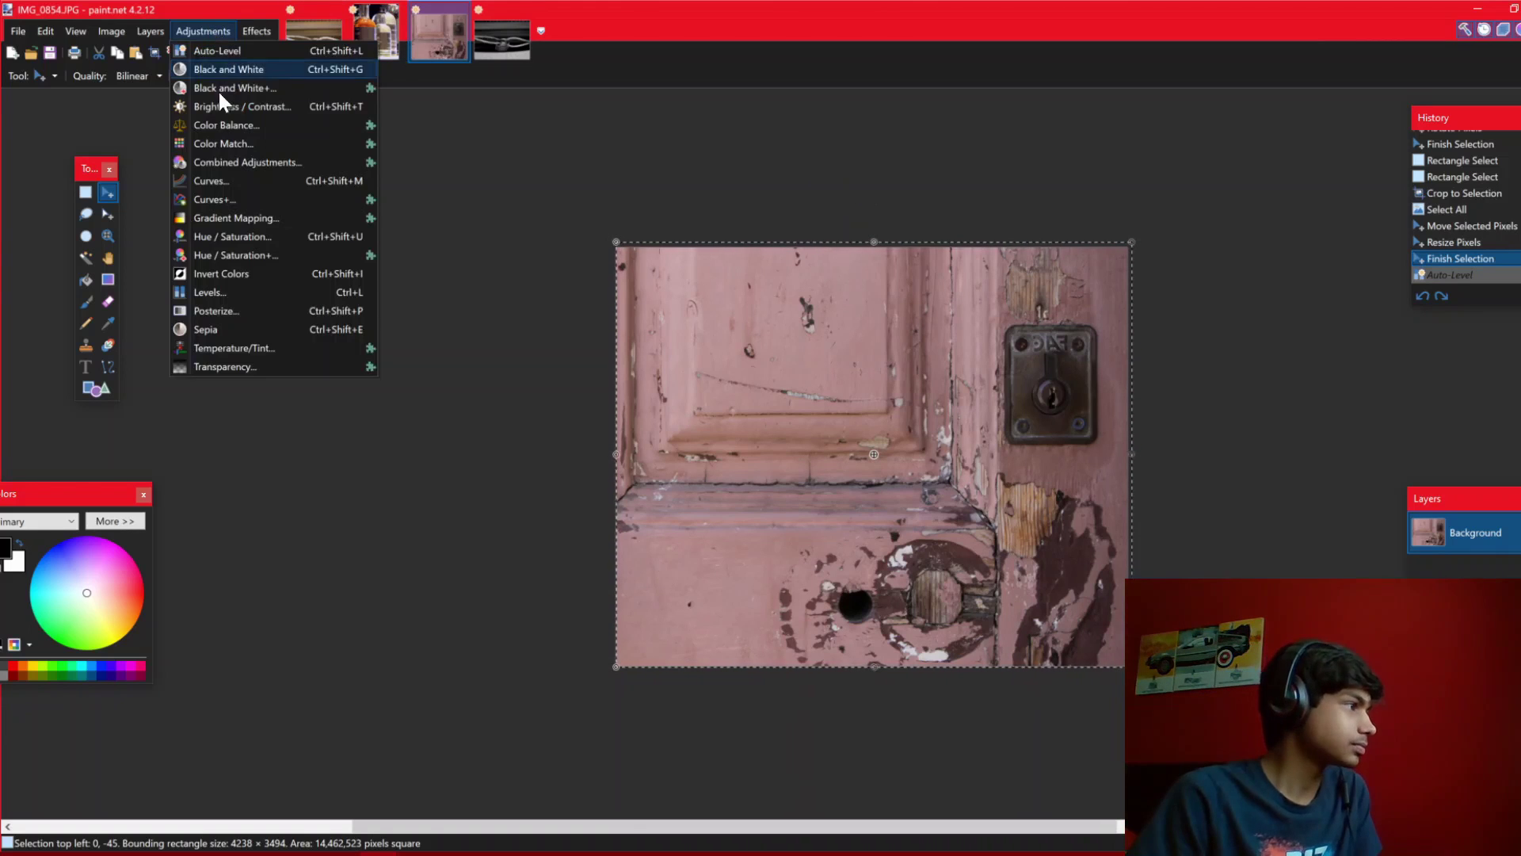
left_click(221, 117)
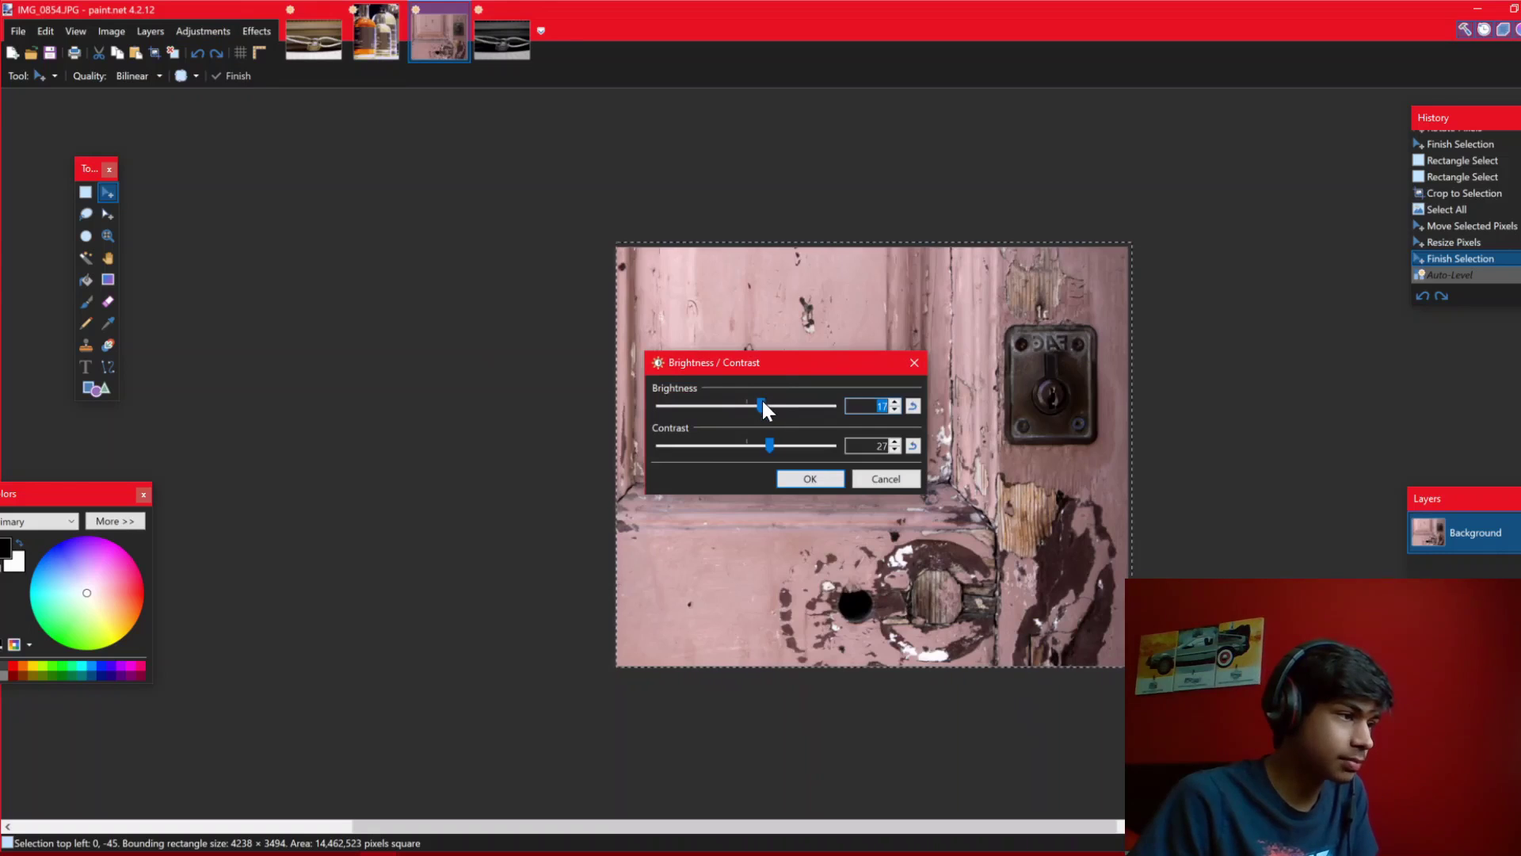
left_click(753, 401)
left_click_drag(765, 442, 757, 448)
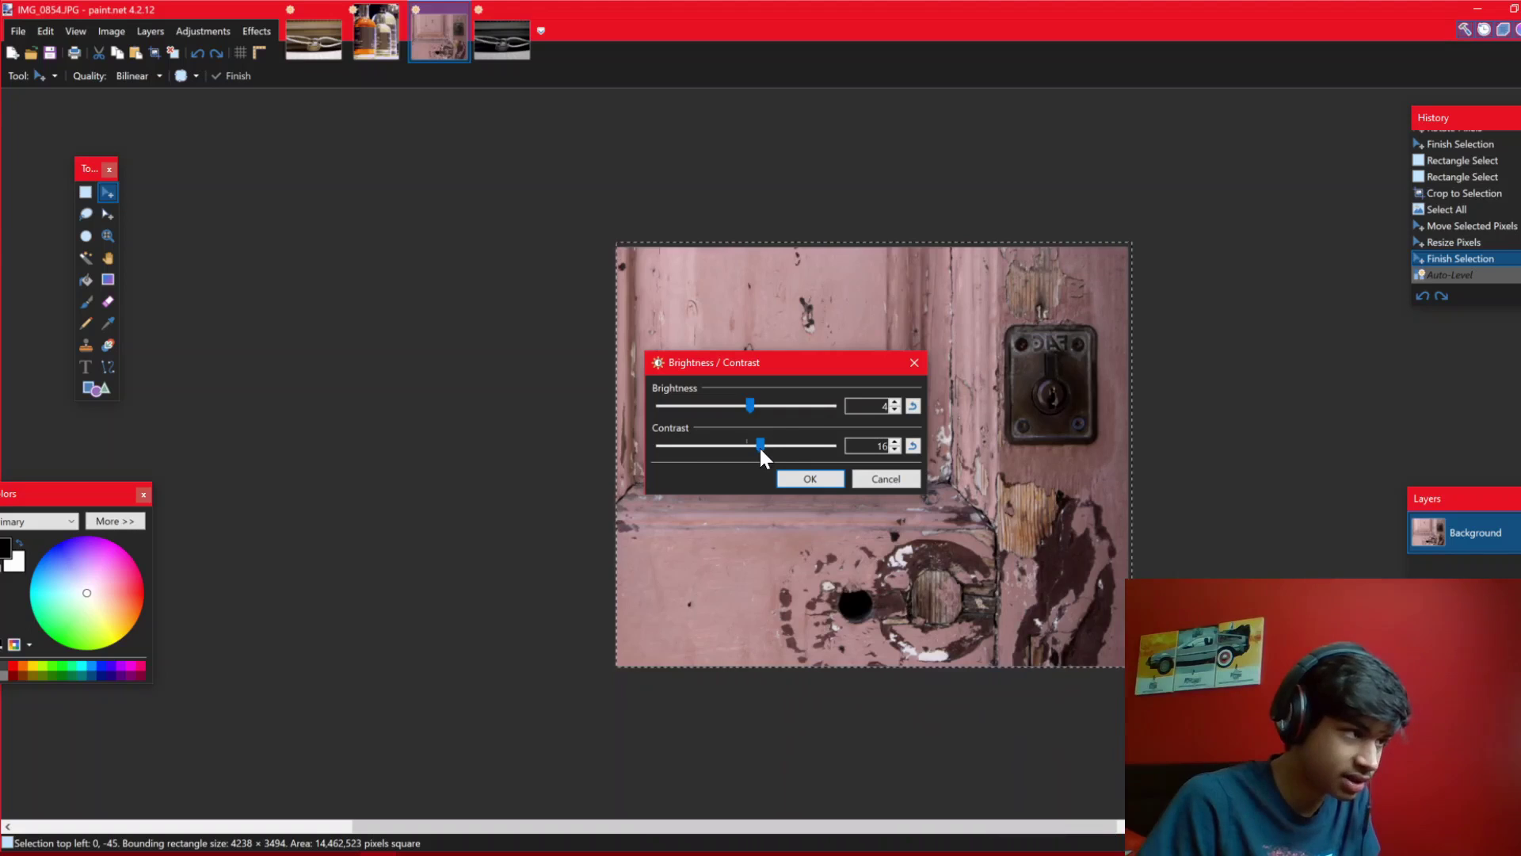
left_click(832, 478)
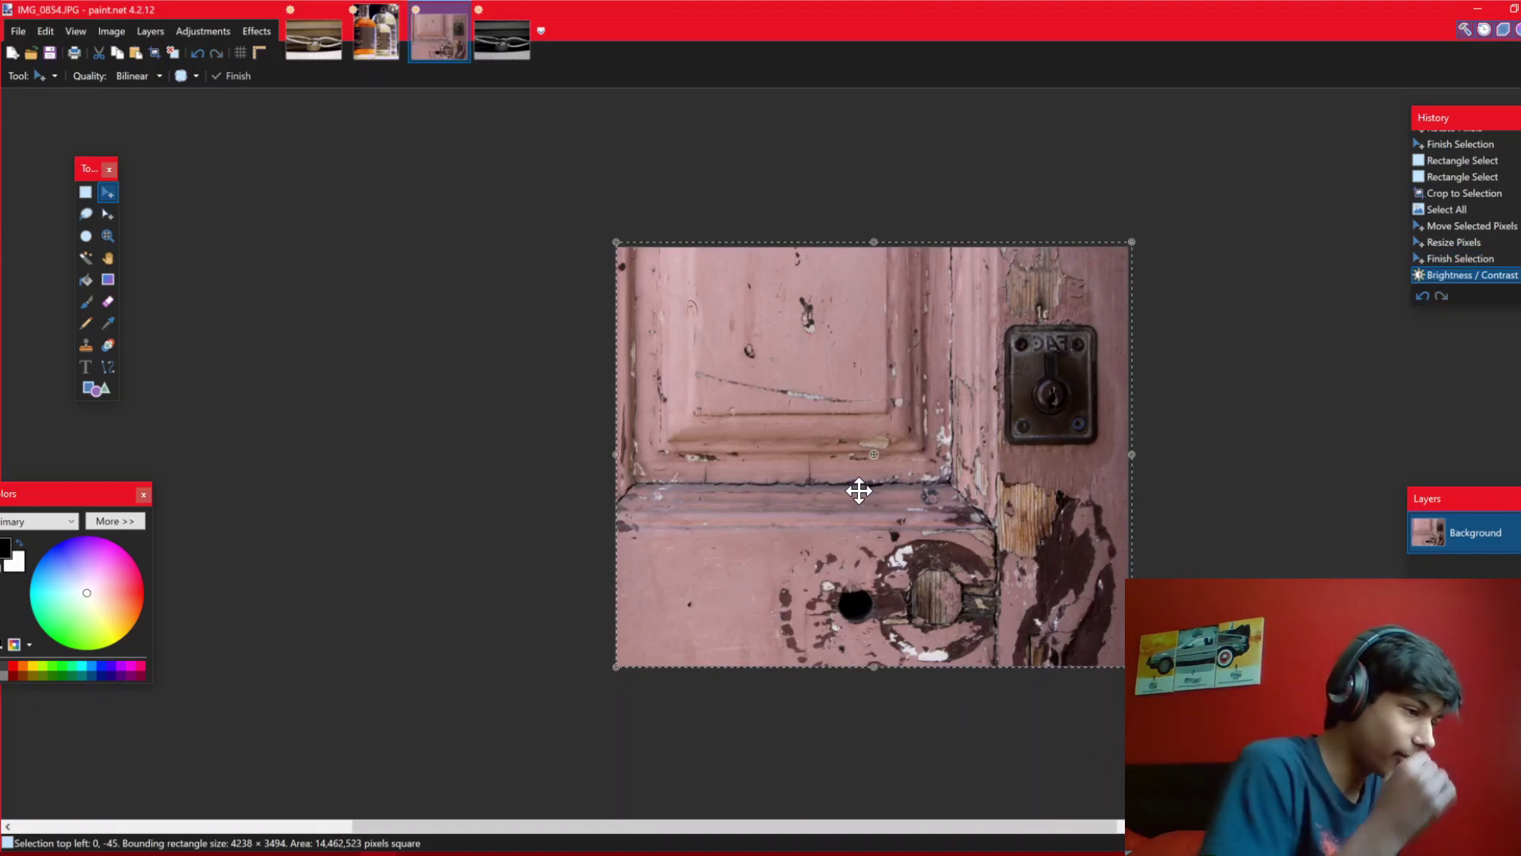
Apply Hue / Saturation to the door photo with hue 8, saturation 113 and lightness -6
left_click(205, 32)
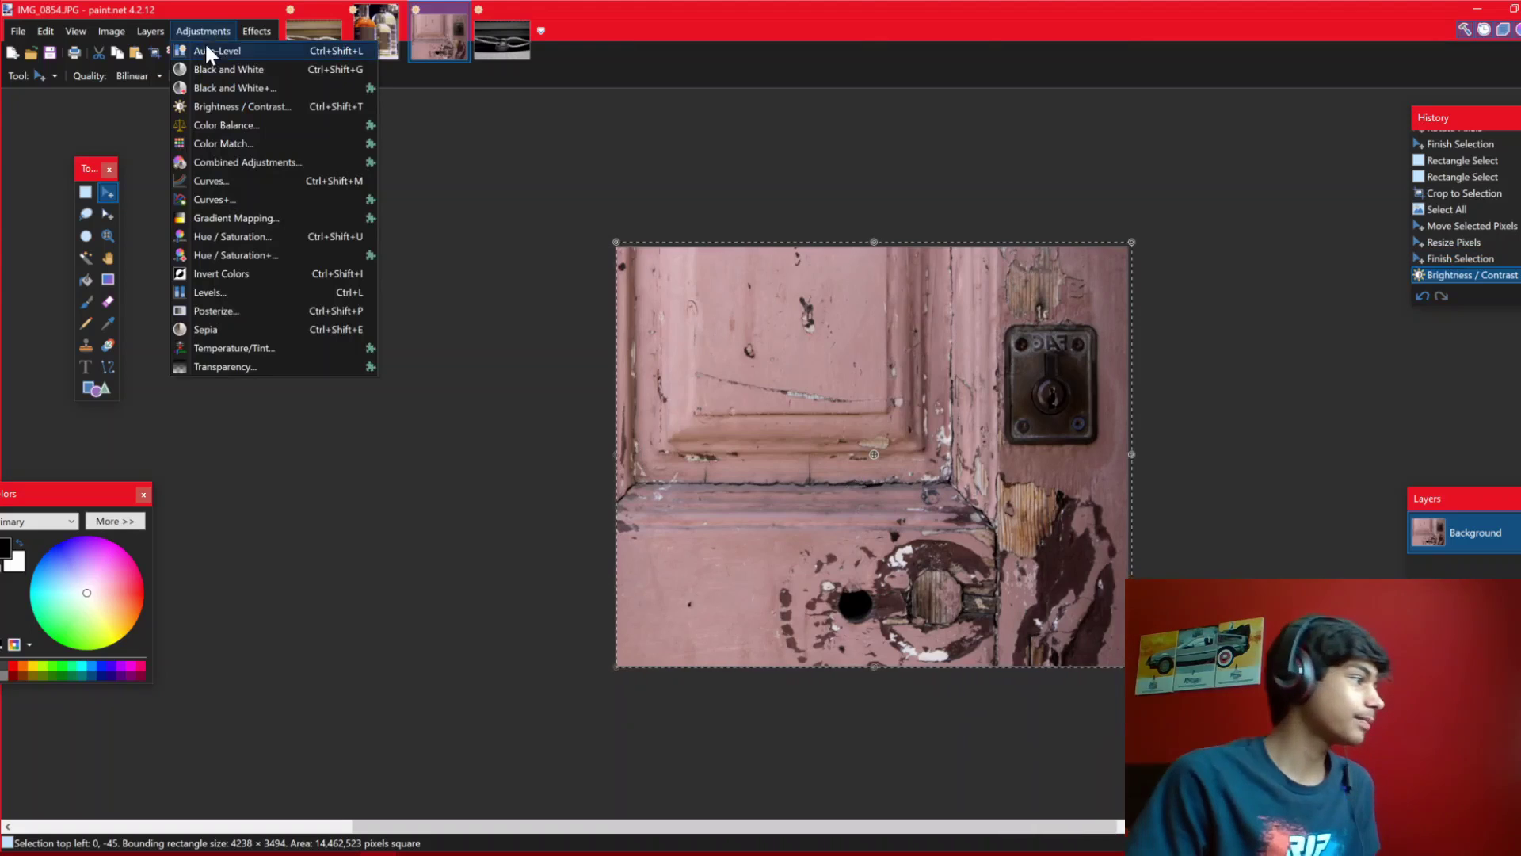
left_click(226, 31)
left_click(217, 26)
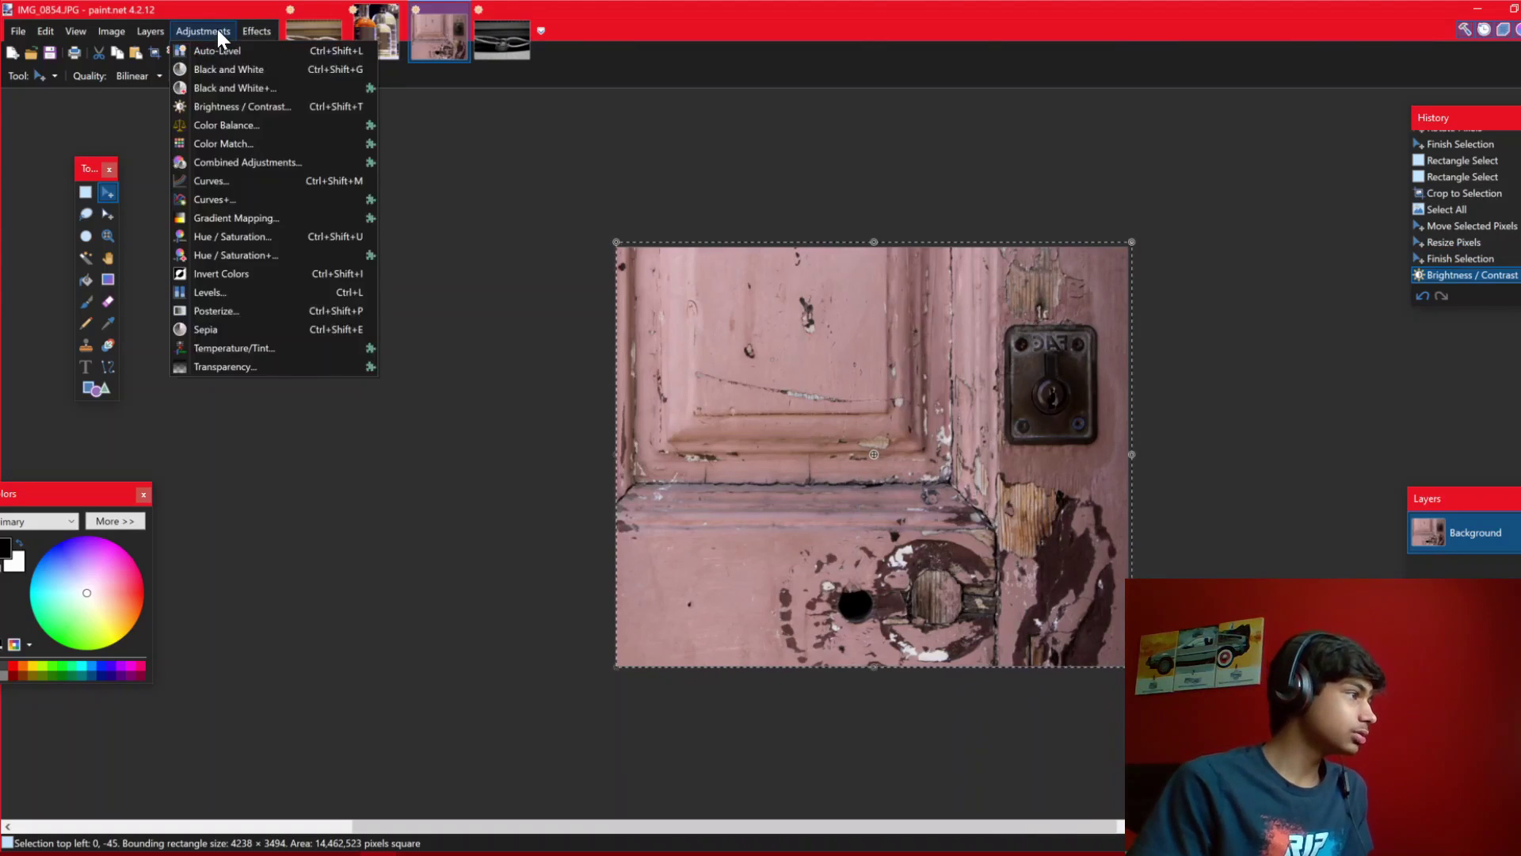
left_click(258, 235)
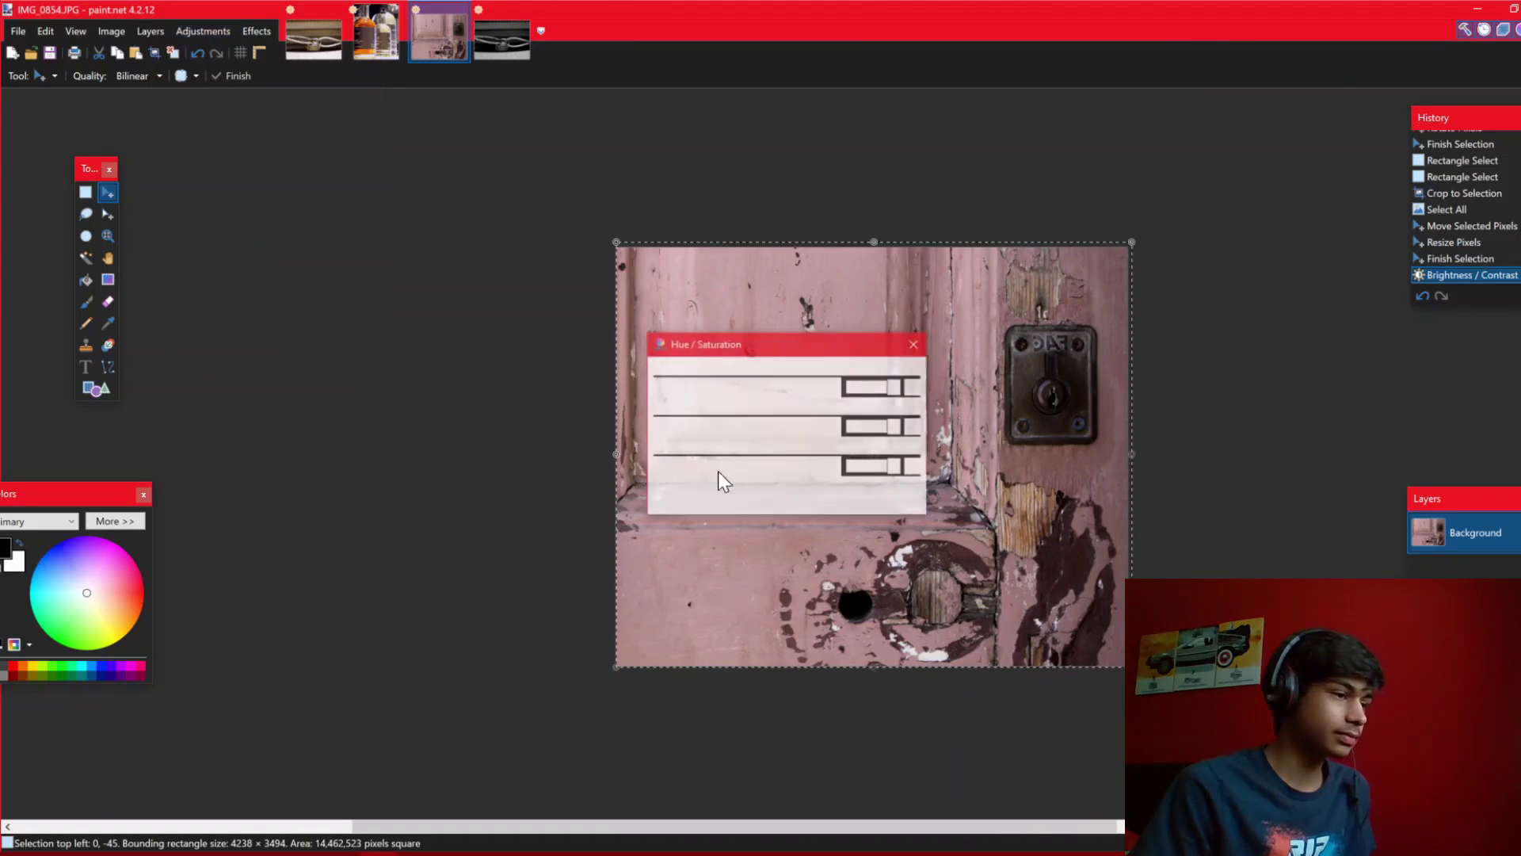
left_click_drag(764, 354, 427, 330)
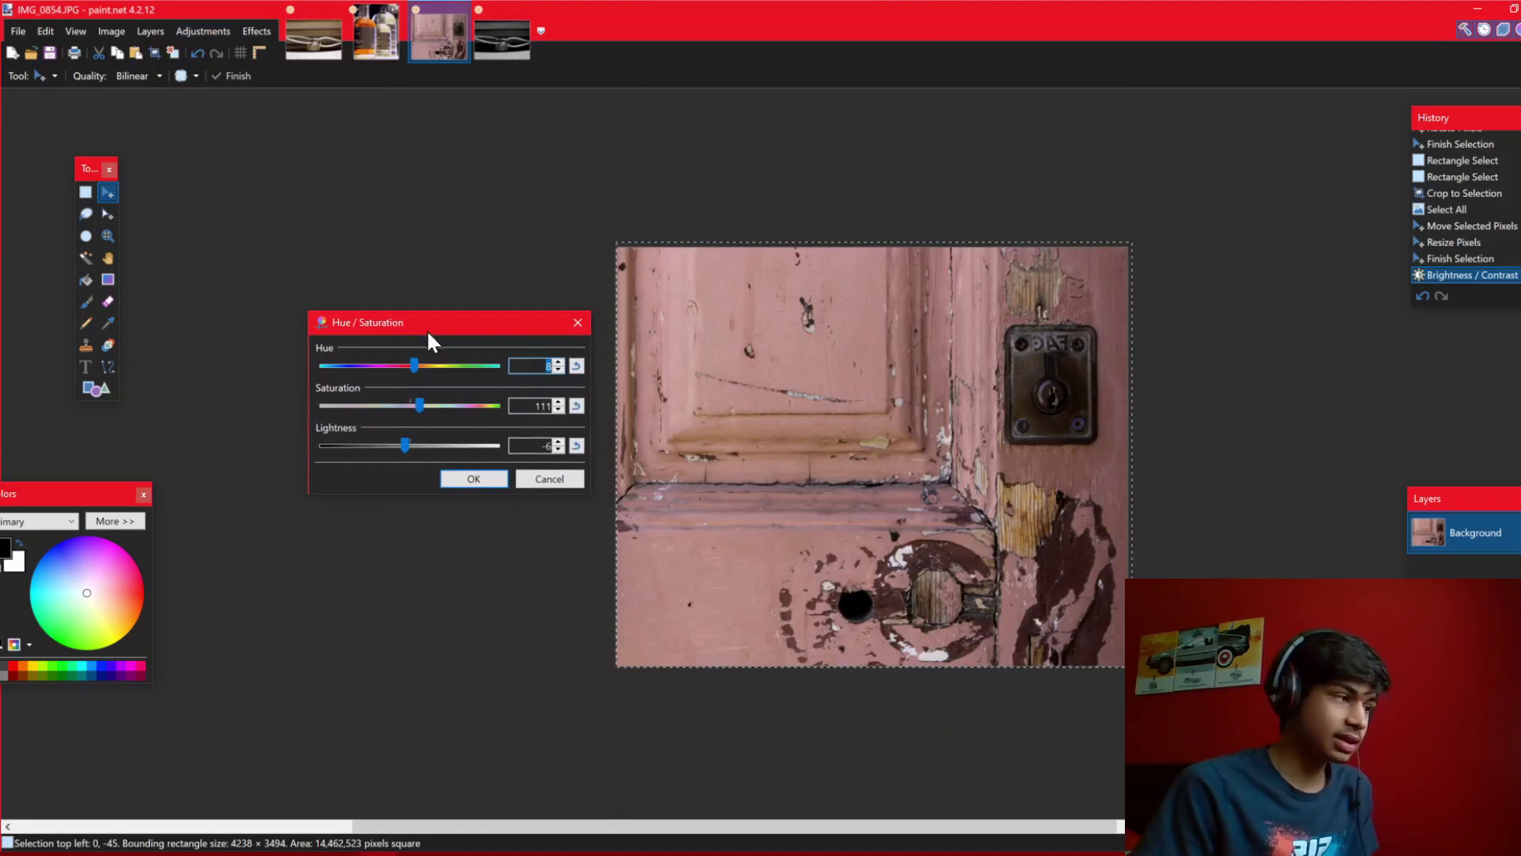
left_click(419, 410)
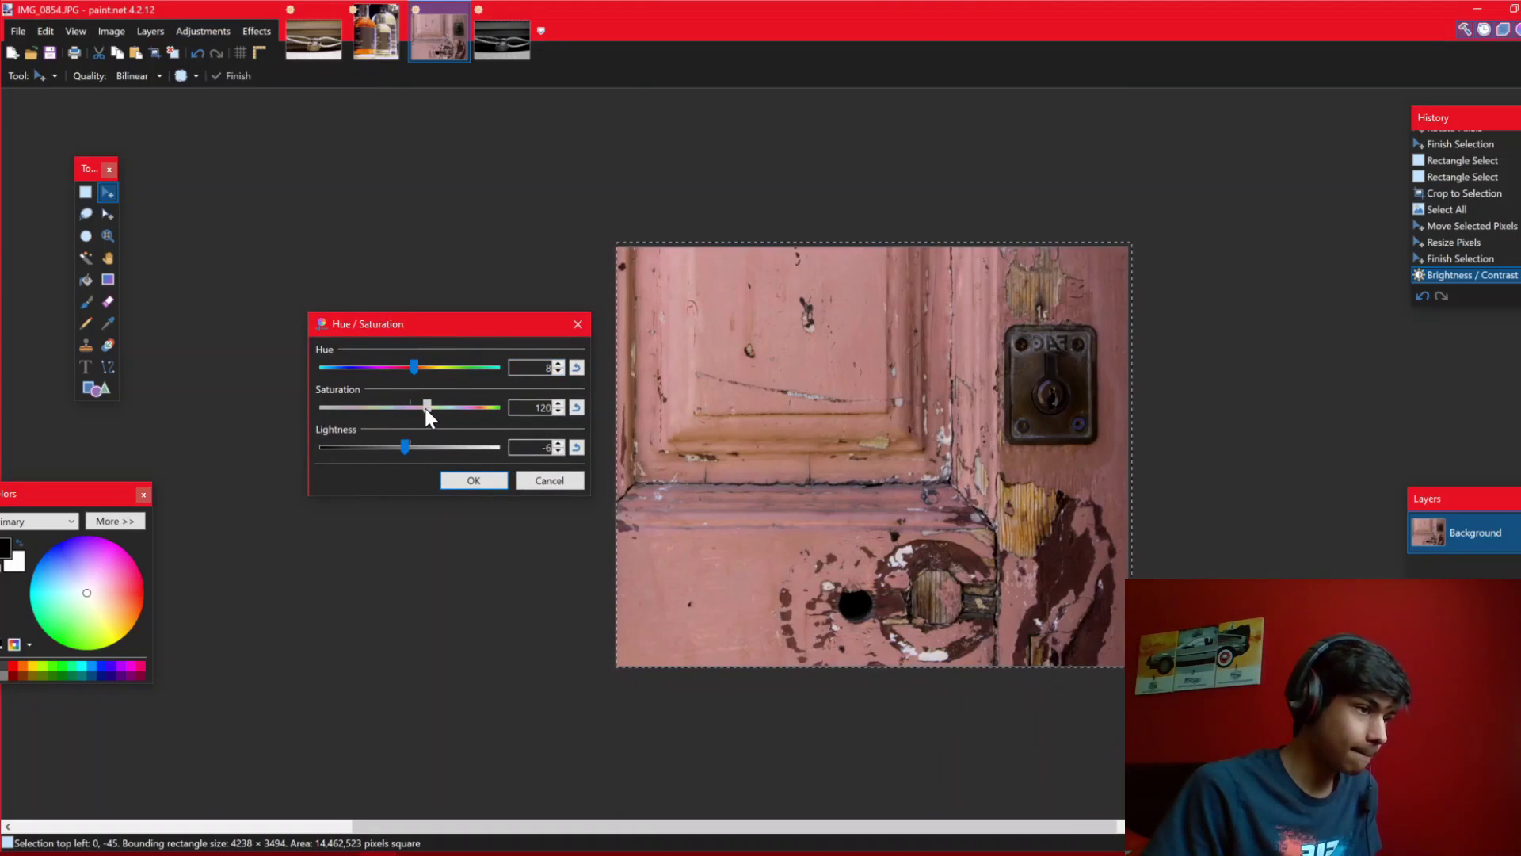
mouse_move(425, 410)
left_mouse_down()
mouse_move(394, 404)
mouse_move(420, 406)
left_mouse_up()
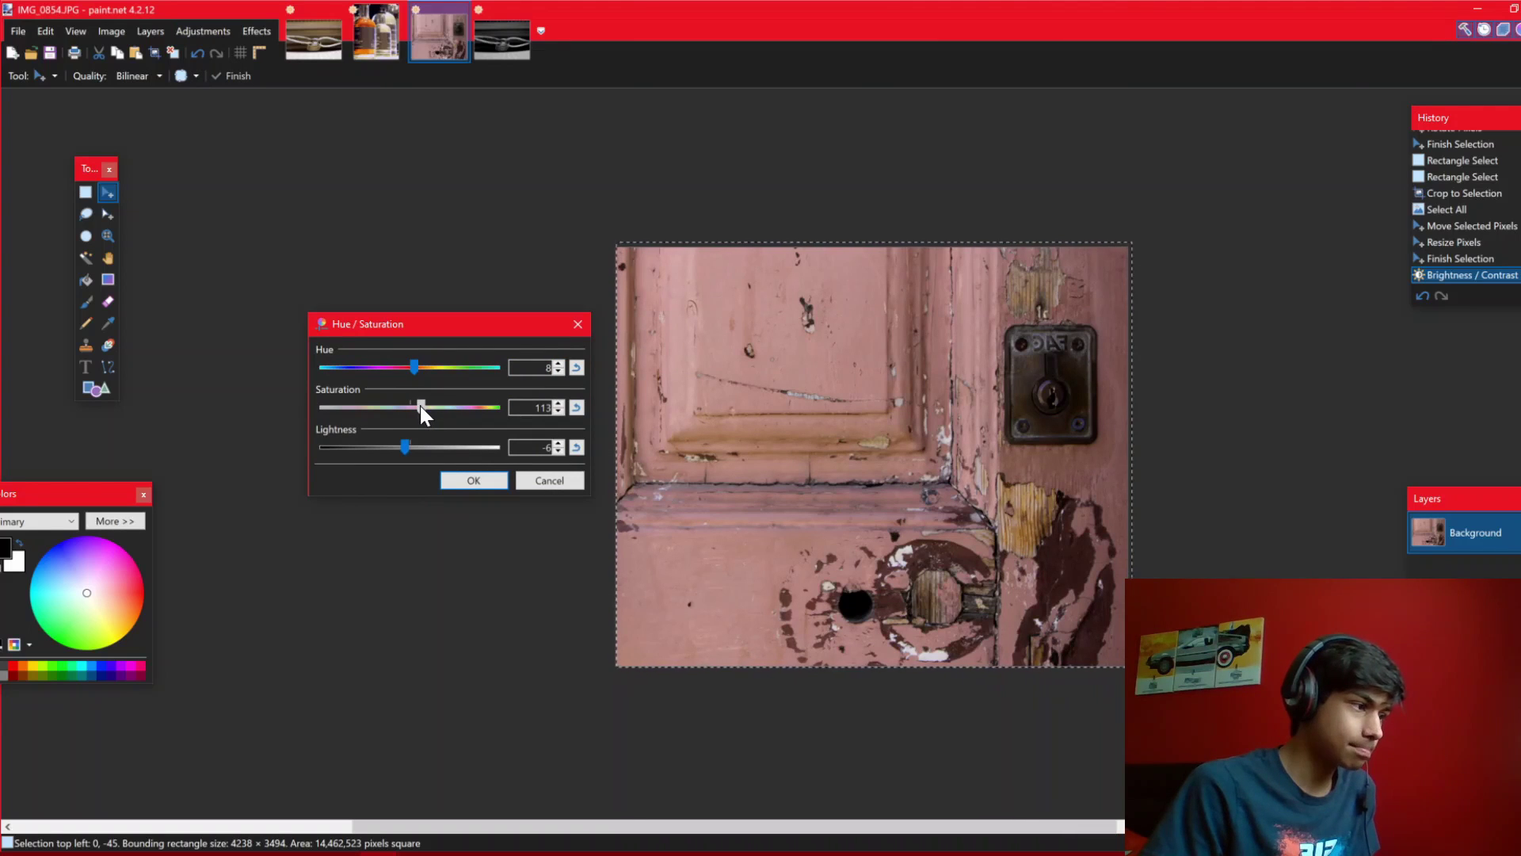
left_click(469, 480)
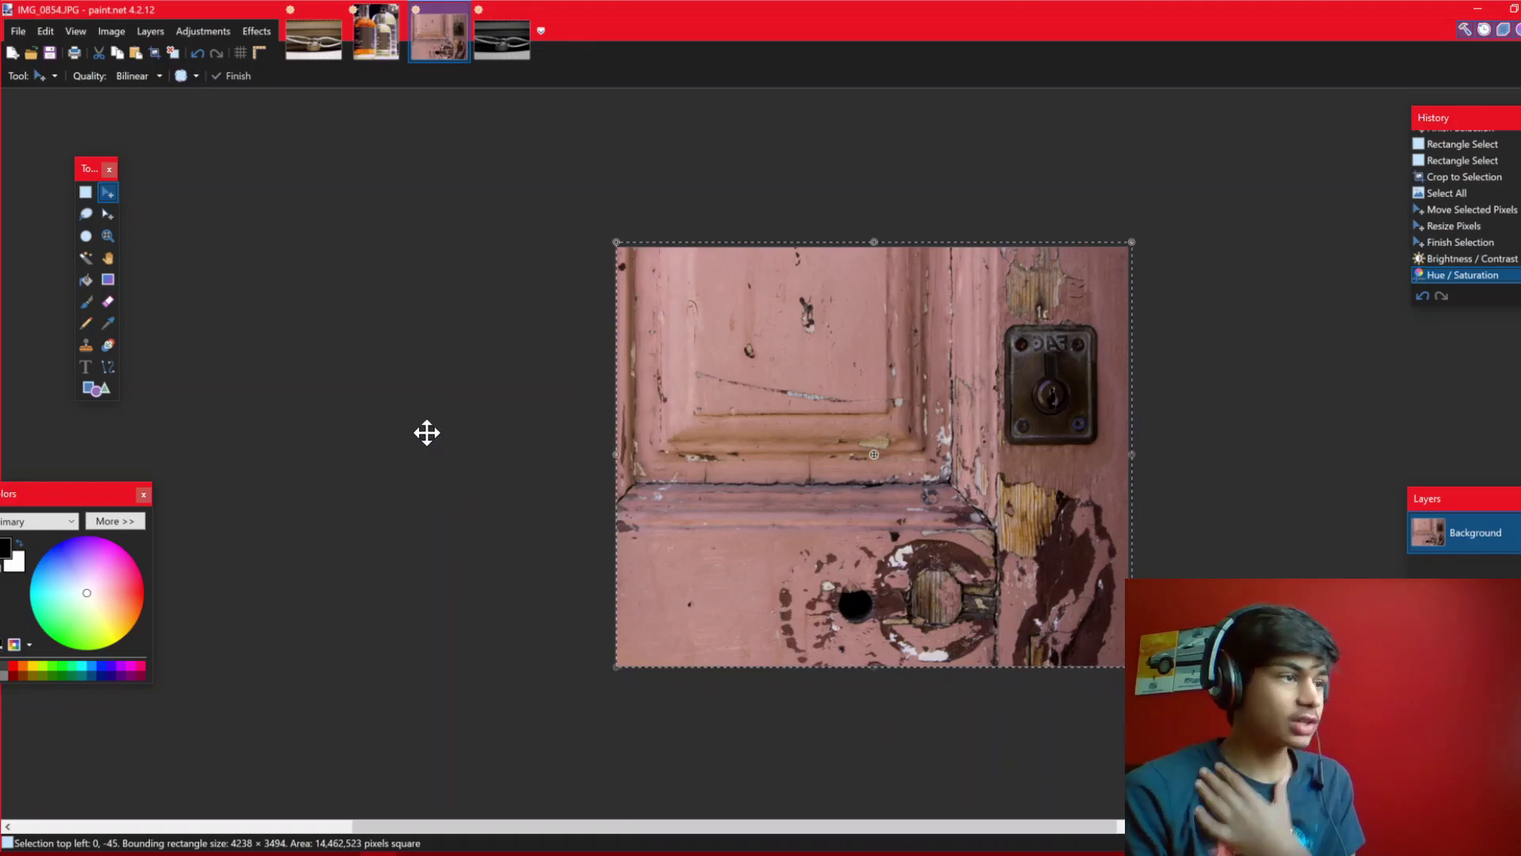
left_click(190, 35)
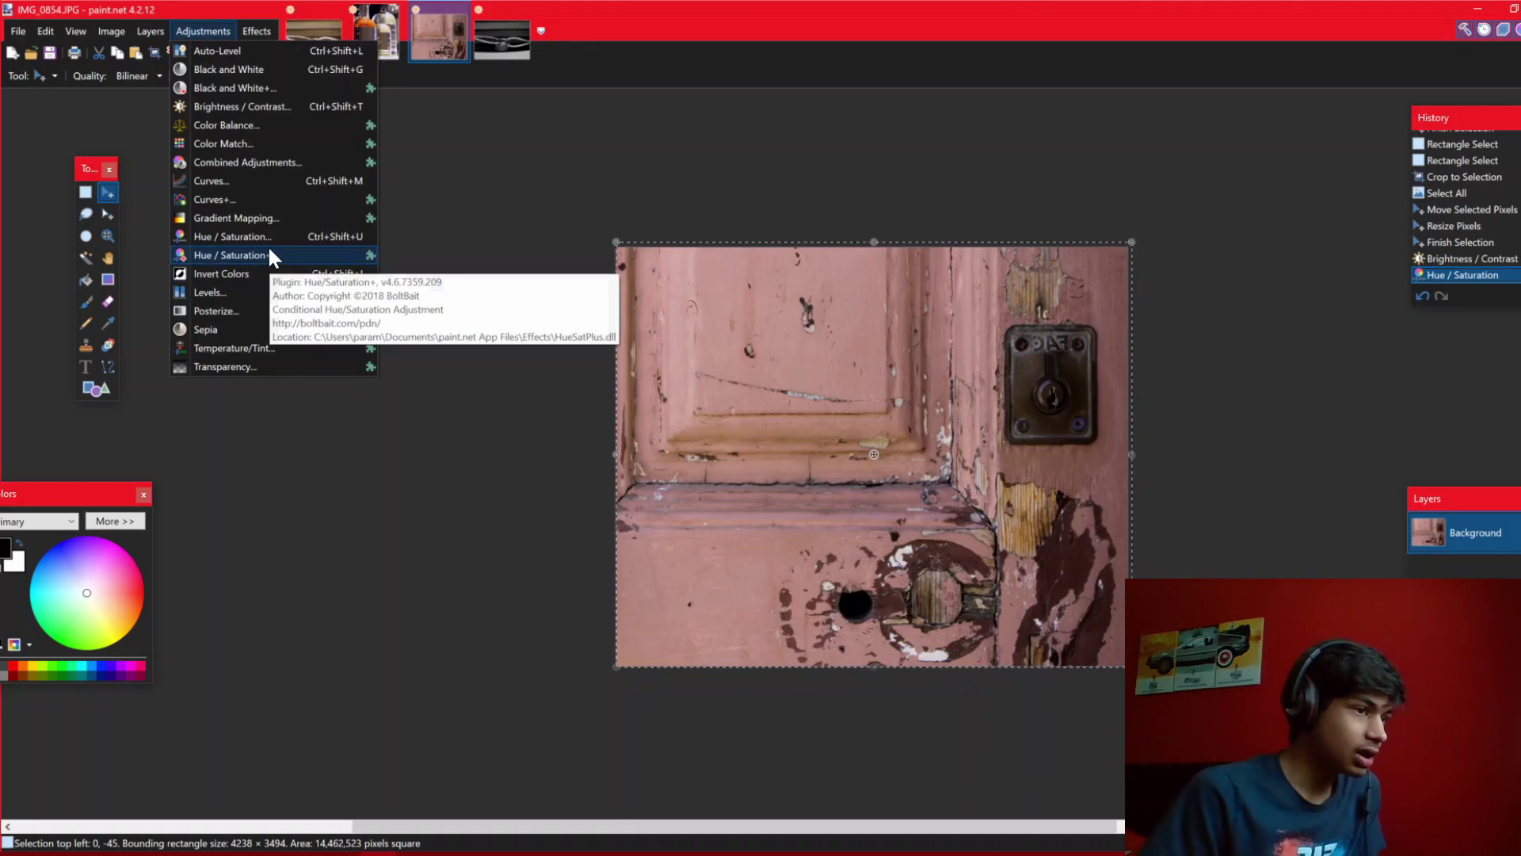
left_click(252, 242)
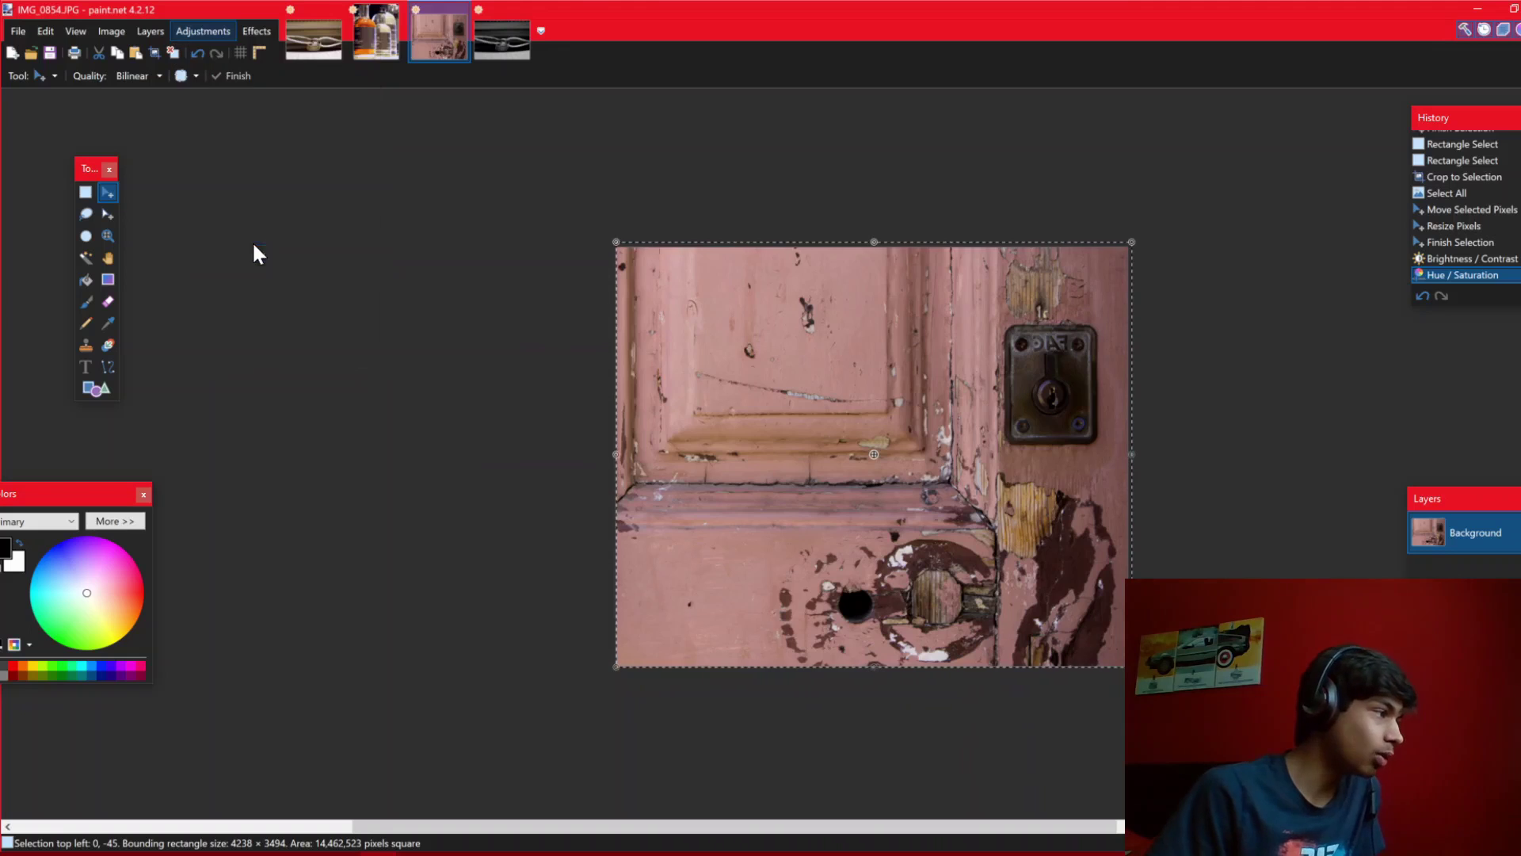
left_click_drag(801, 335, 671, 345)
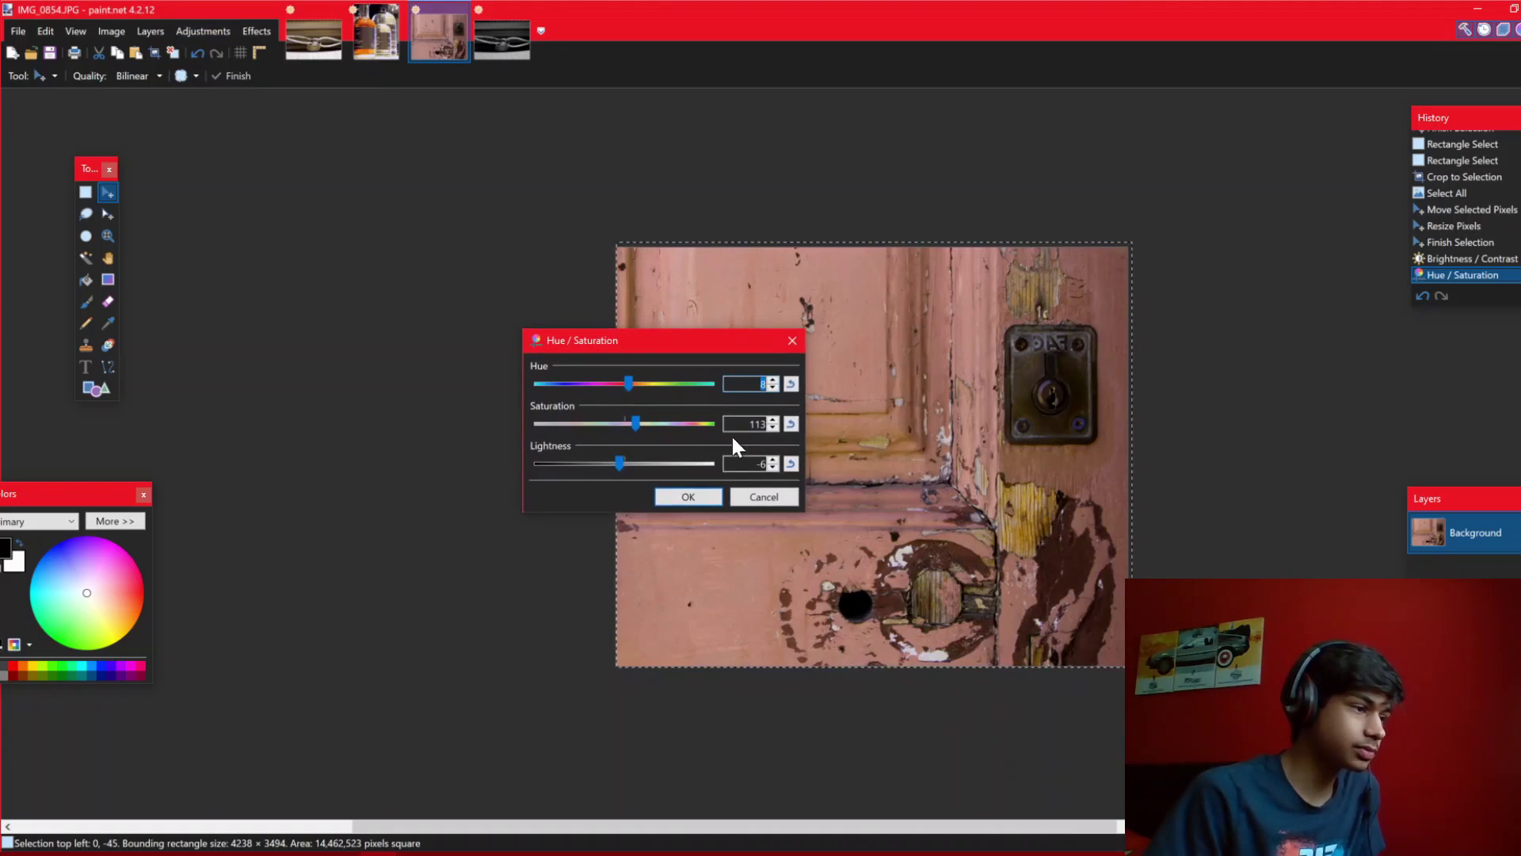
left_click(771, 499)
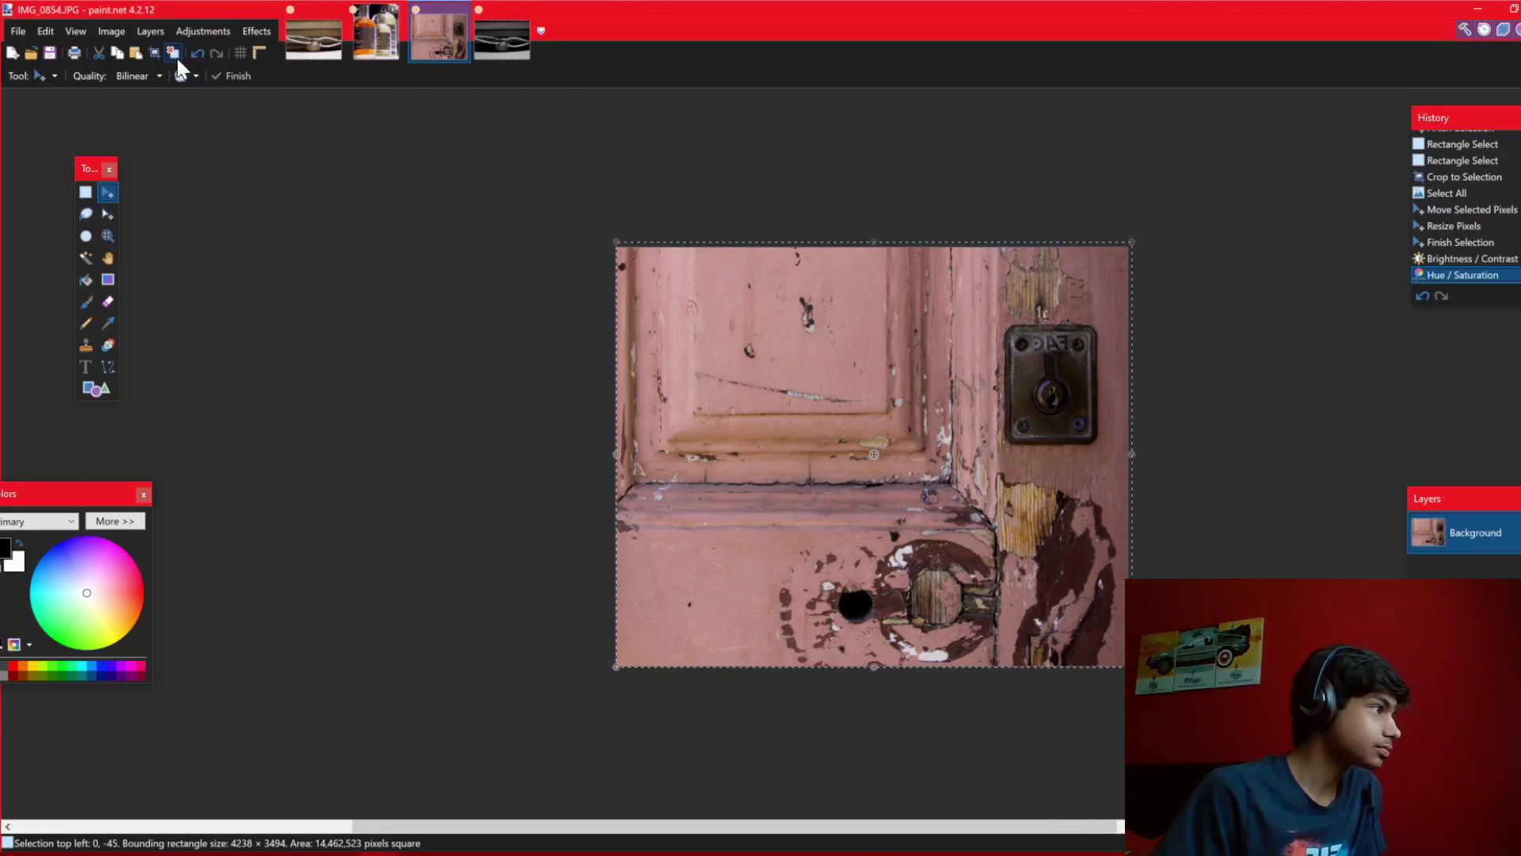
Apply Temperature/Tint to the door photo with a warmer temperature and a near-neutral tint
left_click(193, 31)
left_click(215, 349)
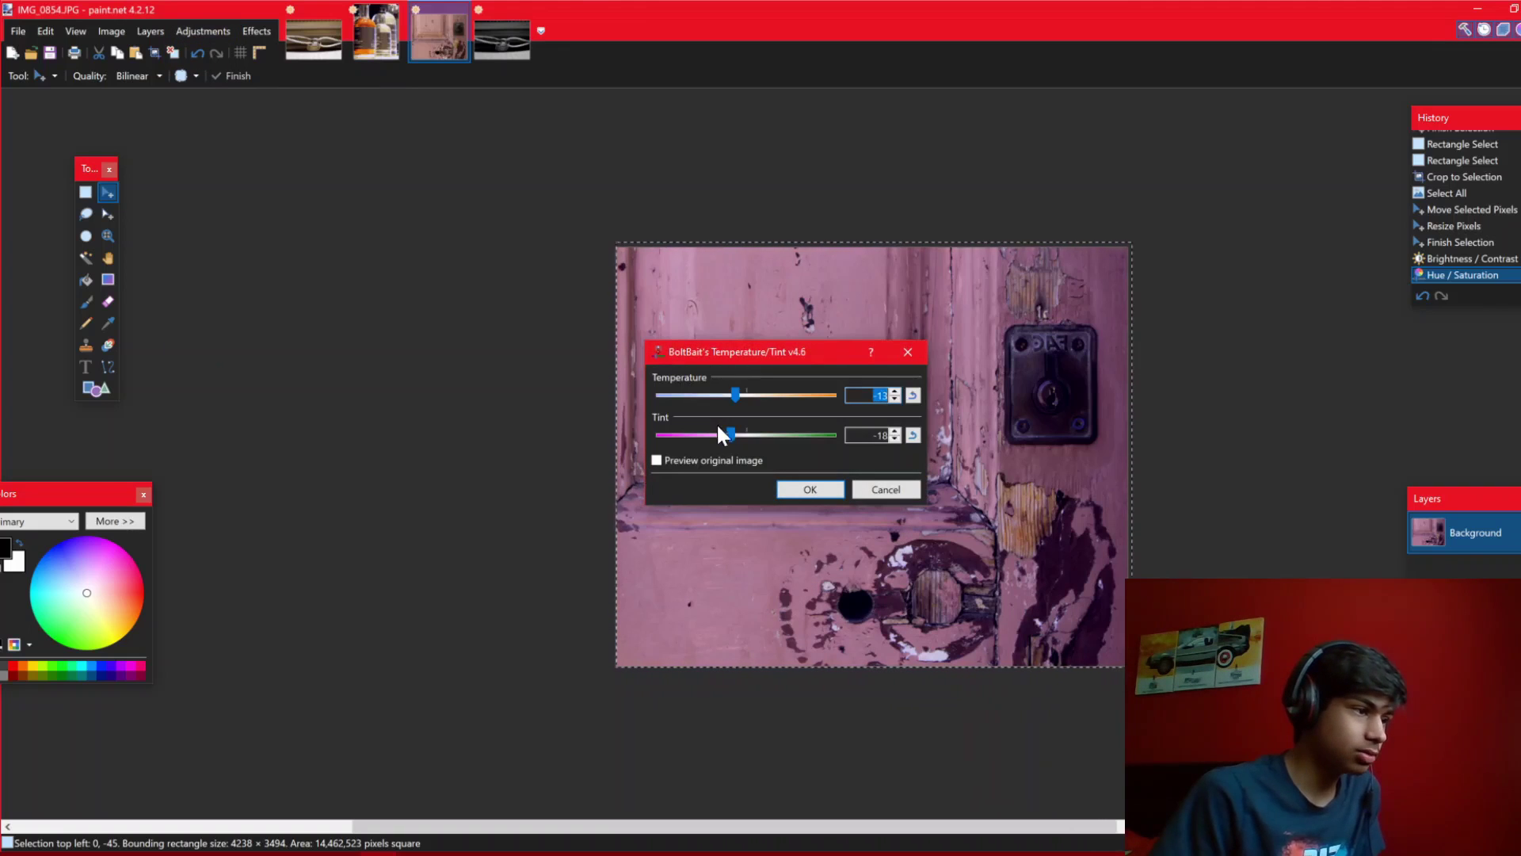
left_click_drag(729, 431, 745, 433)
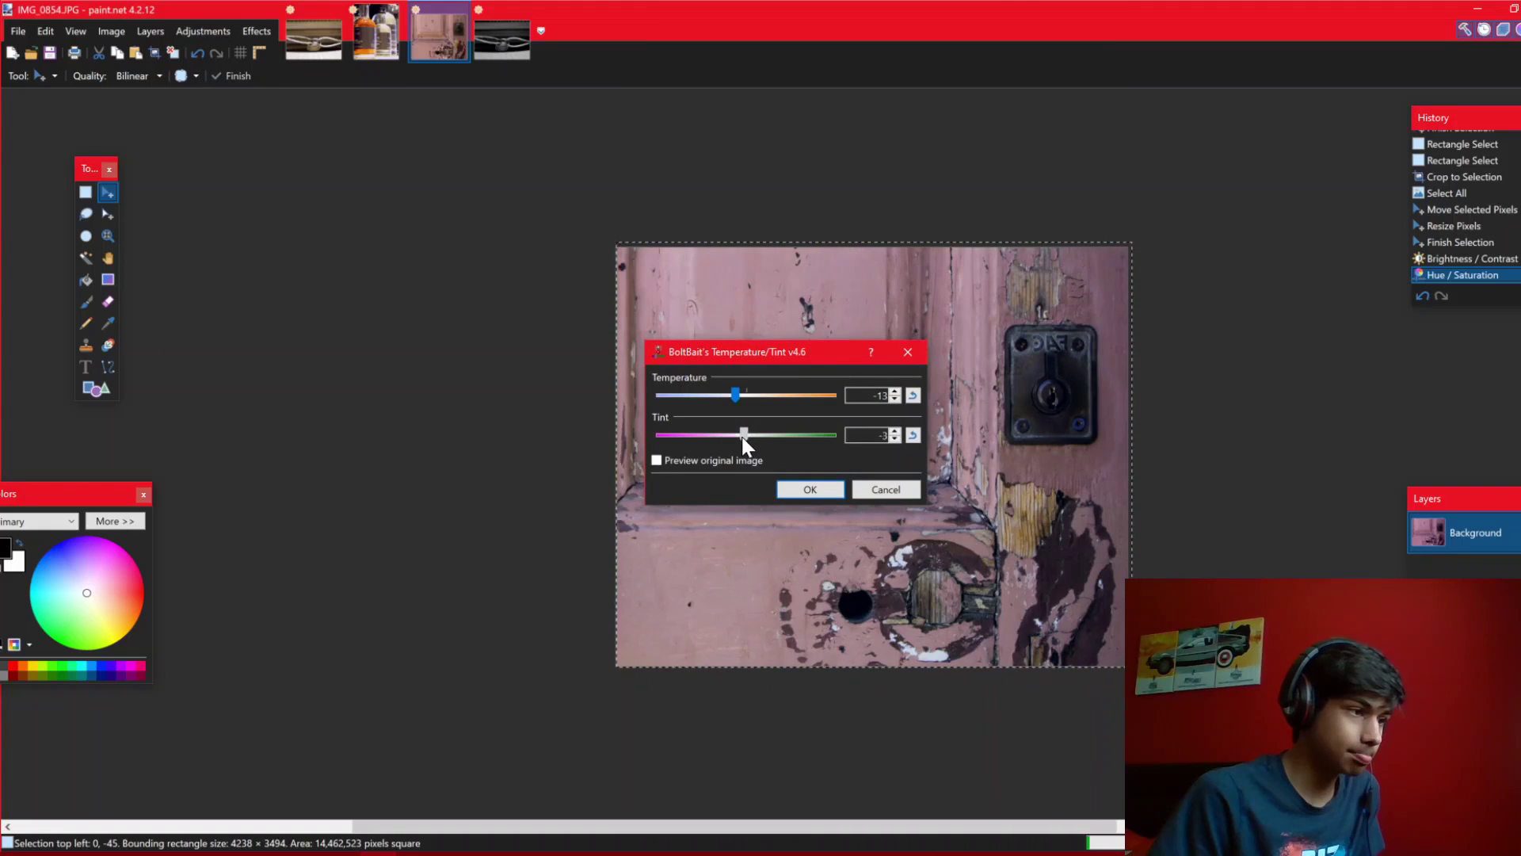
left_click_drag(734, 393, 759, 396)
left_click(807, 486)
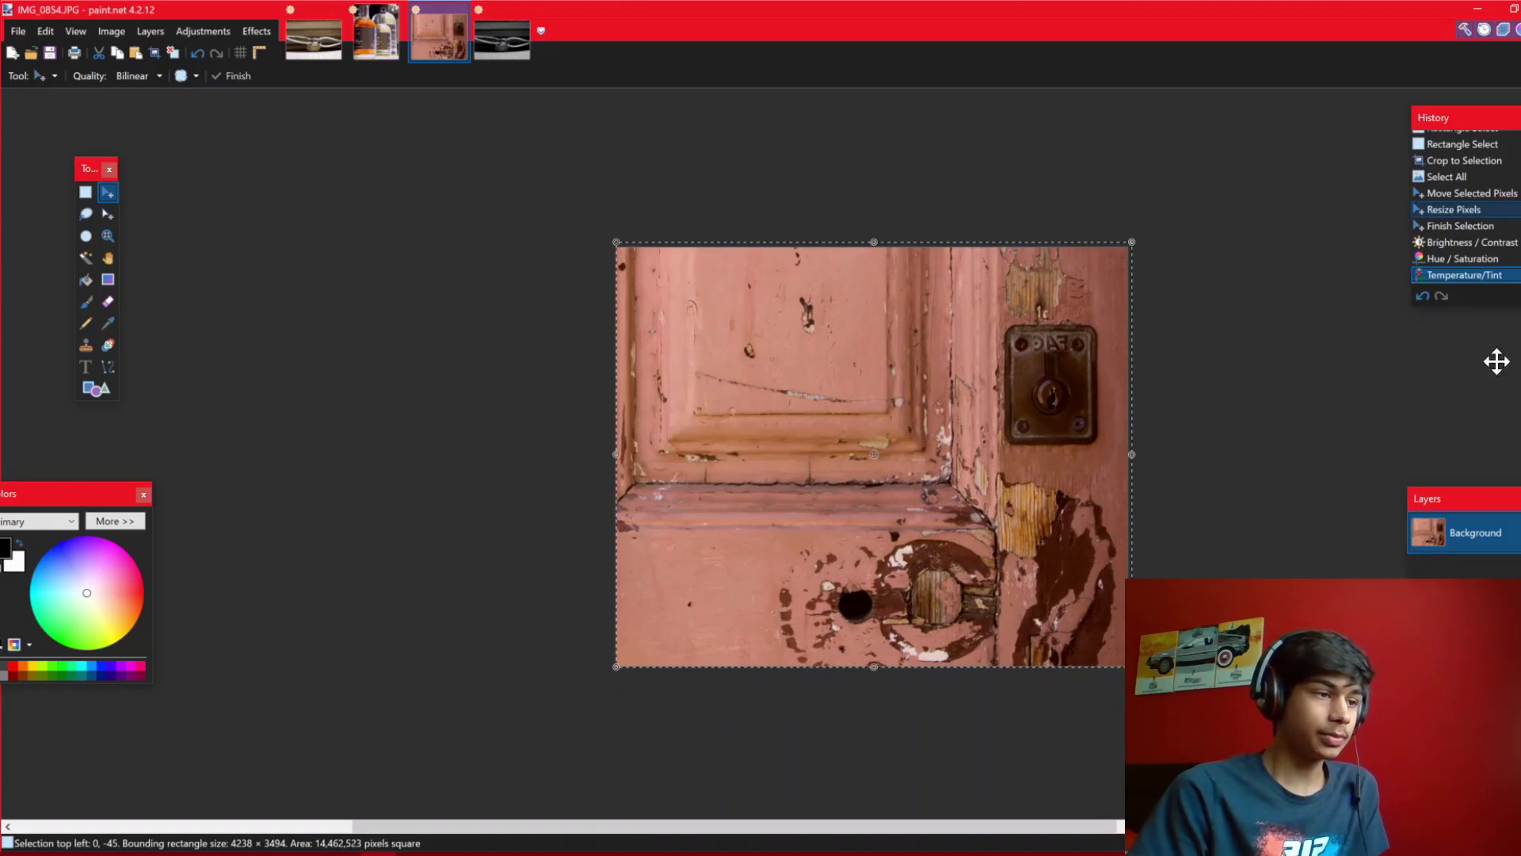
Compare the originally opened door photo with the edited version through the history, returning to the Temperature/Tint state
scroll(1496, 255, "up", 5)
left_click(1471, 138)
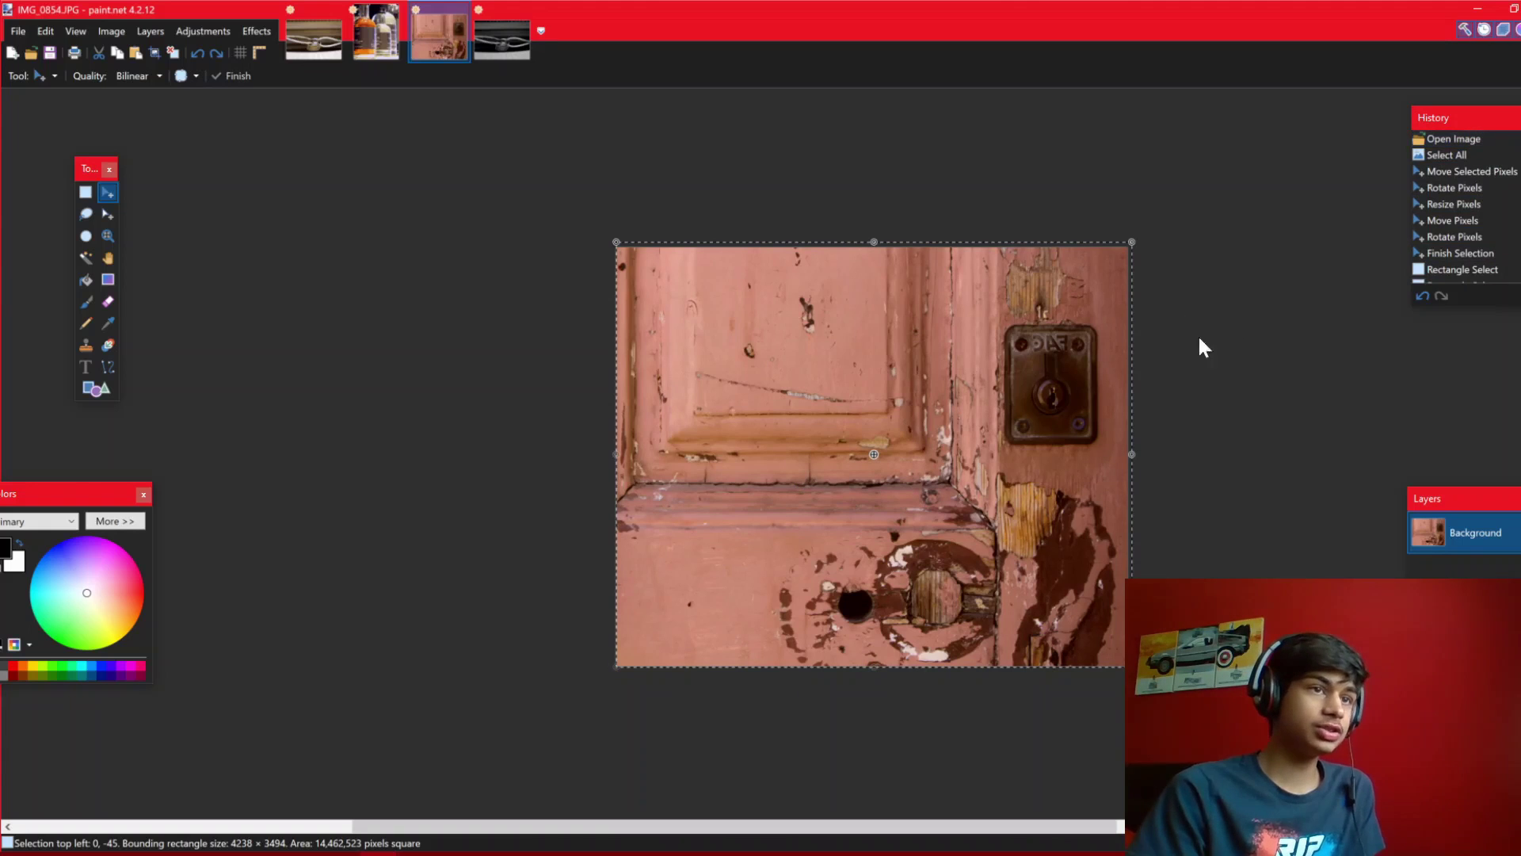
key("ctrl+z")
left_click(1460, 136)
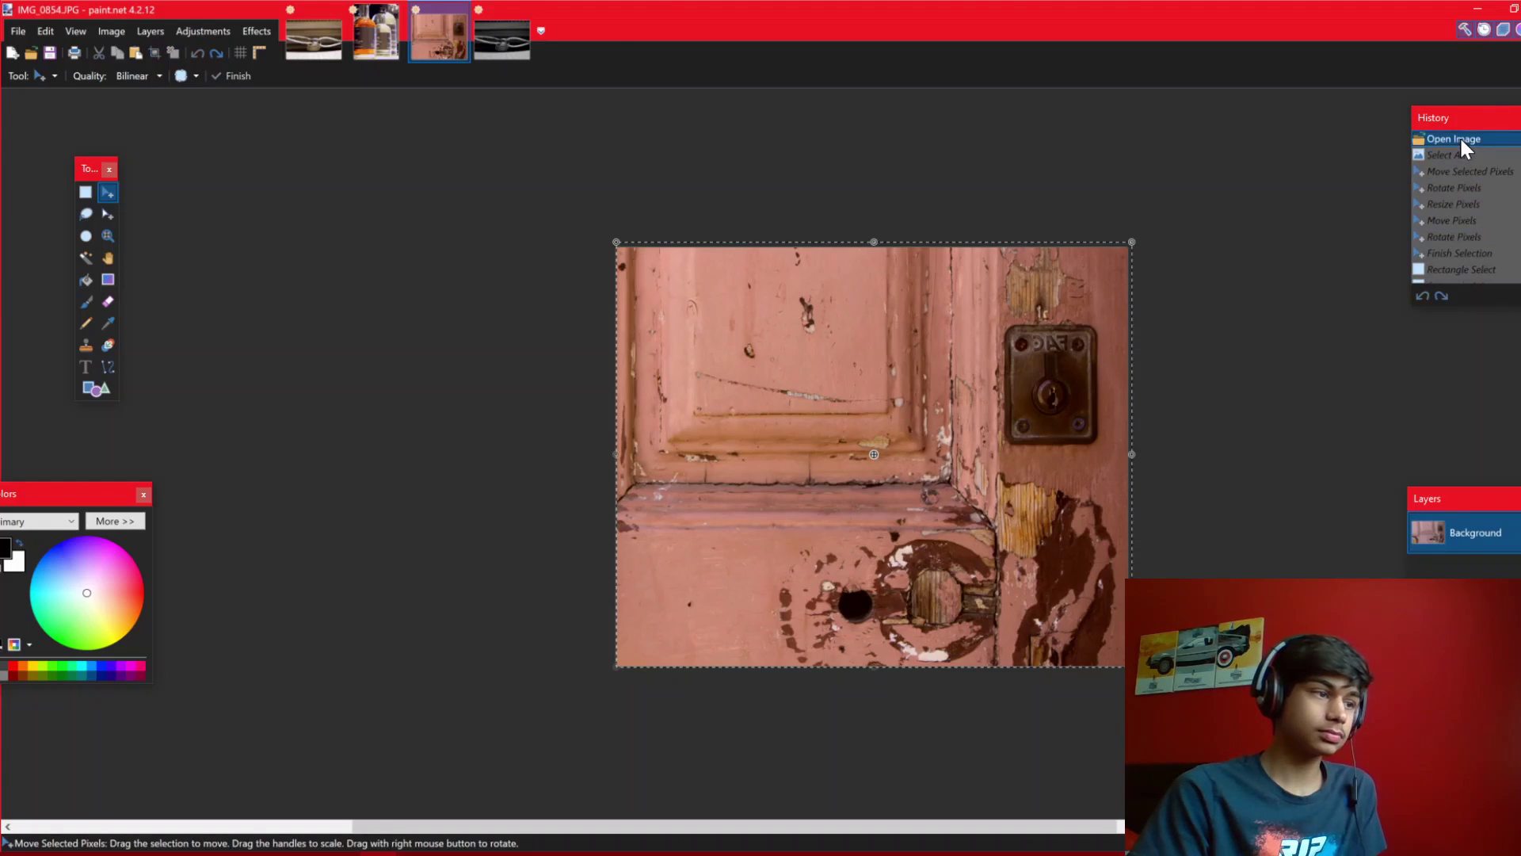
scroll(1461, 138, "down", 3)
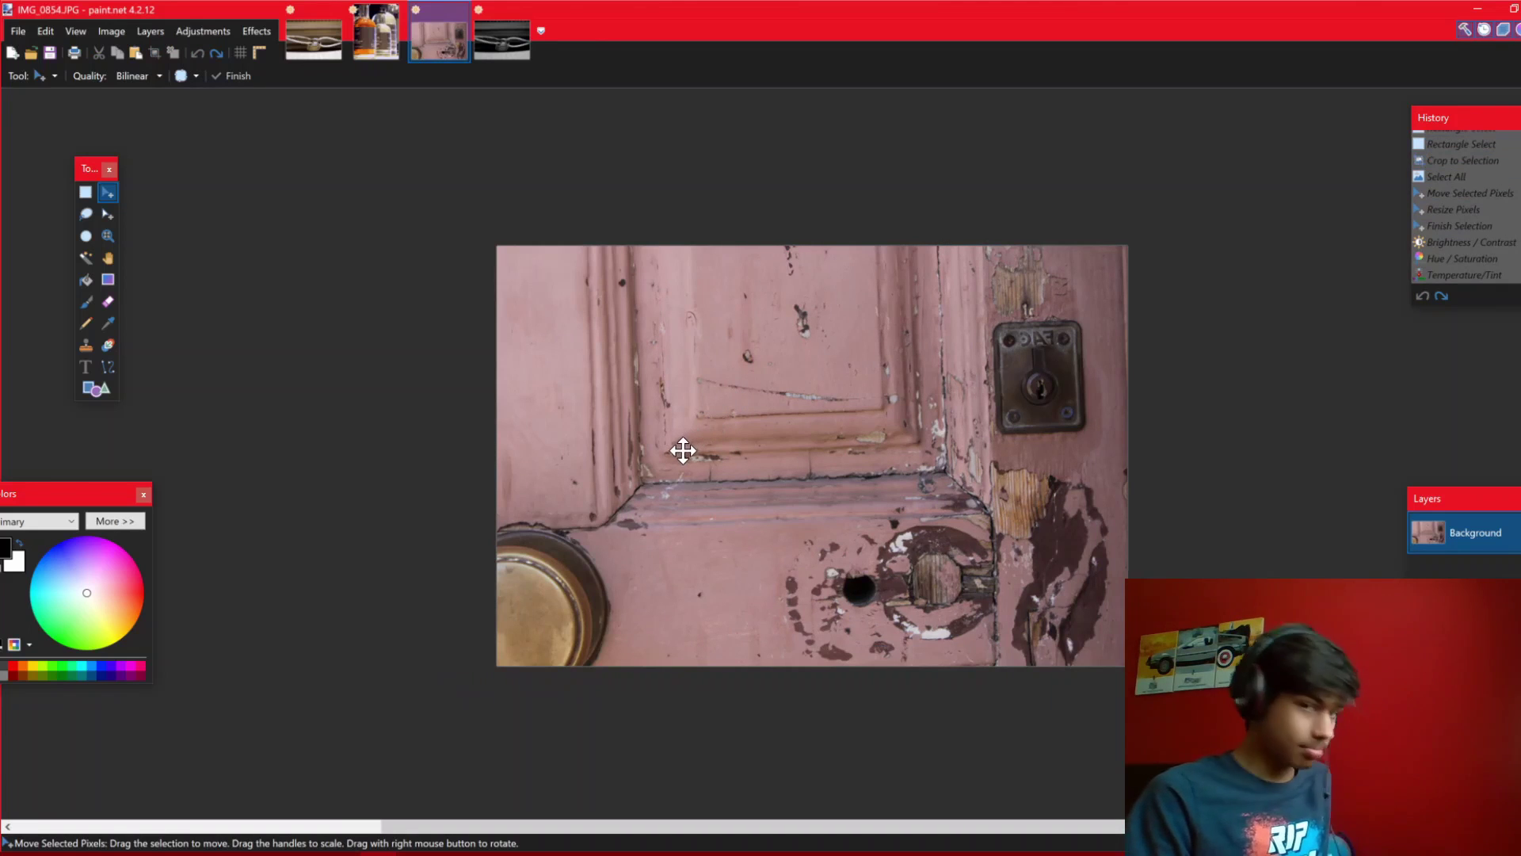
scroll(680, 449, "right", 1)
scroll(680, 452, "up", 1)
scroll(680, 452, "right", 1)
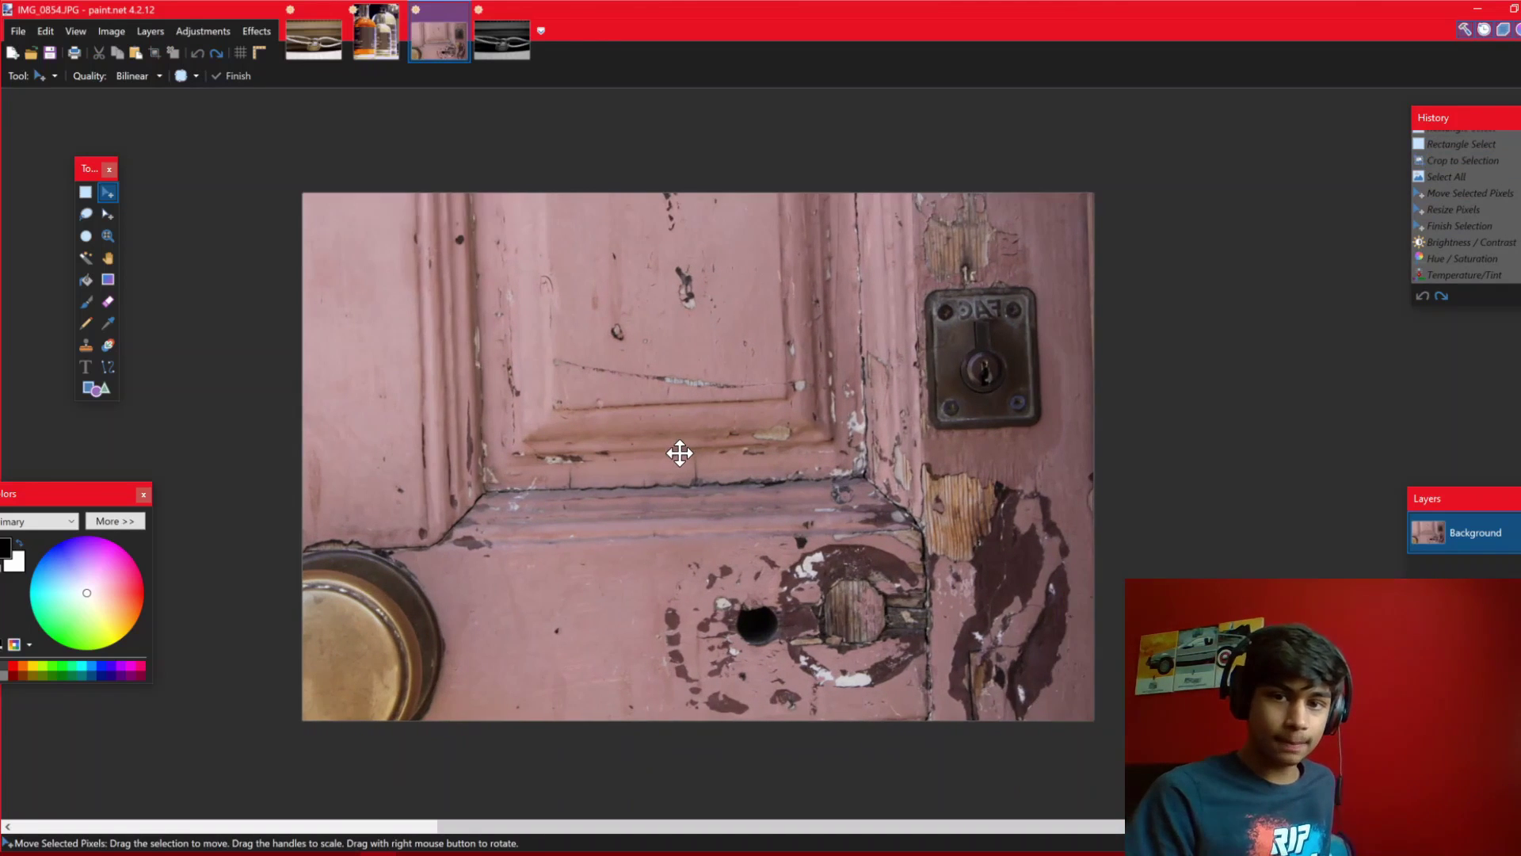
scroll(679, 453, "up", 1)
scroll(679, 453, "right", 1)
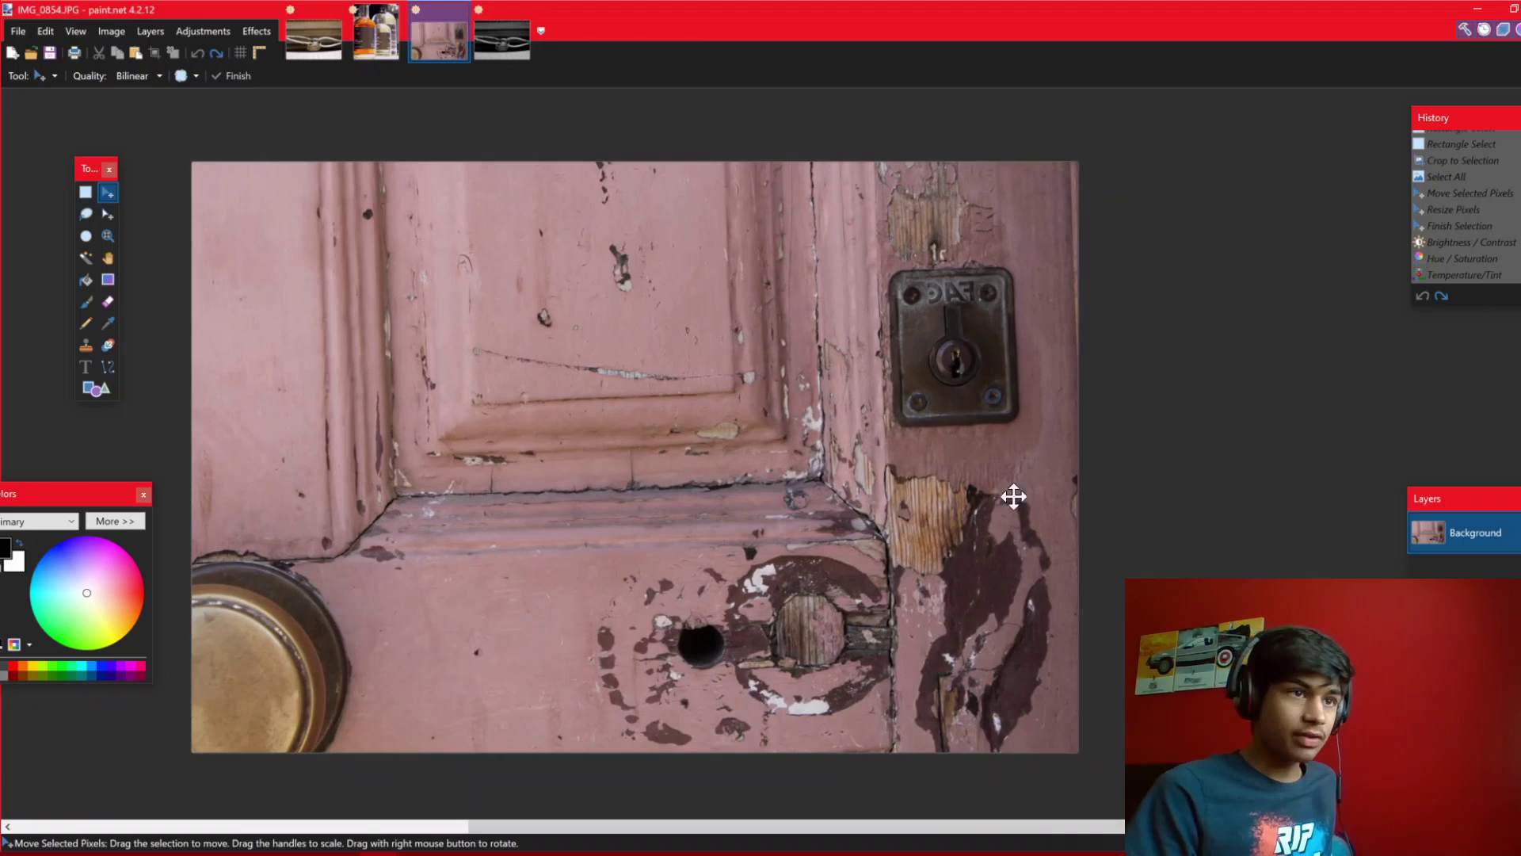
left_click(1429, 274)
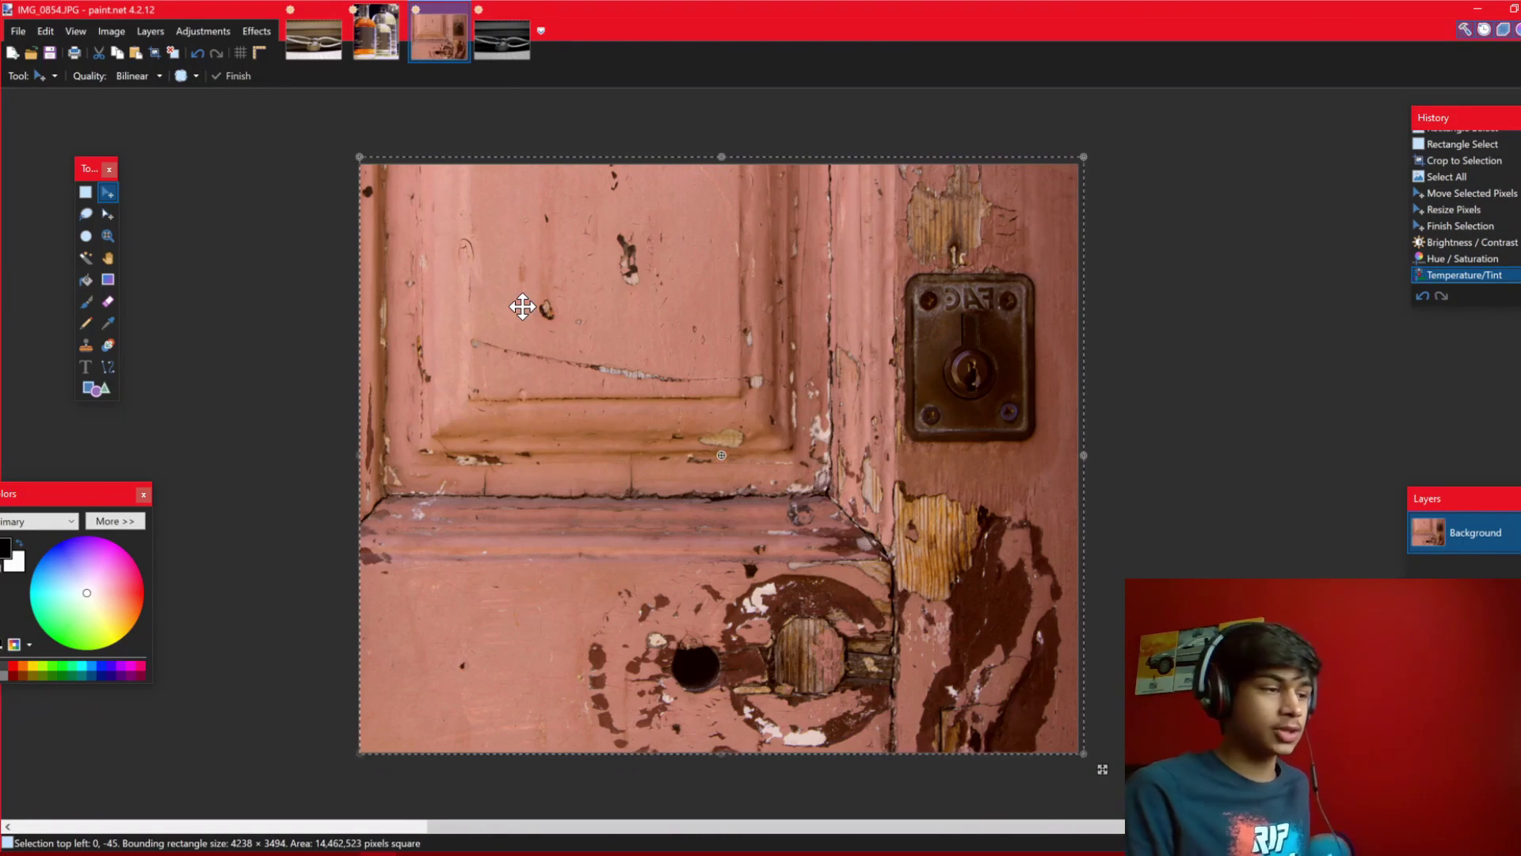
Finish the pixel move on the door photo and clear the selection
left_click(258, 32)
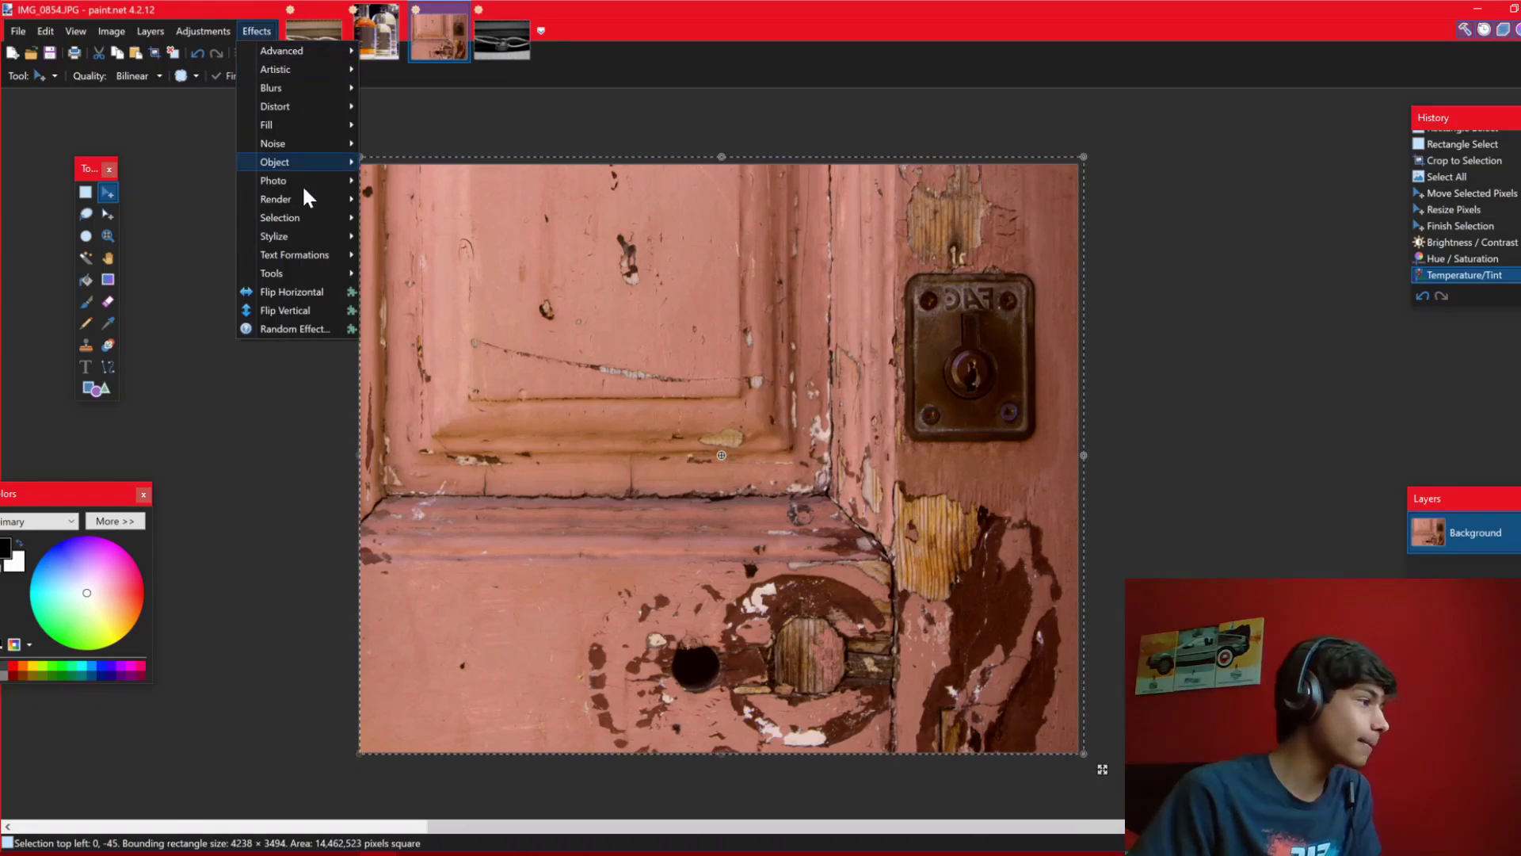
mouse_move(304, 219)
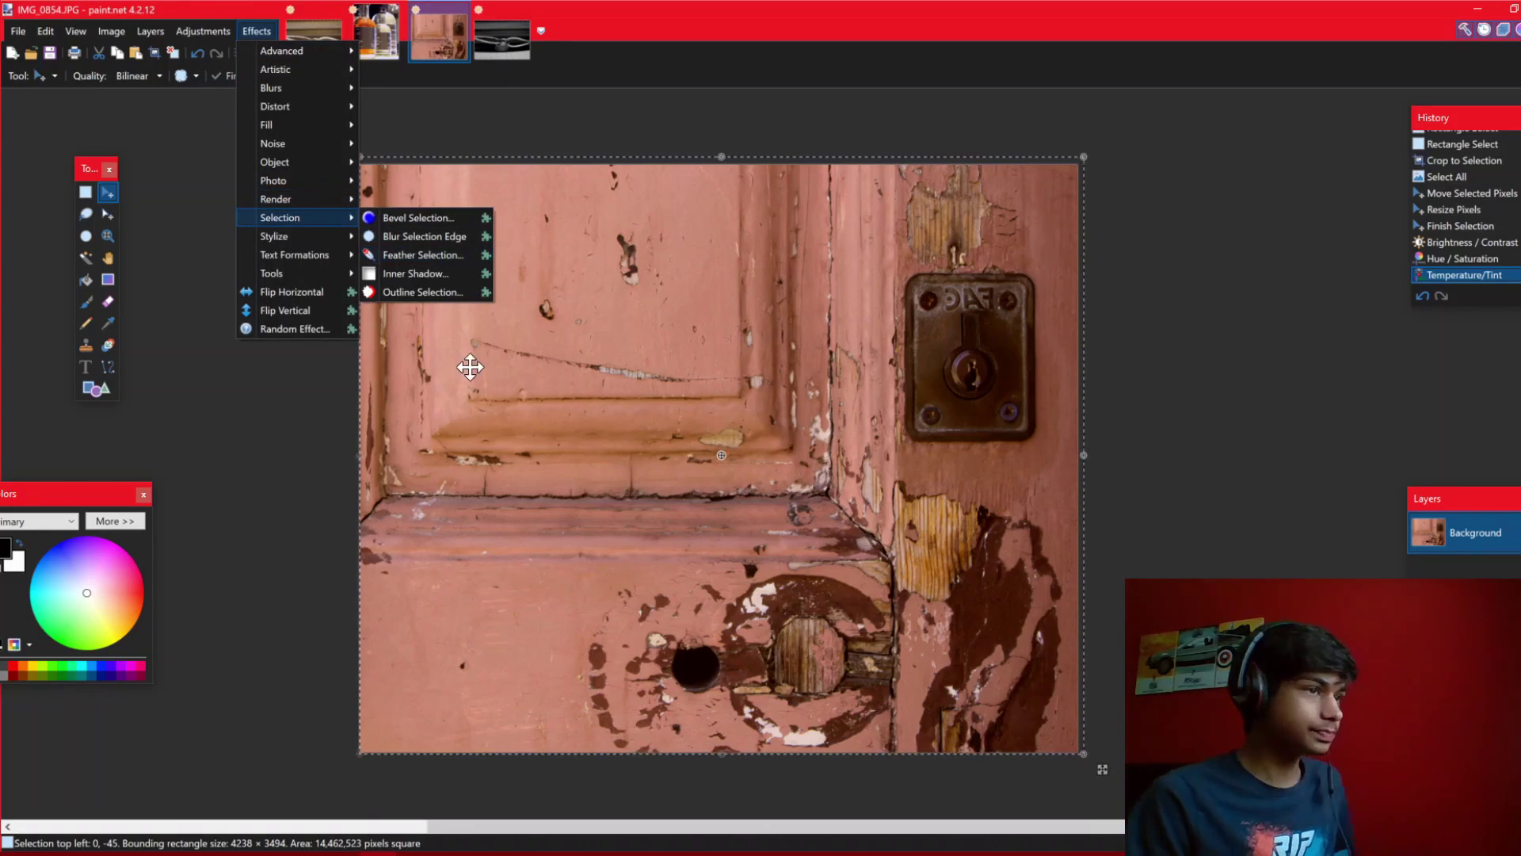
left_click(315, 407)
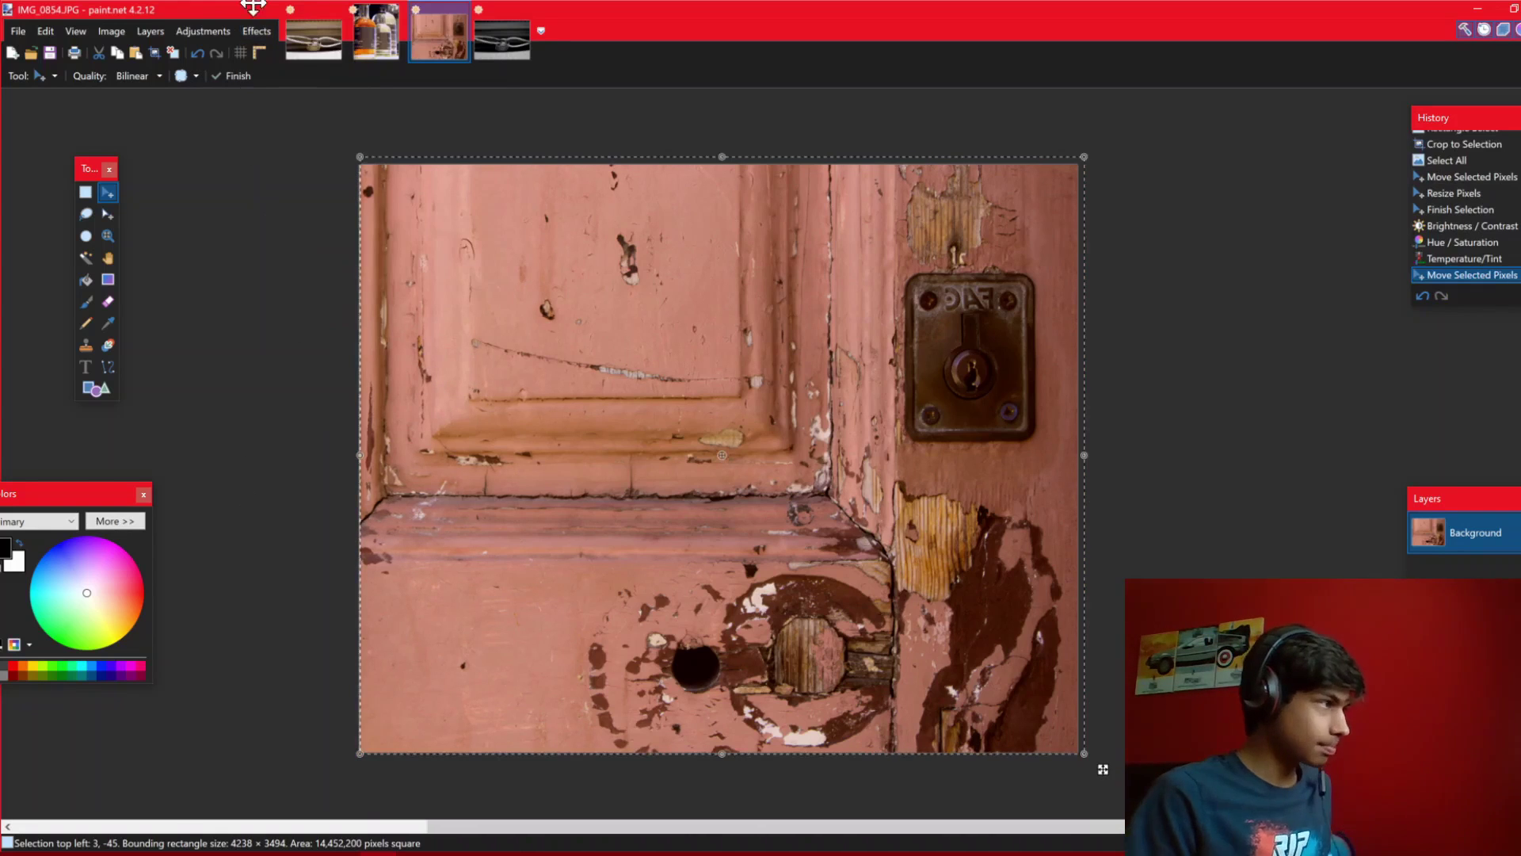
left_click(237, 76)
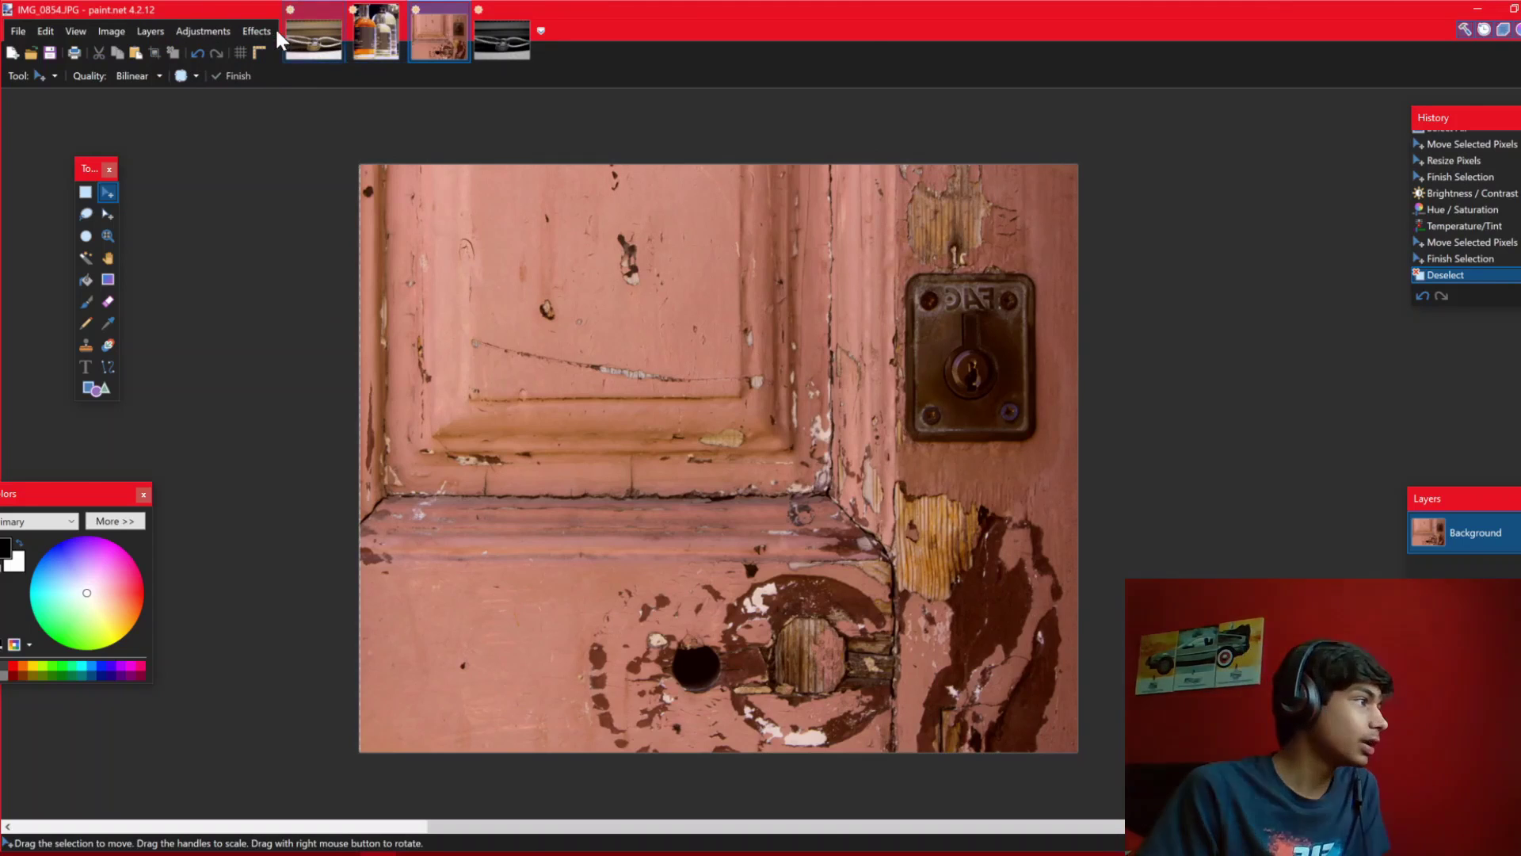
Try a Vignette on the door photo, centred at -0.71 and -0.62 with radius 1.90, keeping its settings clear of the image
left_click(254, 32)
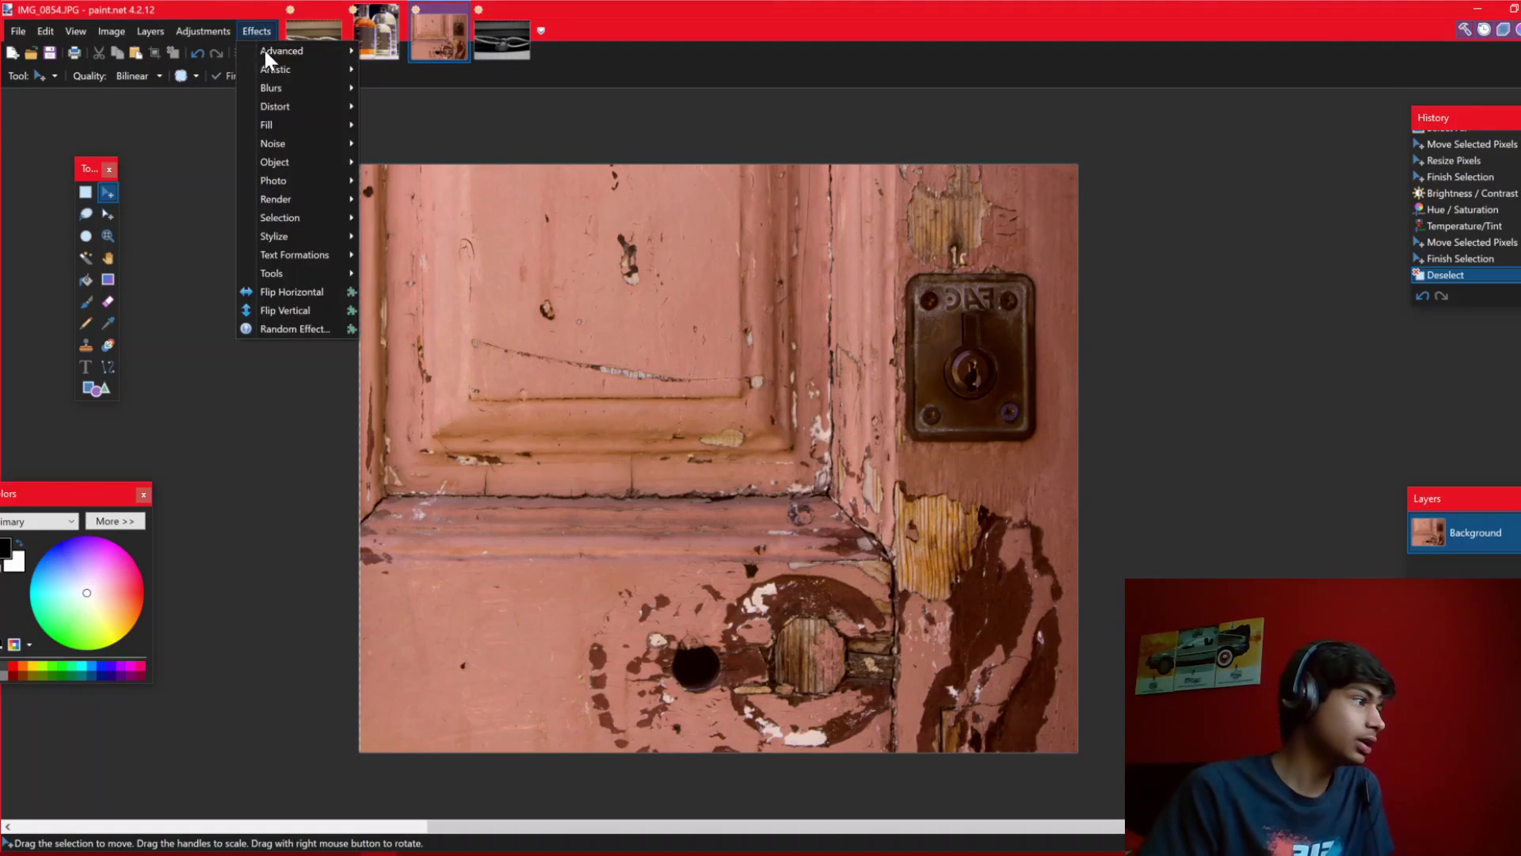
mouse_move(287, 160)
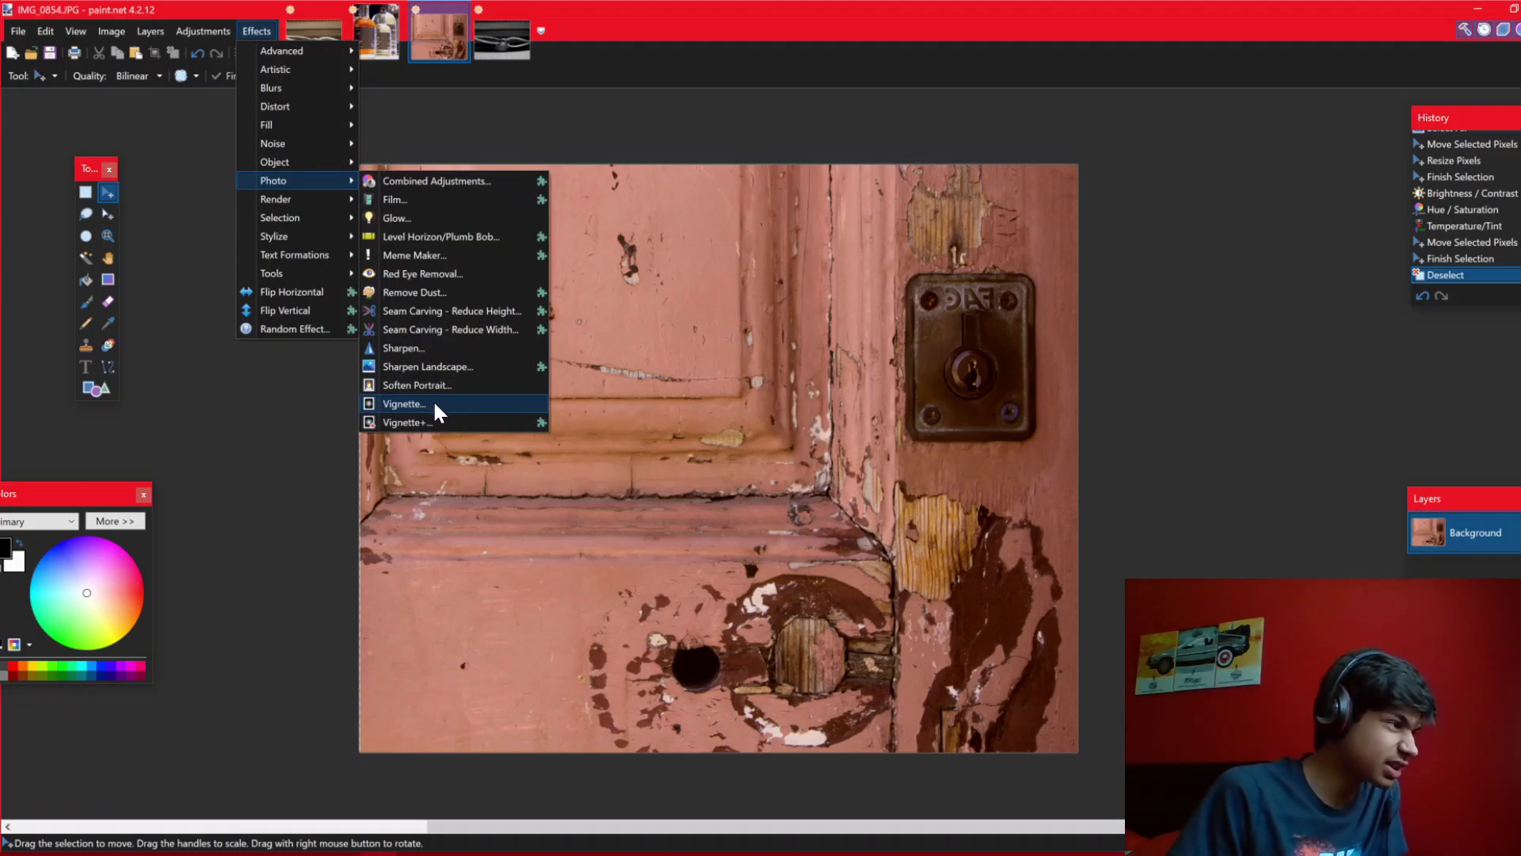
left_click(498, 402)
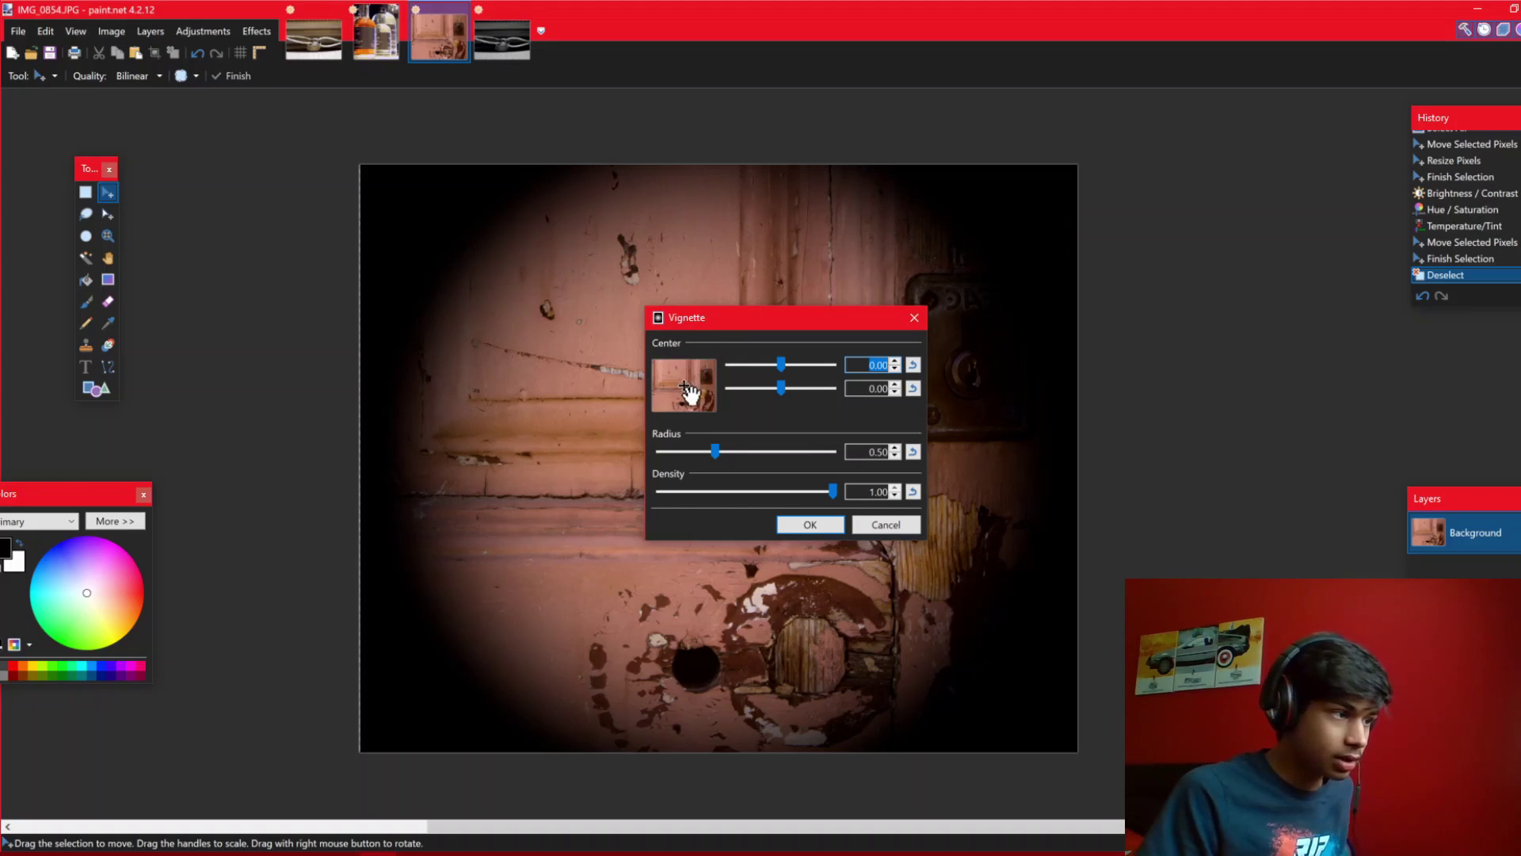
left_click_drag(684, 390, 664, 372)
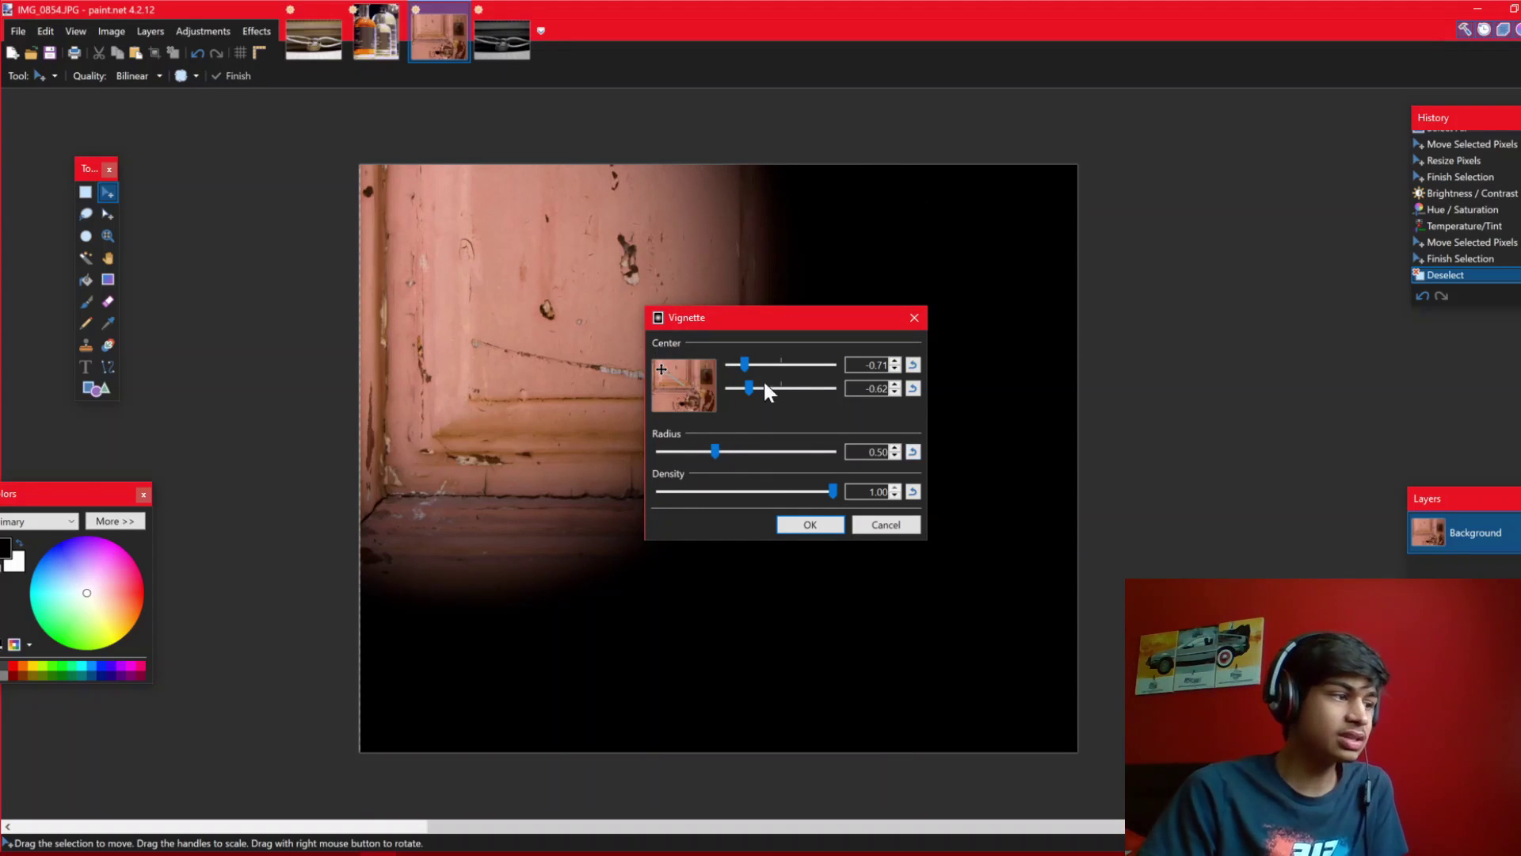
left_click_drag(716, 451, 777, 448)
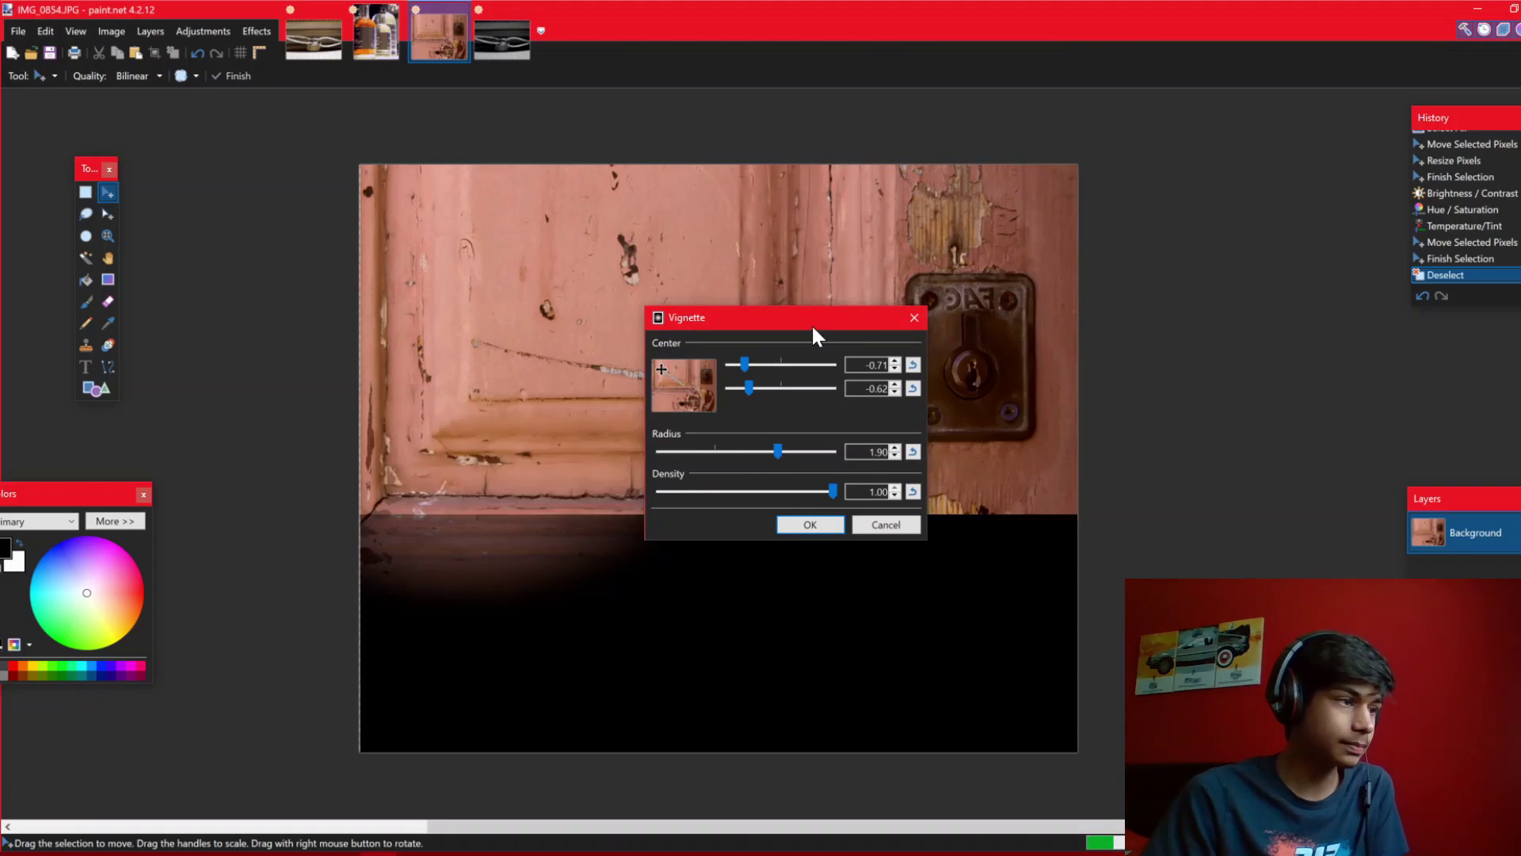
left_click_drag(815, 320, 299, 302)
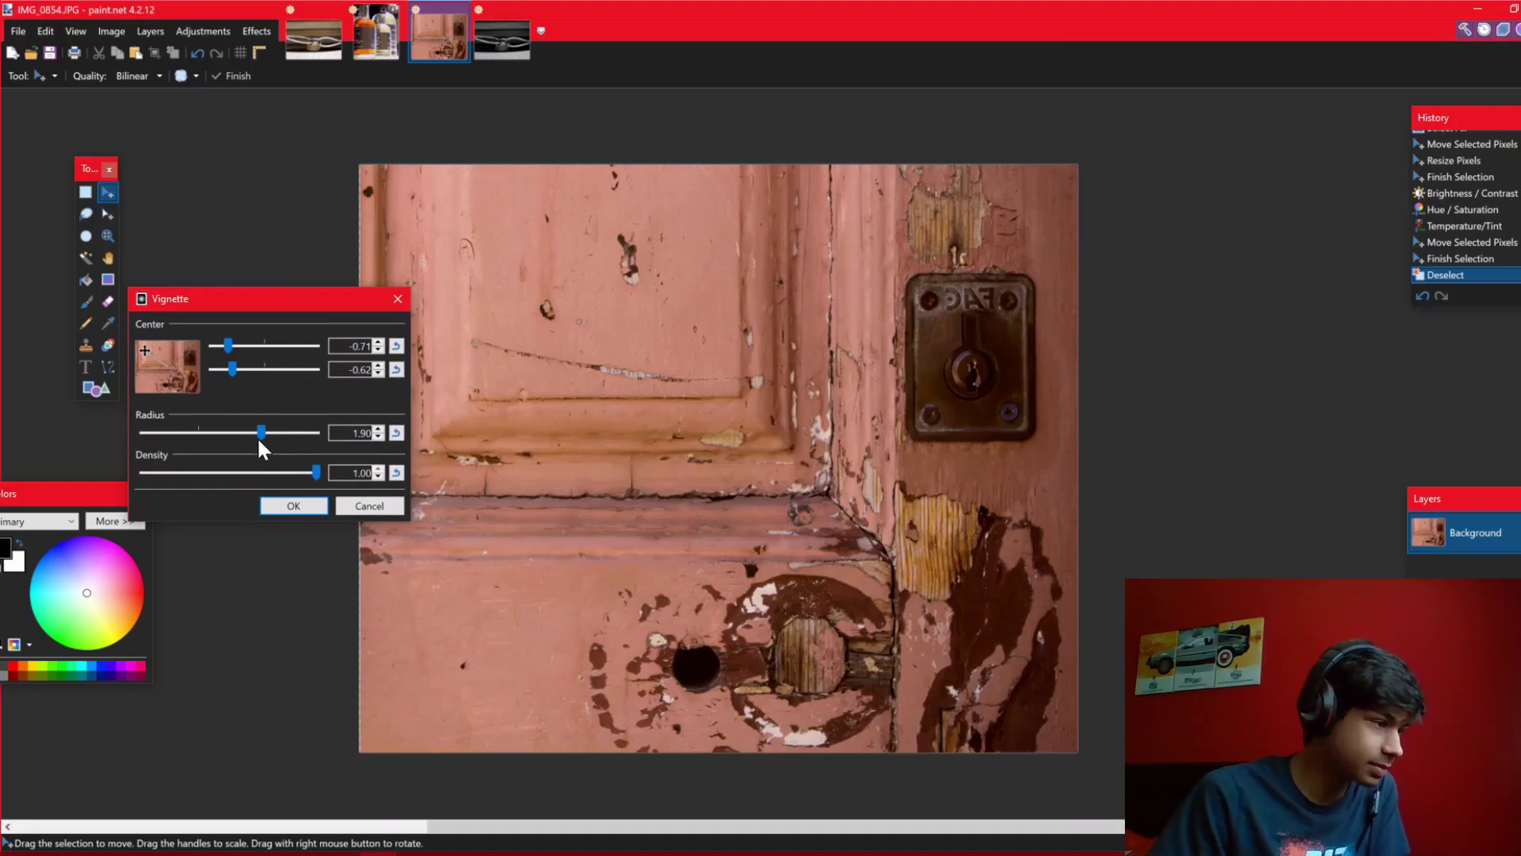
Reduce the vignette radius to 1.20, try a lower density before restoring it to 1.00, and apply the effect
left_click_drag(260, 432, 255, 434)
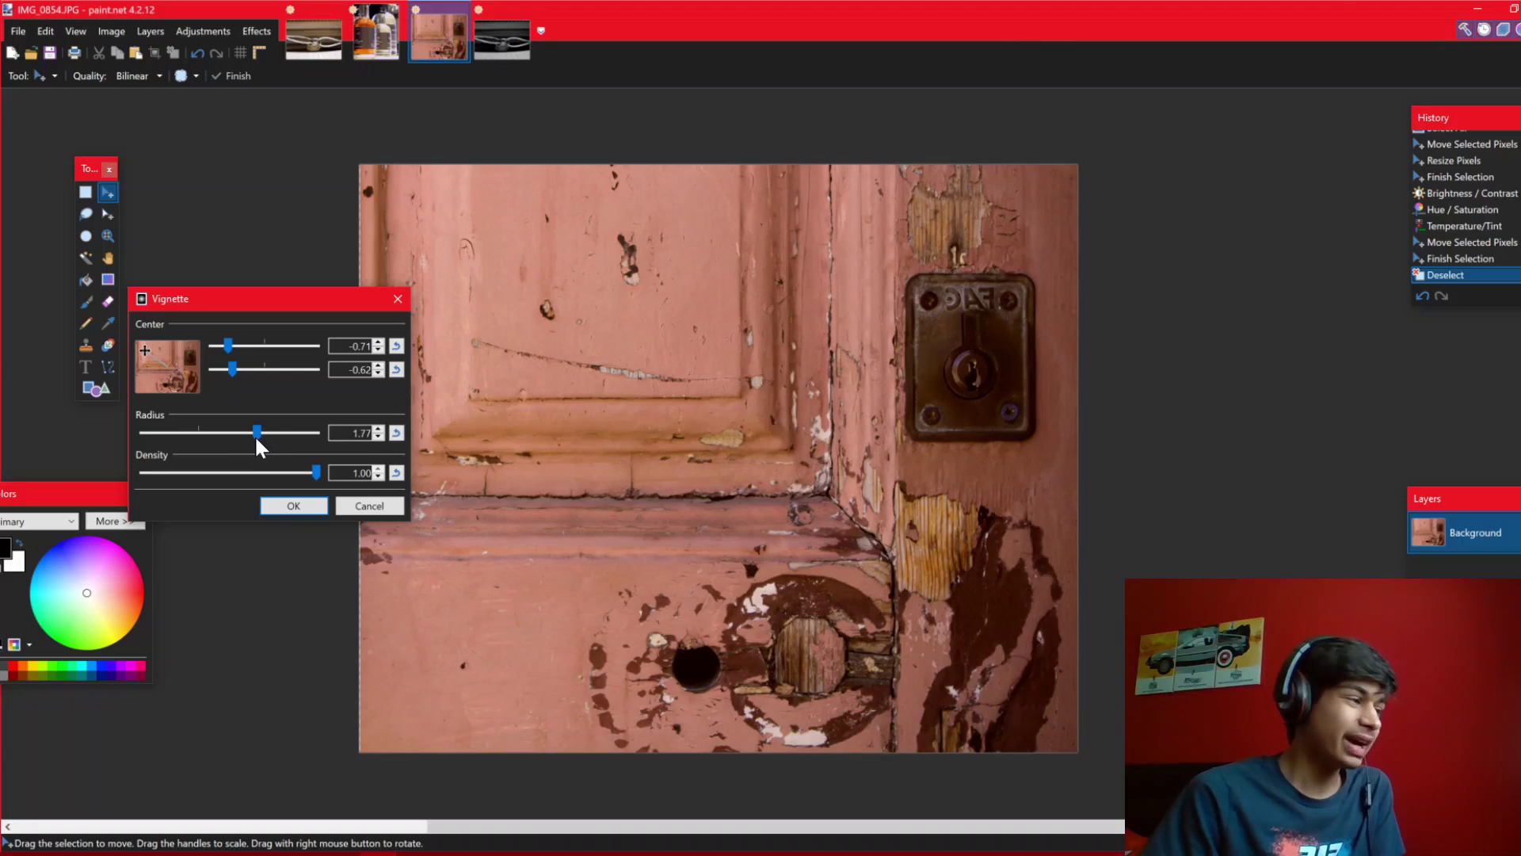
left_click_drag(254, 435, 251, 435)
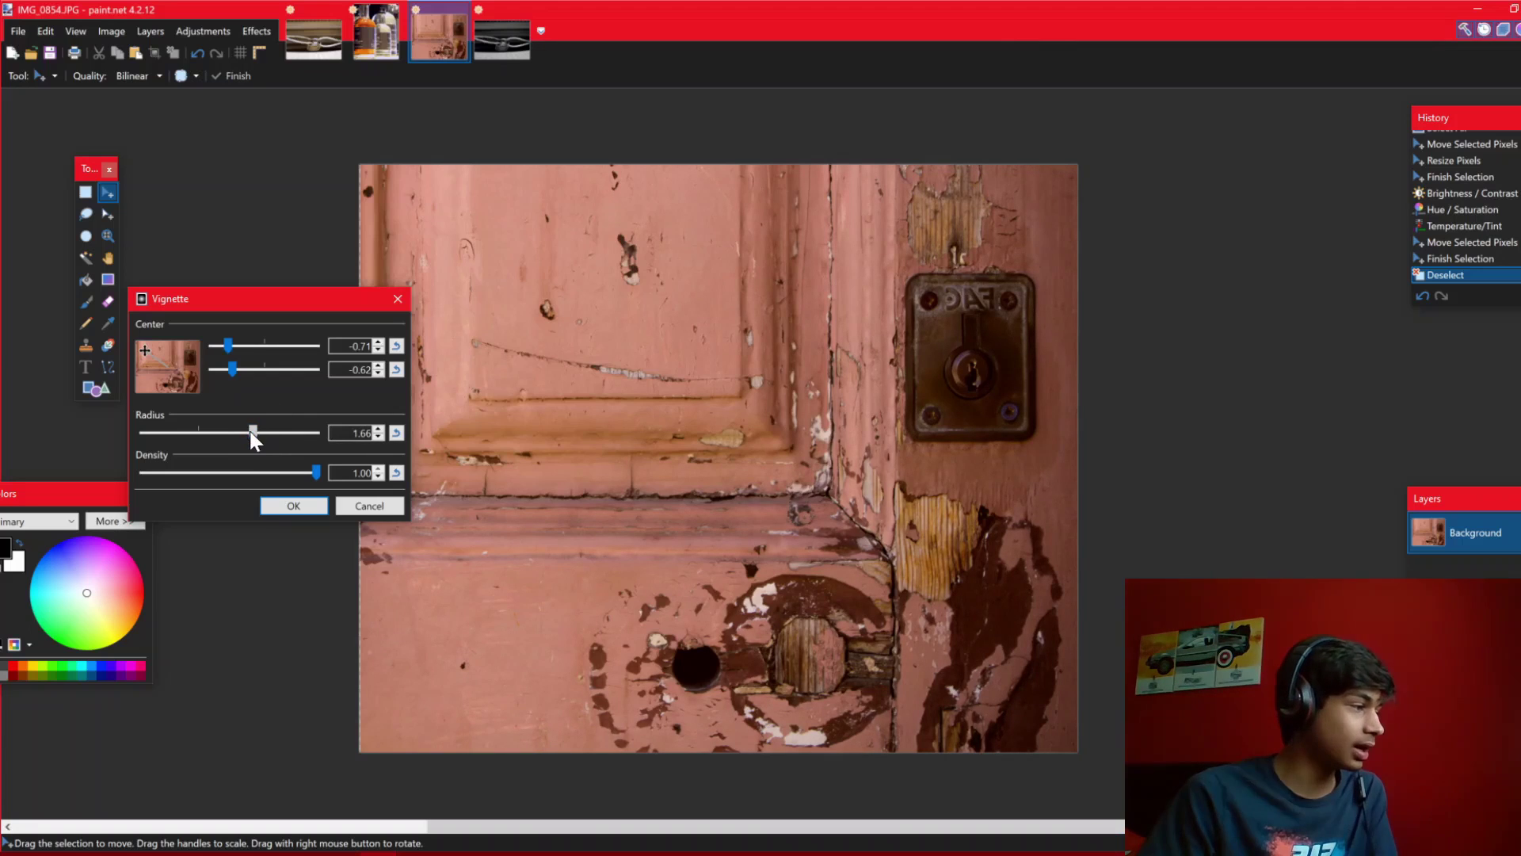
left_click_drag(250, 434, 239, 437)
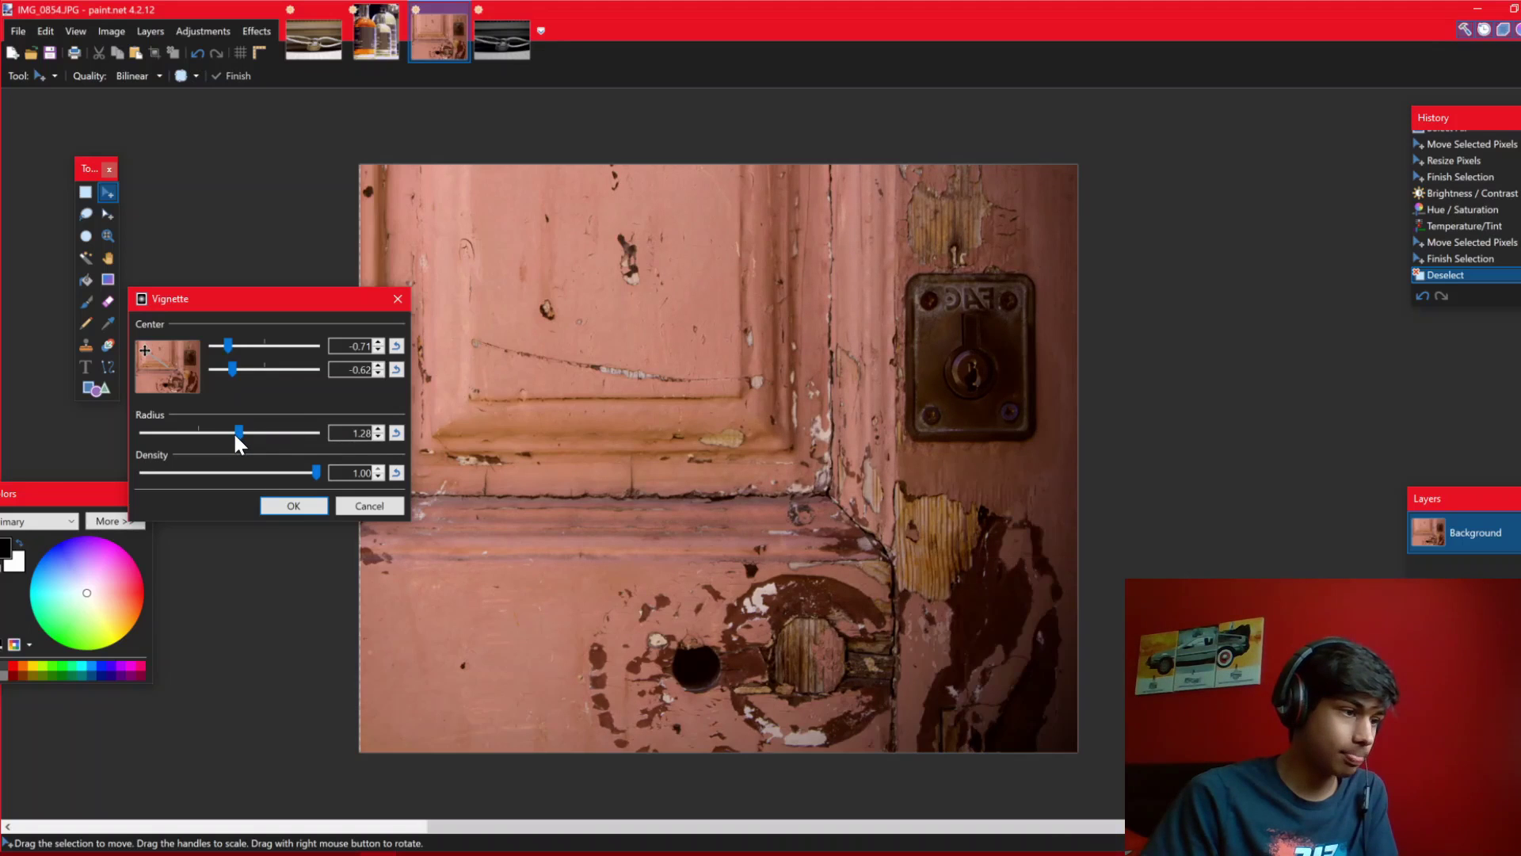
left_click_drag(235, 436, 233, 435)
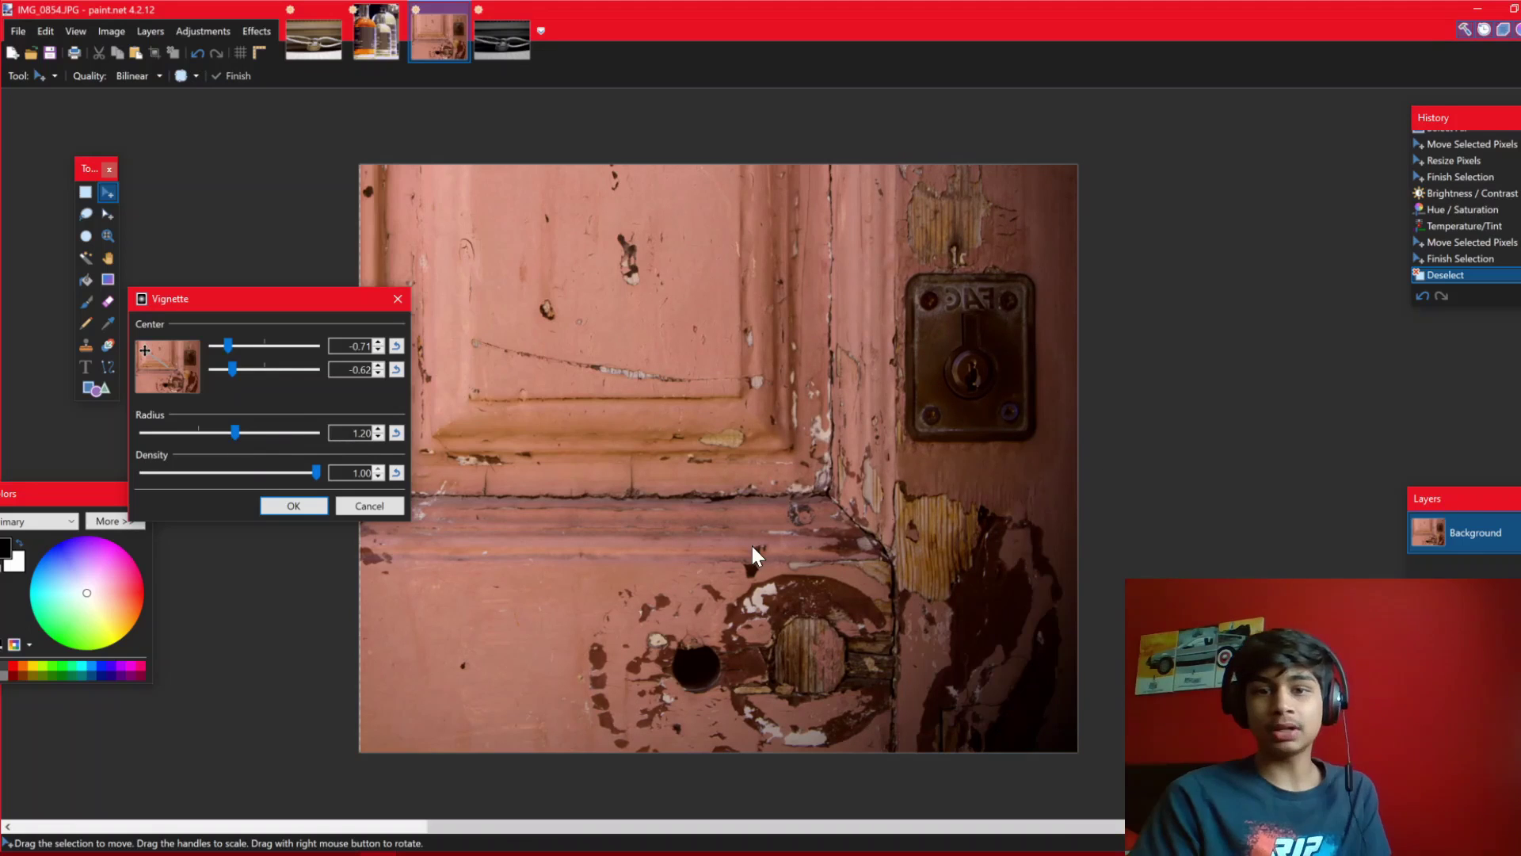
left_click_drag(316, 473, 298, 474)
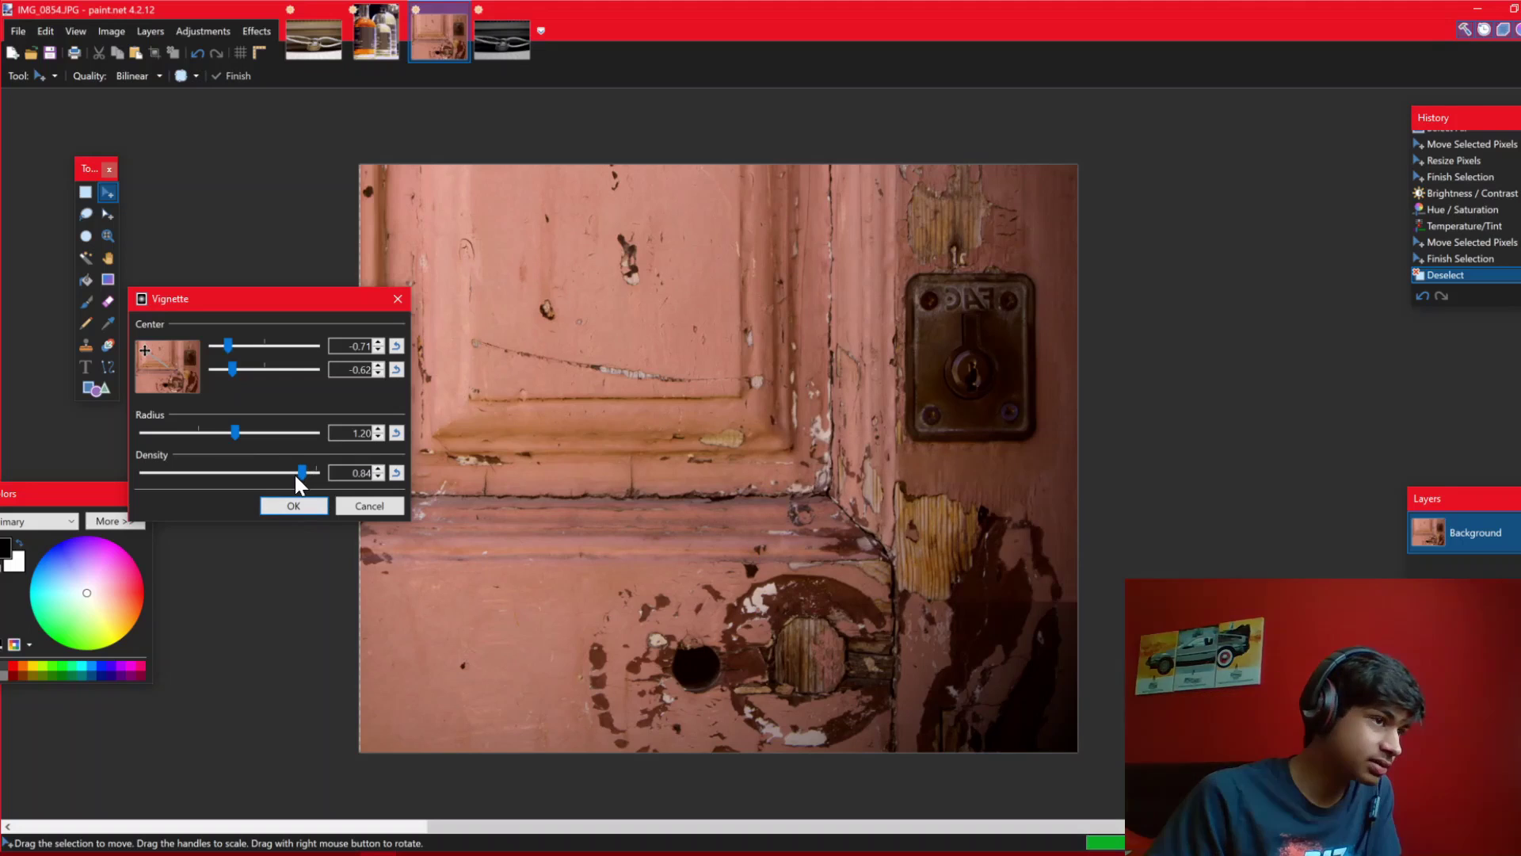
left_click_drag(295, 475, 337, 485)
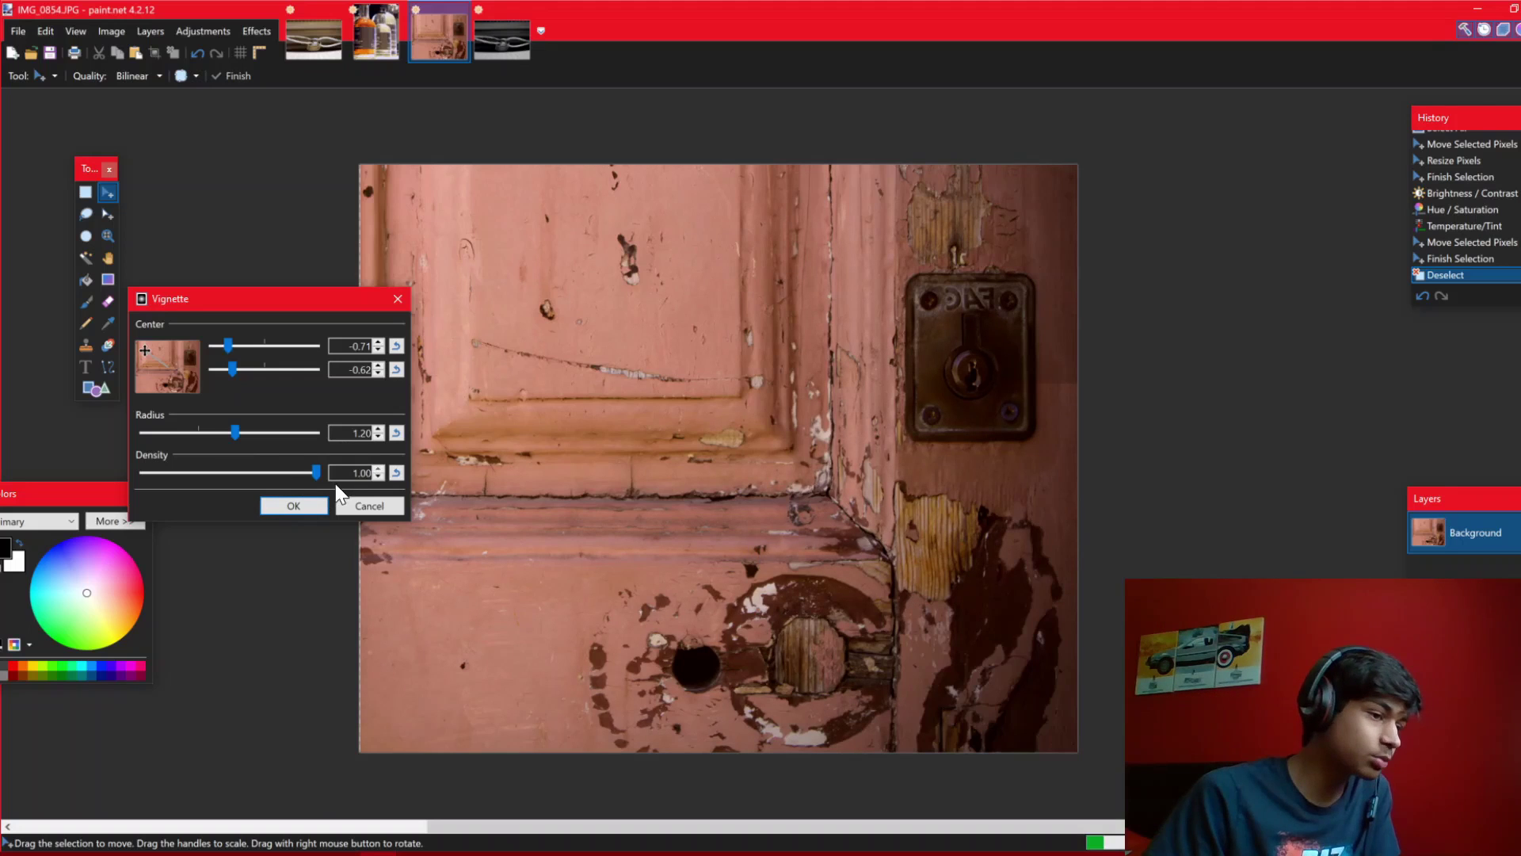
left_click(293, 504)
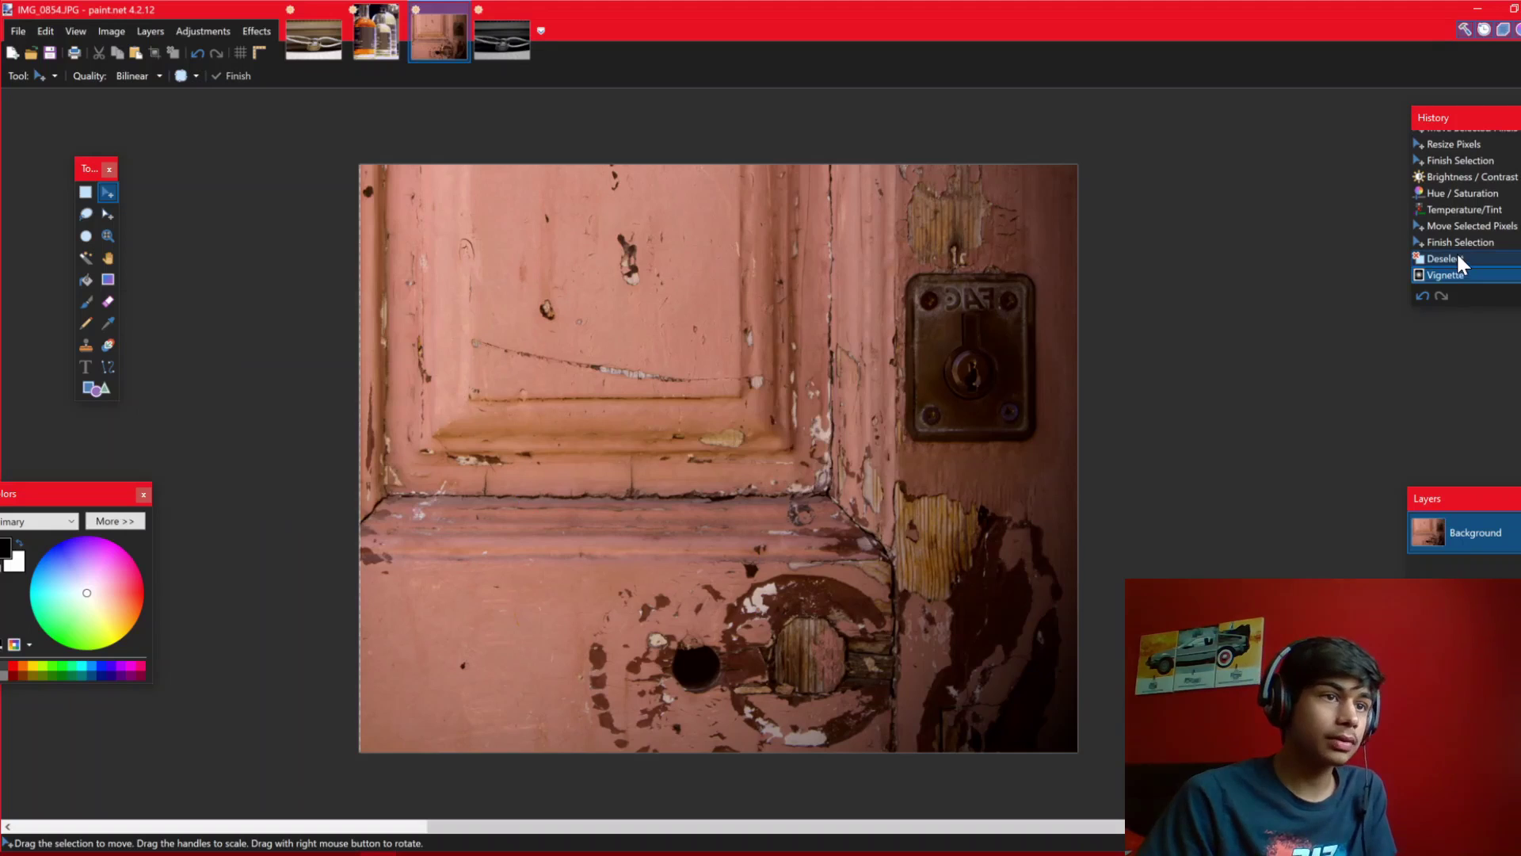
Compare the door photo with and without the vignette, and revert it to the Deselect state in the history
left_click(1456, 255)
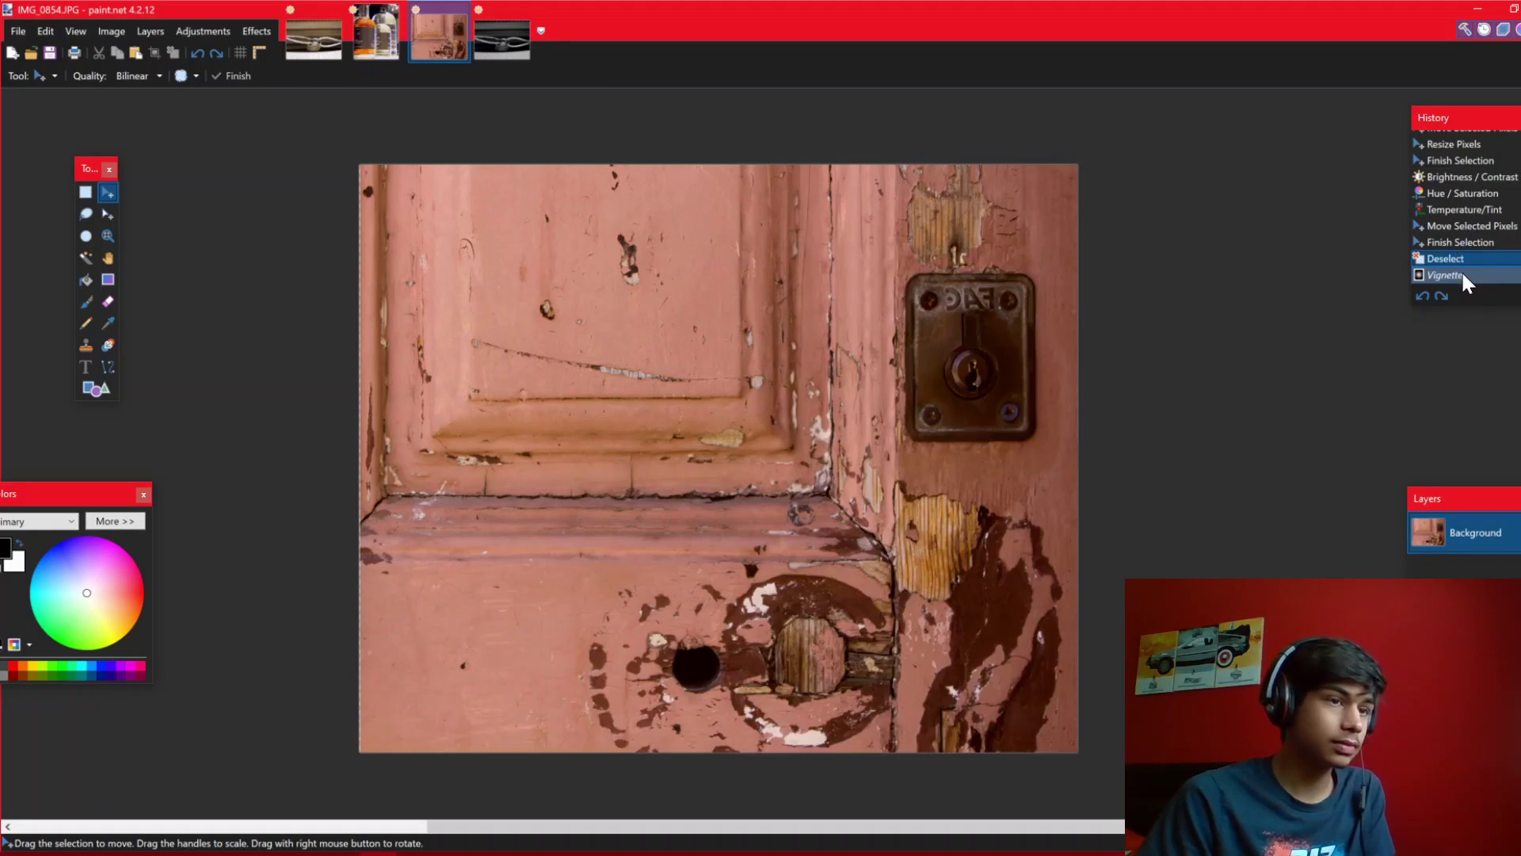
left_click(1461, 276)
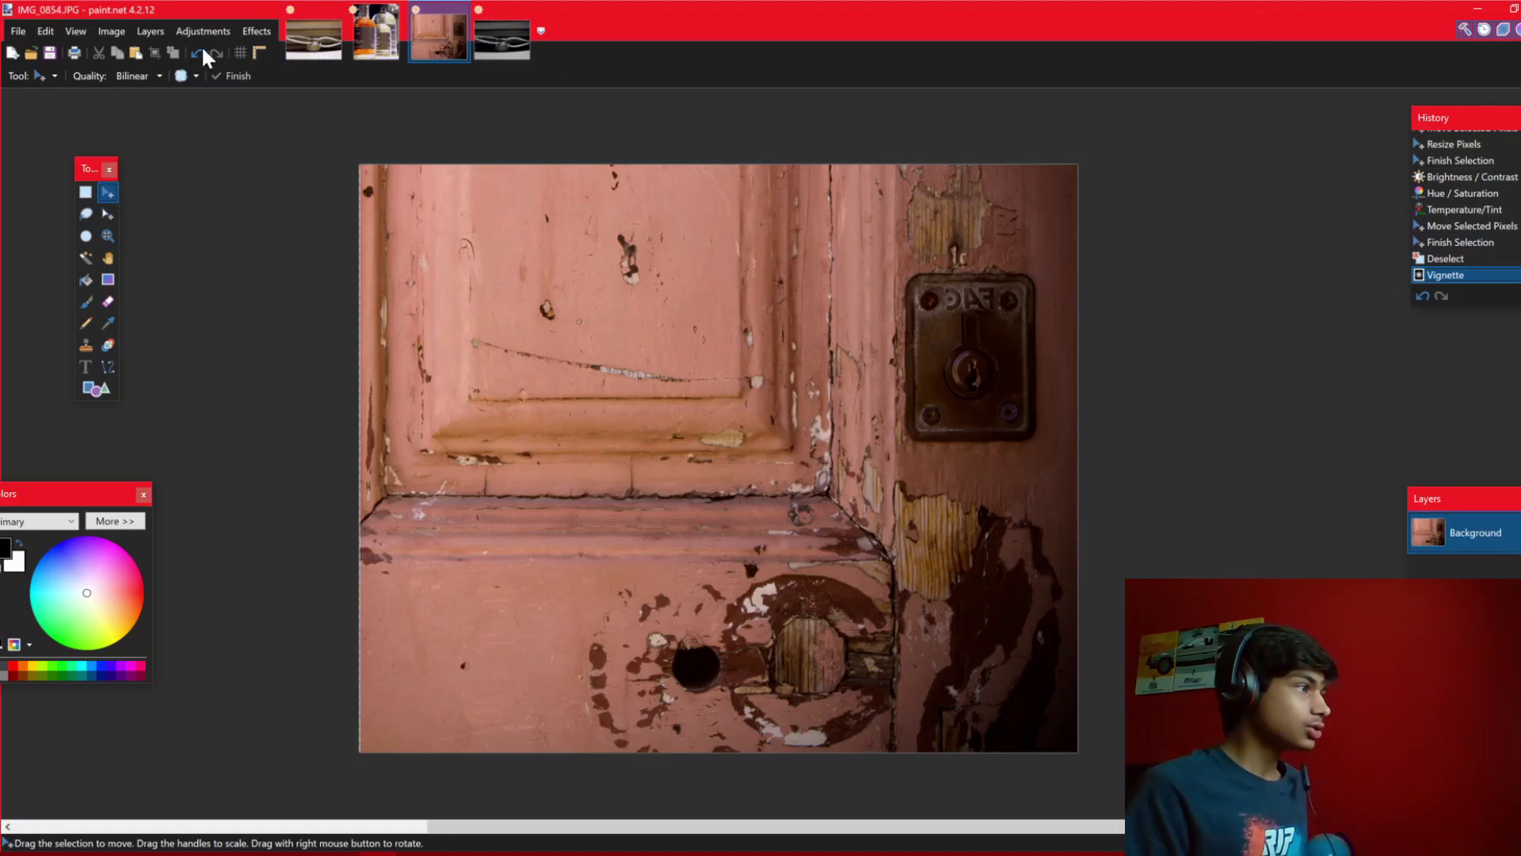
key("ctrl+o")
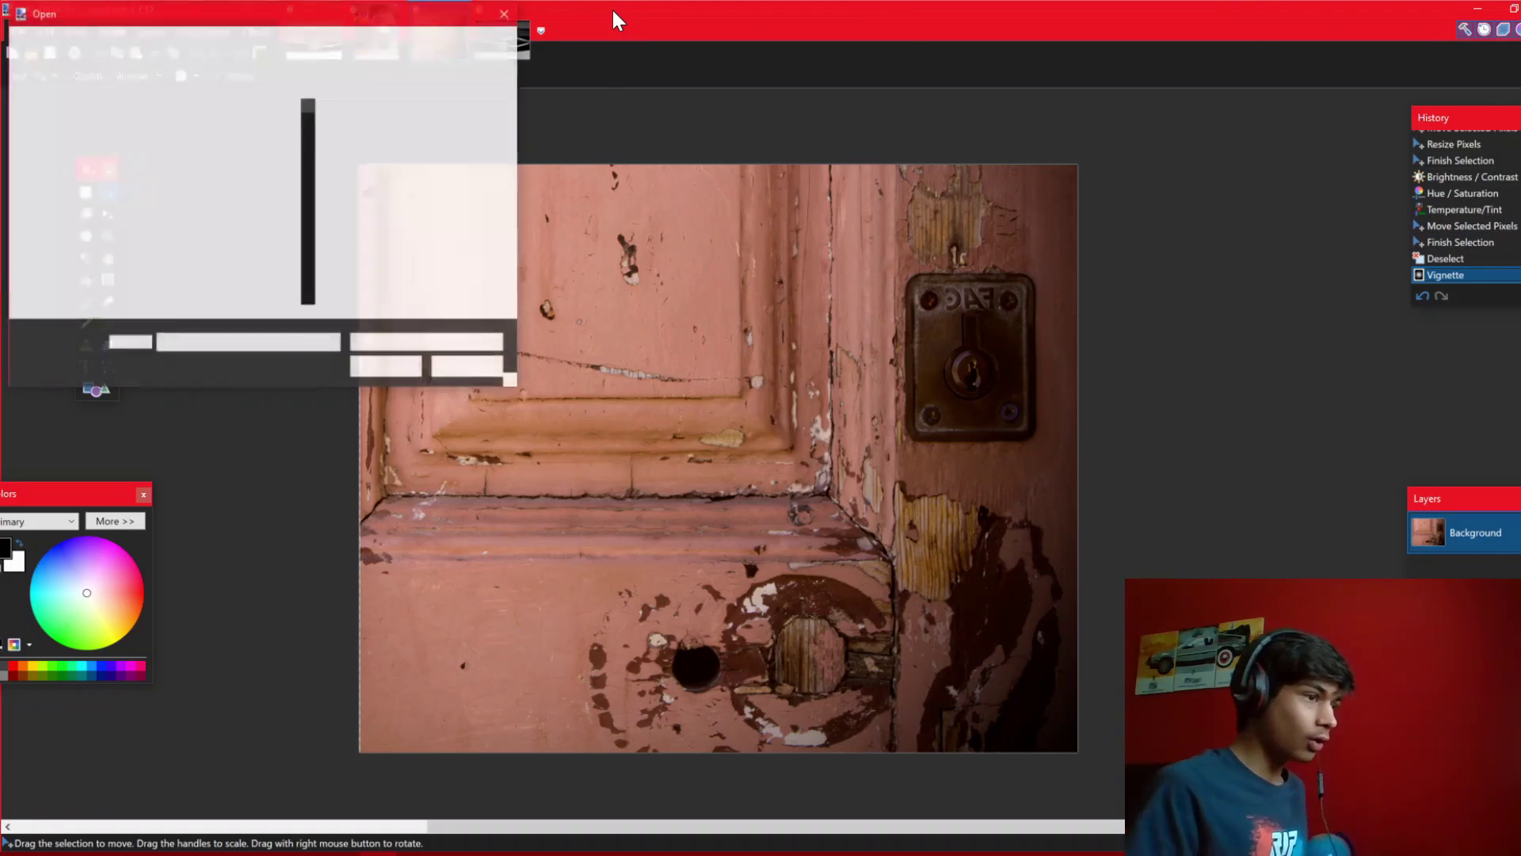
left_click(505, 12)
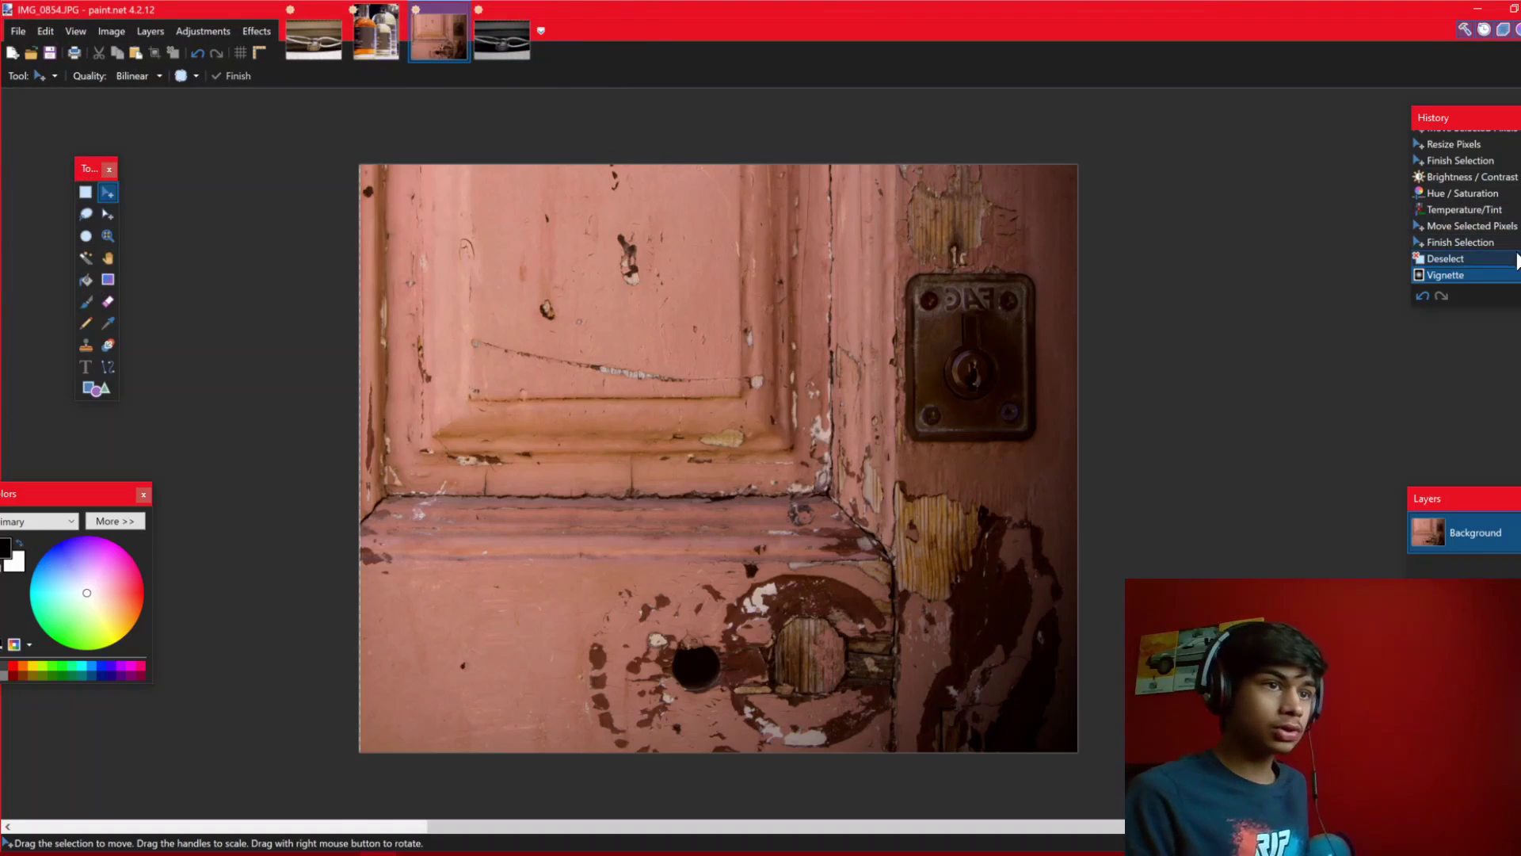
left_click(1509, 259)
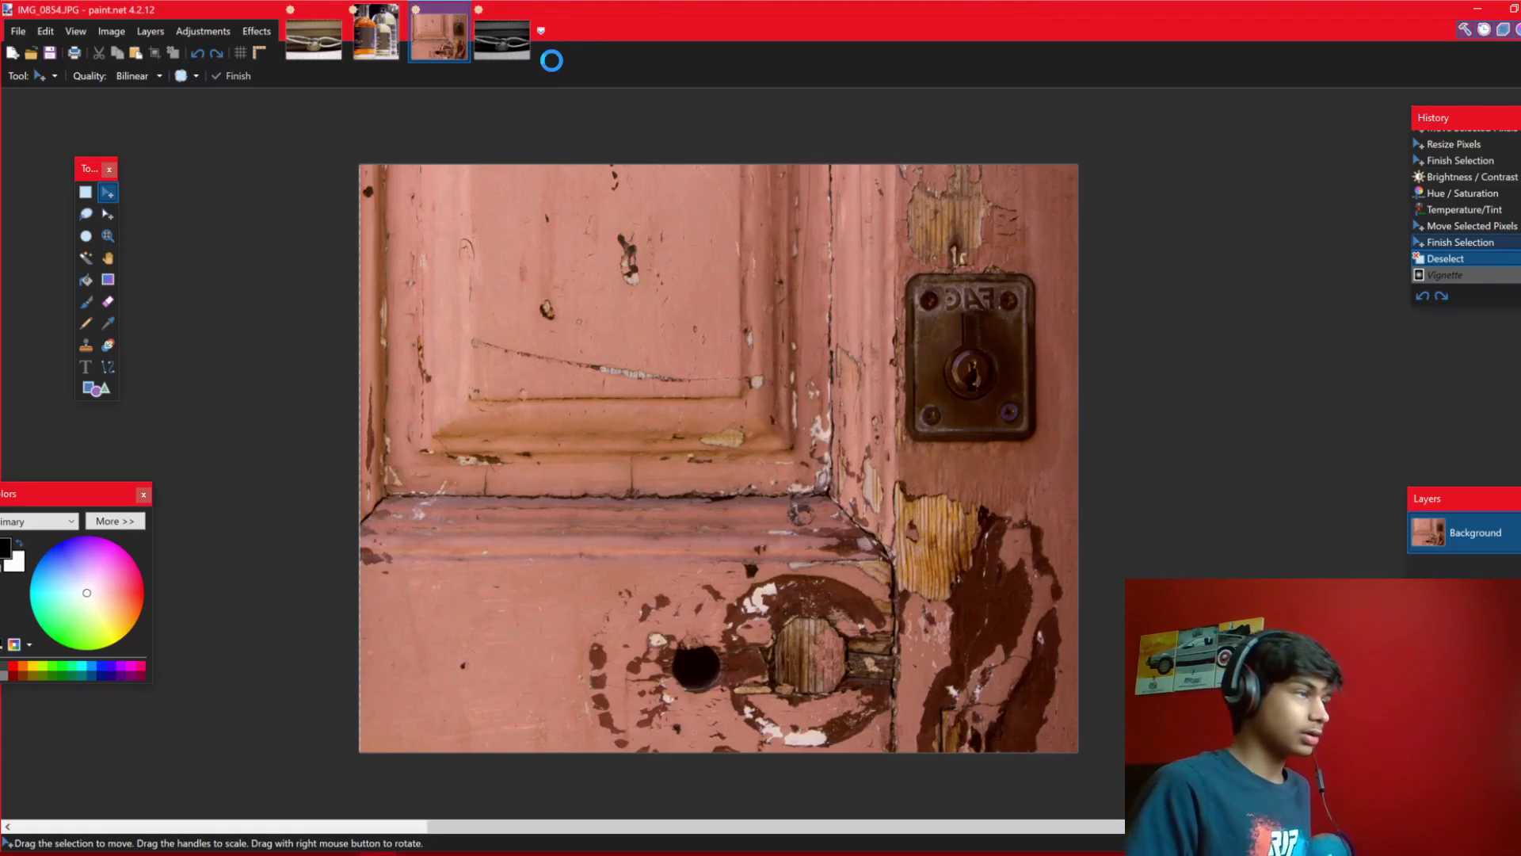
Create a new 4203 × 3441 pixel image, paste the copied door photo into it, and compare it with the original
key("ctrl+n")
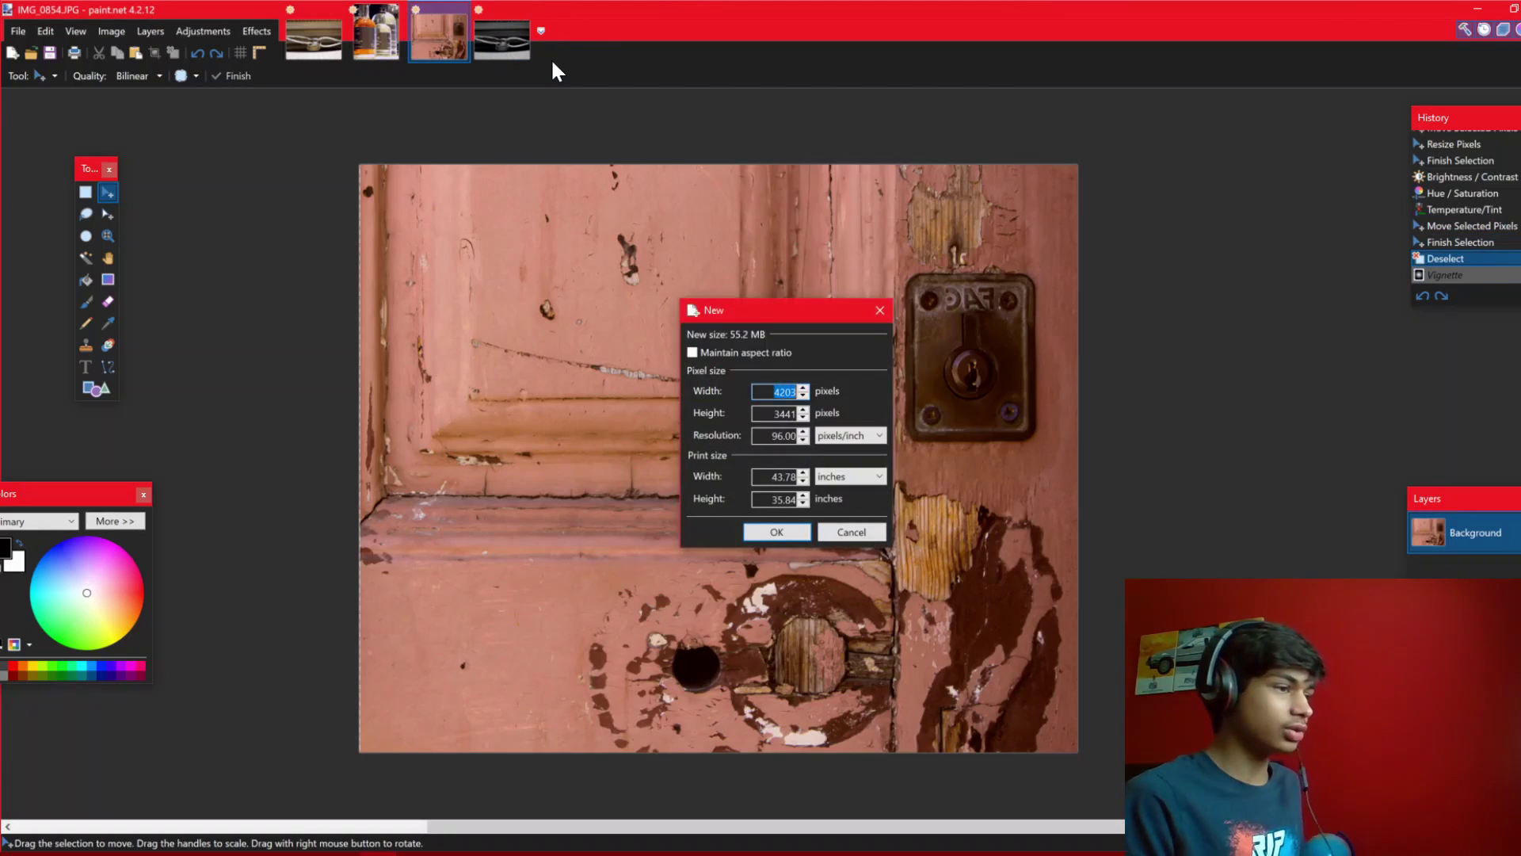
key("Return")
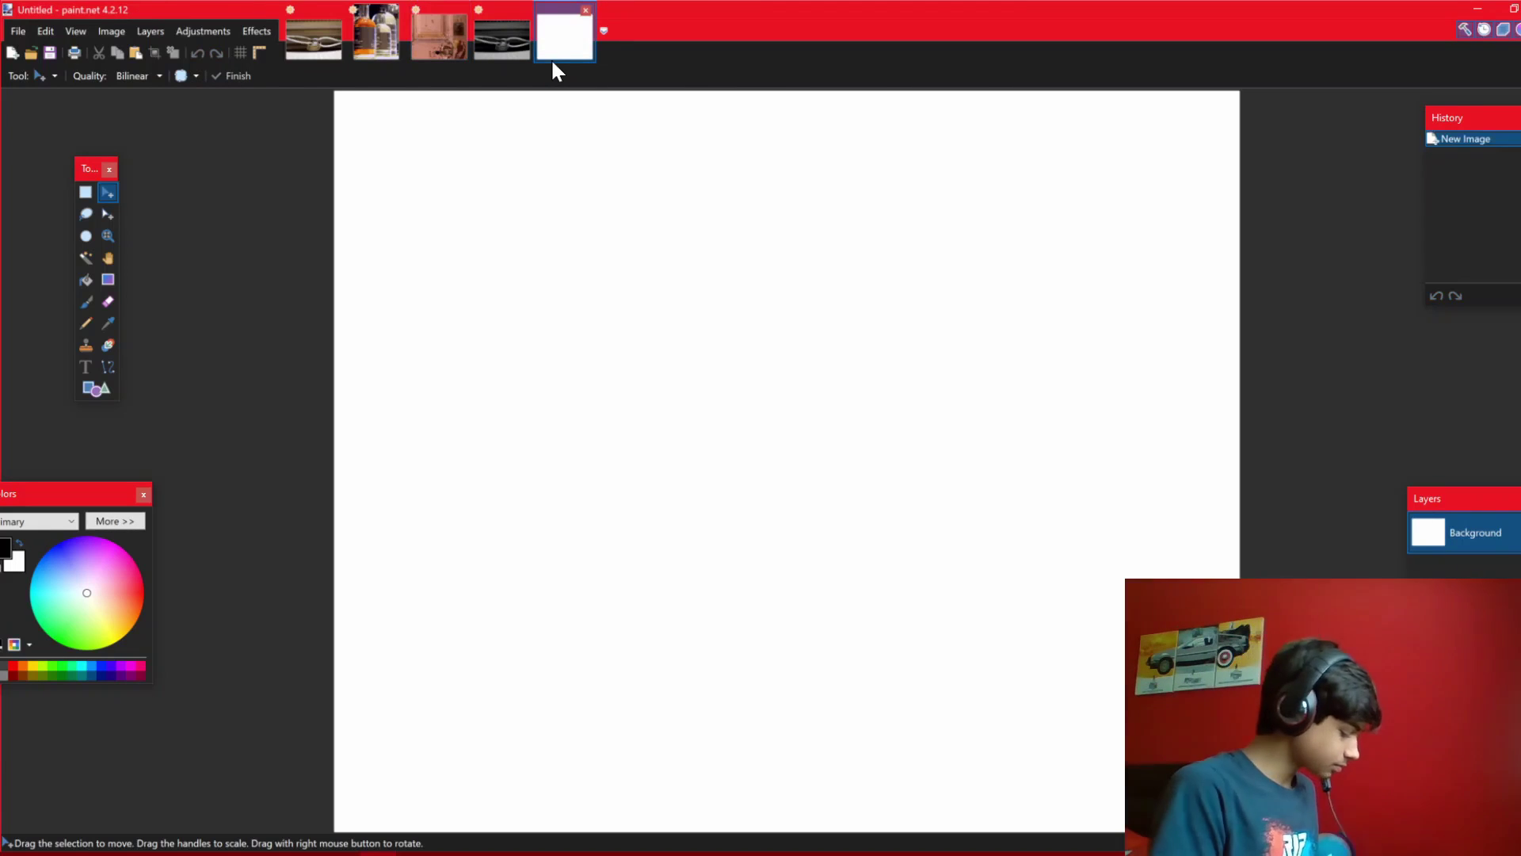
key("ctrl+v")
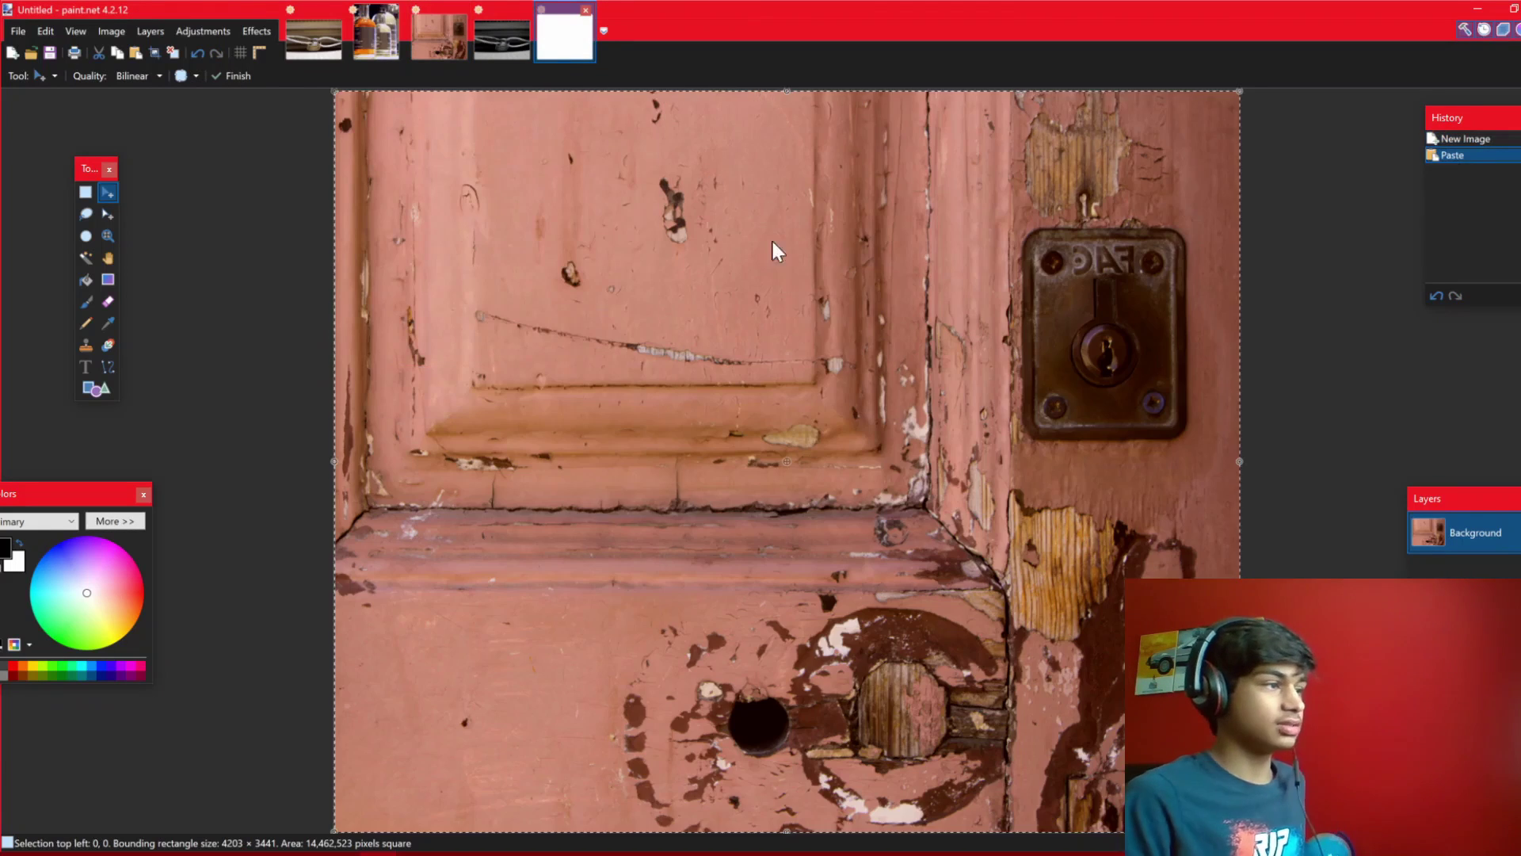
scroll(825, 335, "down", 1)
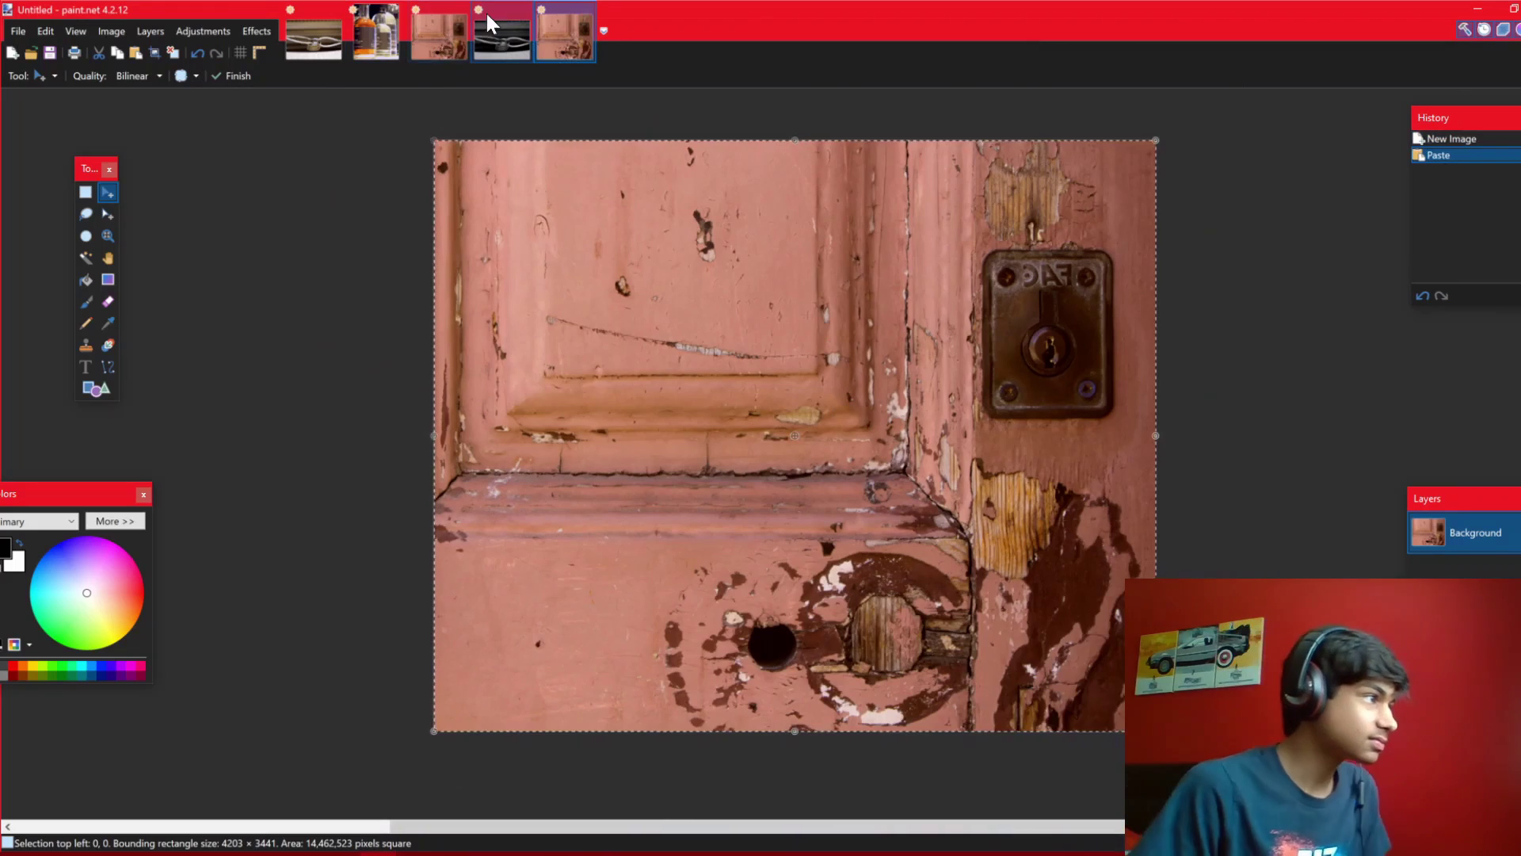
left_click(431, 37)
left_click(553, 50)
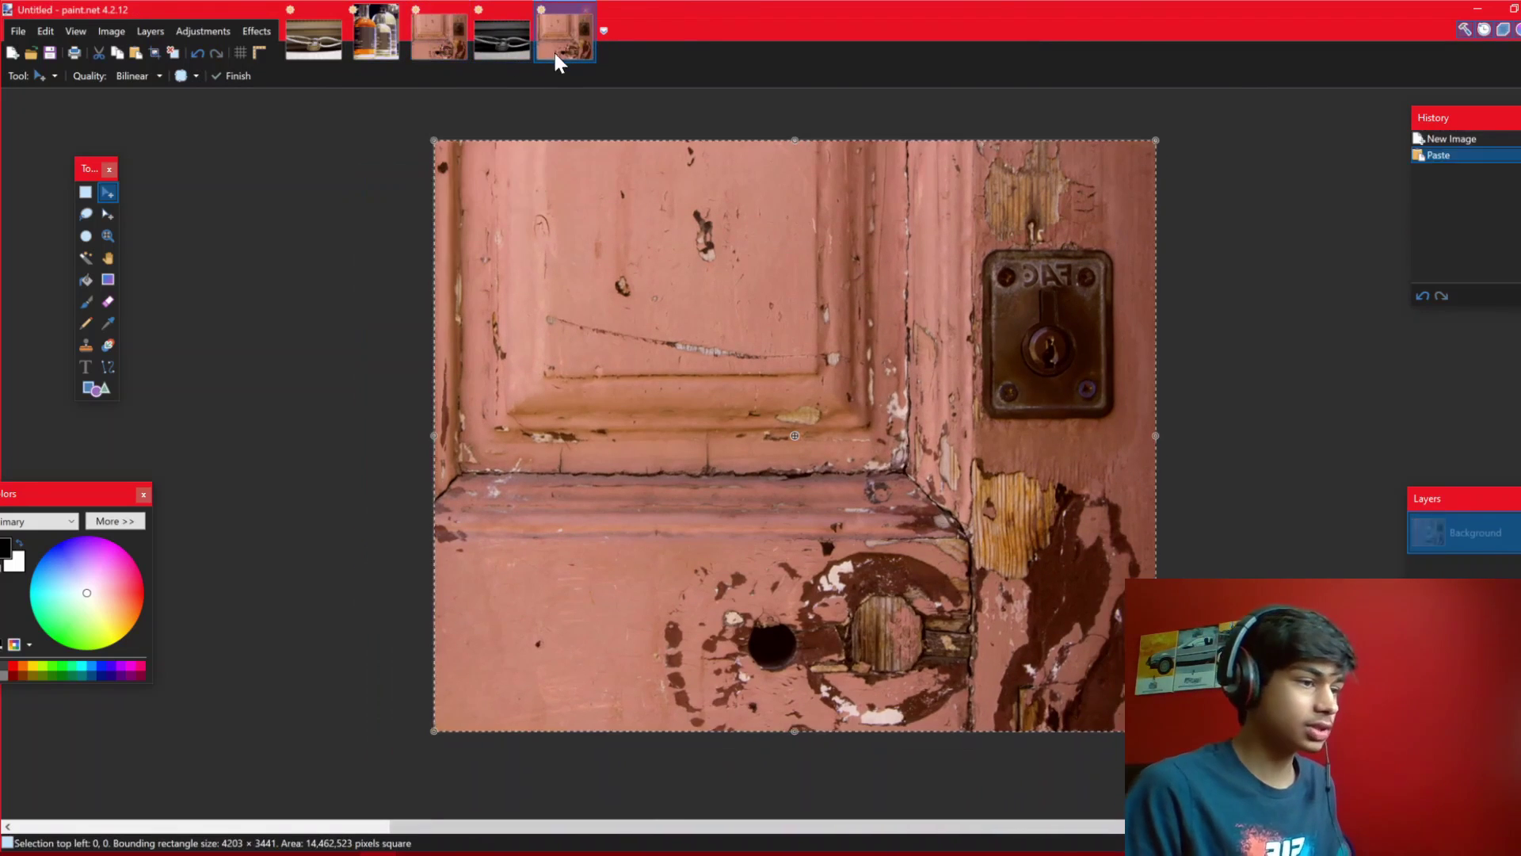
left_click(455, 53)
left_click(553, 51)
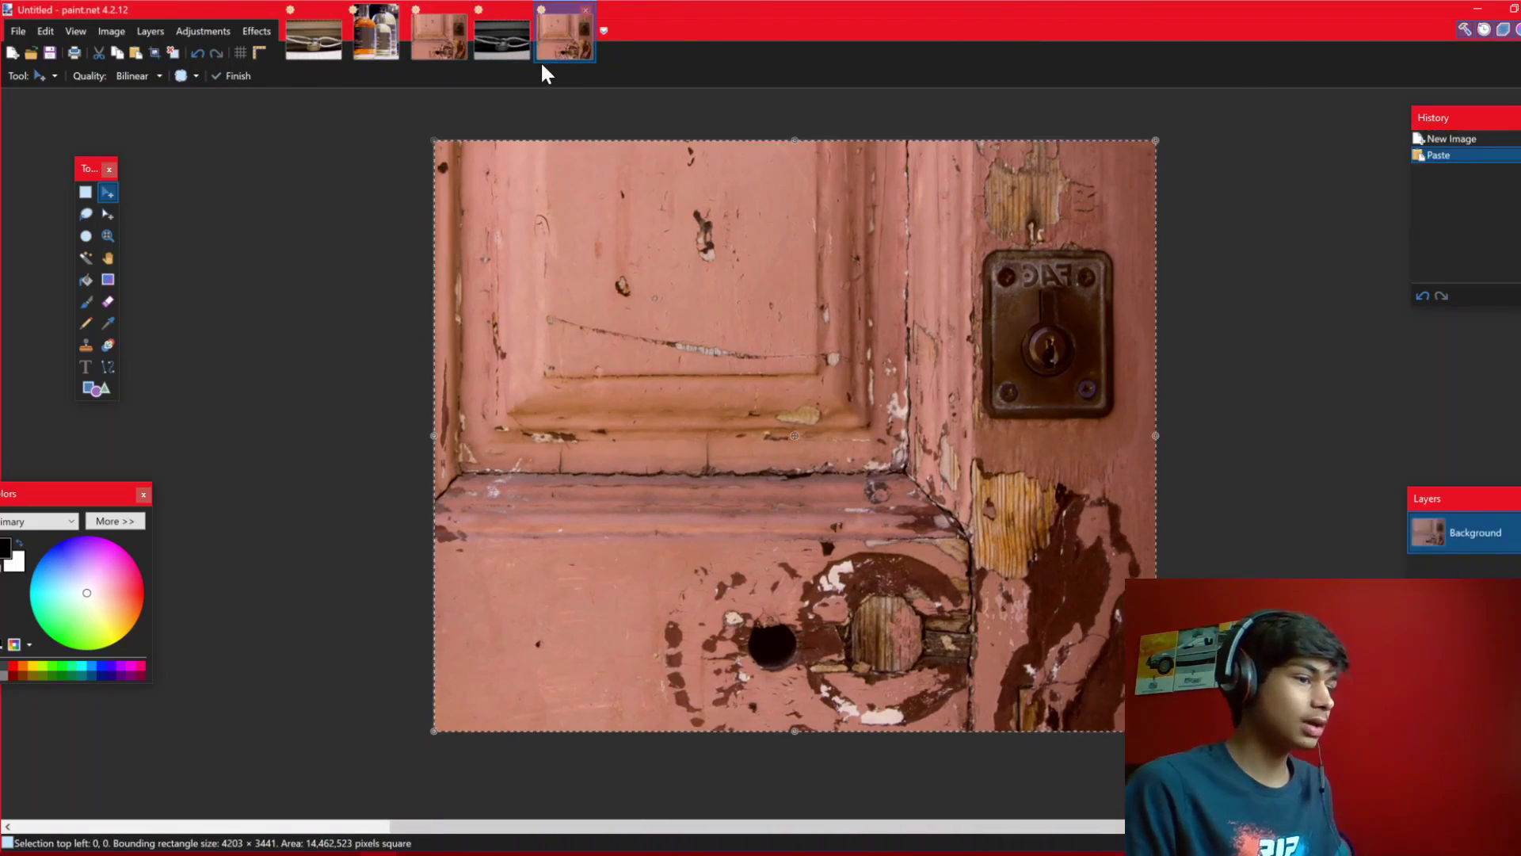
Restore the Vignette state in the history of the original door photo IMG_0854
left_click(428, 30)
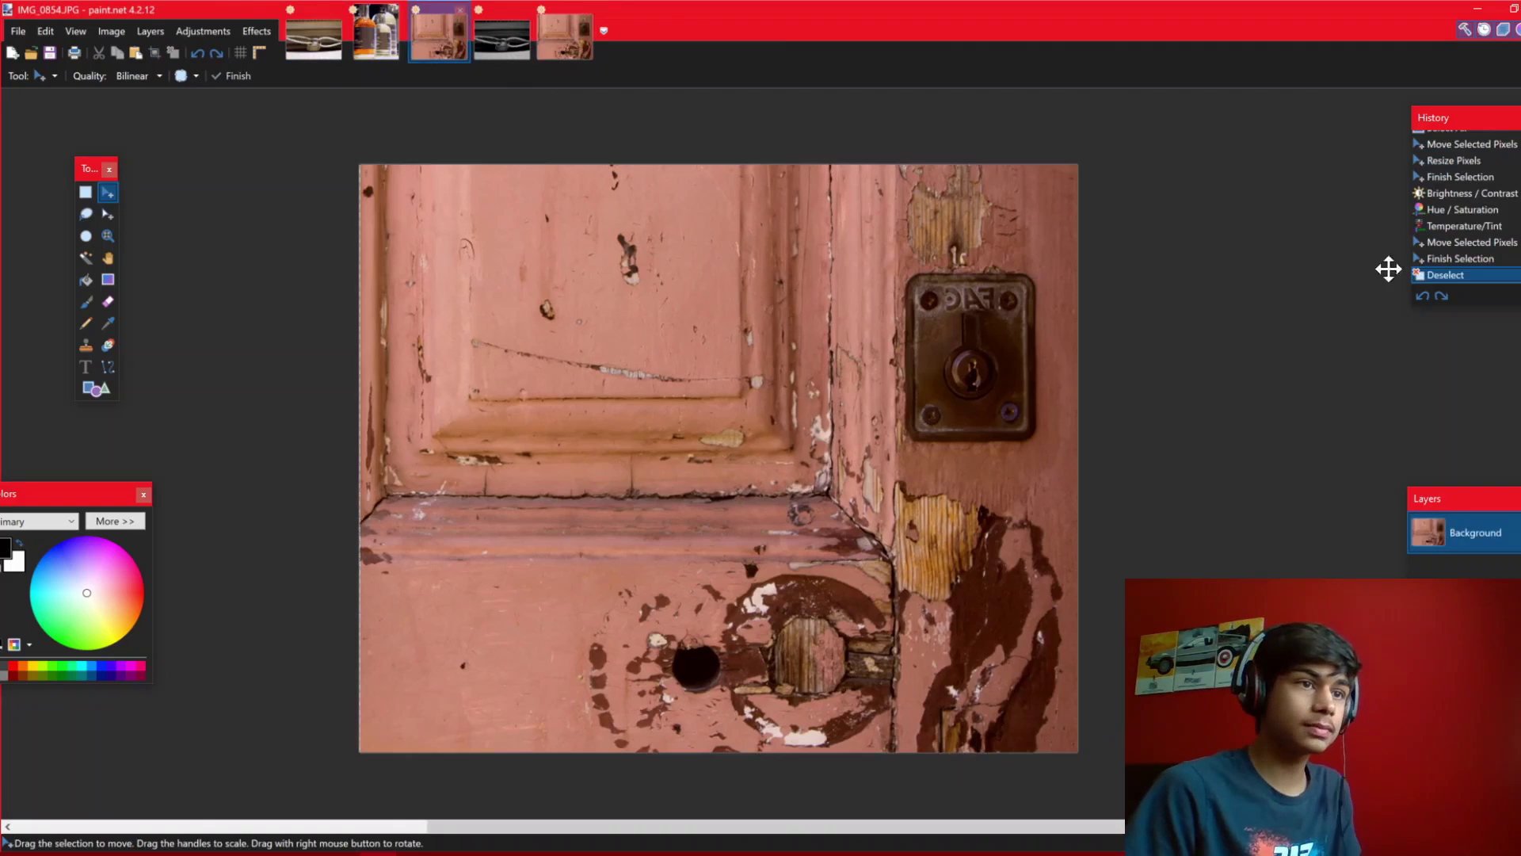
left_click(1462, 260)
left_click(1462, 273)
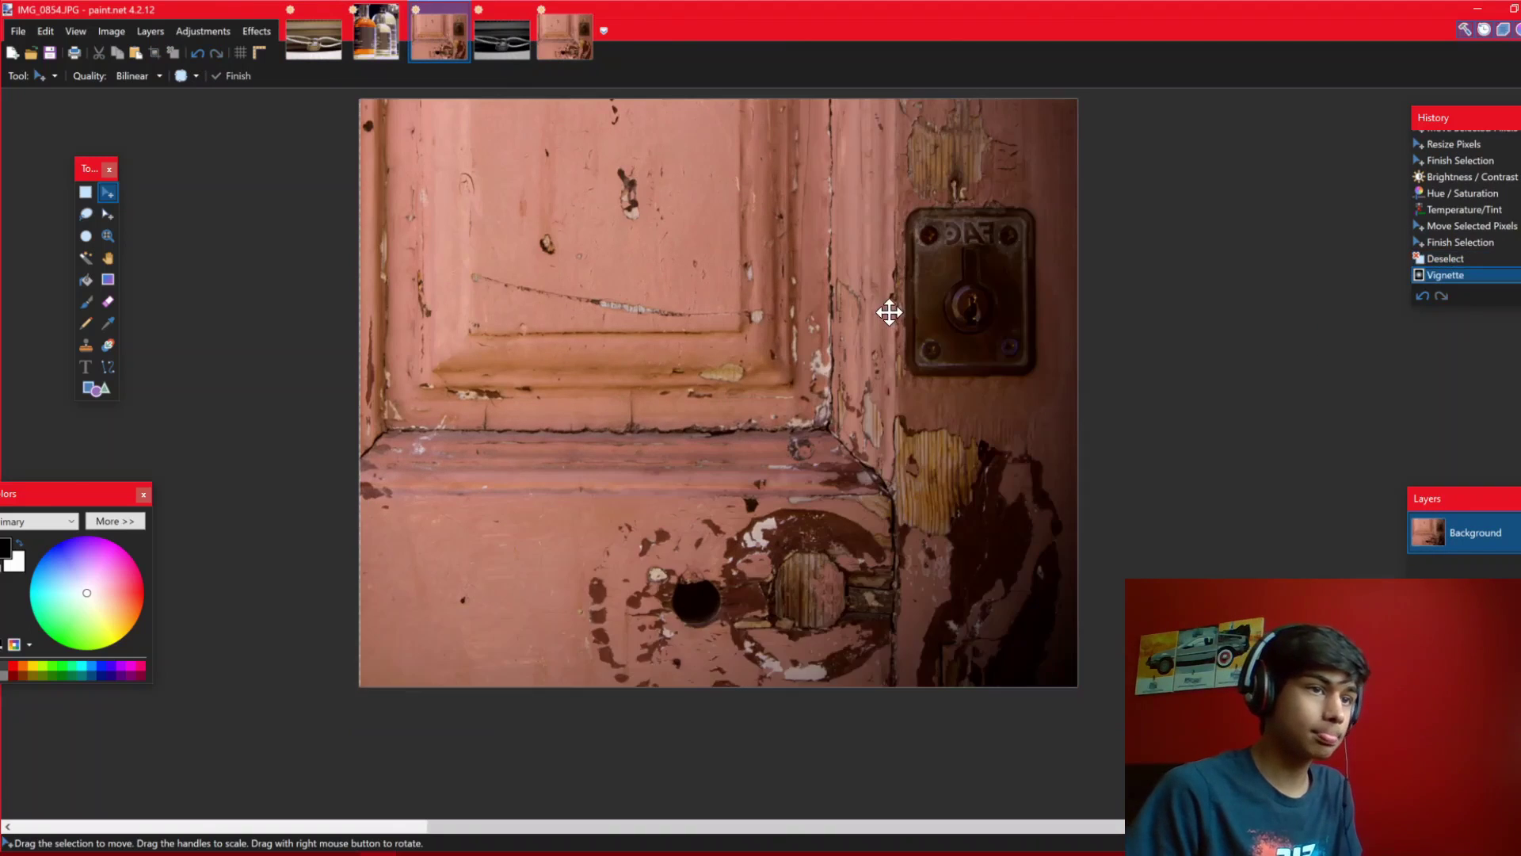
Convert the pasted door copy with Black and White+ using the Paint.NET Method, brightness -24 and contrast 16
left_click(562, 32)
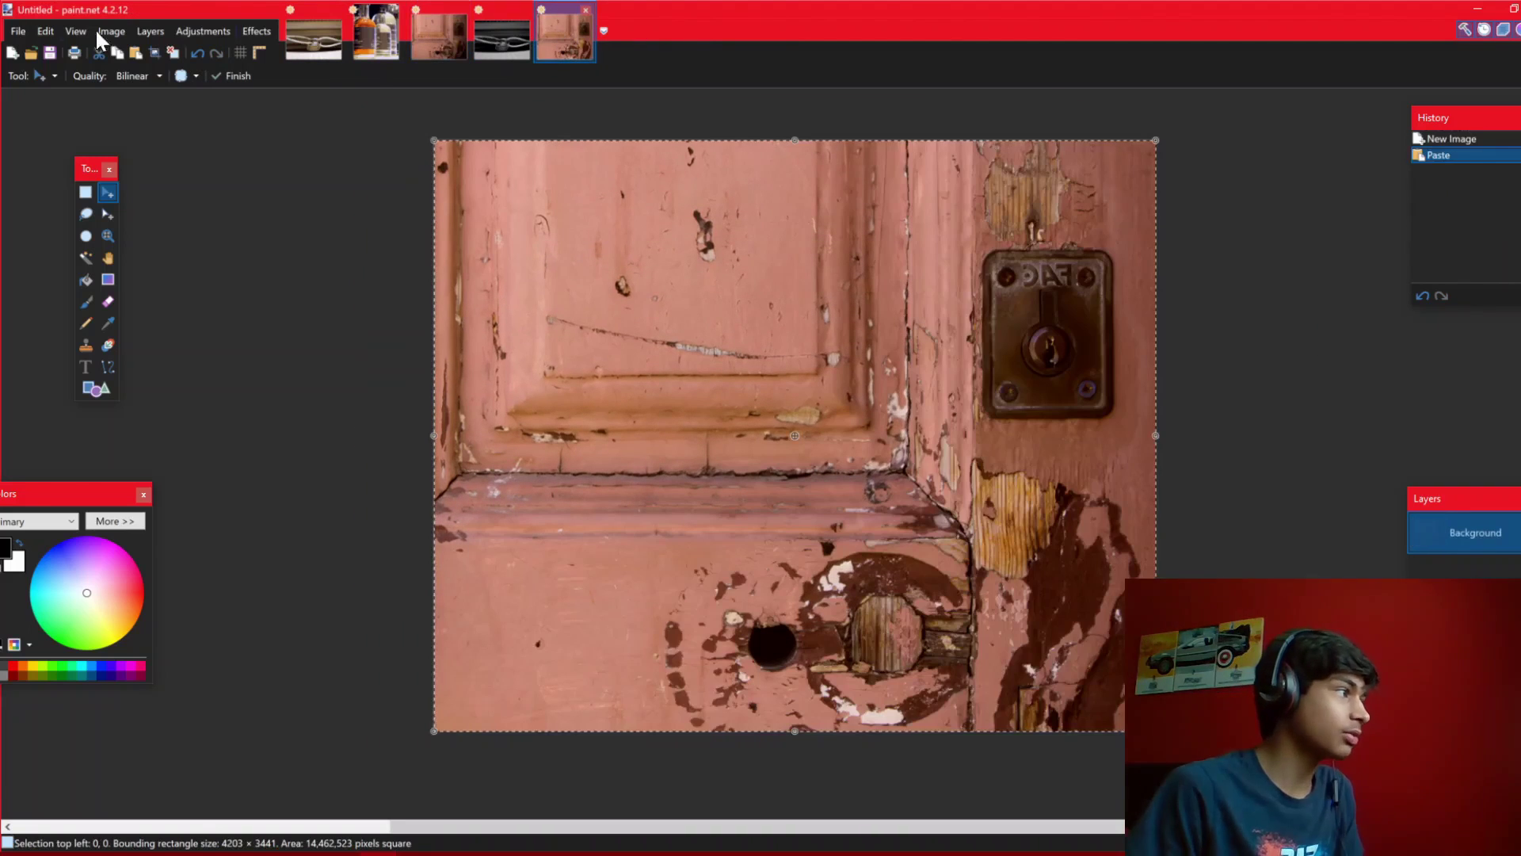
left_click(203, 31)
left_click(258, 84)
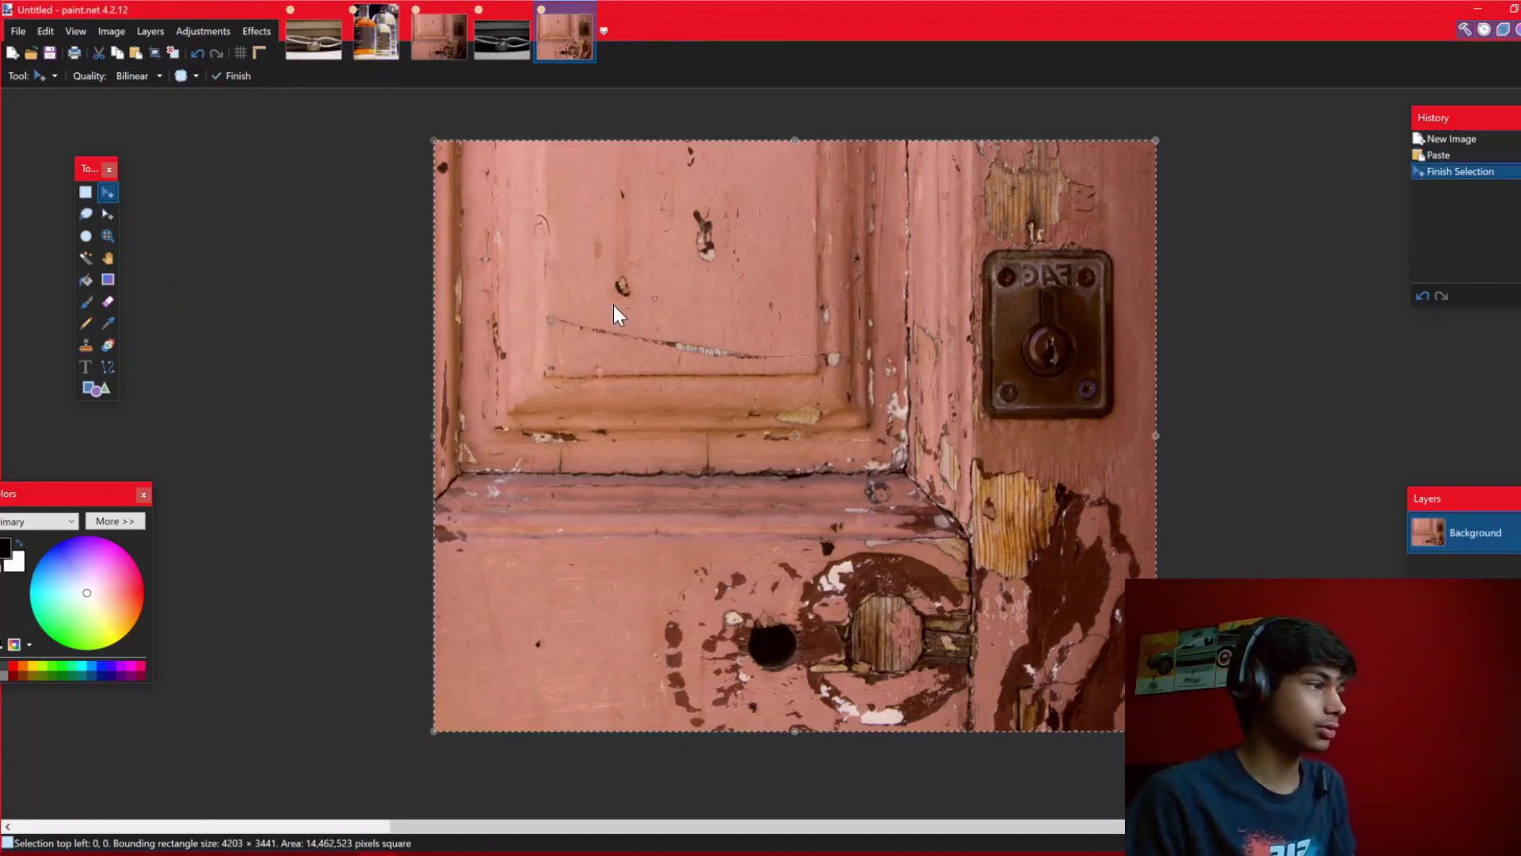
left_click_drag(794, 358, 268, 274)
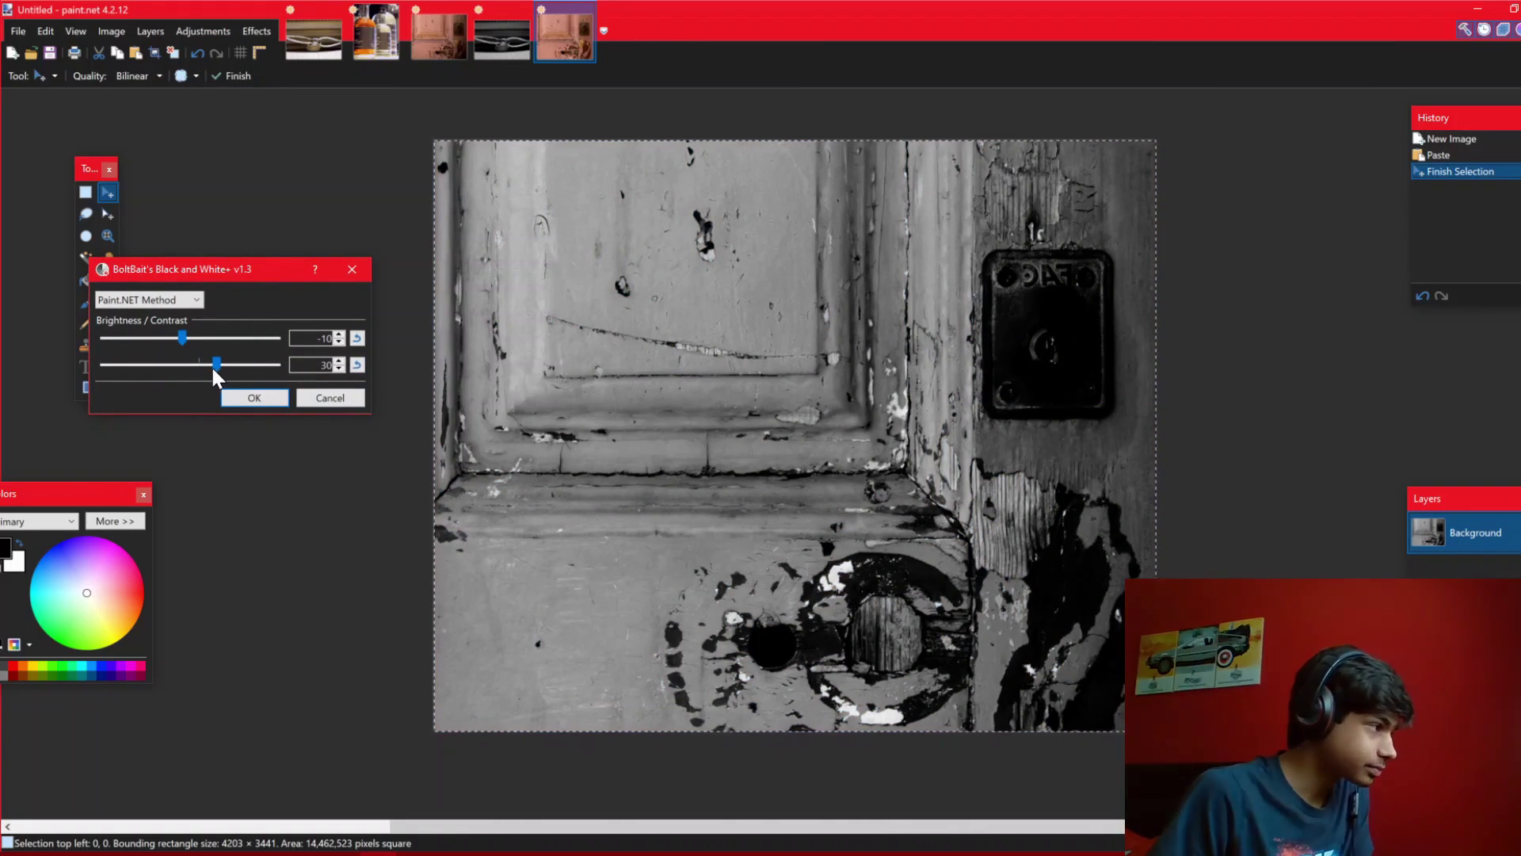
left_click_drag(216, 364, 169, 335)
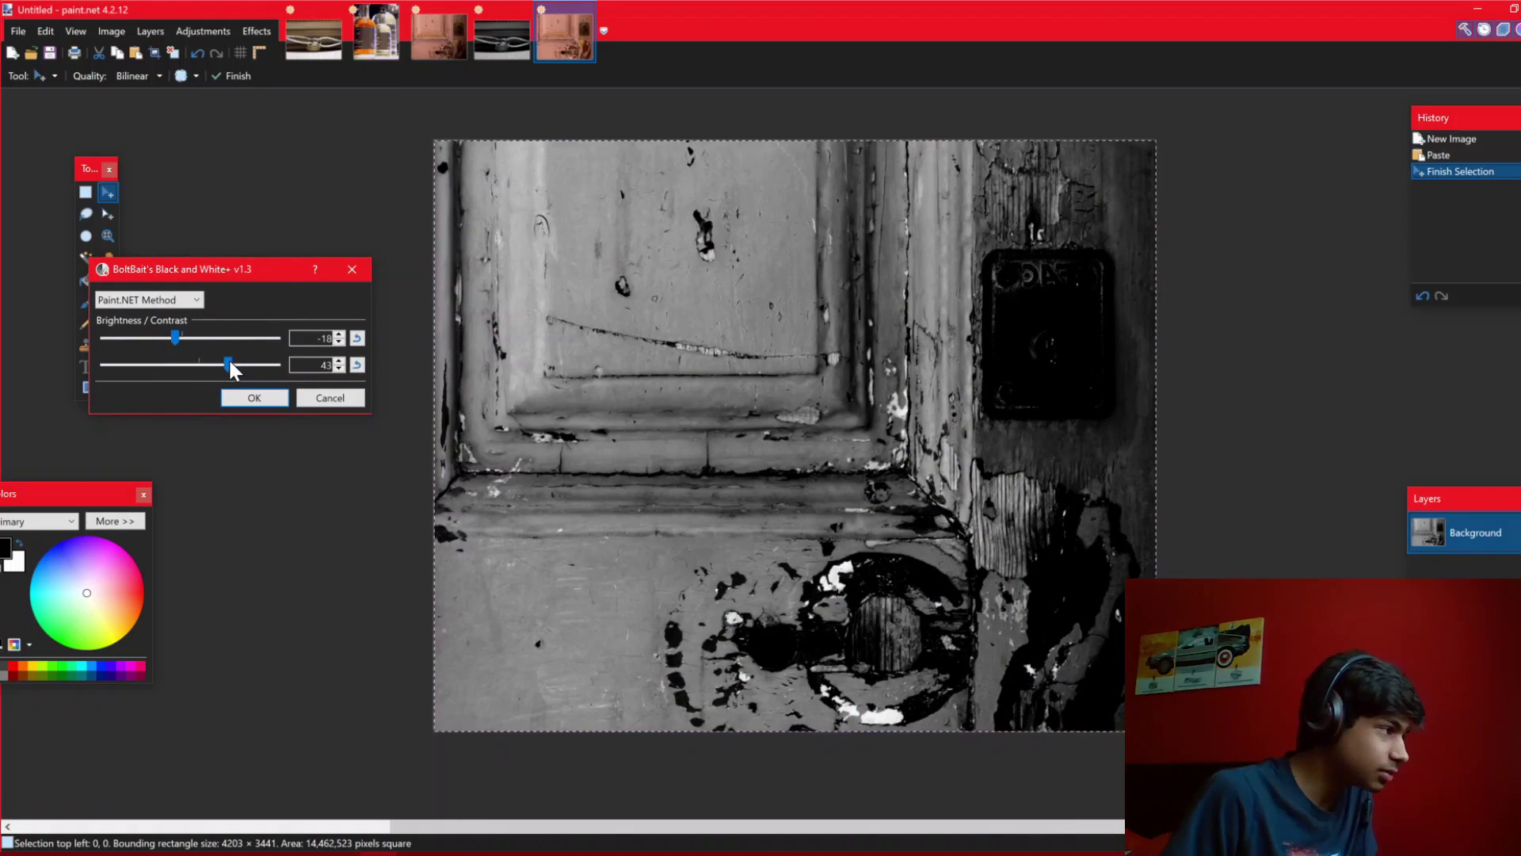
left_click_drag(223, 359, 202, 353)
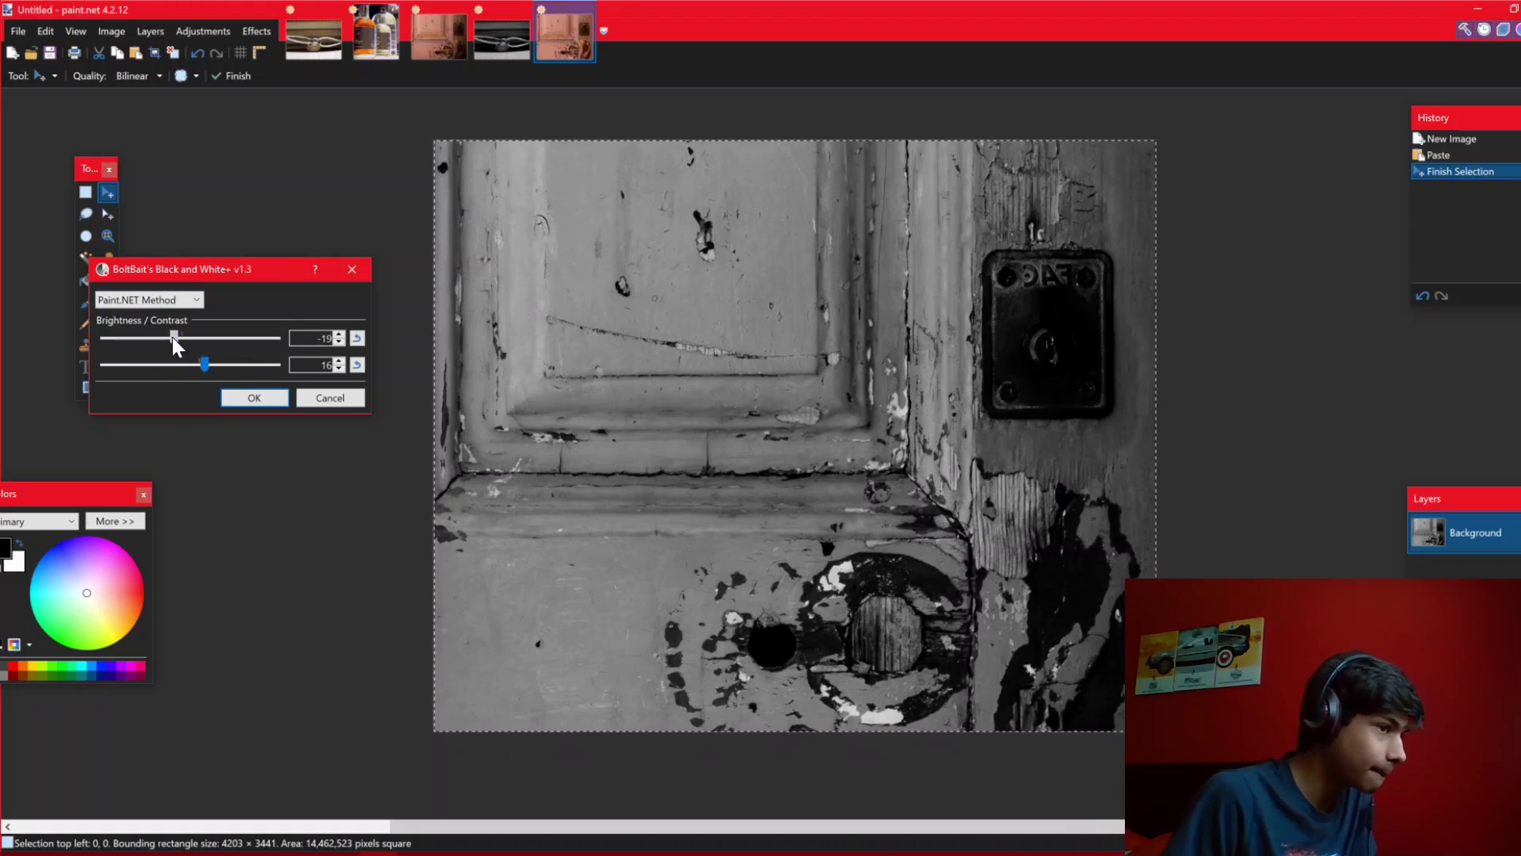
left_click_drag(173, 336, 165, 336)
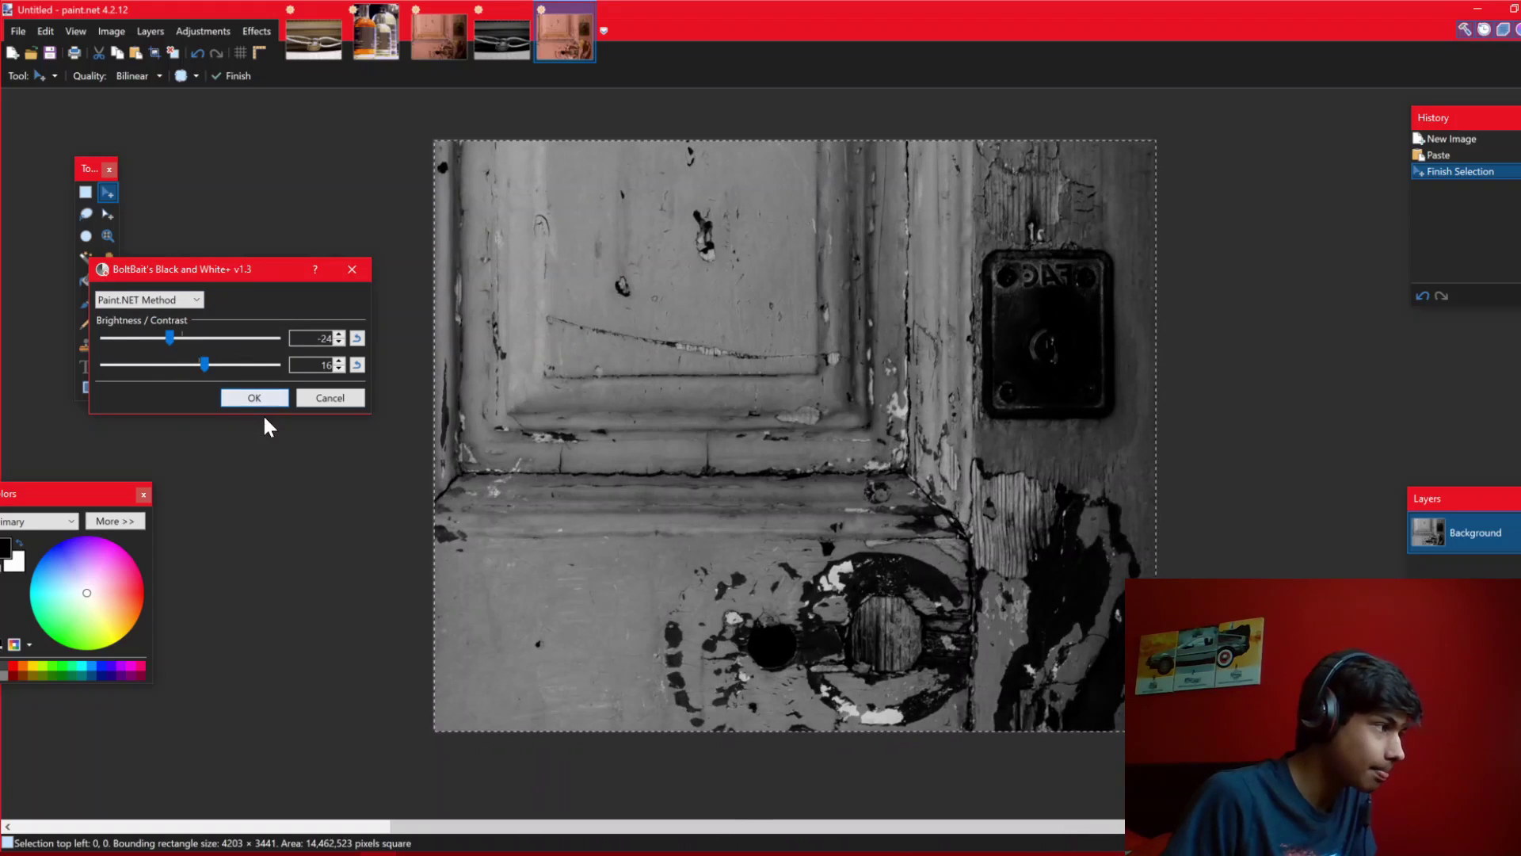
left_click(261, 400)
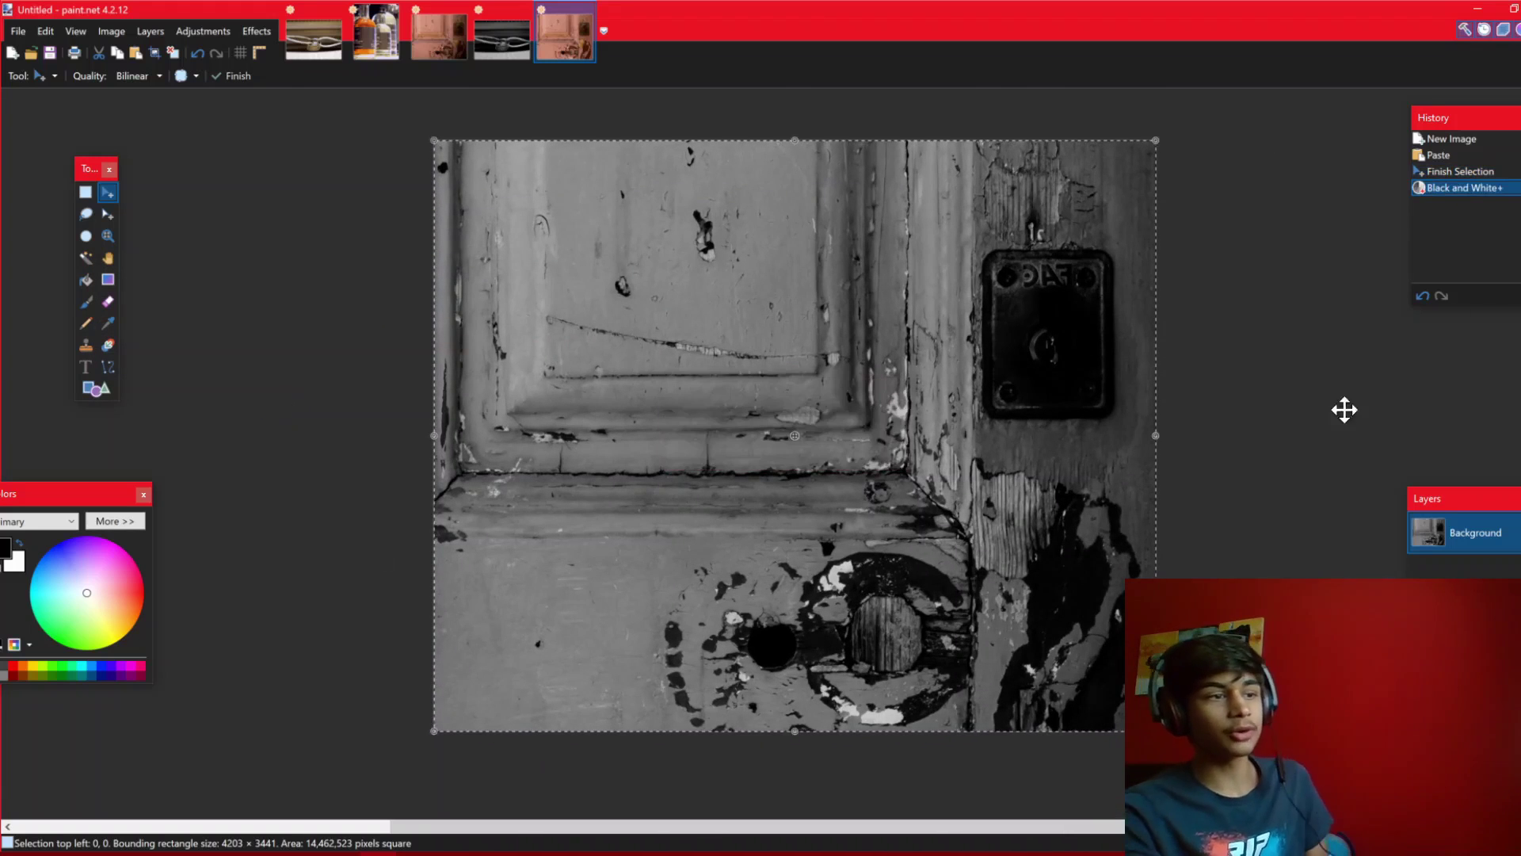
Compare the door copy's pasted colour state with its Black and White+ state in the history, ending on the black-and-white version
left_click(1472, 157)
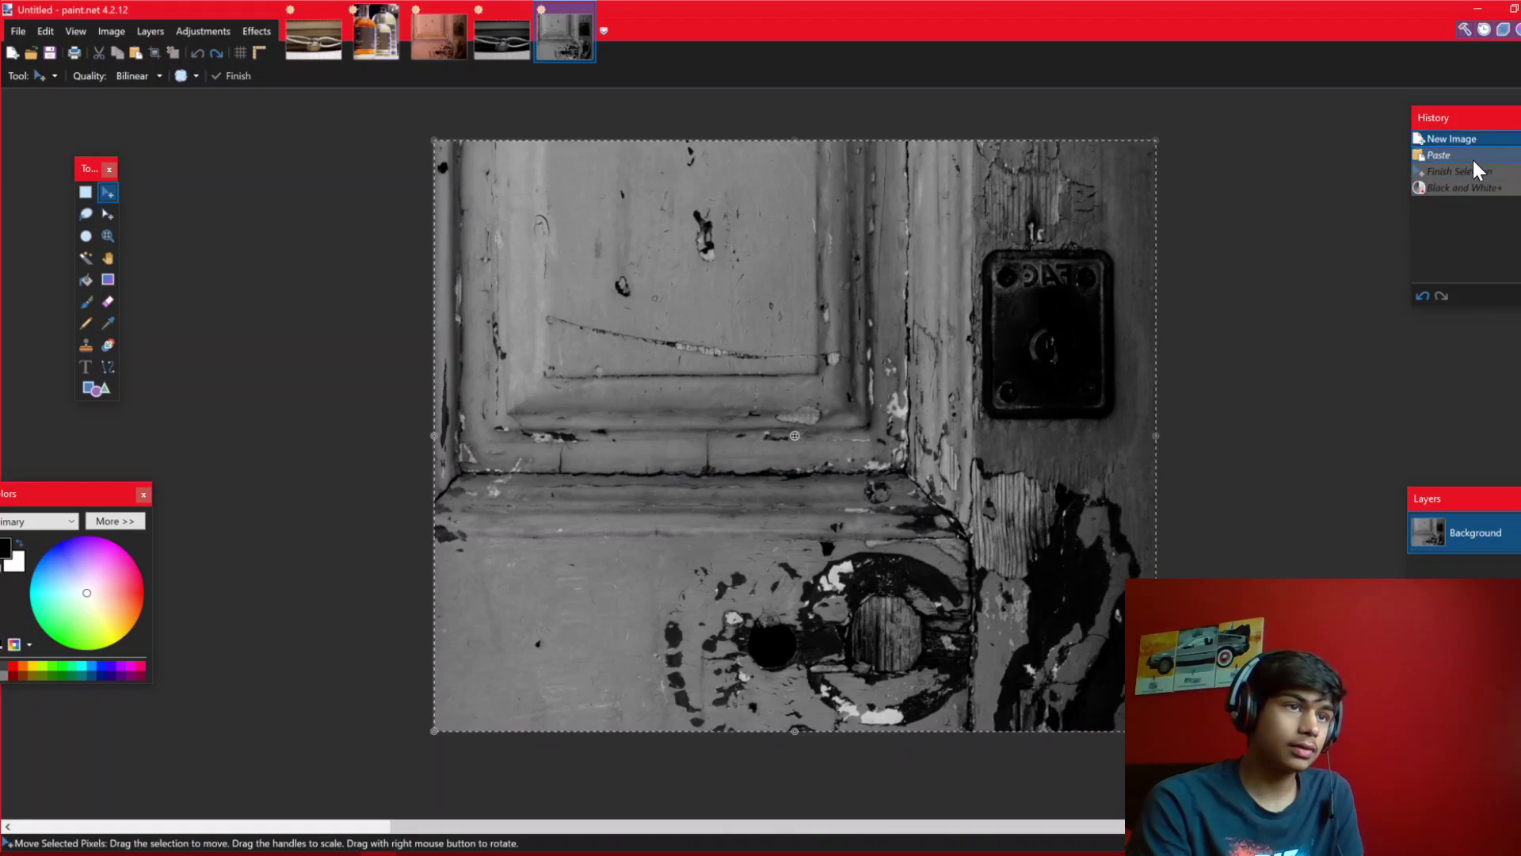
key("ctrl+z")
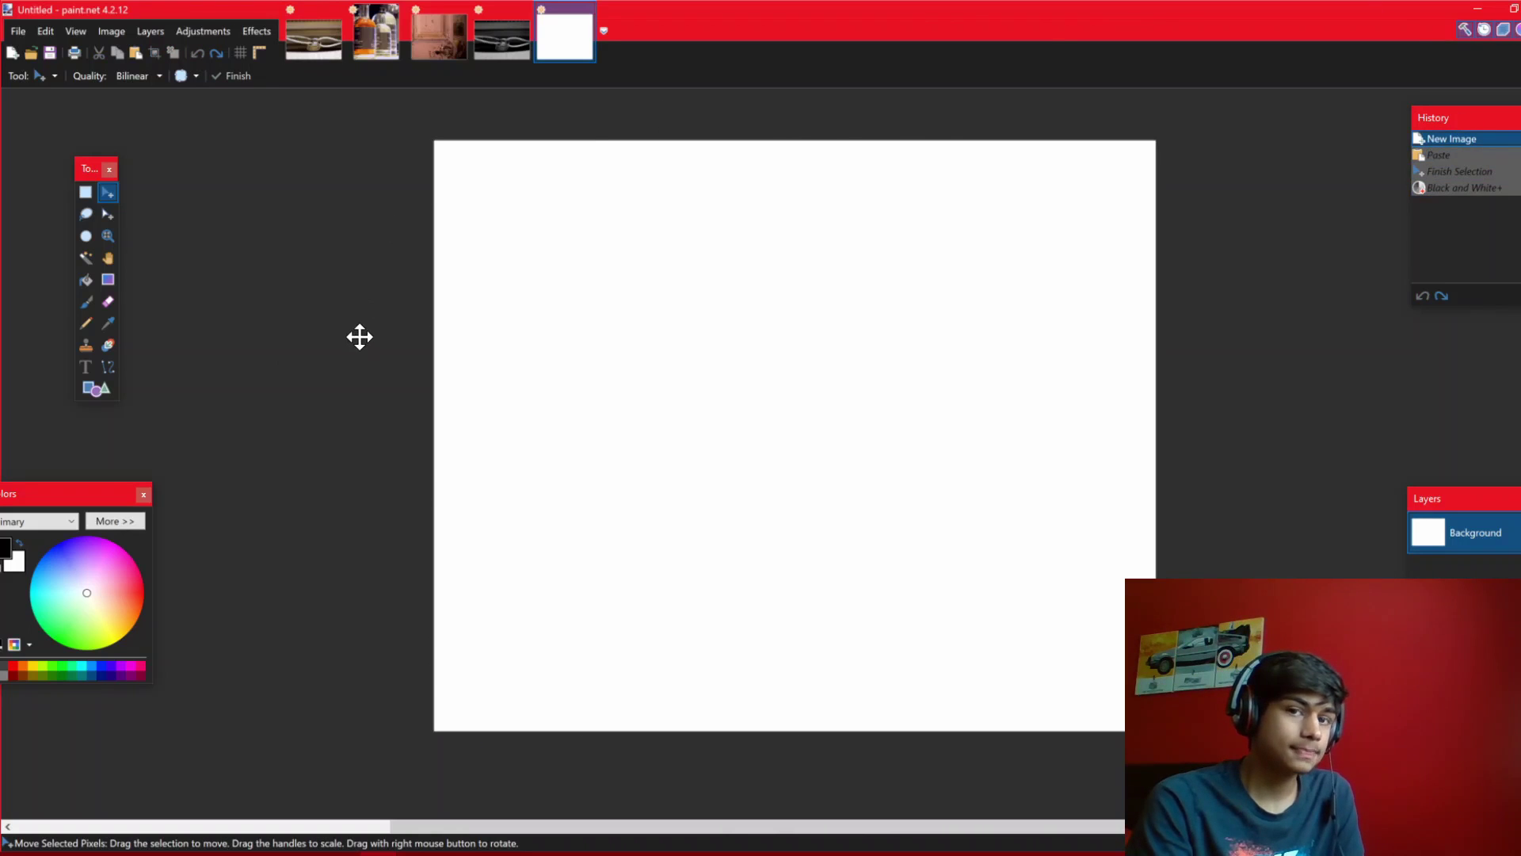
left_click(1451, 157)
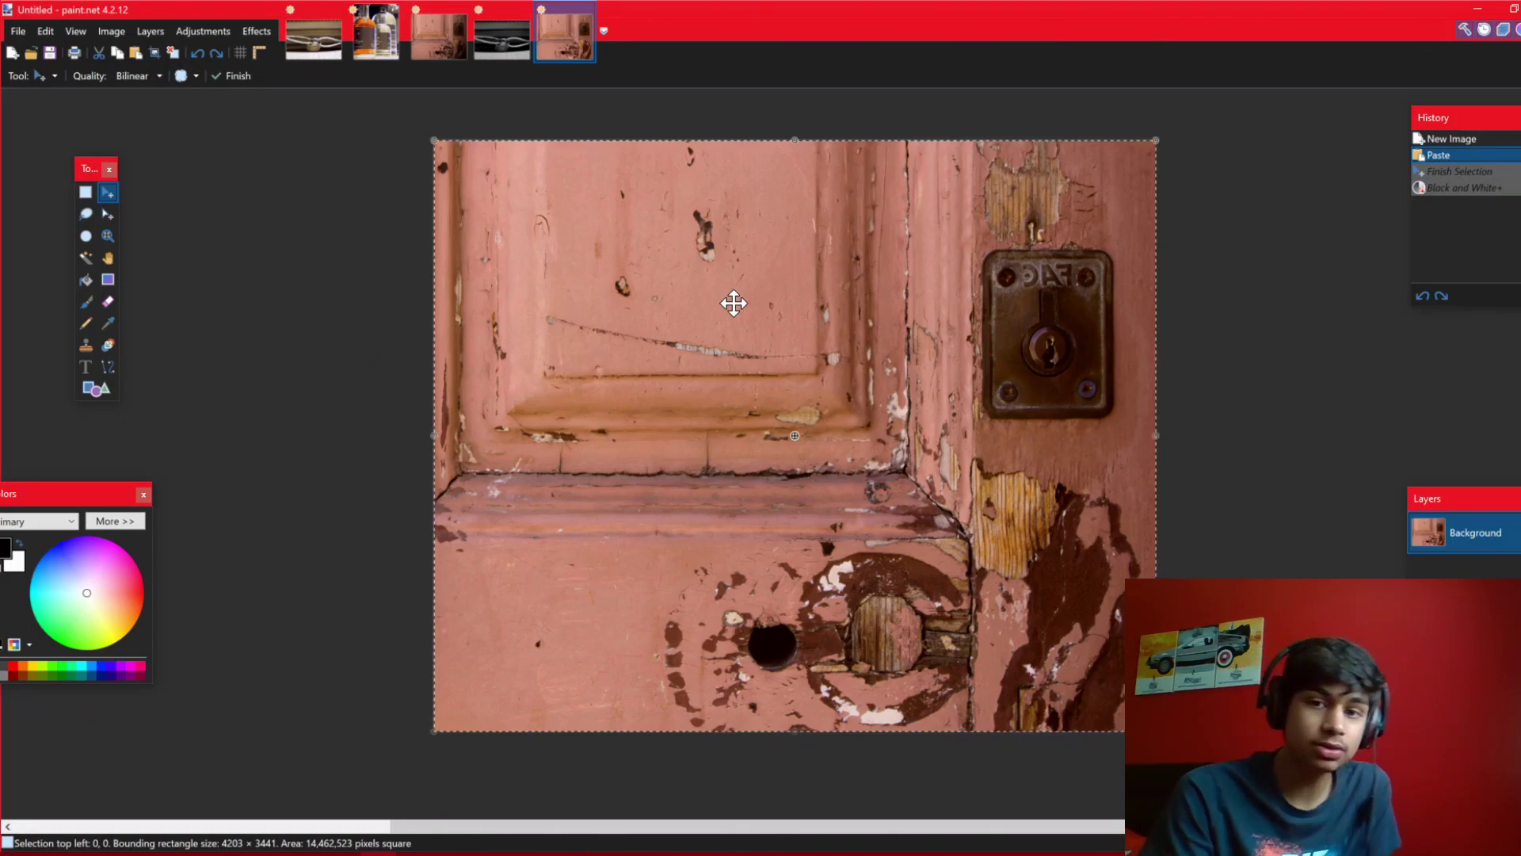
left_click(1490, 191)
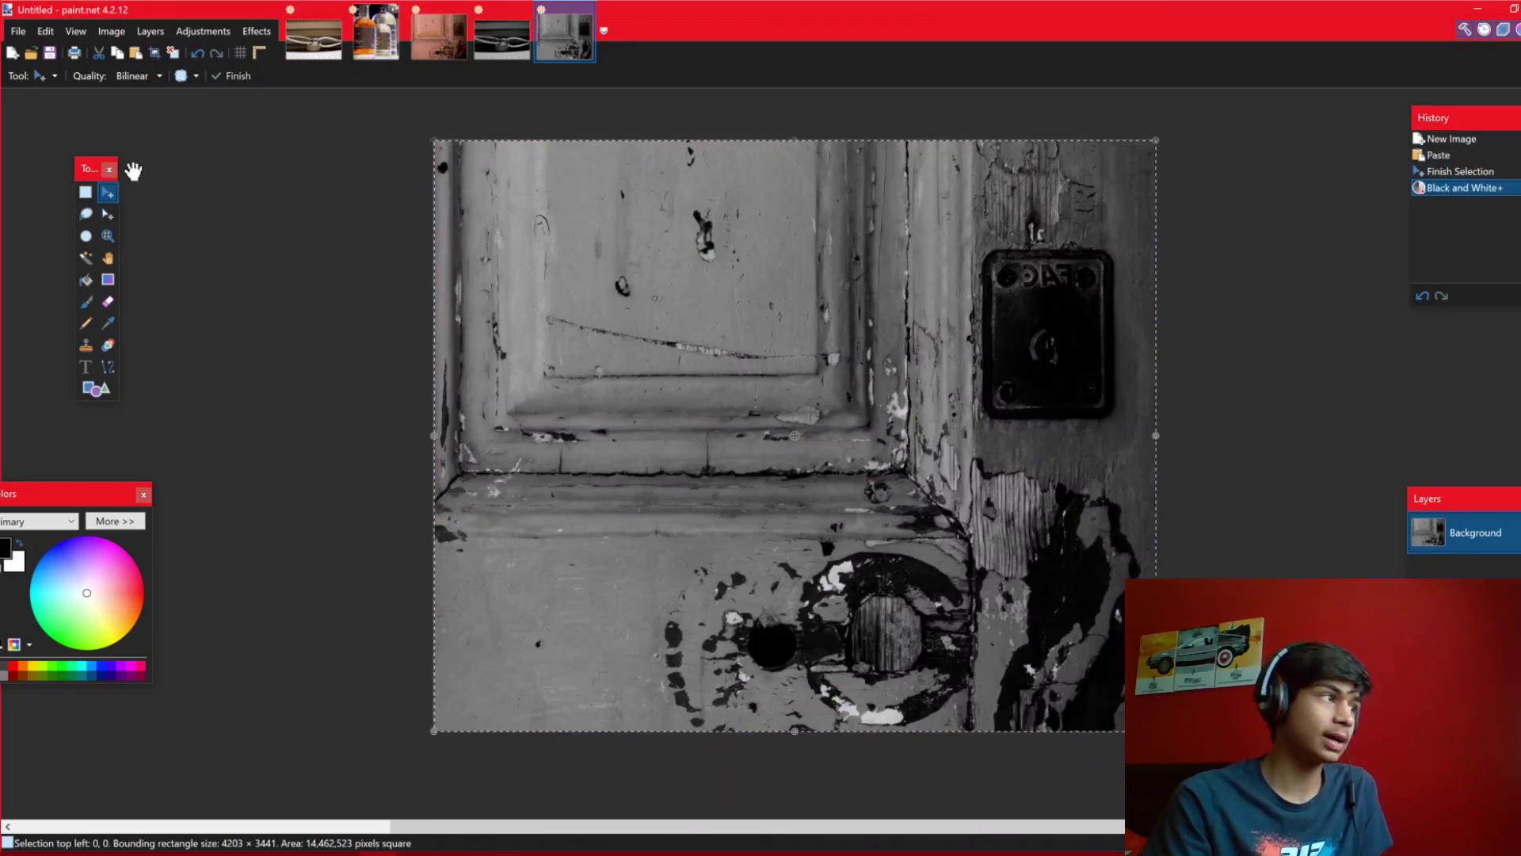
Compare the original door photo's unedited and edited states through its history, and return to the Vignette state
left_click(458, 49)
scroll(1466, 213, "up", 3)
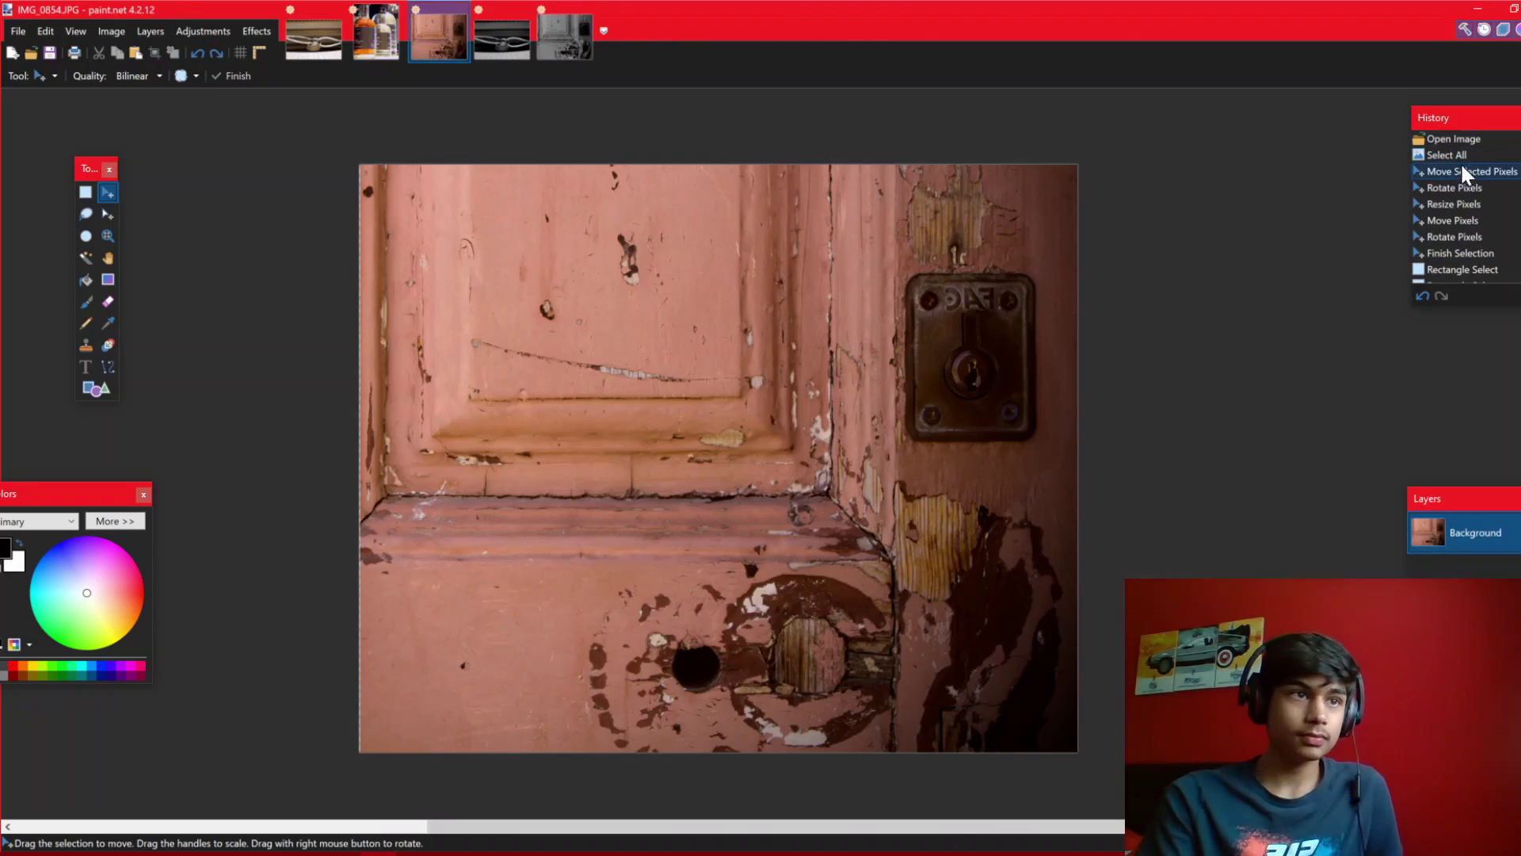
left_click(1438, 252)
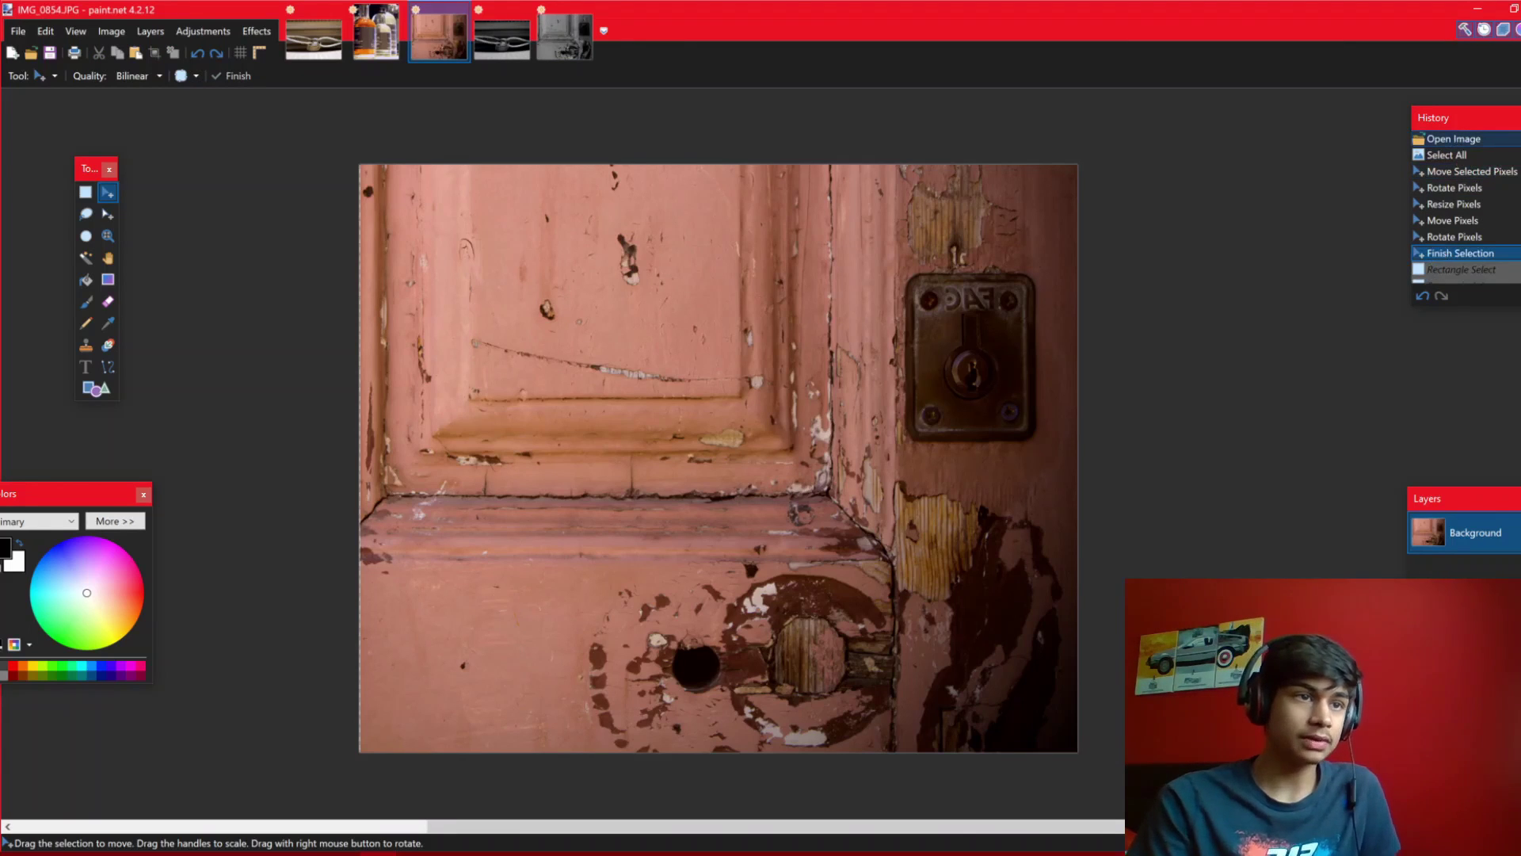
scroll(1466, 206, "down", 3)
left_click(1448, 210)
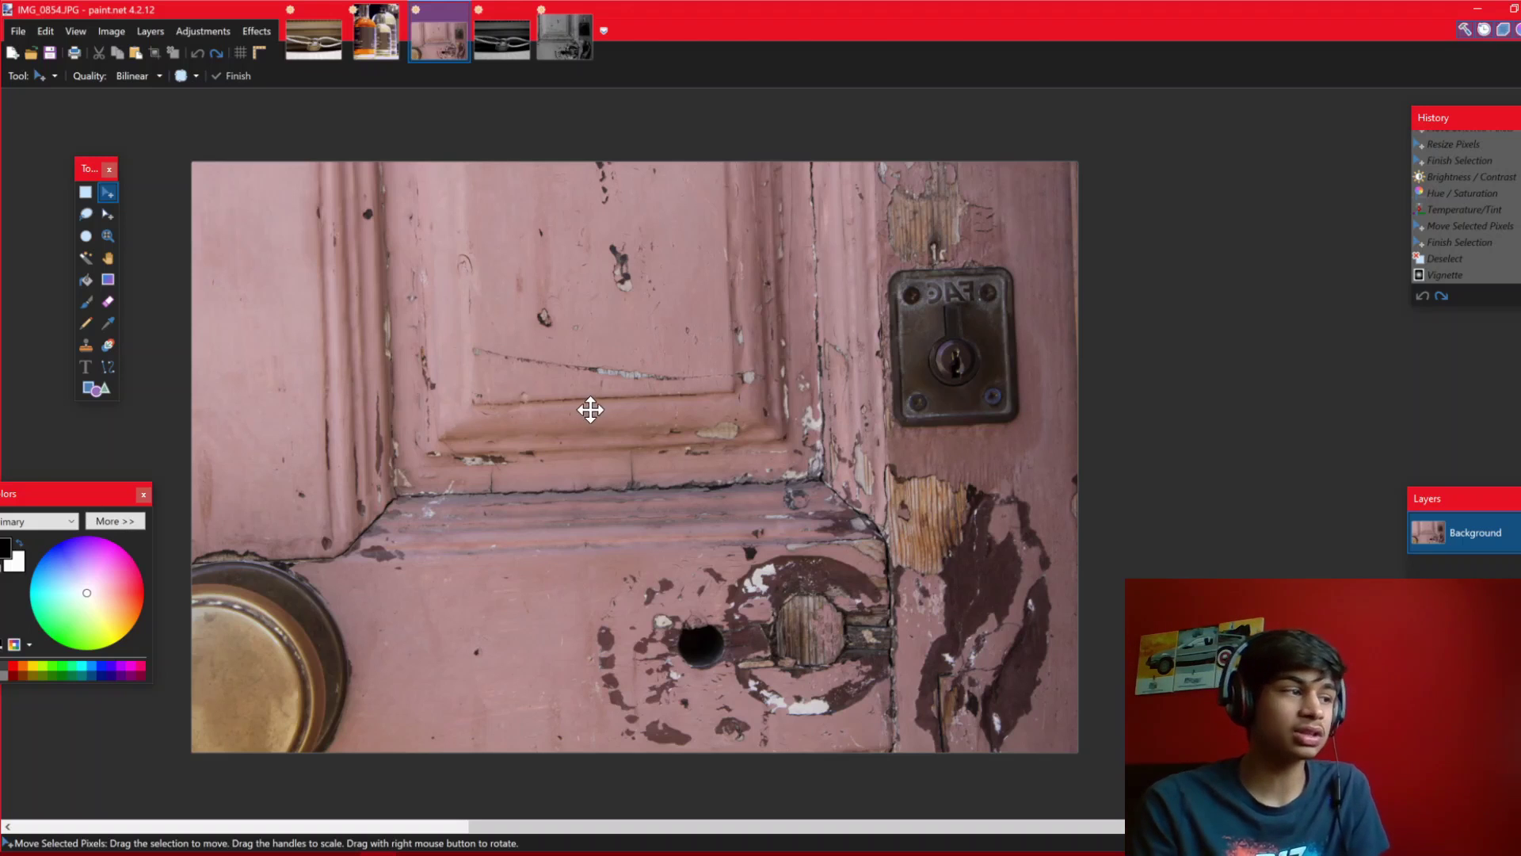
left_click(1444, 274)
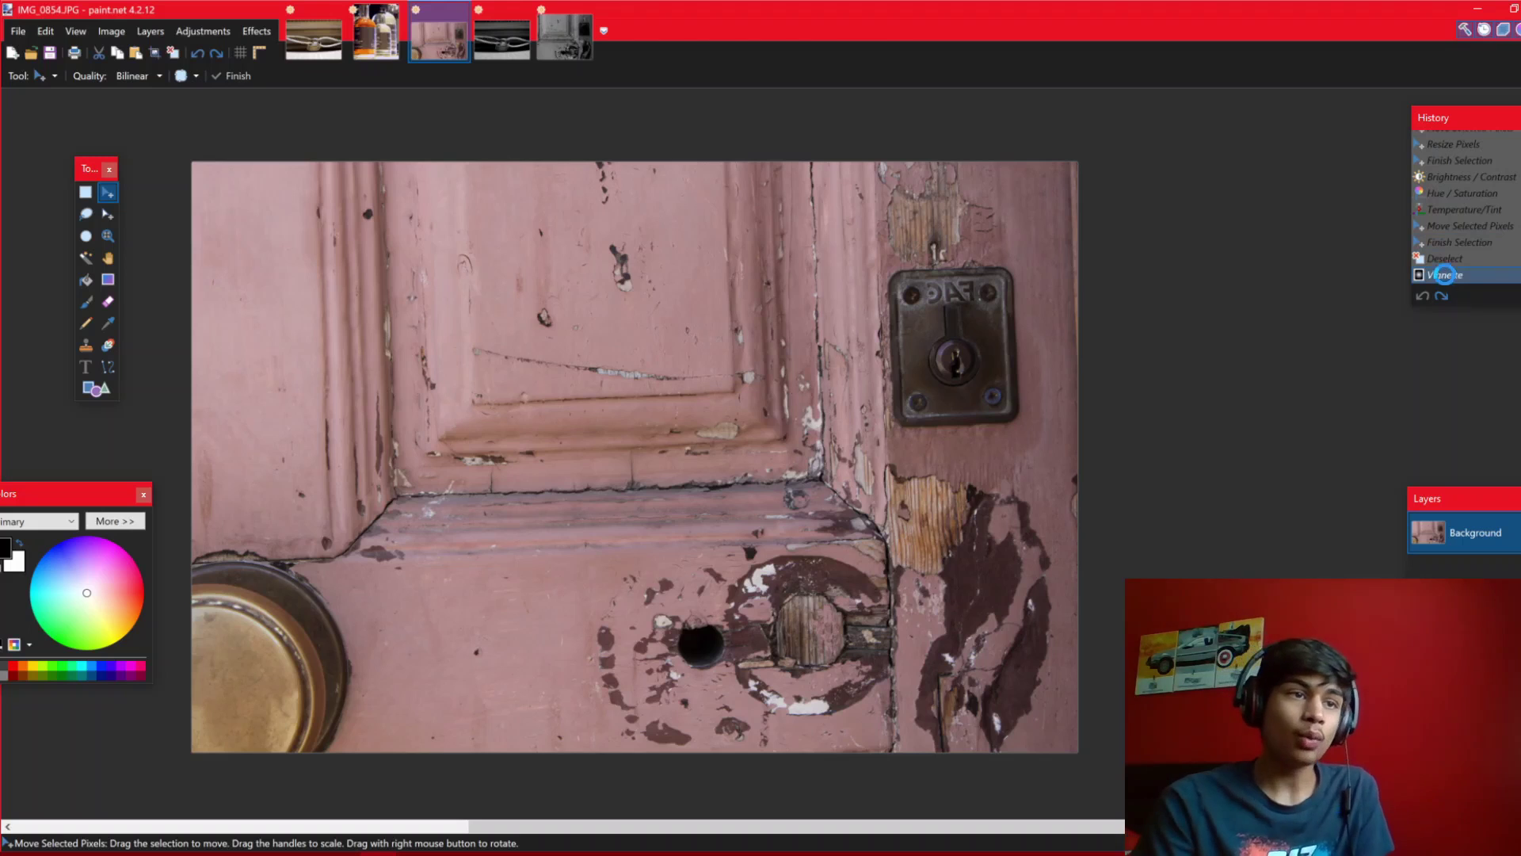
left_click(1495, 144)
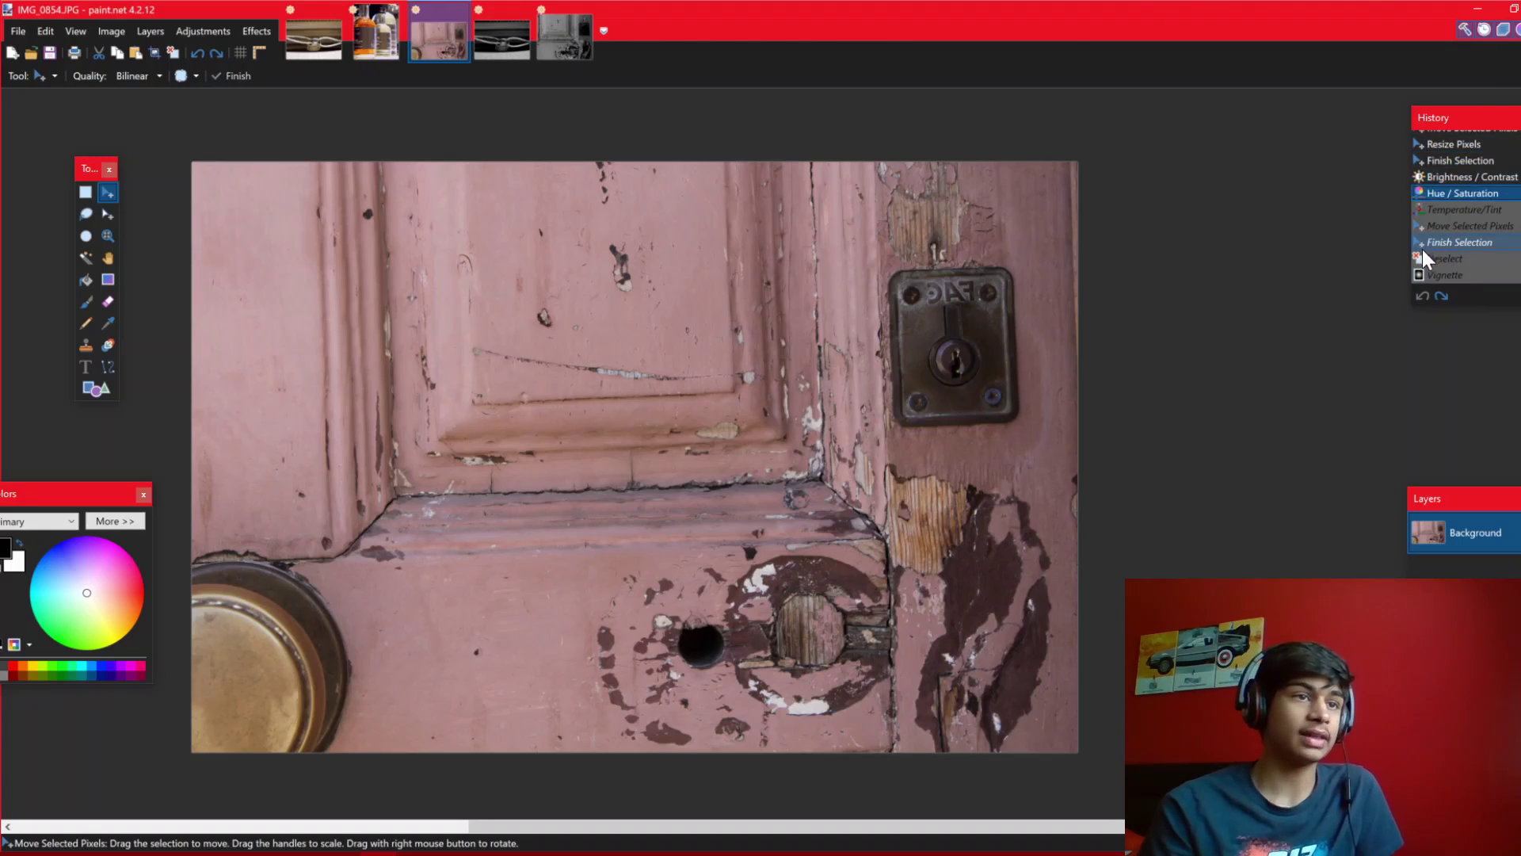
left_click(1493, 272)
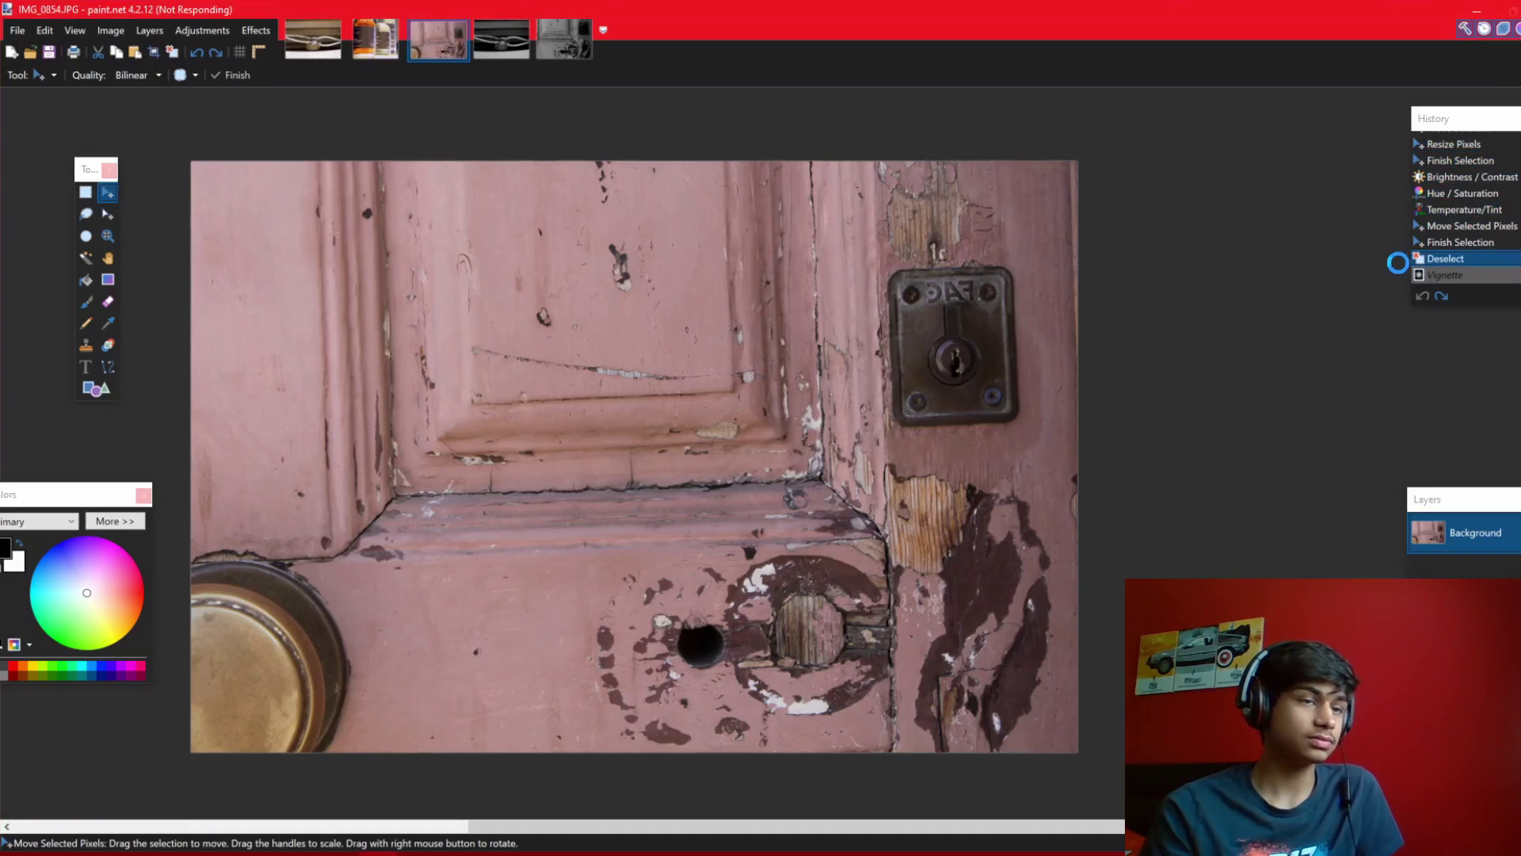